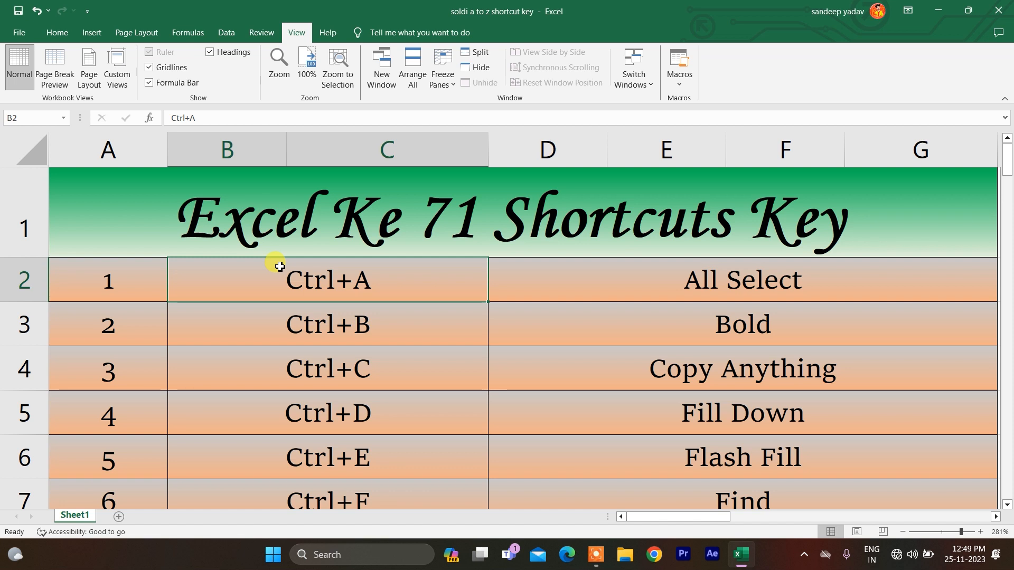
Look through the whole shortcut list from the Ctrl+A row down past the function keys and the other shortcuts
key(Down)
key(Down)
key(Down)
key(Down)
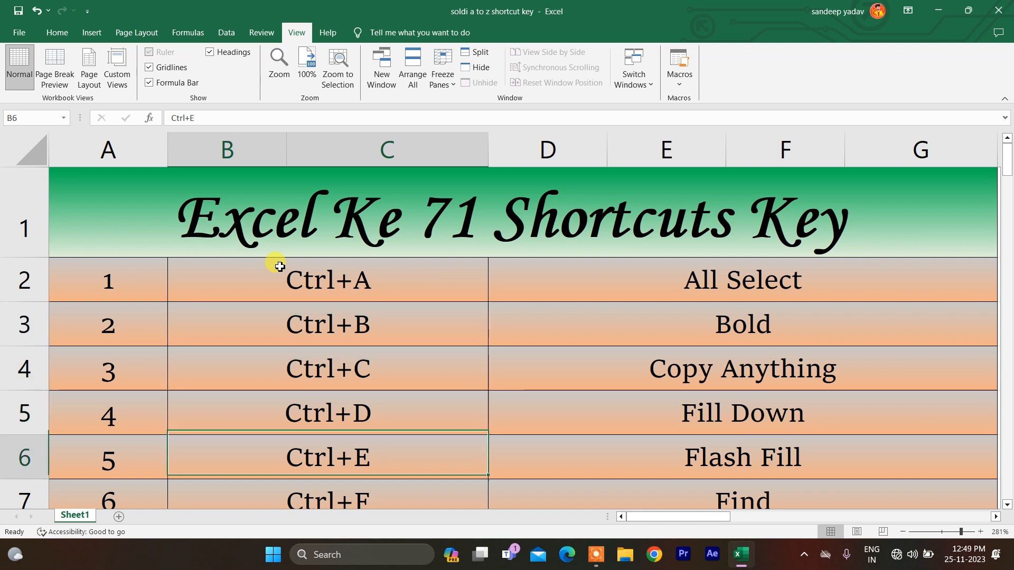
key(Down)
key(Down)
key(Down)
key(Down)
key(Down)
key(Down)
key(Down)
key(Down)
key(Down)
key(Down)
key(Down)
key(Down)
key(Down)
key(Down)
key(Down)
key(Down)
key(Down)
key(Down)
key(Down)
key(Down)
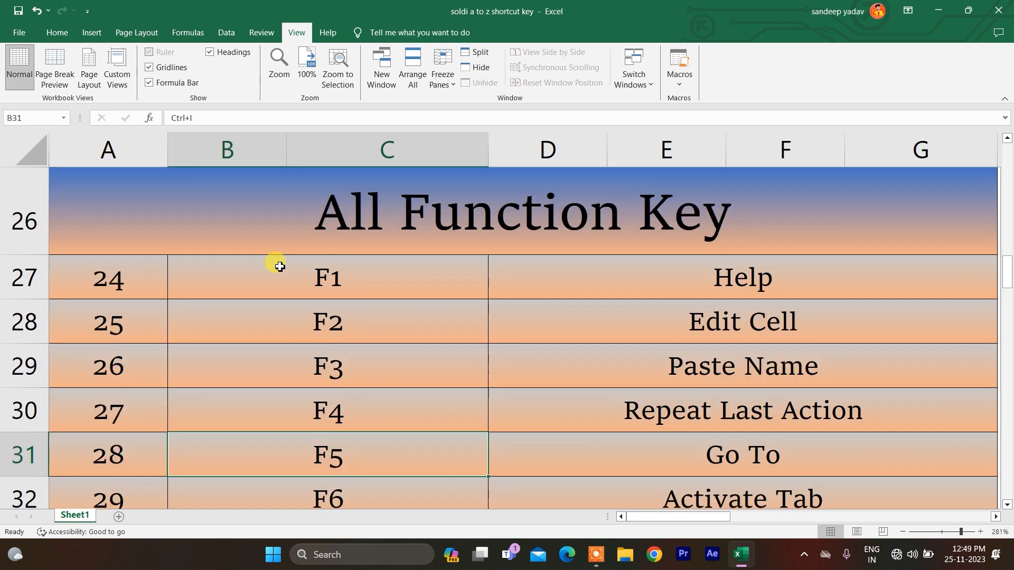
key(Down)
key(Down)
key(Down)
key(Down)
key(Down)
key(Down)
key(Down)
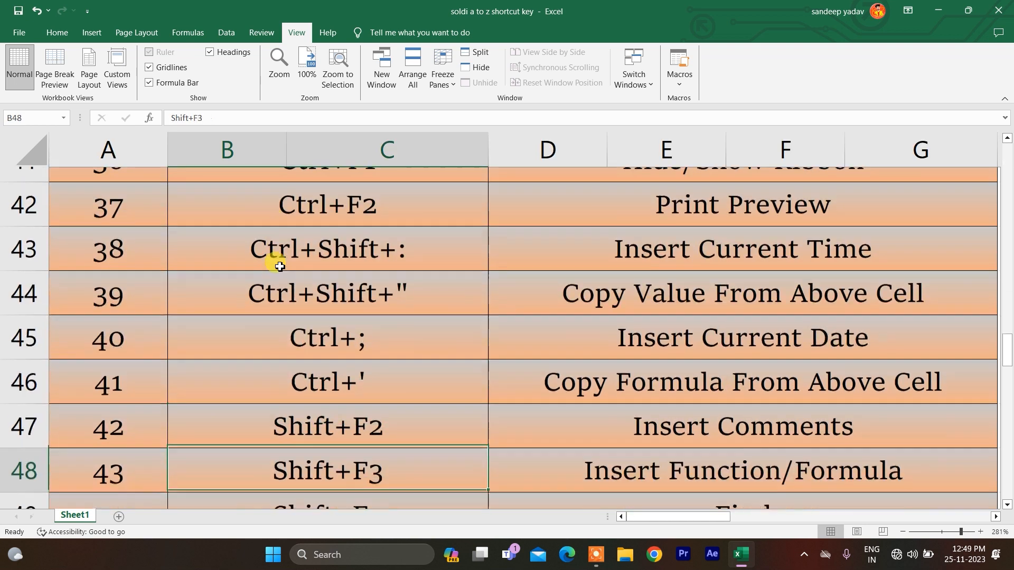
key(Down)
key(Down)
key(Down)
key(Down)
key(Down)
key(Down)
key(Down)
key(Down)
key(Down)
key(Down)
key(Down)
key(Down)
key(Down)
key(Down)
key(Down)
key(Down)
key(Down)
key(Down)
key(Down)
key(Down)
key(Down)
key(Down)
key(Down)
key(Down)
key(Down)
key(Down)
key(Down)
key(Down)
key(Down)
key(Down)
key(Down)
key(Down)
Go back up through the shortcut list to the F12 row above the Other Shortcuts Key heading
key(Up)
key(Up)
key(Up)
key(Up)
key(Up)
key(Up)
key(Up)
key(Up)
key(Up)
key(Up)
key(Up)
key(Up)
key(Up)
key(Up)
key(Up)
key(Up)
key(Up)
key(Up)
key(Up)
key(Up)
key(Up)
key(Up)
key(Up)
key(Up)
key(Up)
key(Up)
key(Up)
key(Up)
key(Up)
key(Up)
key(Up)
key(Up)
key(Up)
key(Up)
key(Up)
key(Up)
key(Up)
key(Up)
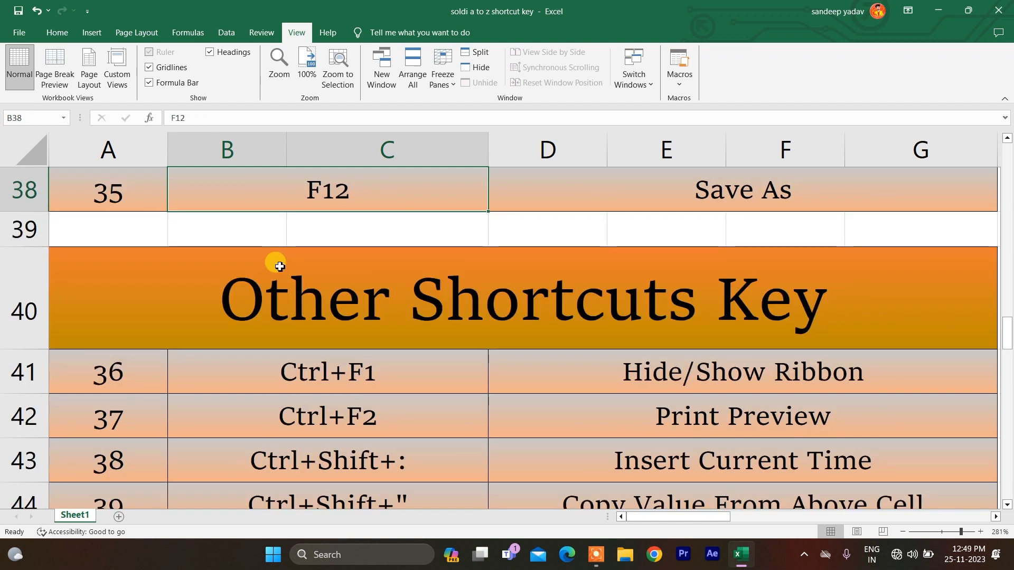
Set the worksheet's custom zoom magnification to 120%
click(285, 73)
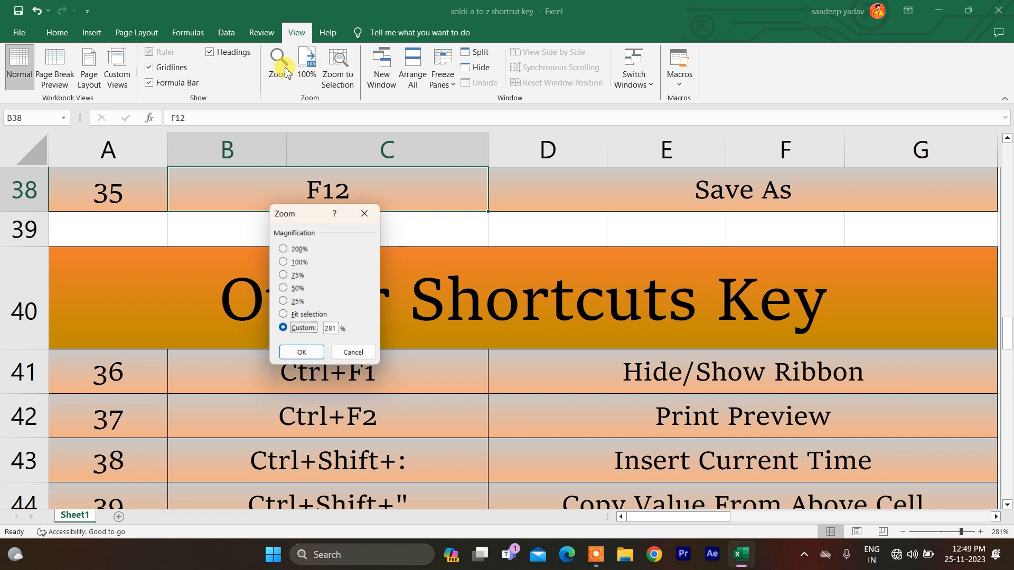
click(330, 329)
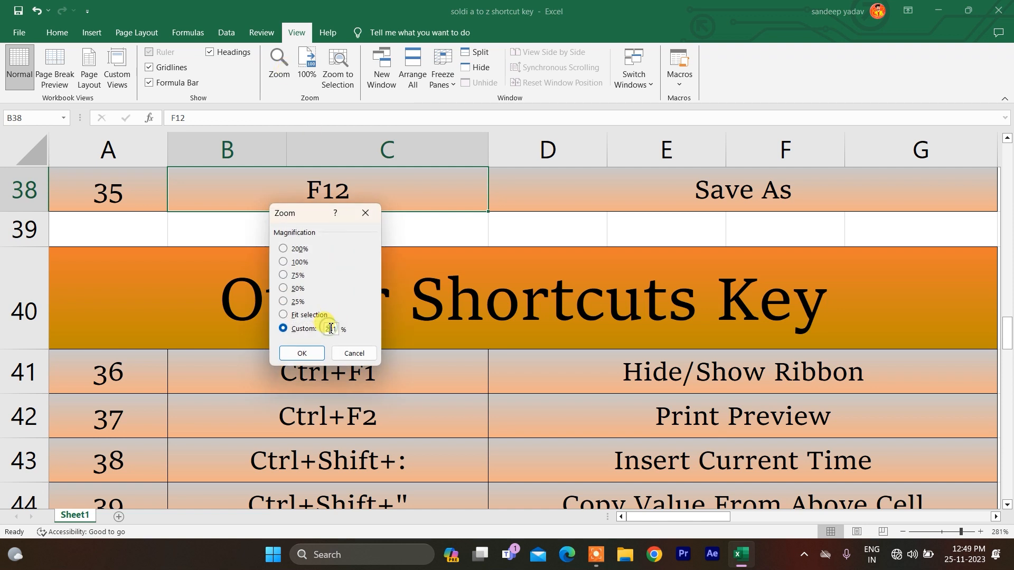
key(BackSpace)
key(Return)
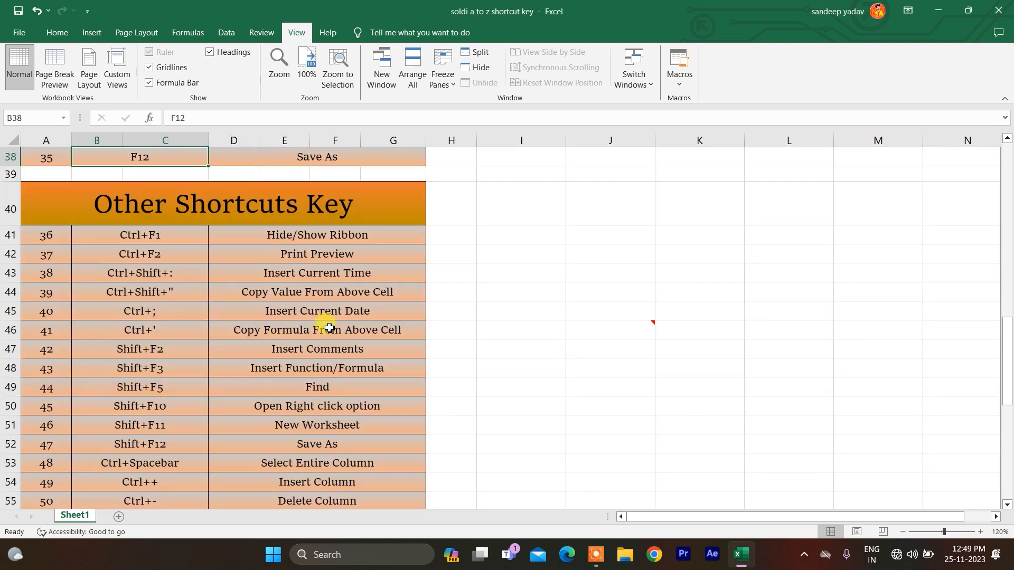
Go back up through the function key and Ctrl shortcut sections to the sheet title in A1
key(Up)
key(Up)
key(Up)
key(Up)
key(Up)
key(Up)
key(Up)
key(Up)
key(Up)
key(Up)
key(Up)
key(Up)
key(Up)
key(Up)
key(Up)
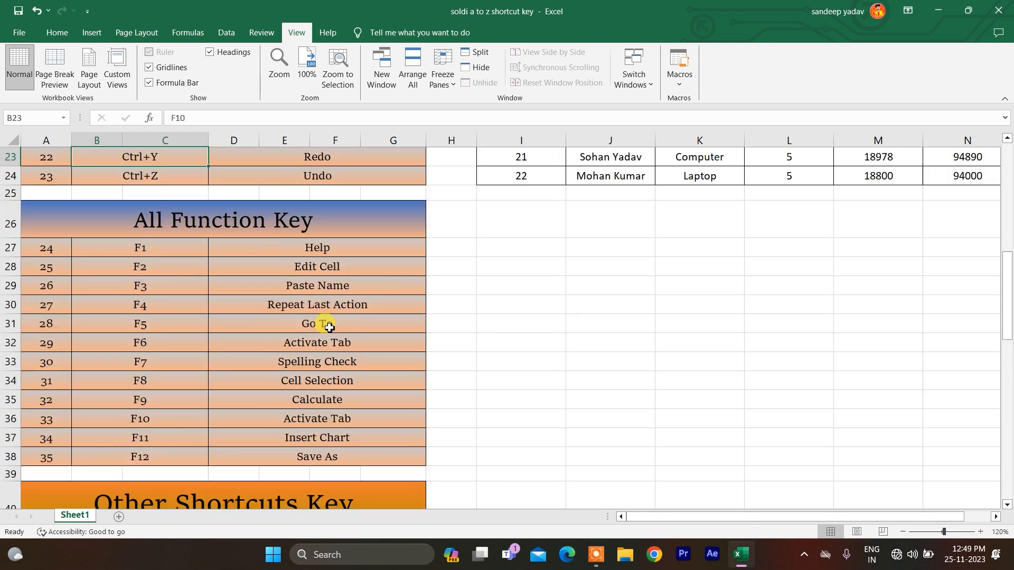
key(Up)
key(Up)
key(Up)
key(Up)
key(Up)
key(Up)
key(Up)
key(Up)
key(Up)
key(Up)
key(Up)
key(Up)
key(Up)
key(Up)
key(Up)
key(Up)
key(Up)
key(Up)
key(Up)
key(Up)
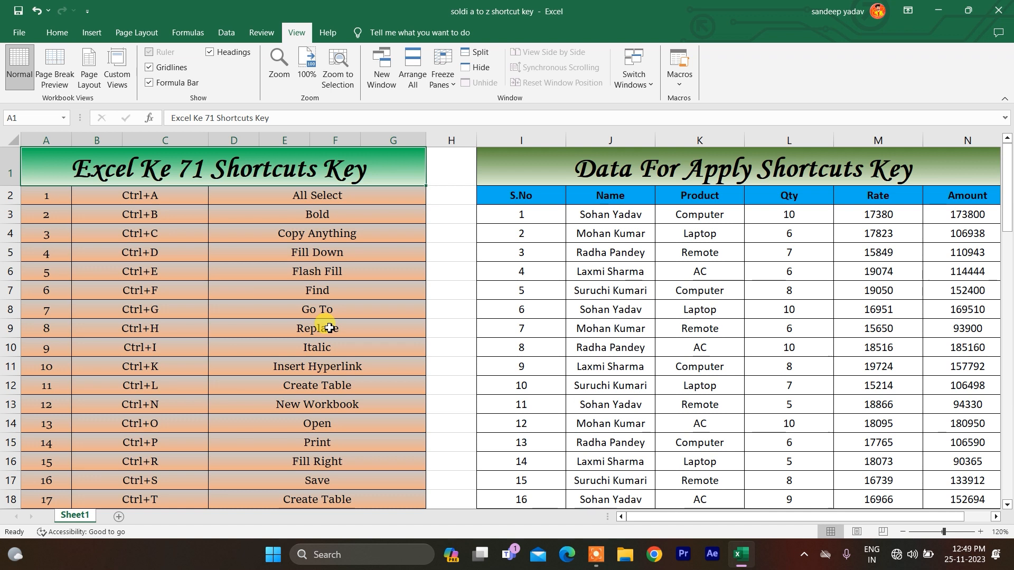
Apply the Ctrl+A entry of the list by selecting the entire Data For Apply Shortcuts Key table
click(130, 202)
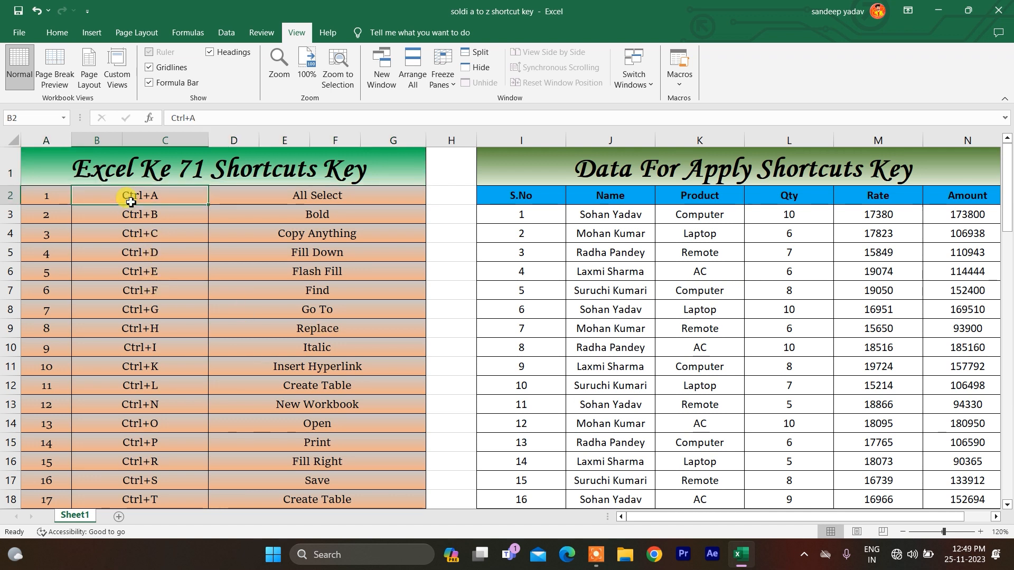
click(219, 195)
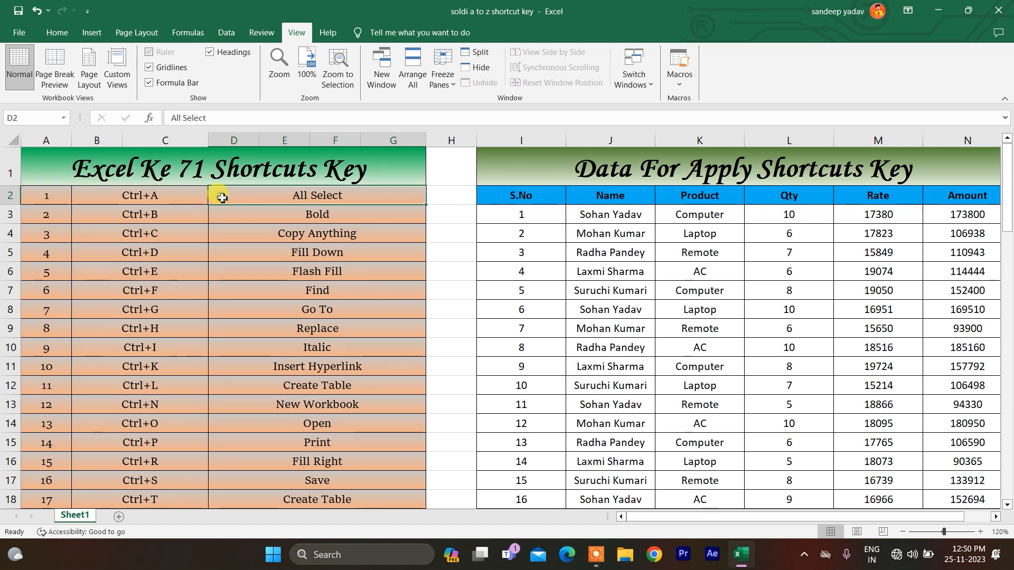
click(608, 248)
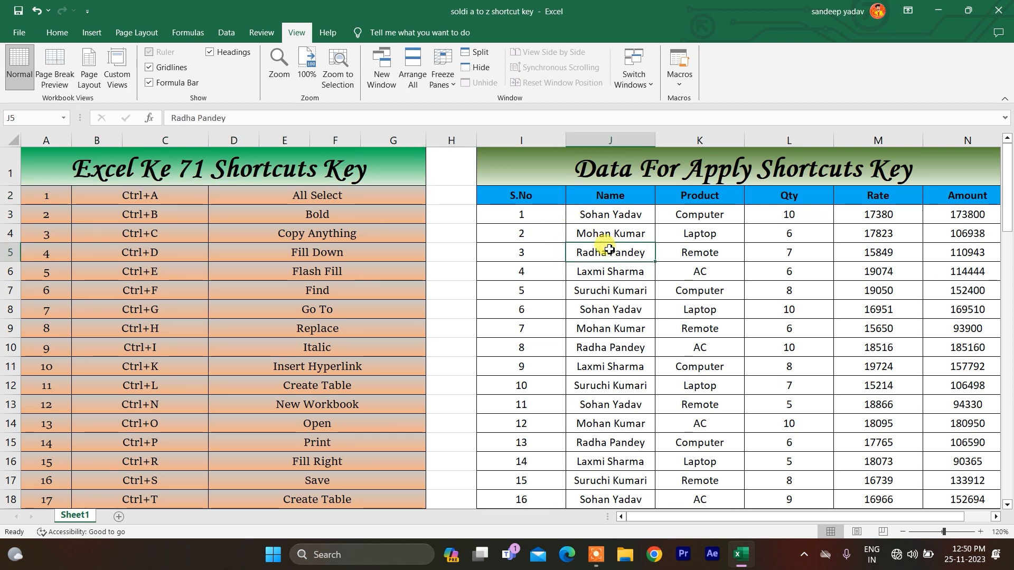
key(ctrl+a)
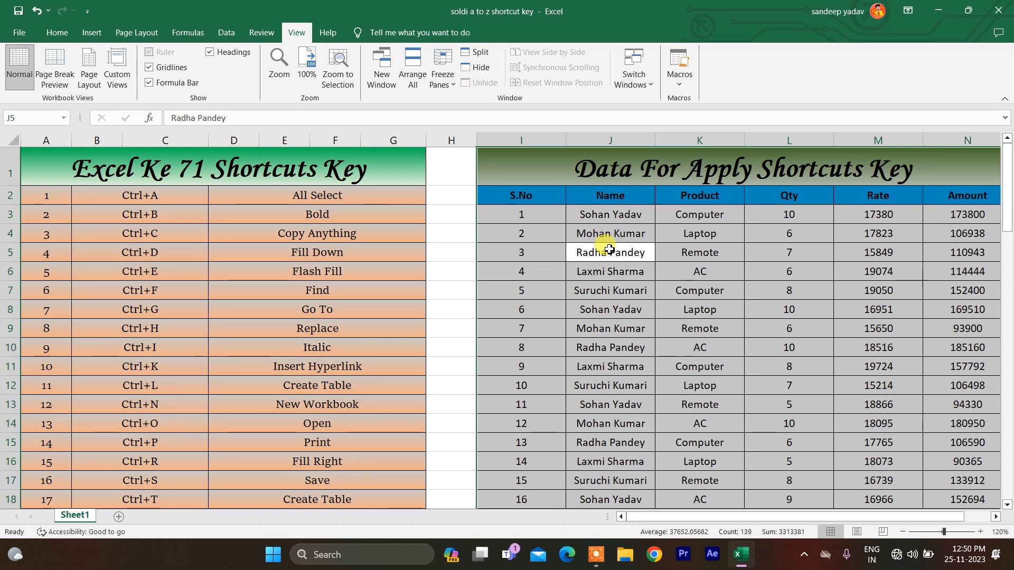
Make the name in cell J6 bold and turn the bold formatting off again
click(610, 269)
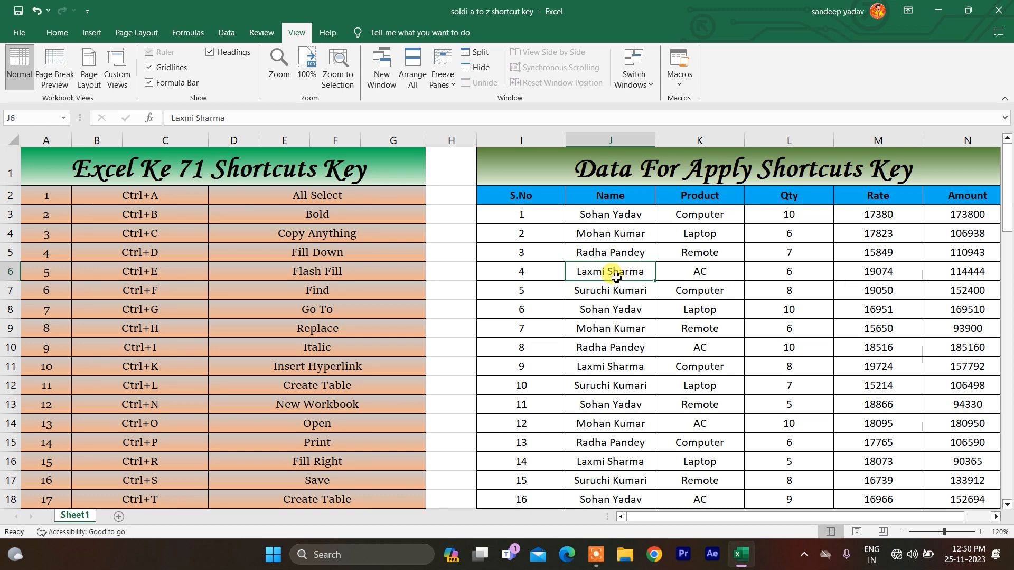
key(ctrl+b)
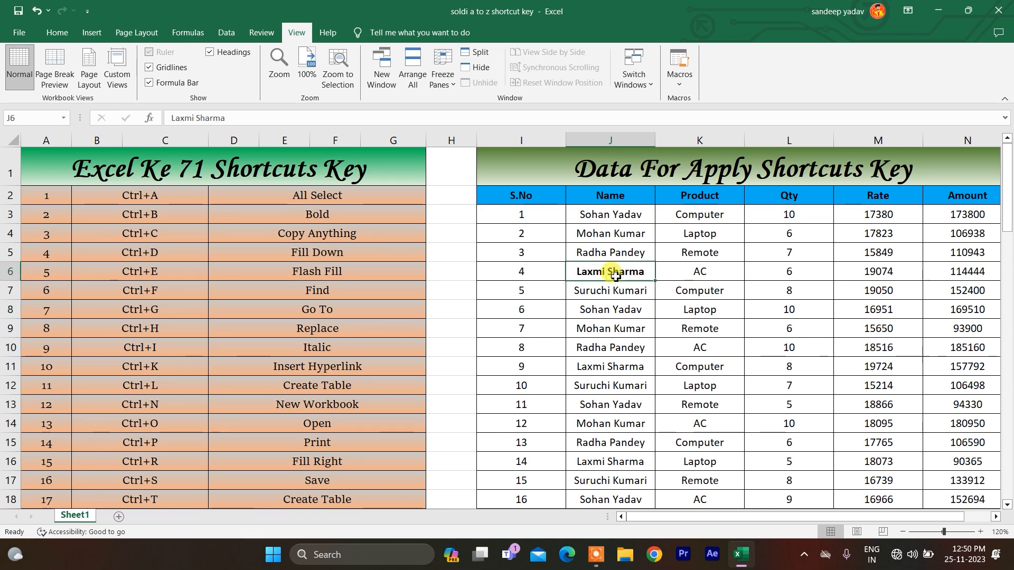
key(ctrl+b)
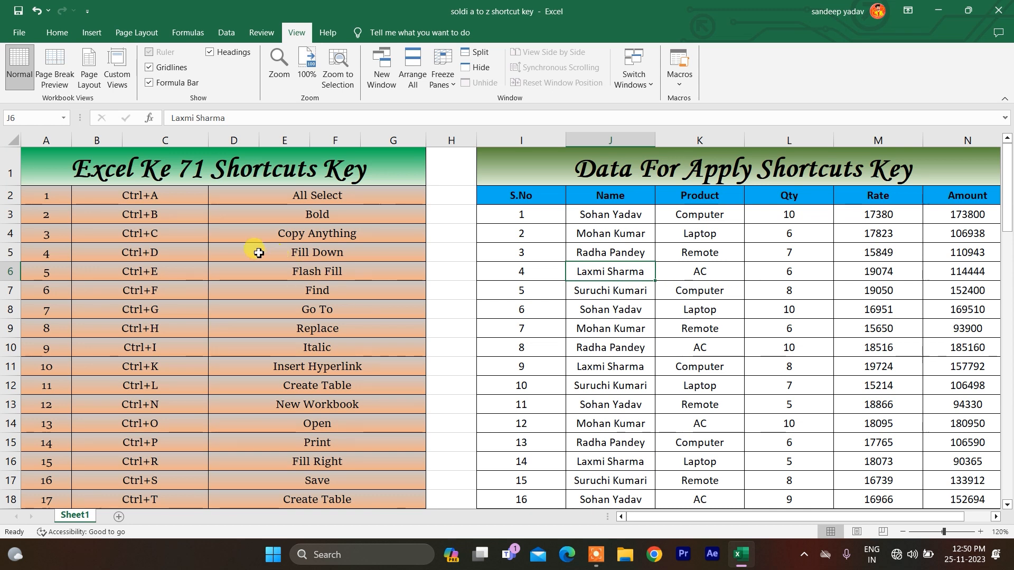
Copy the serial numbers and names in range I4:J7 of the data table
click(144, 242)
click(561, 231)
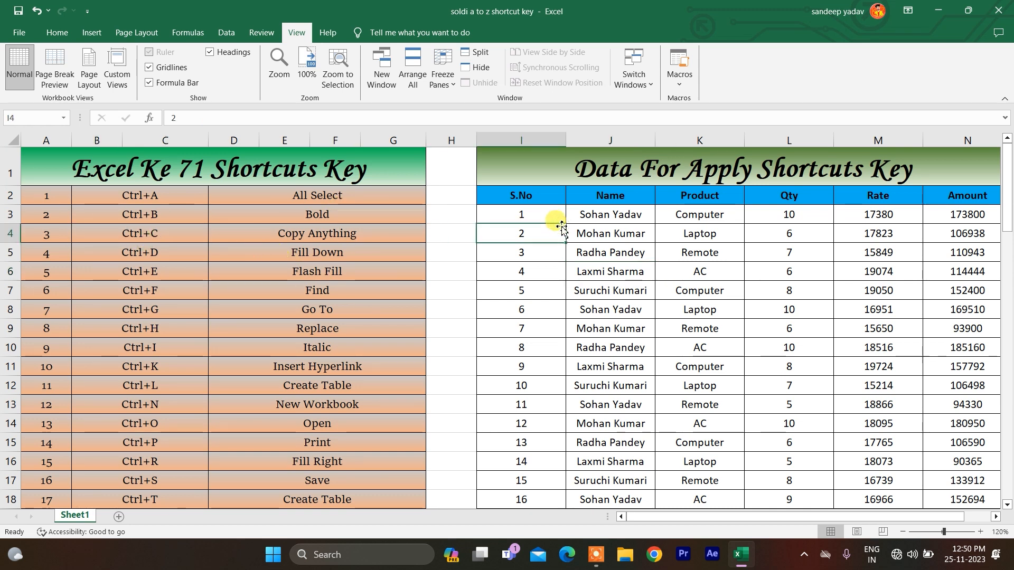
key(shift+Down)
key(shift+Down)
key(shift+Down)
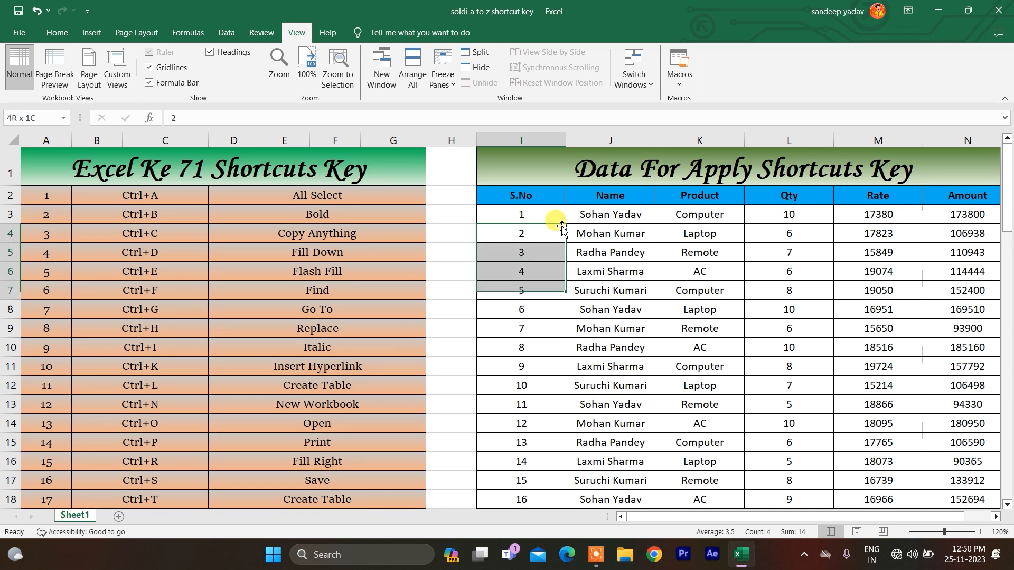
key(shift+Right)
key(ctrl+c)
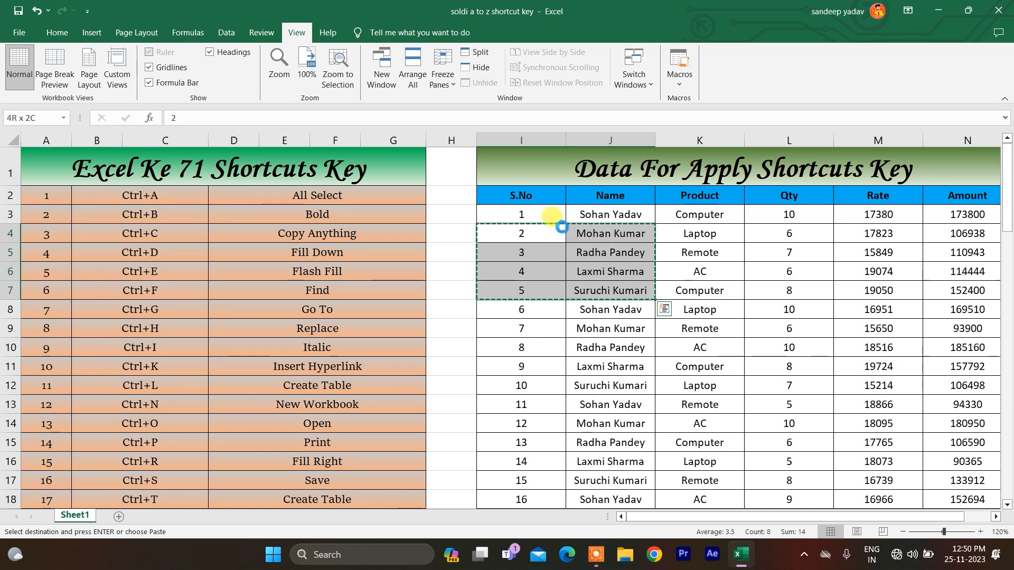
Create a new blank workbook and paste the copied cells at A1 and again at J5
key(ctrl+n)
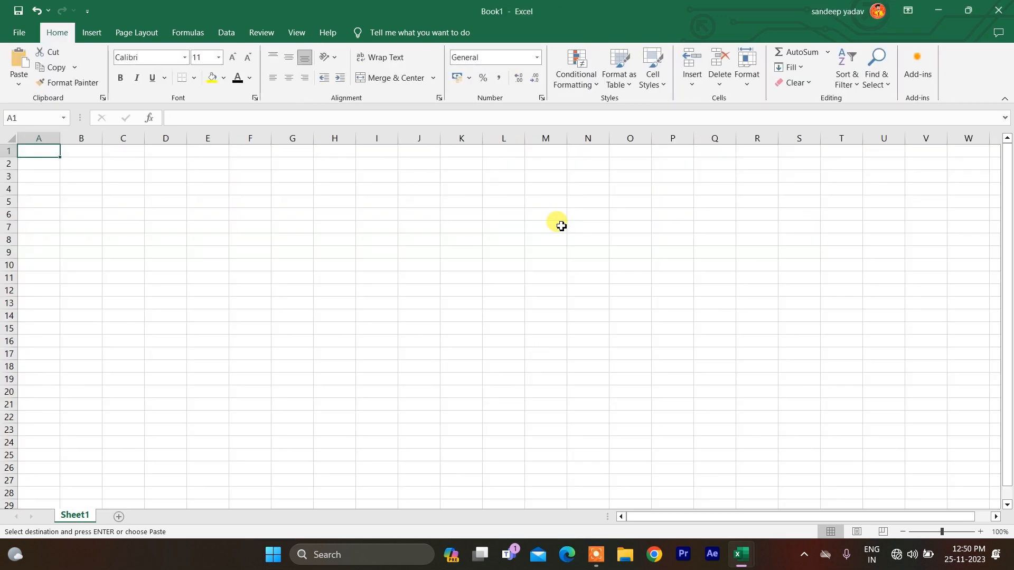
key(ctrl+v)
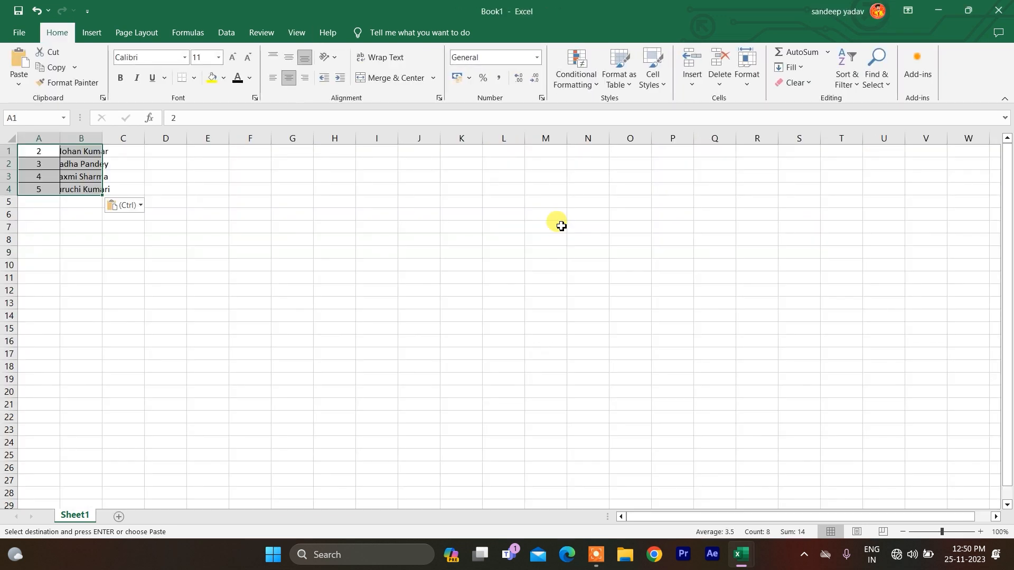
click(434, 201)
key(ctrl+v)
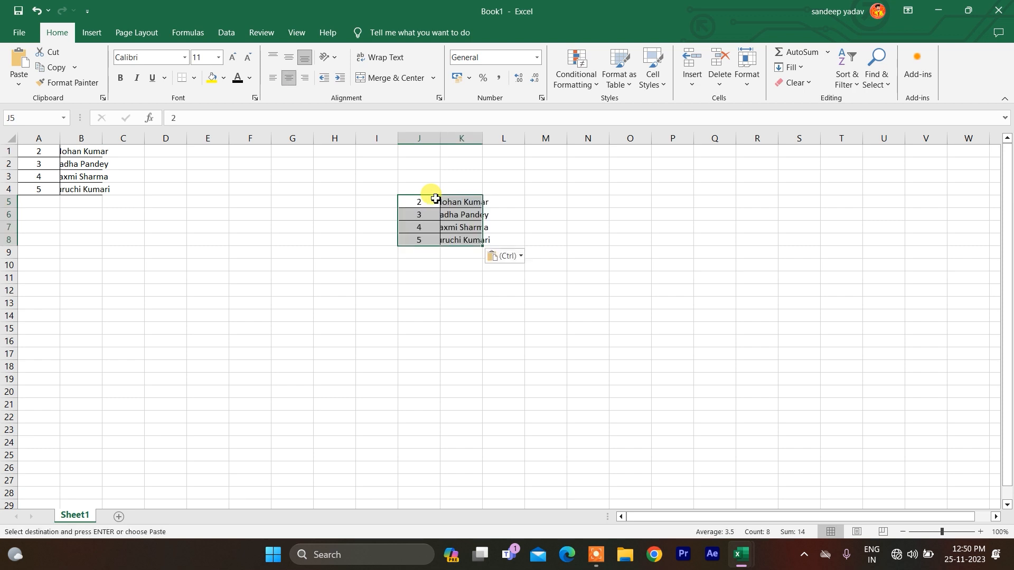
Paste the copied cells at F7, B12 and J22, and return to the shortcut list workbook to end copy mode
click(249, 227)
key(ctrl+v)
click(89, 288)
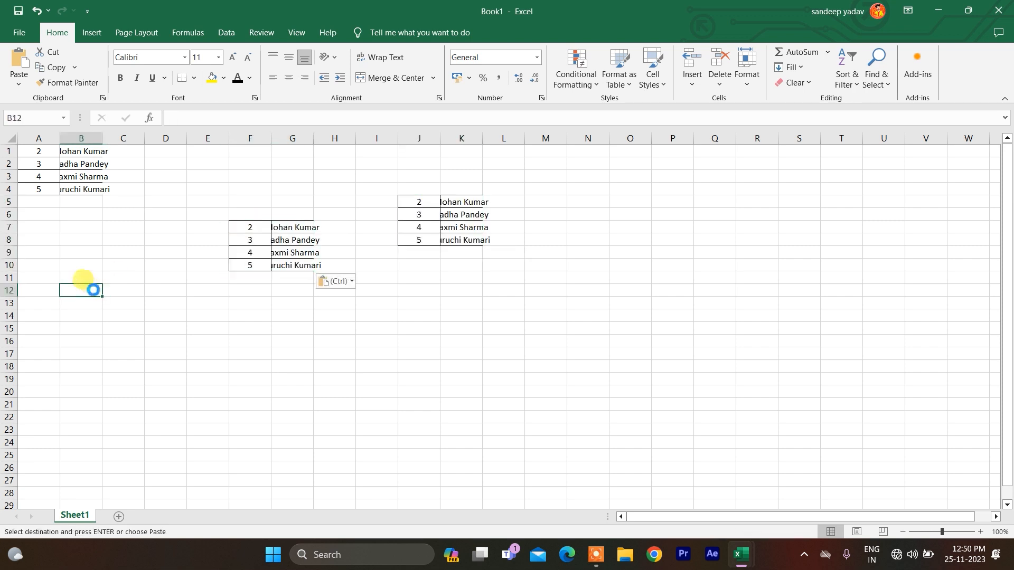
key(ctrl+v)
click(413, 421)
key(ctrl+v)
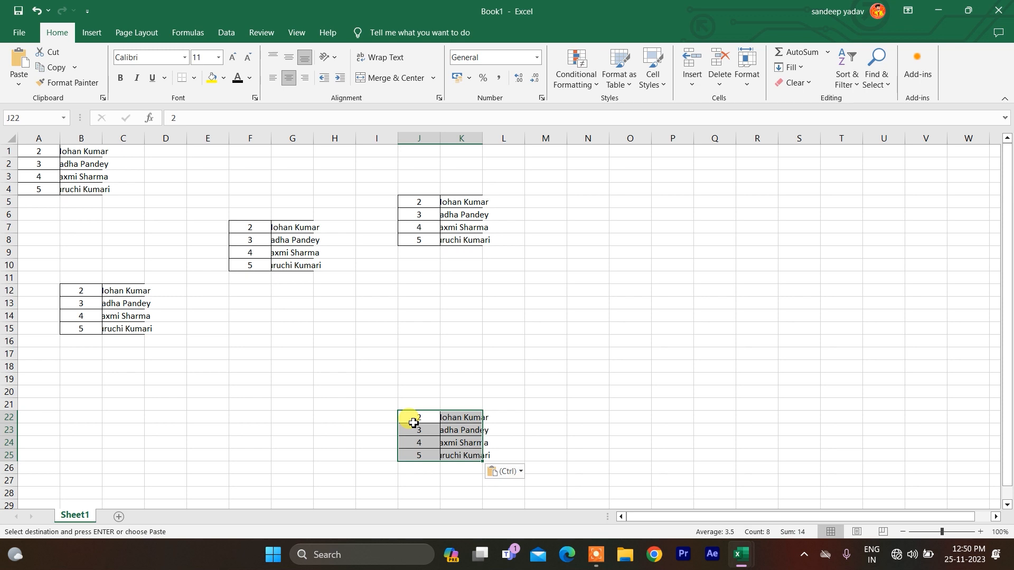
click(414, 422)
key(alt+Tab)
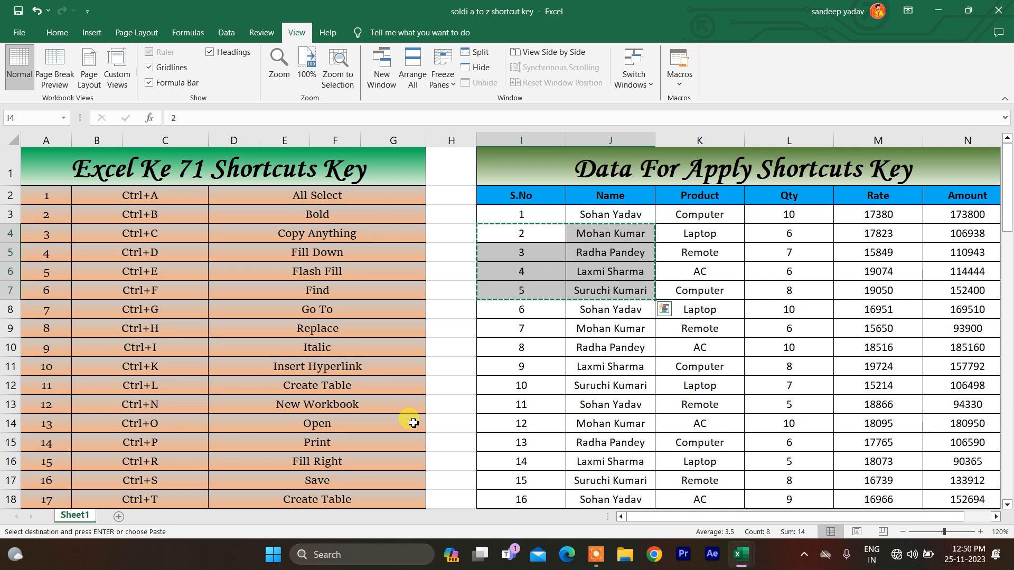
key(Escape)
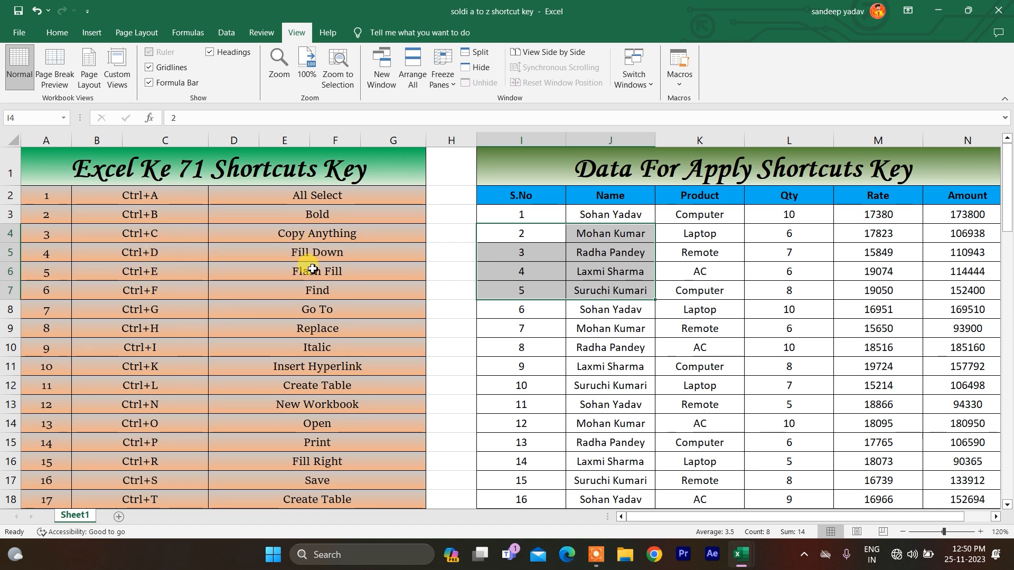
Copy the name in J4 of the data table to cell O7 of Book1 and autofit column O
click(538, 280)
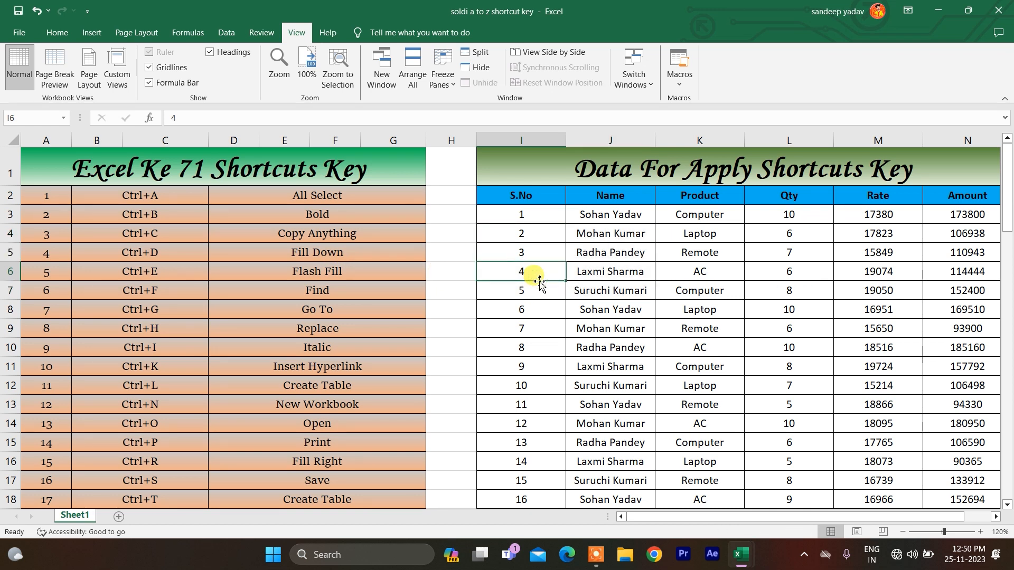
click(583, 242)
key(ctrl+c)
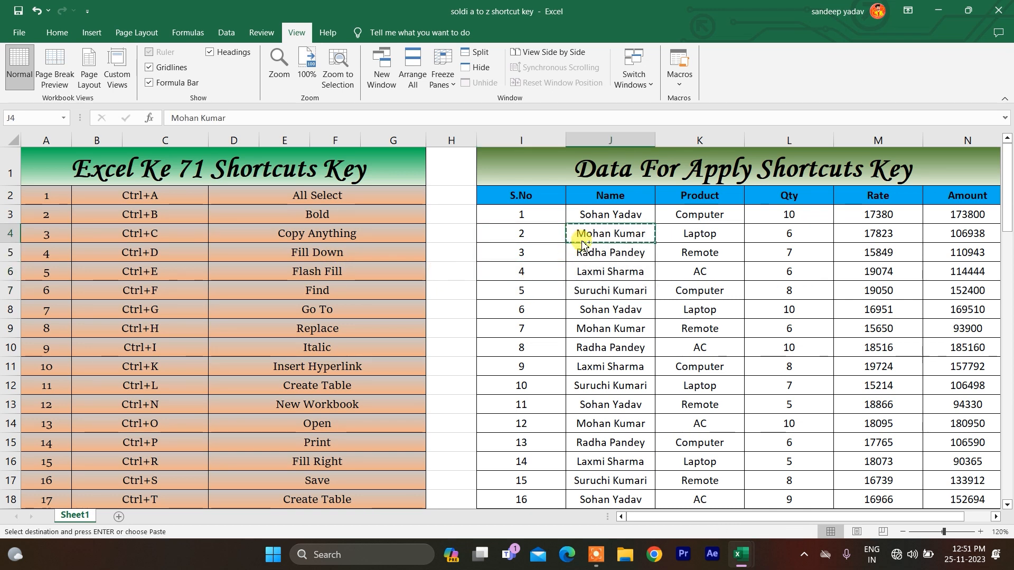
key(ctrl+Tab)
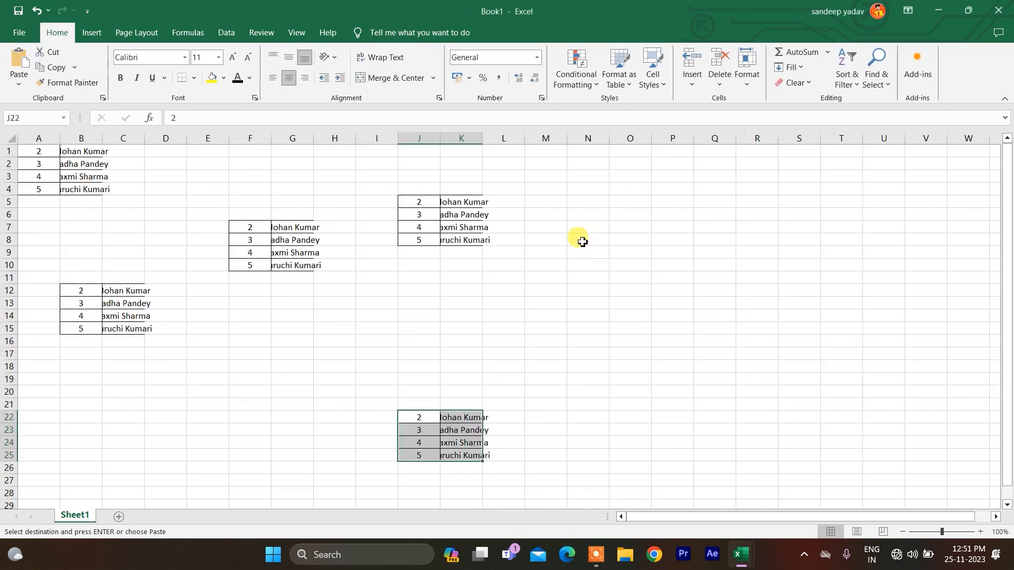
click(625, 227)
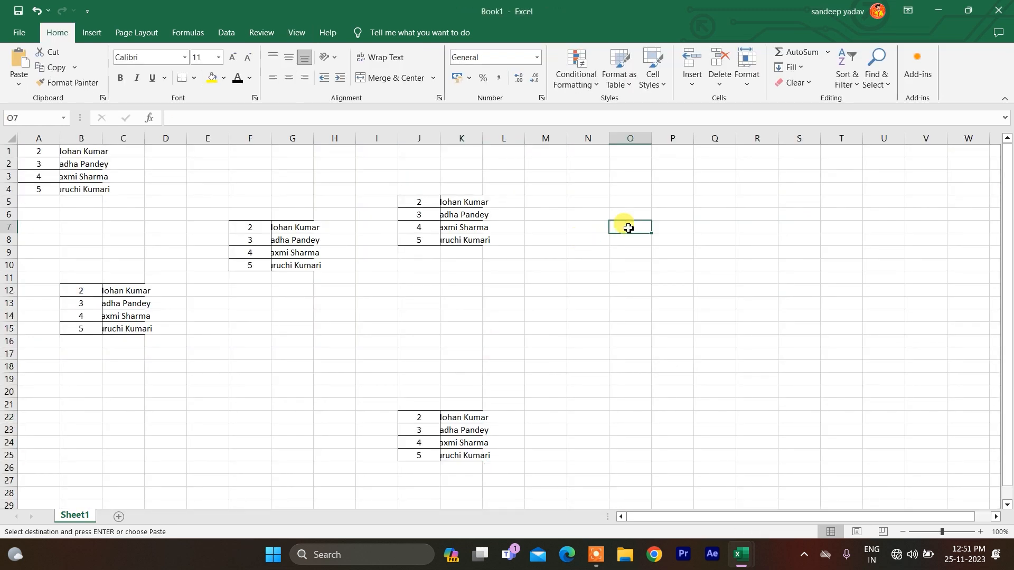
key(ctrl+v)
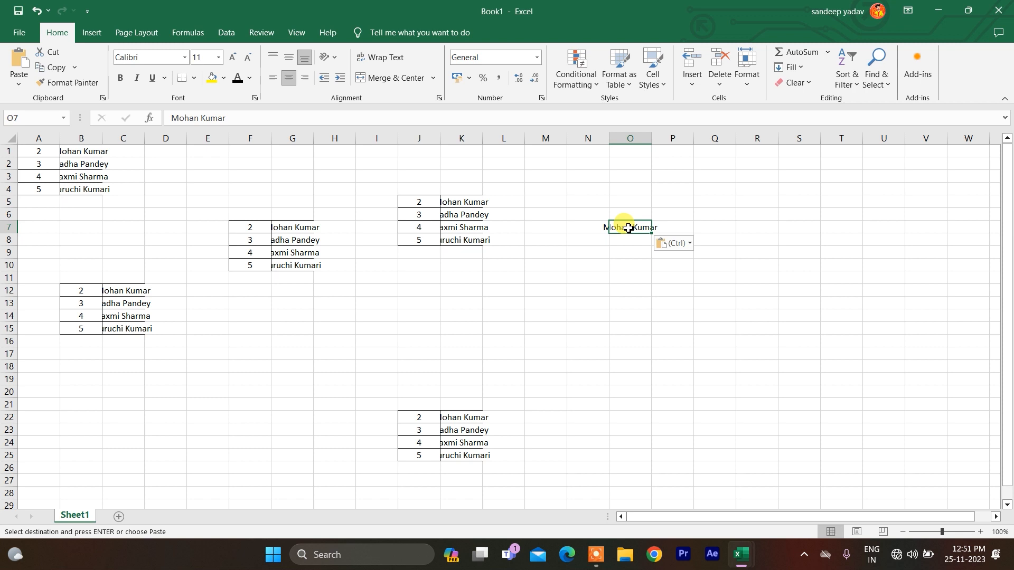
double_click(651, 138)
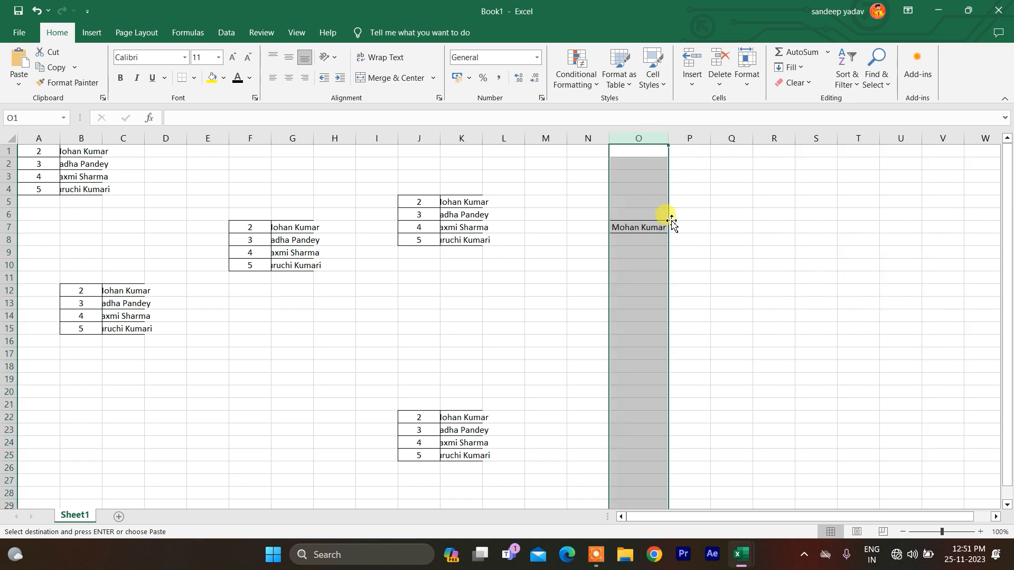
Use Fill Down to repeat the name from O7 in cells O8 to O10, one cell at a time
click(630, 236)
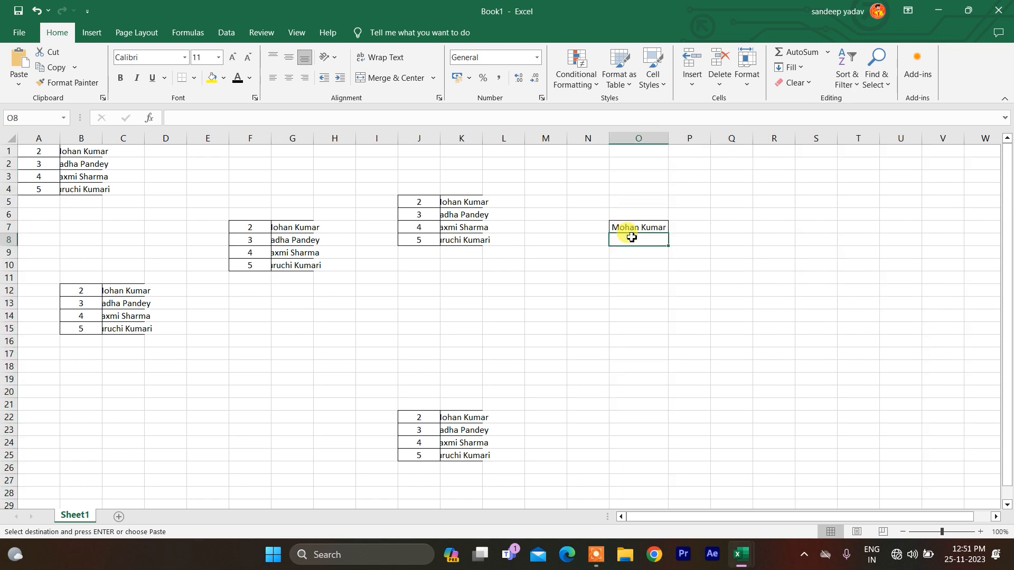
key(ctrl+d)
click(633, 253)
key(ctrl+d)
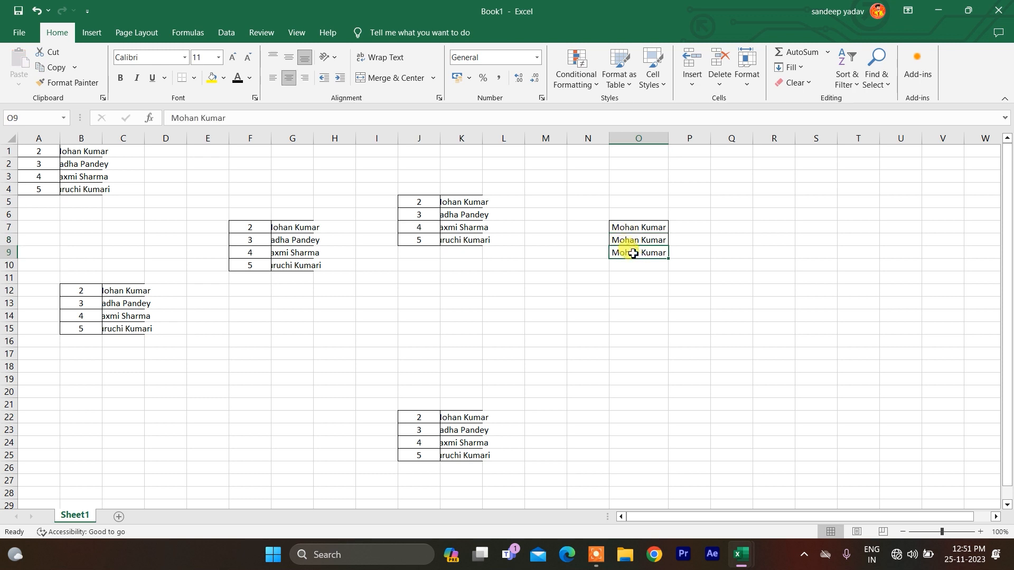
key(Down)
key(ctrl+d)
key(Down)
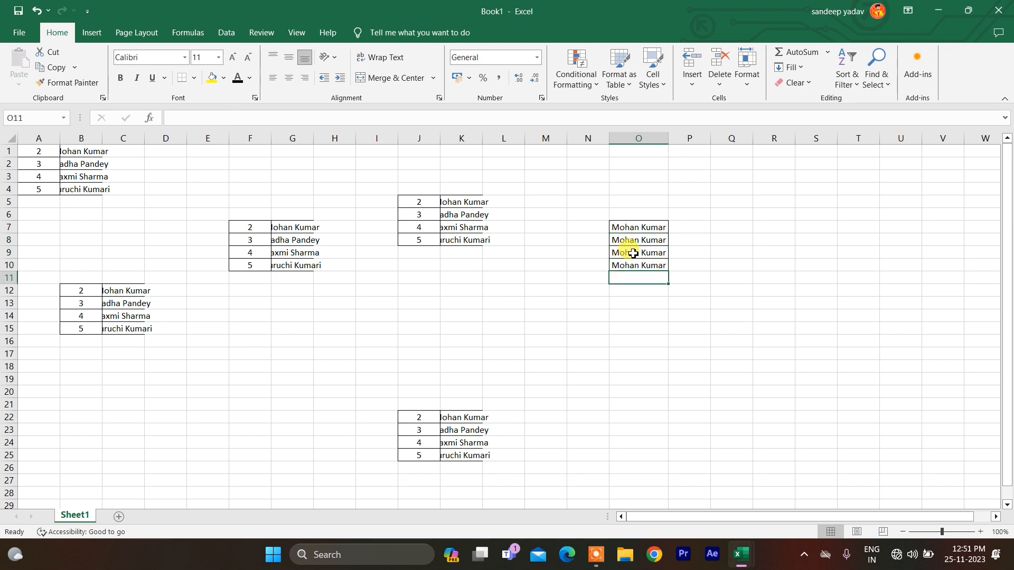
Continue filling the name down into cells O11 and O12
key(ctrl+Down)
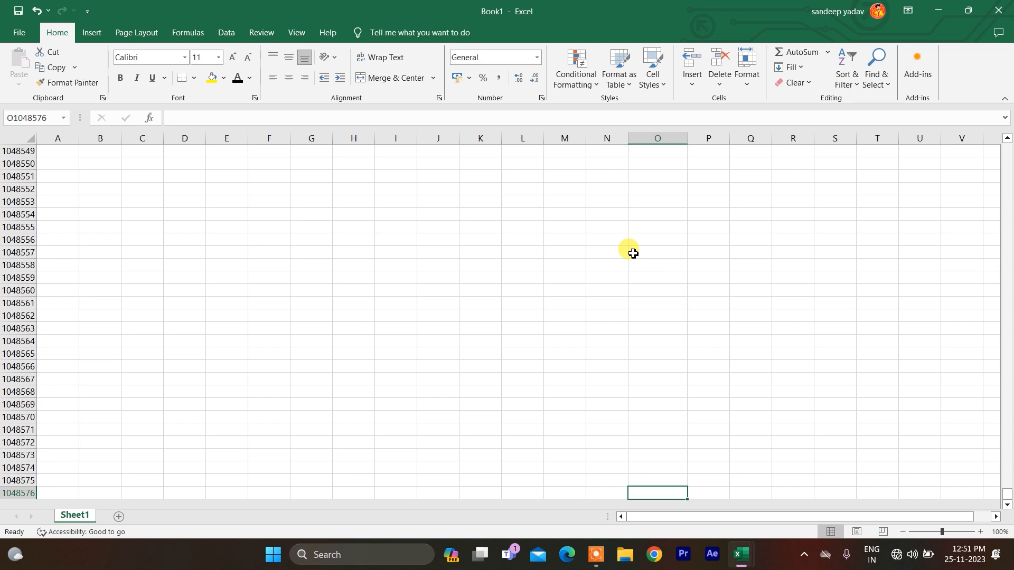
key(ctrl+Up)
key(Down)
key(ctrl+d)
key(Down)
key(ctrl+d)
Fill the name down into O13, and select the Ctrl+E entry in the shortcut list workbook
key(ctrl+Down)
key(ctrl+Up)
key(Down)
key(Down)
key(Down)
key(Down)
key(Down)
key(Down)
key(Down)
key(Down)
scroll(633, 253, up, 4)
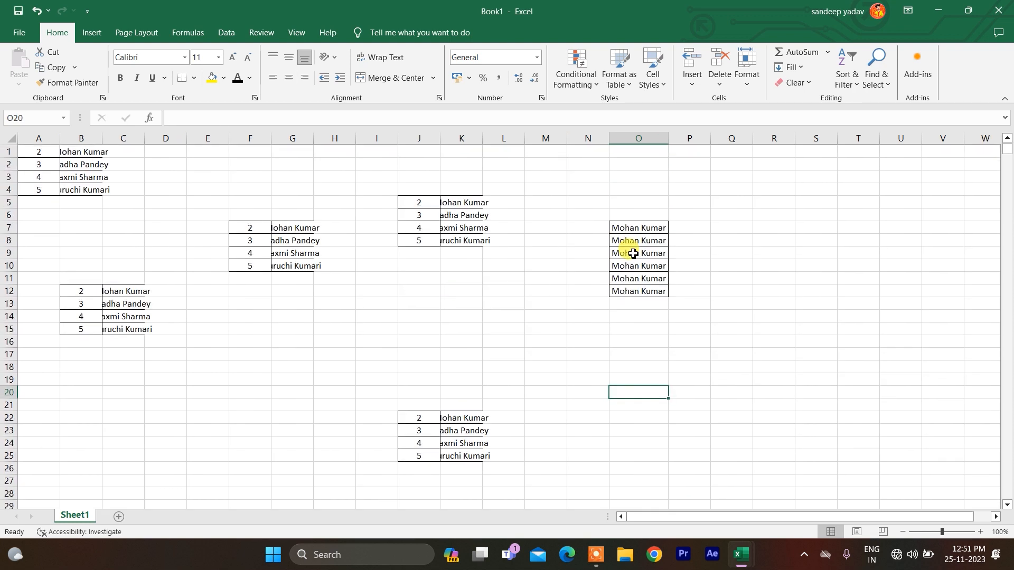
click(633, 304)
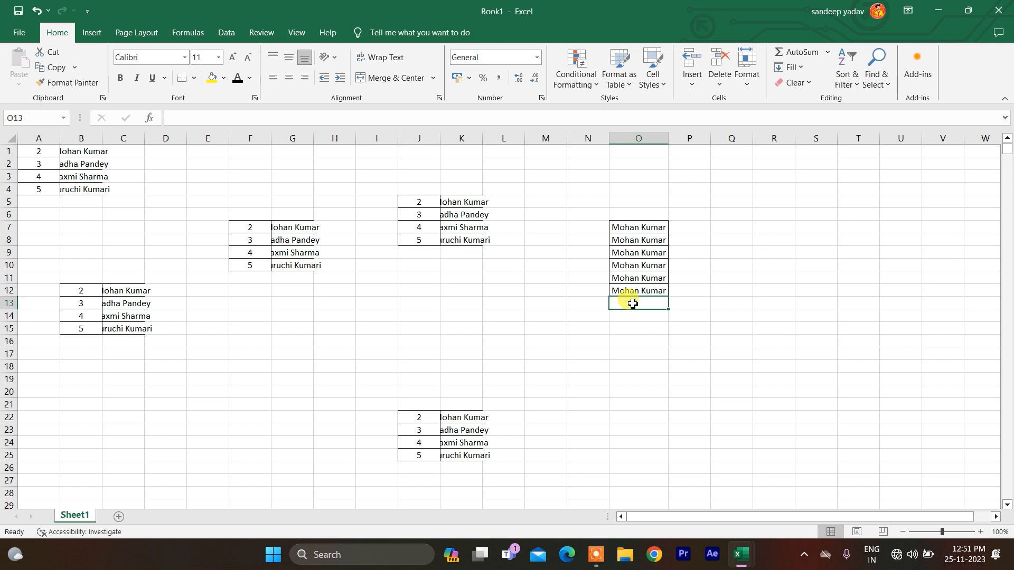
key(ctrl+d)
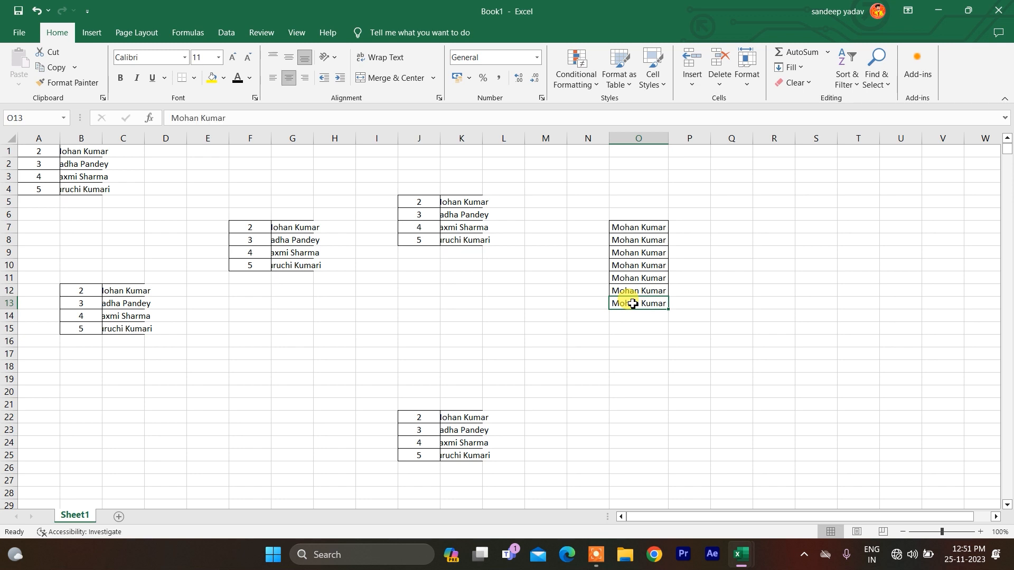
key(alt+Tab)
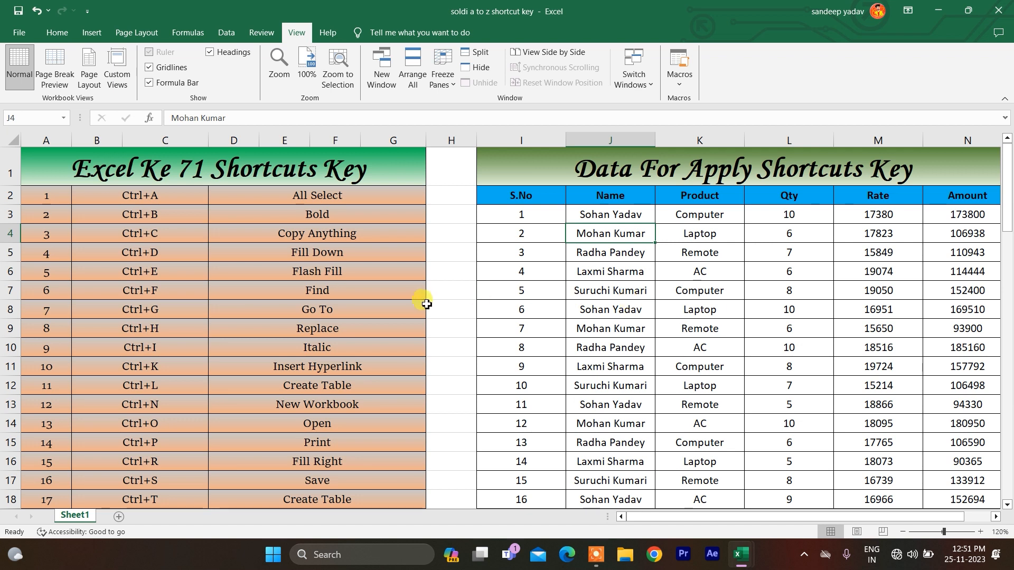
click(150, 273)
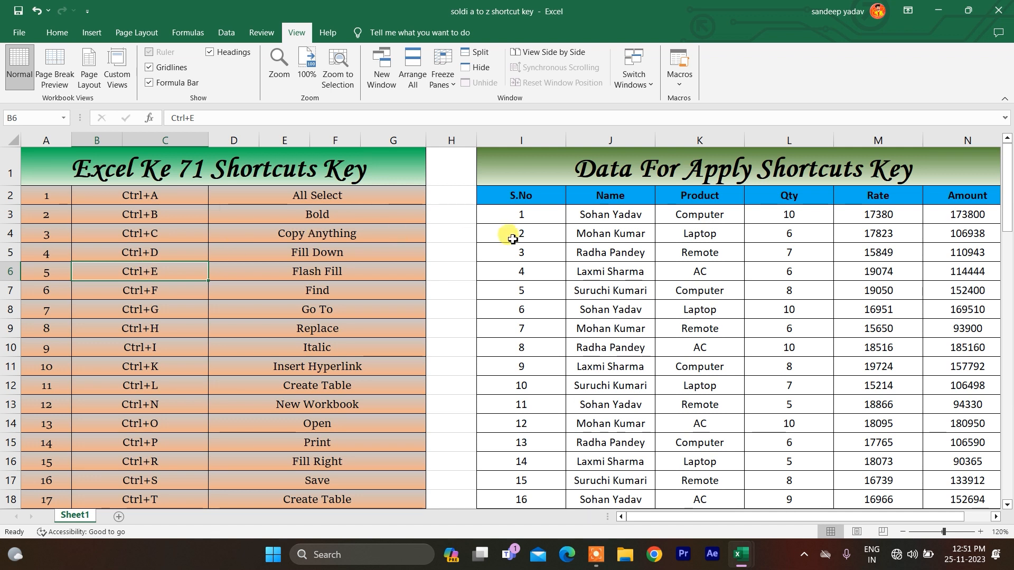
Copy the four names in B1:B4 of Book1 to Q2 and autofit the column width
key(alt+Tab)
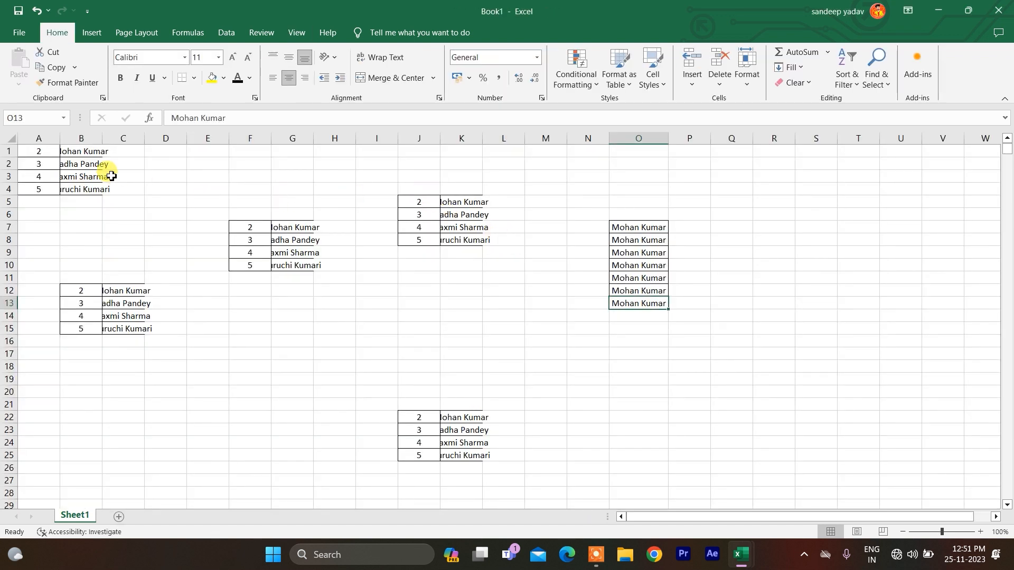
click(92, 153)
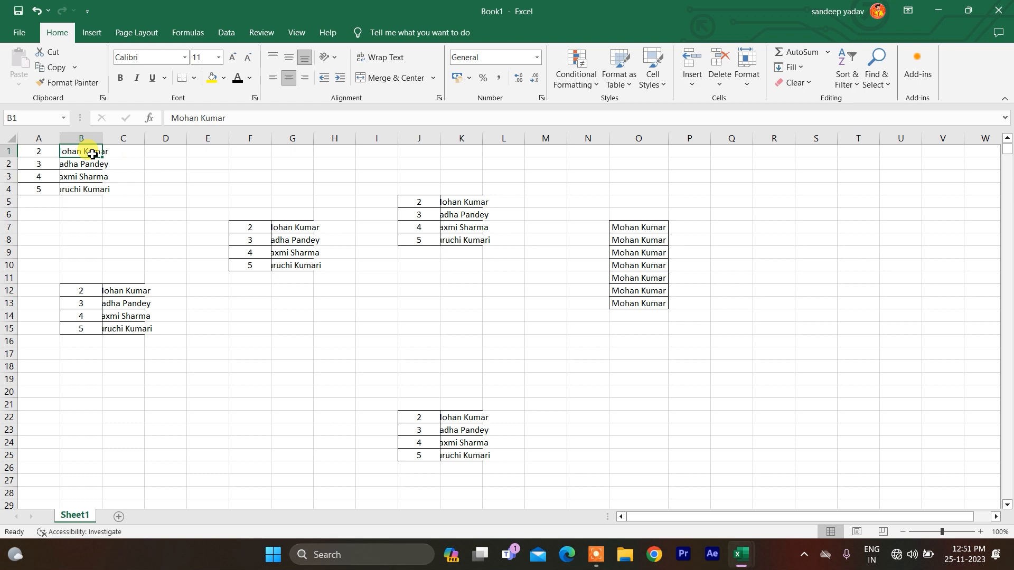
key(shift+Down)
key(shift+Down)
key(shift+Down)
key(ctrl+c)
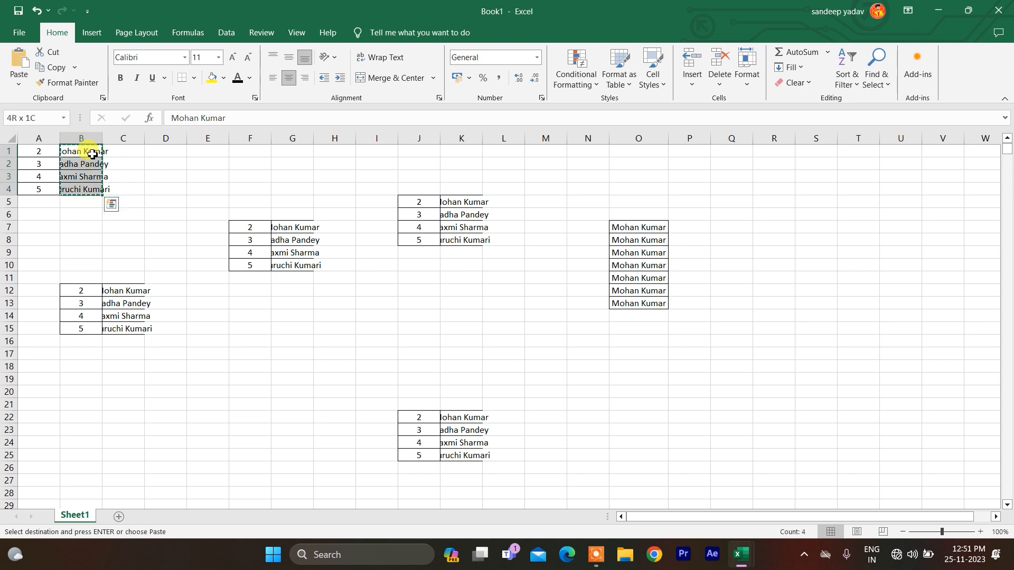
click(714, 166)
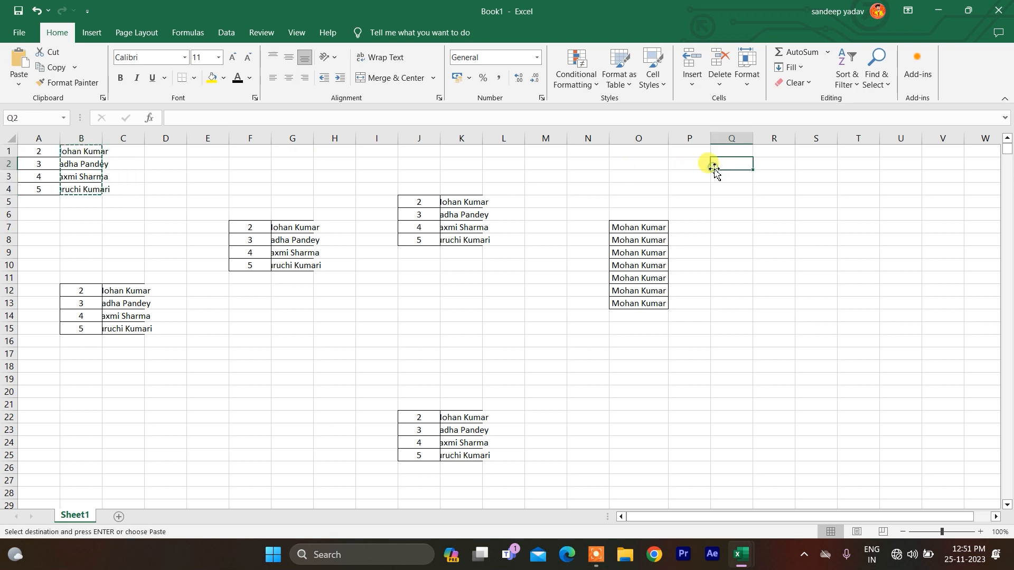
key(ctrl+v)
key(alt+h)
key(o)
key(i)
Split the full name in Q2 by entering its first name in R2 and its last name in S2, in lowercase
click(798, 179)
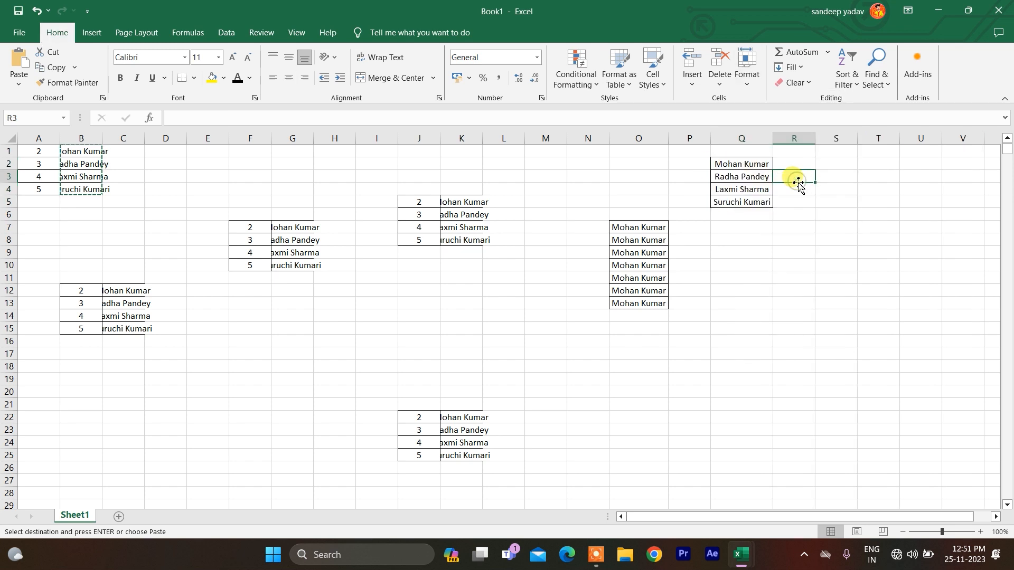
click(787, 161)
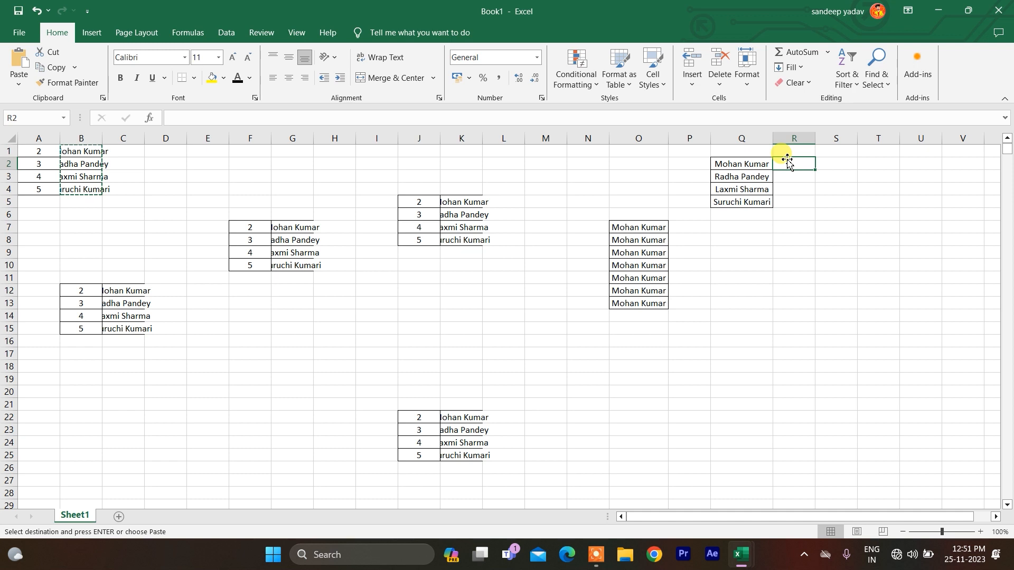
text(moh)
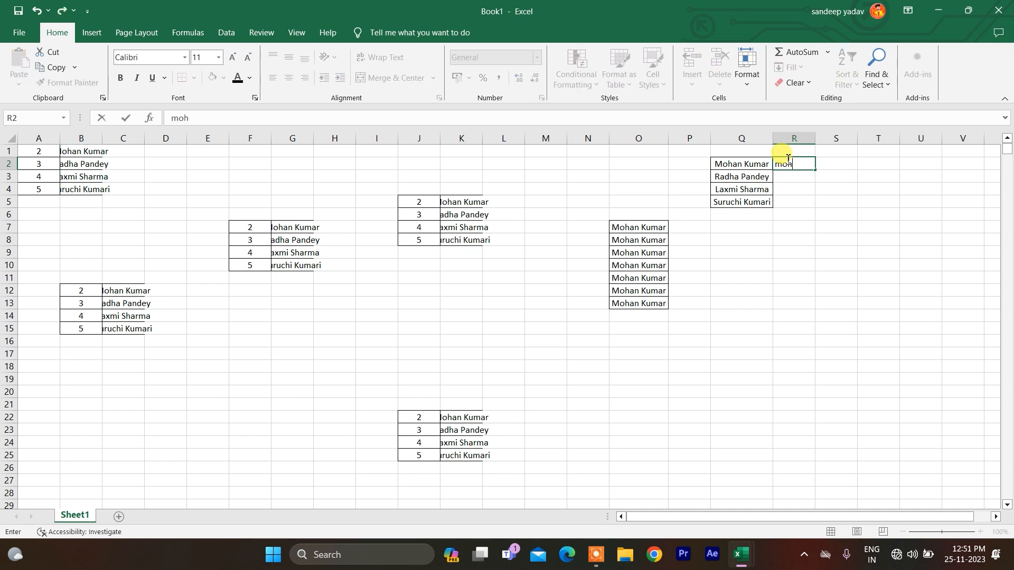
text(an)
key(Tab)
text(k)
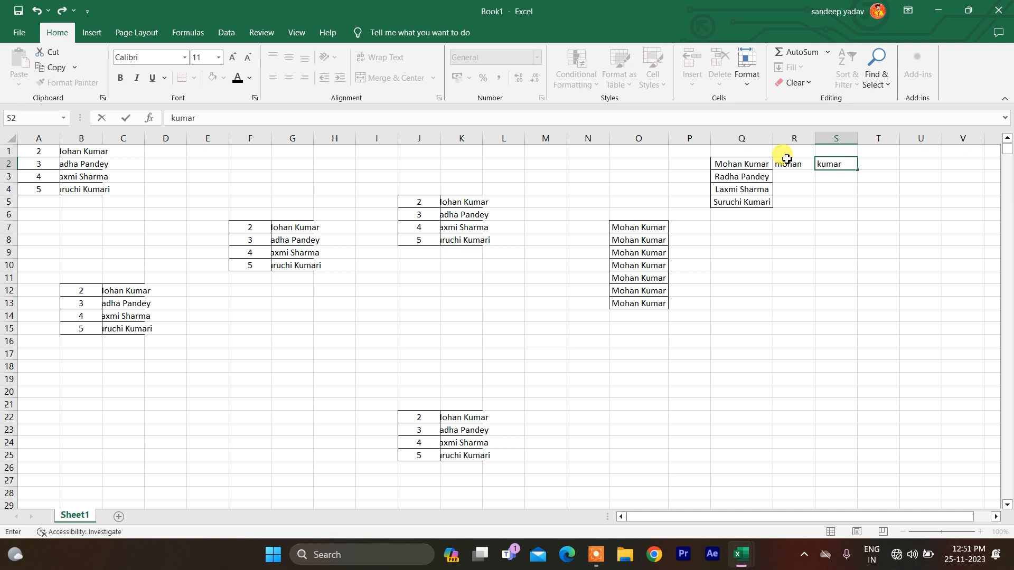
text(umar)
key(Return)
key(Up)
click(787, 161)
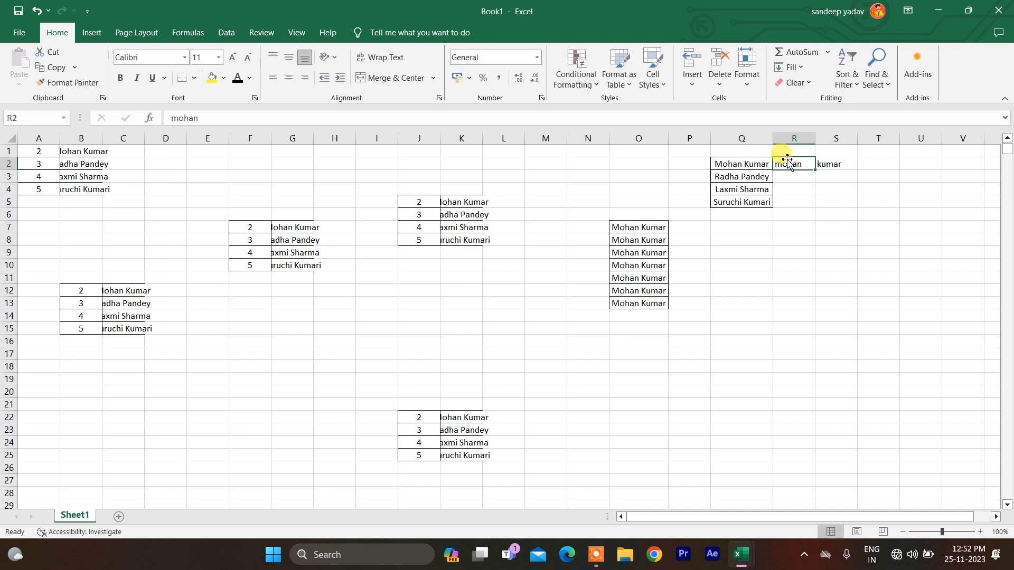
key(shift+Right)
key(shift+Down)
key(shift+Down)
key(shift+Down)
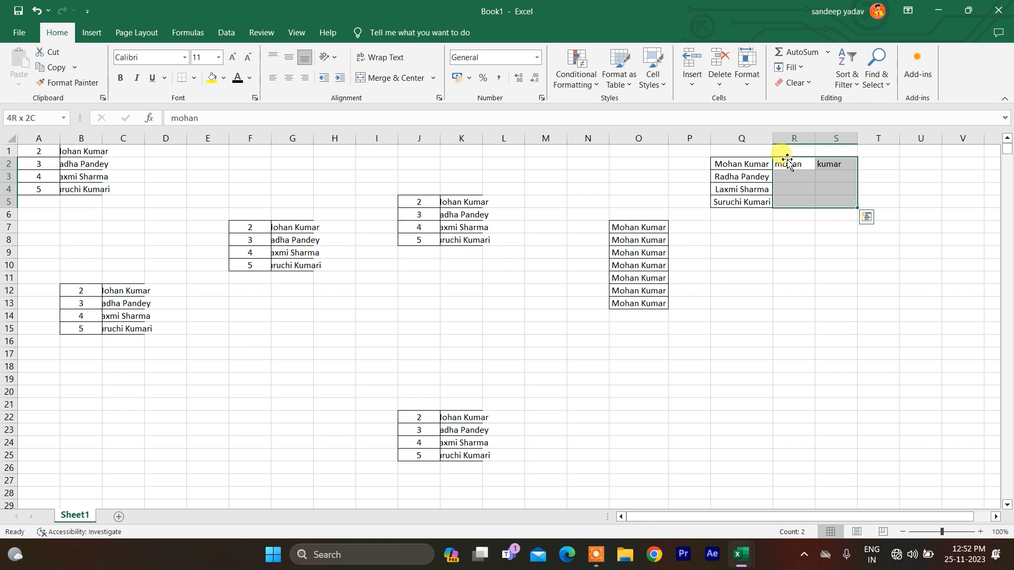
Flash Fill the remaining first names from R3 and last names from S3, and return to the shortcut list workbook
click(801, 179)
key(ctrl+e)
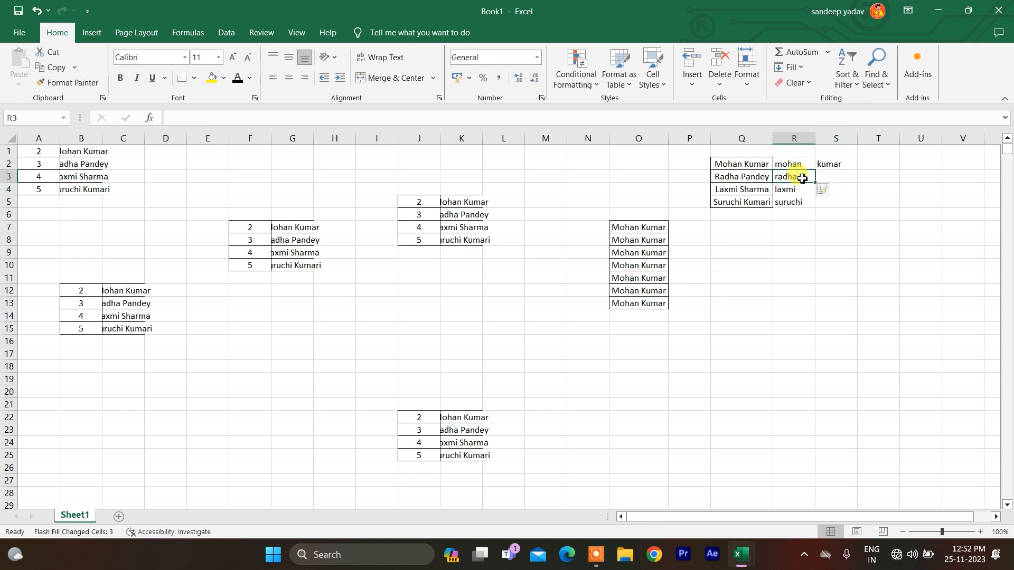
click(827, 175)
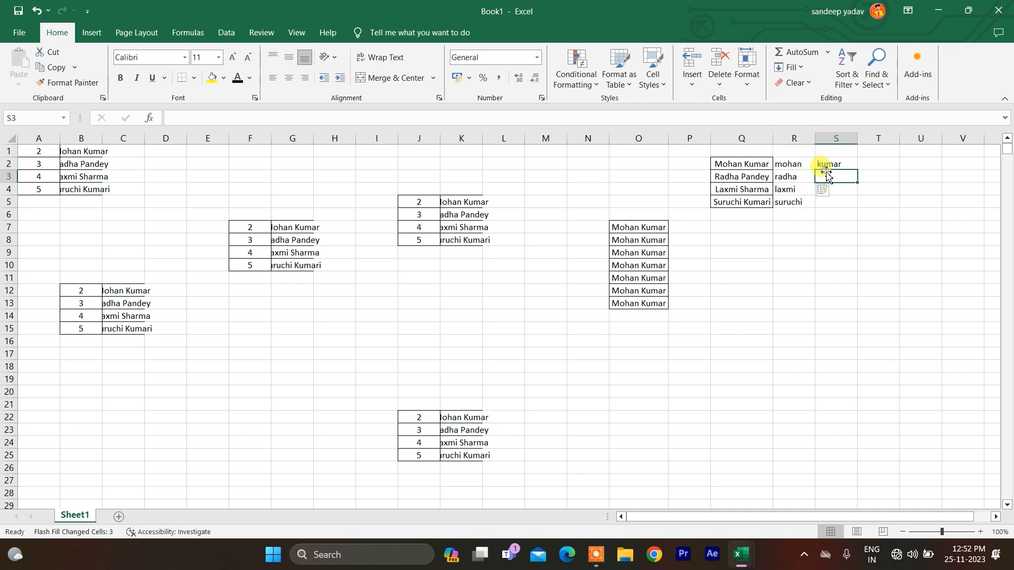
key(ctrl+e)
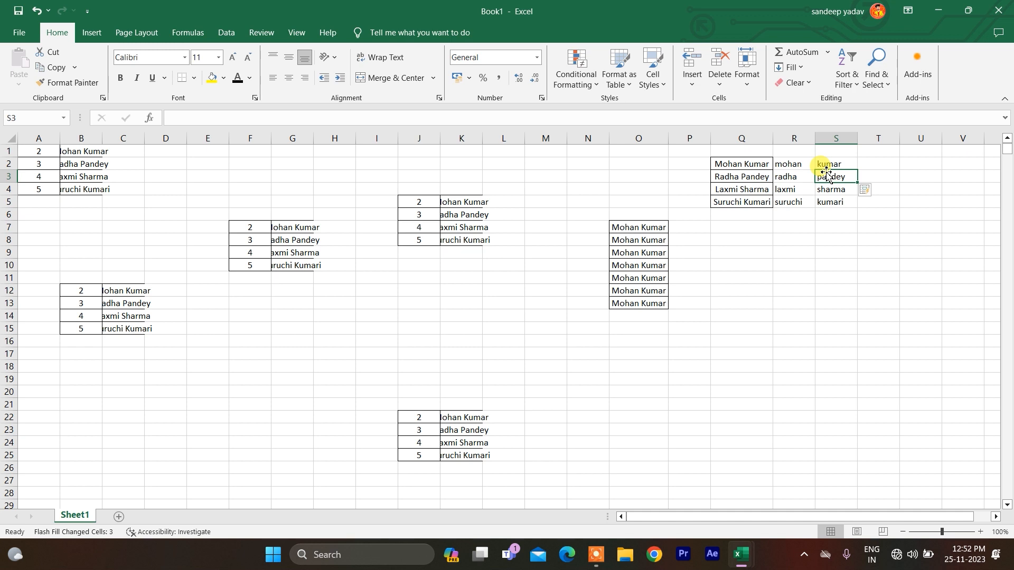
click(742, 165)
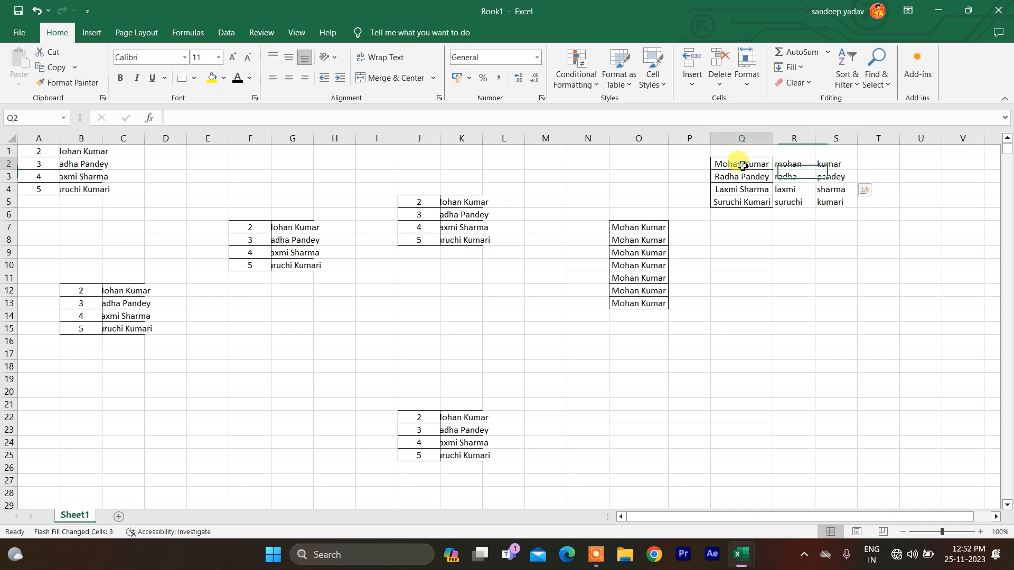
click(791, 166)
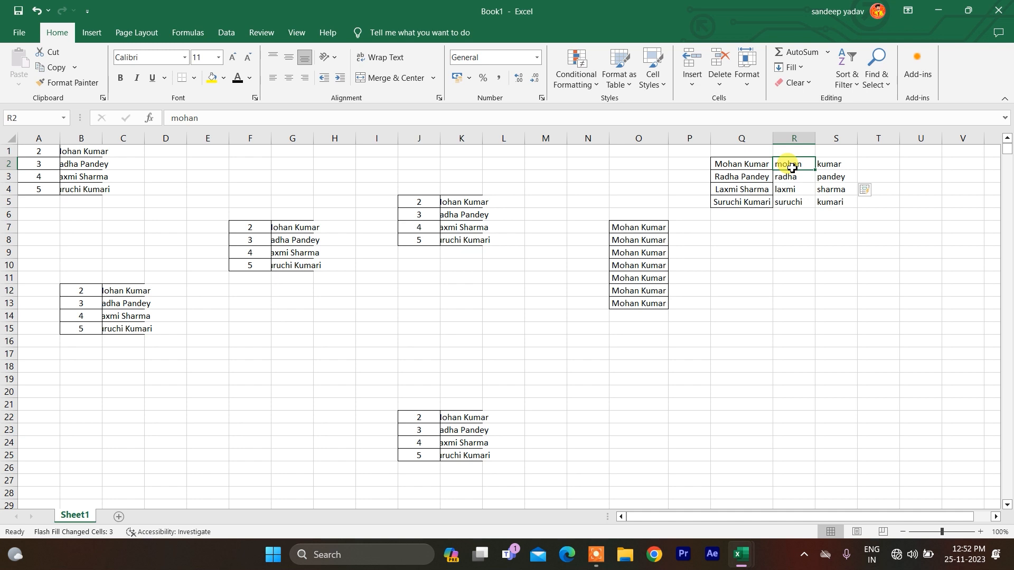
key(alt+Tab)
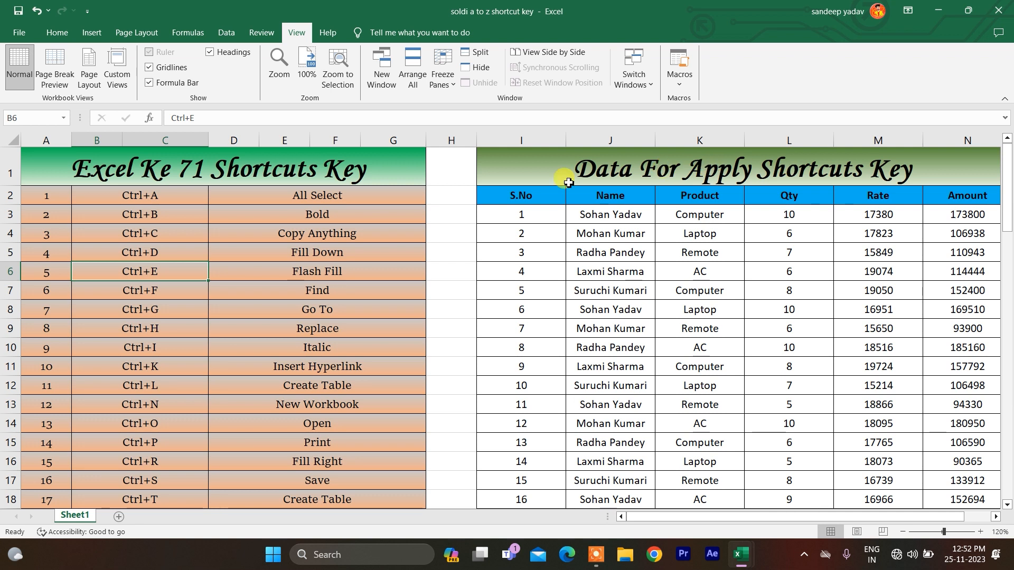
Search the sheet for 6, step through the successive matches, and close the search
click(260, 294)
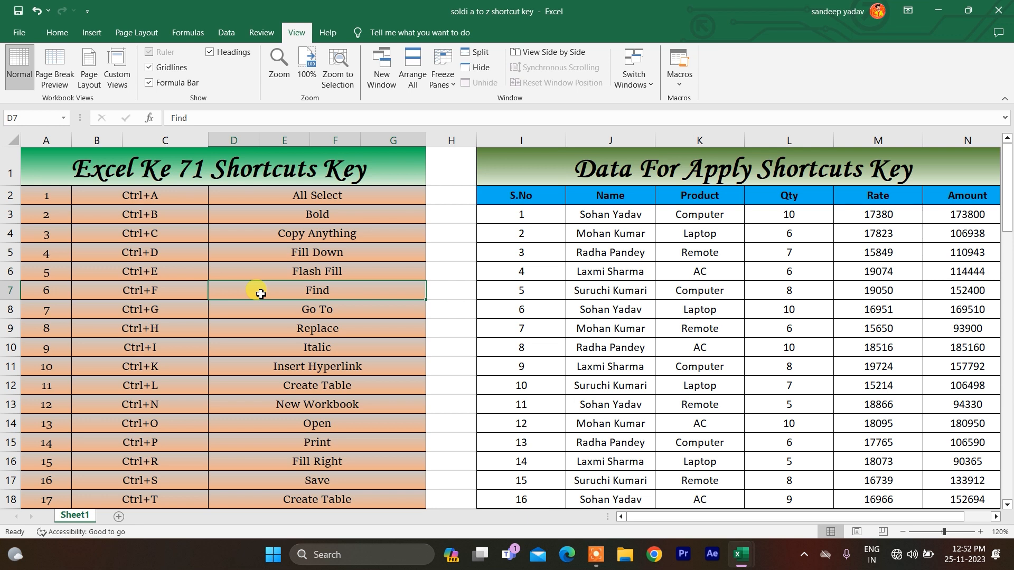
key(ctrl+f)
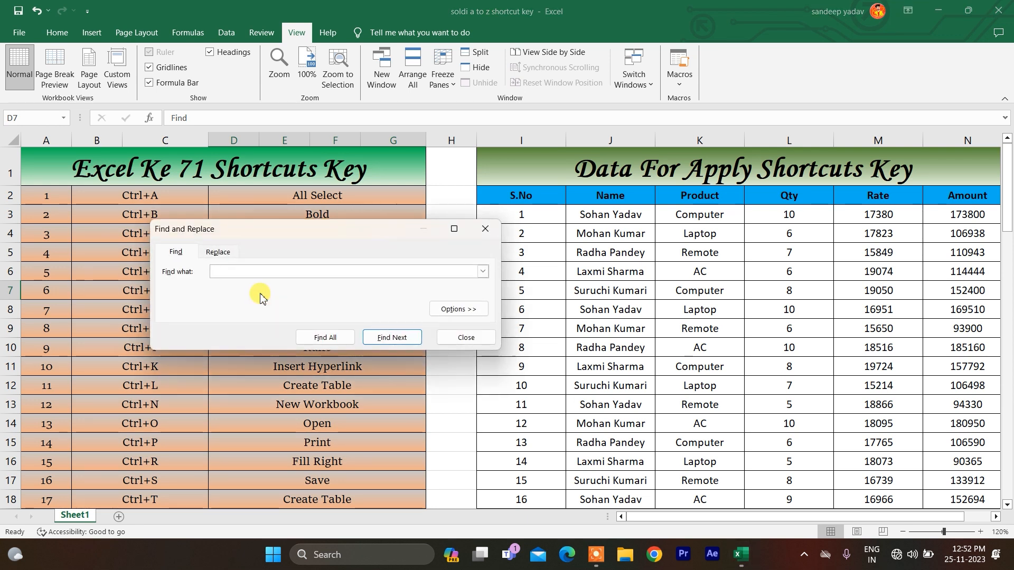
text(6)
key(Return)
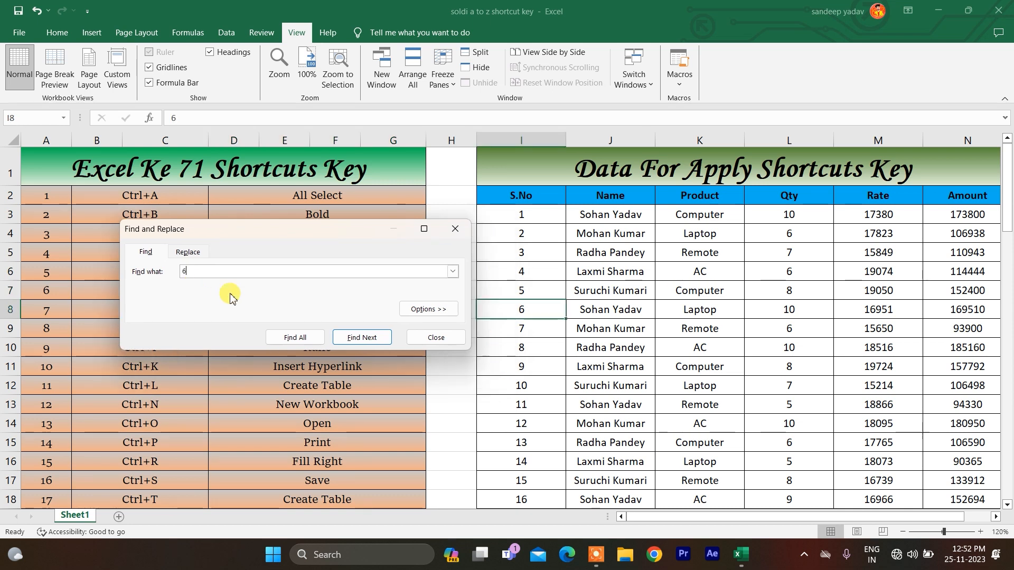
key(Return)
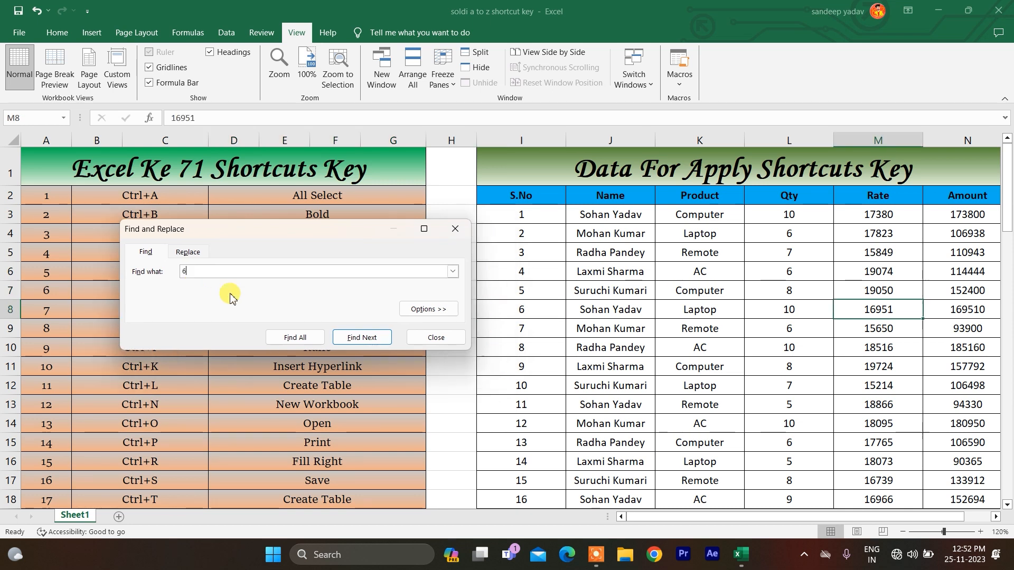
key(Return)
key(Return)
key(Return)
key(Return)
key(Return)
key(Return)
key(Return)
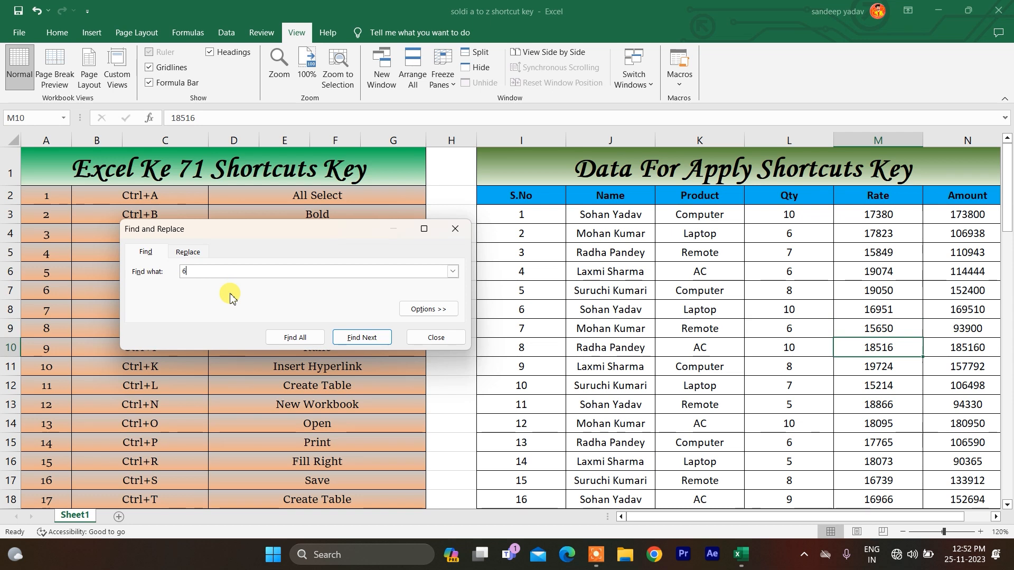
key(Return)
key(Return)
key(Return)
key(Return)
key(Return)
key(Return)
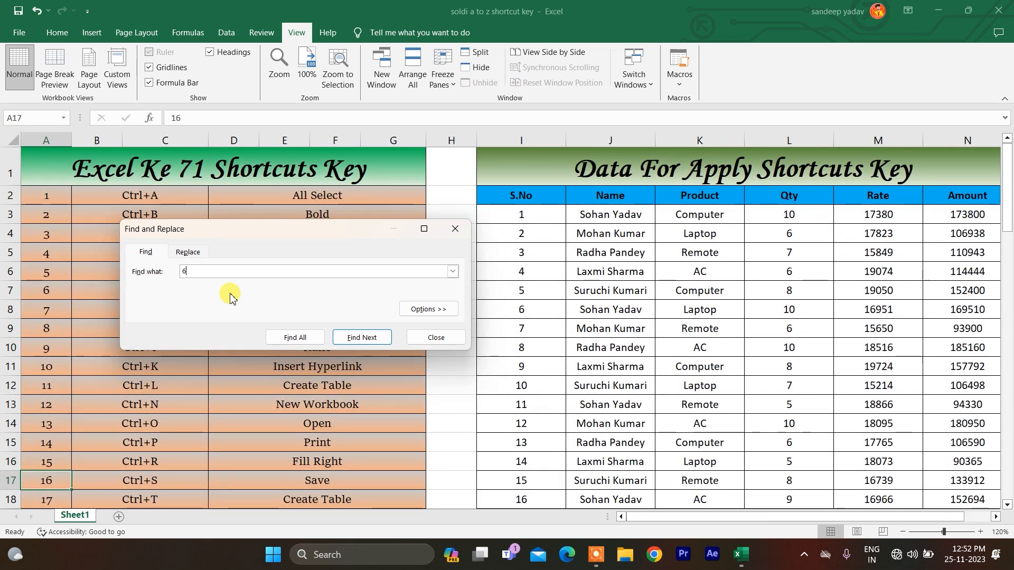
click(456, 227)
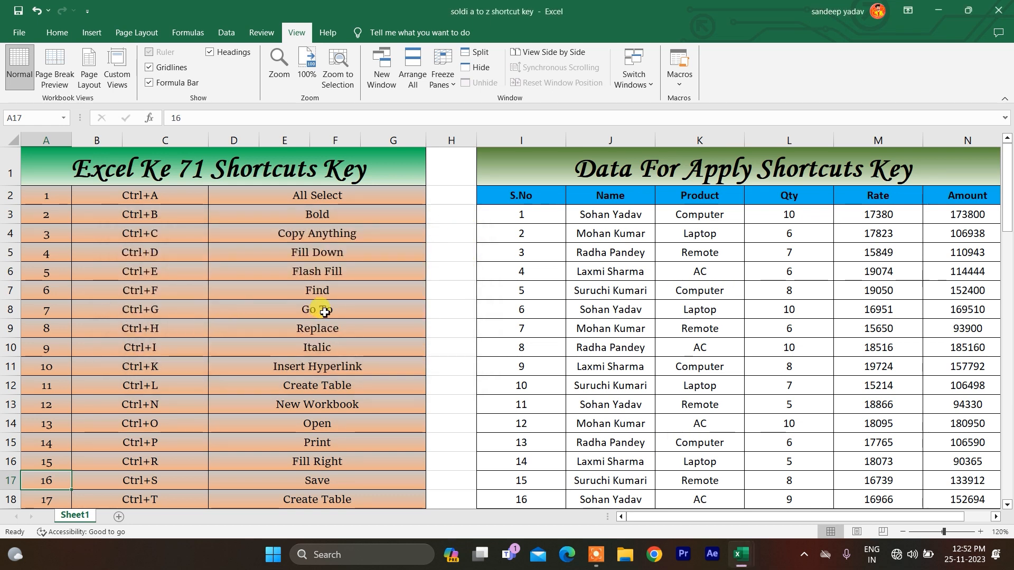
Jump to cell J3 with the Go To command
key(ctrl+g)
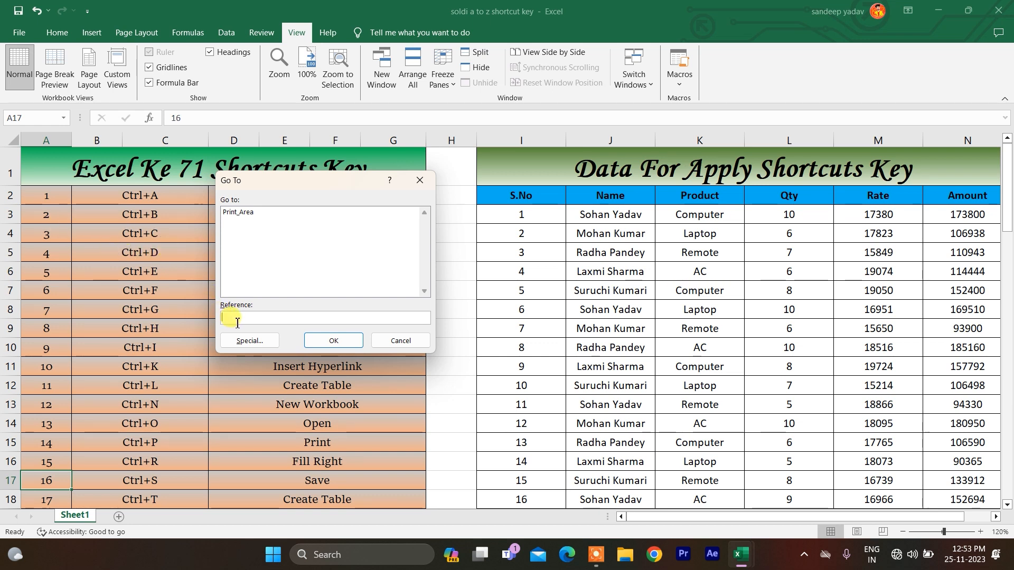
text(J)
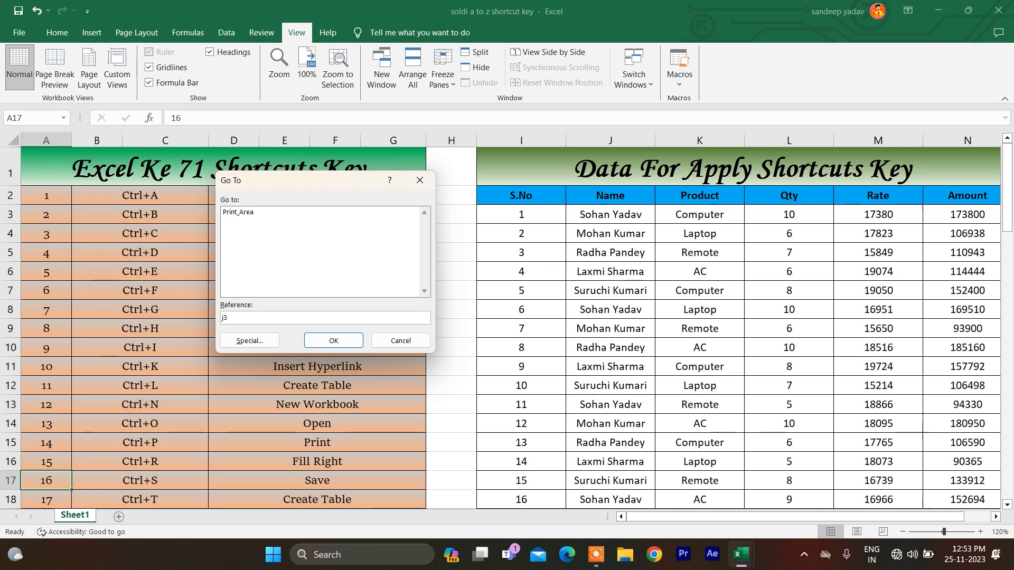
key(Return)
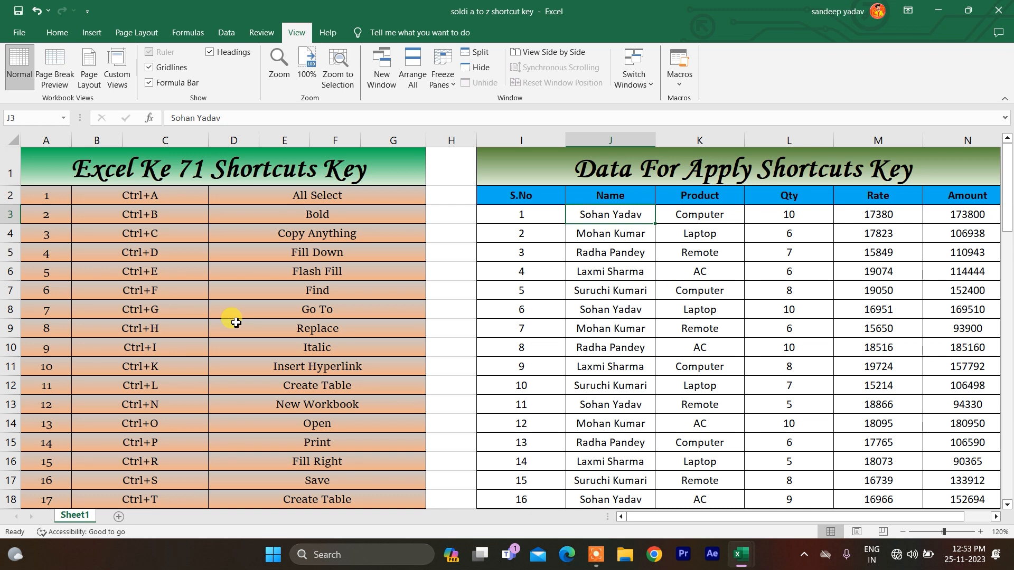
Return from the data table to the shortcut list and select the Go To entry in D8
key(Up)
key(Up)
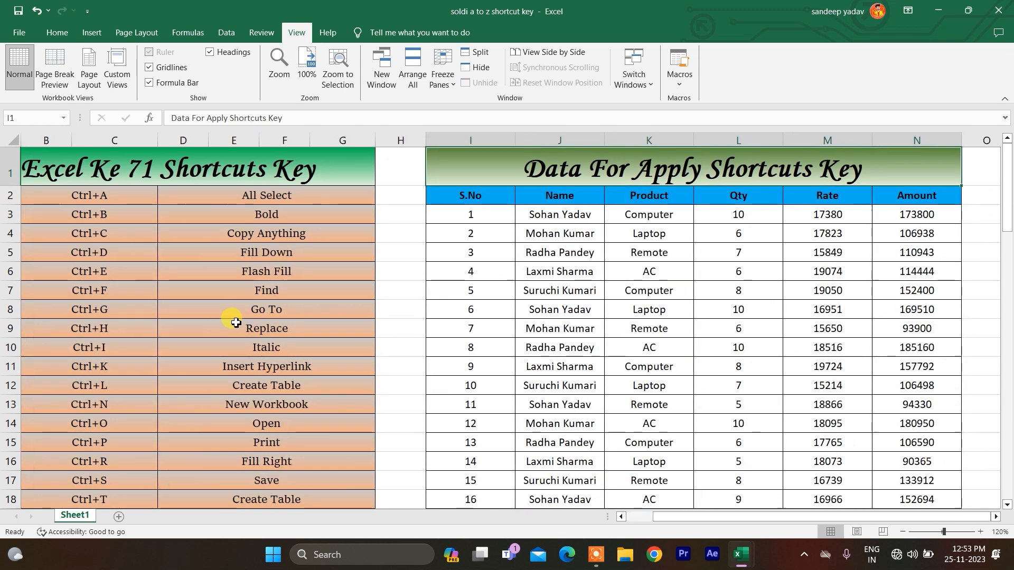
key(Right)
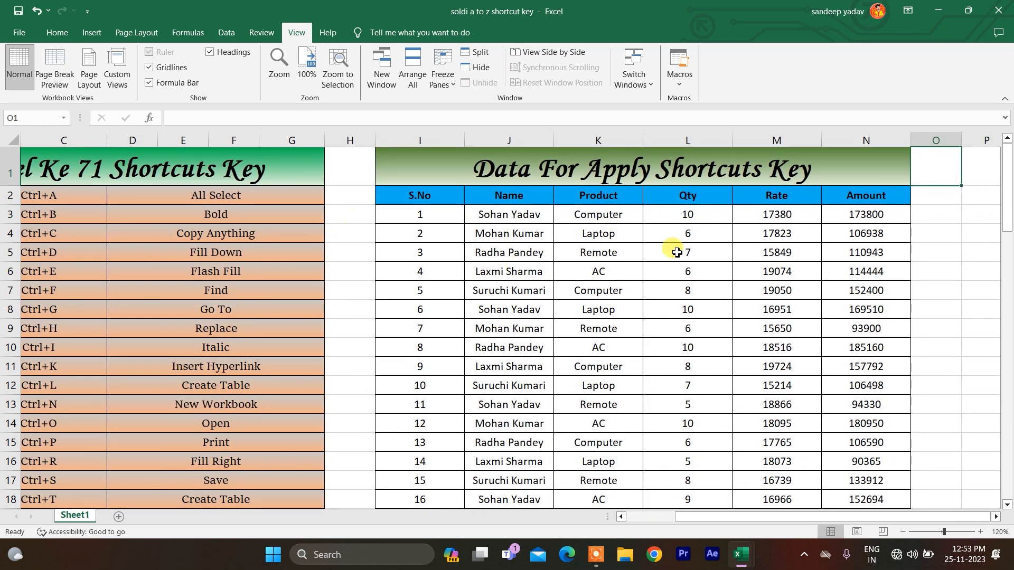
click(690, 218)
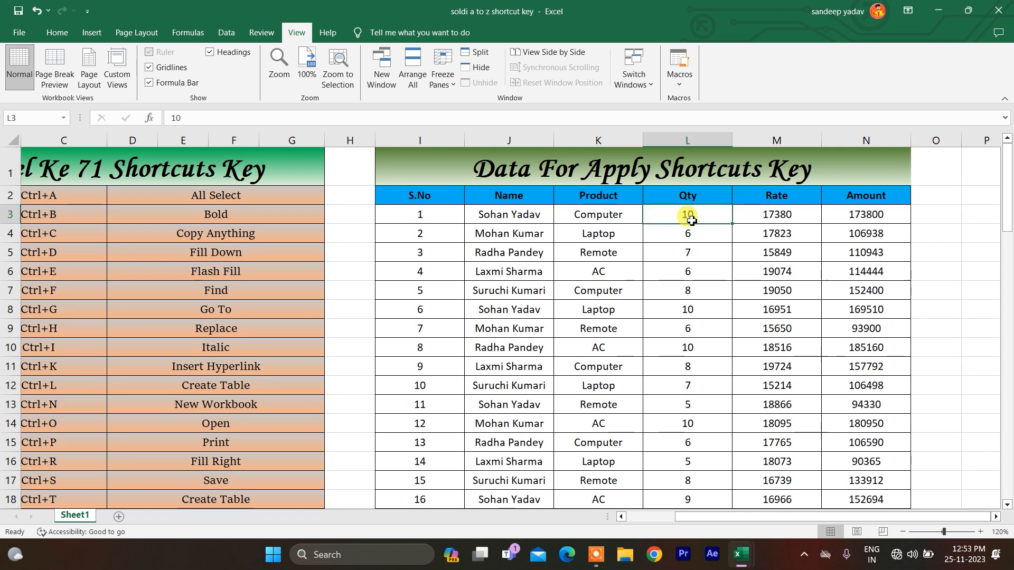
key(Left)
key(Left)
key(Left)
key(Left)
key(Left)
key(Left)
key(Left)
key(Down)
key(Down)
key(Down)
key(Down)
key(Down)
key(Right)
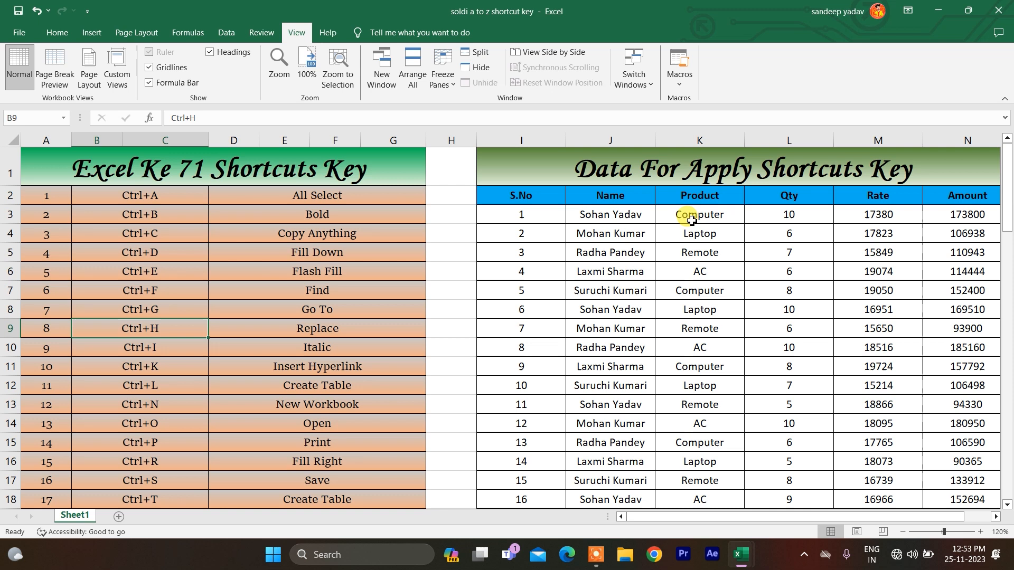
key(Right)
key(Down)
key(Down)
key(Down)
key(Up)
key(Up)
key(Up)
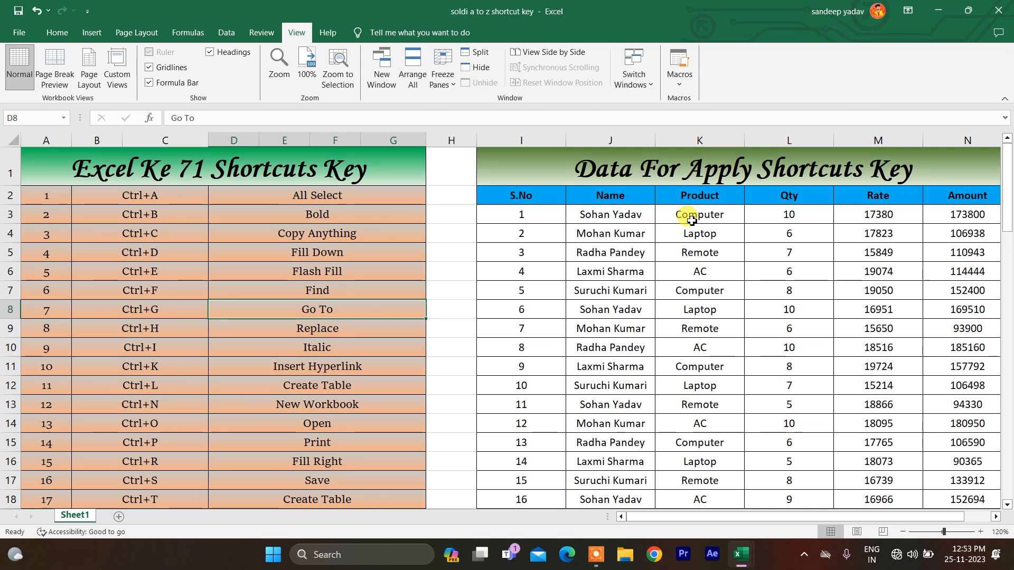
Try to replace all occurrences of "ac ", including the trailing space, with "remote" in the sheet
key(ctrl+h)
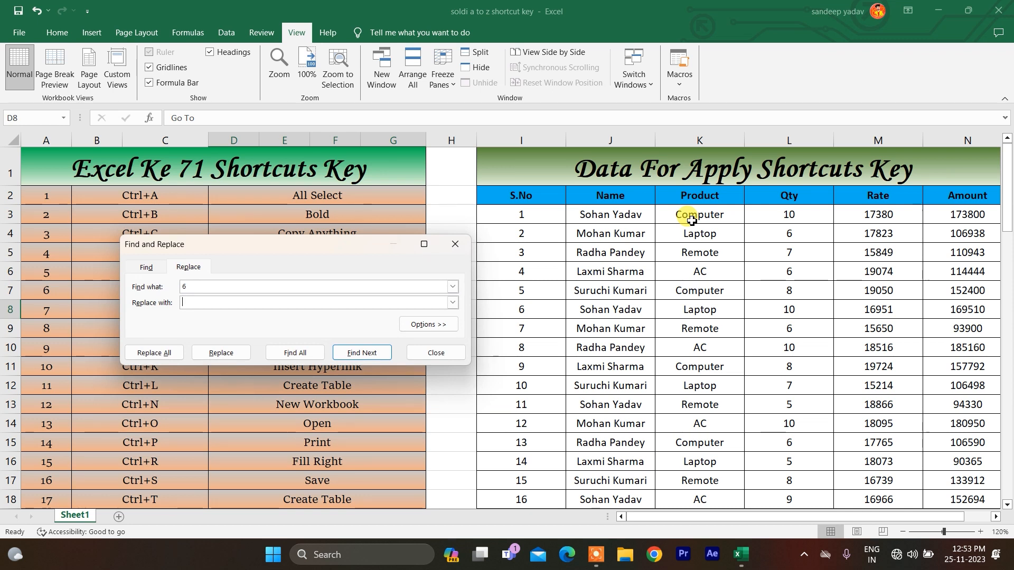
click(344, 303)
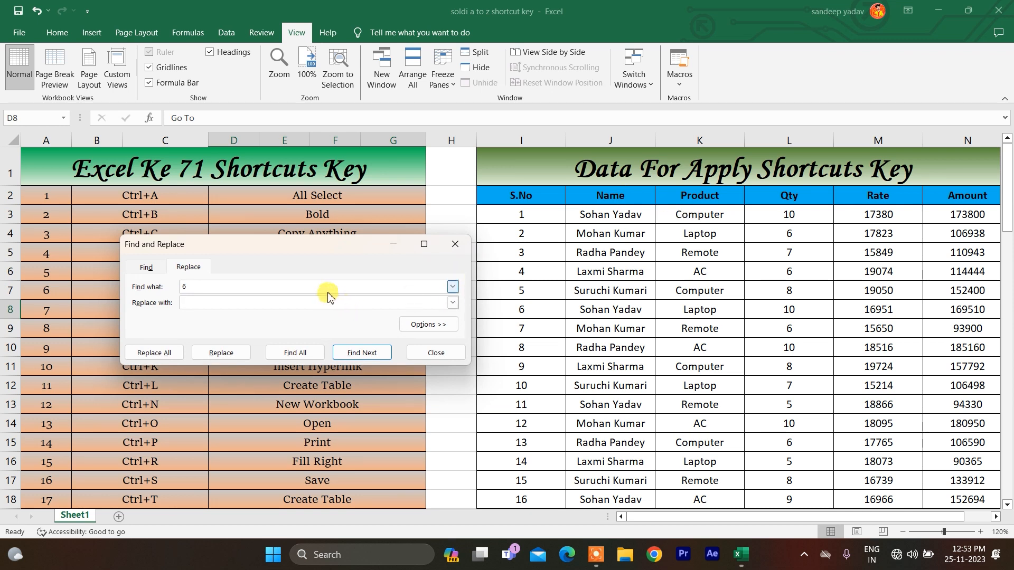
key(BackSpace)
text(a)
text(cv)
text( remote)
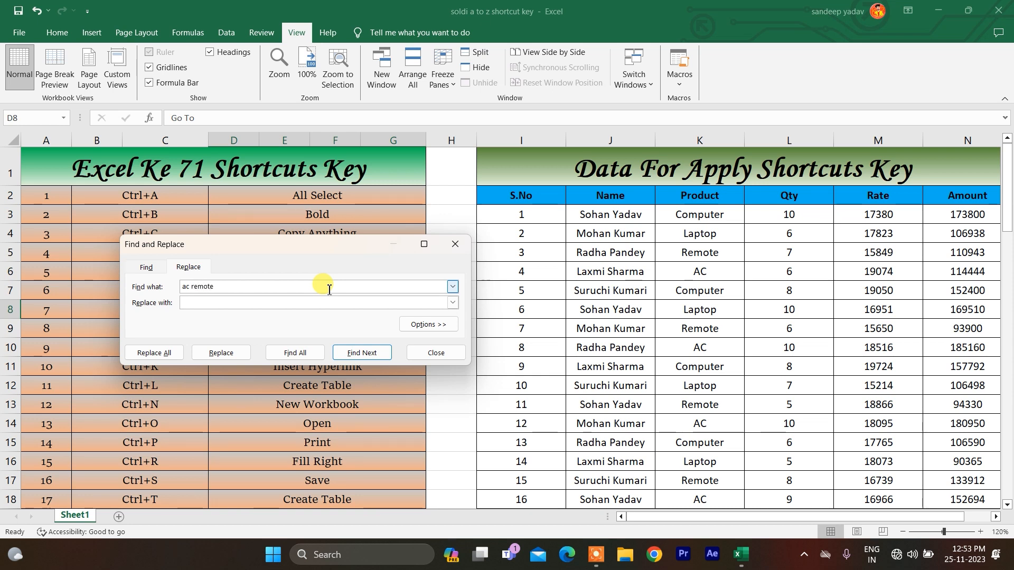
key(BackSpace)
key(BackSpace)
key(BackSpace)
key(BackSpace)
key(BackSpace)
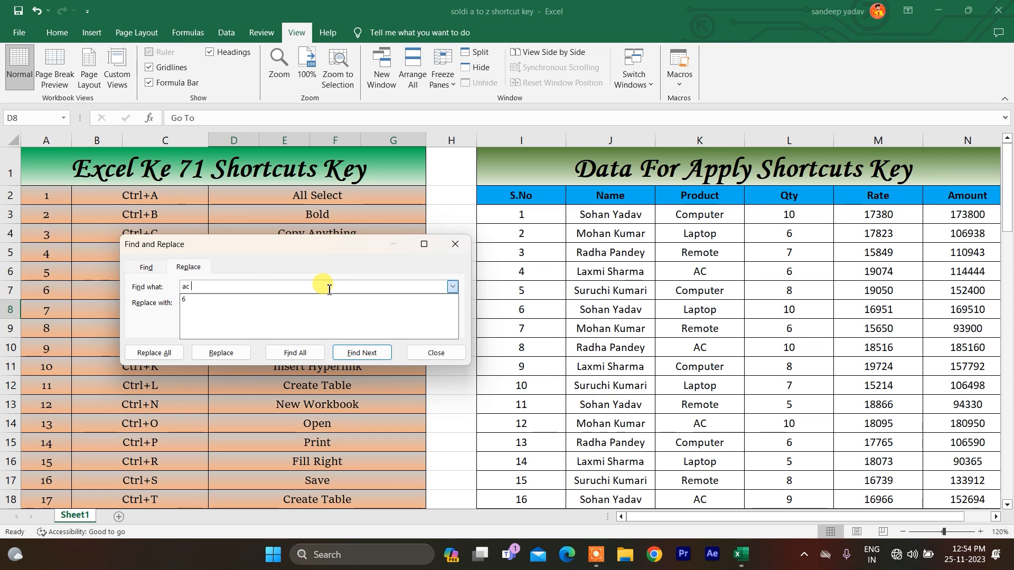
click(309, 286)
click(275, 305)
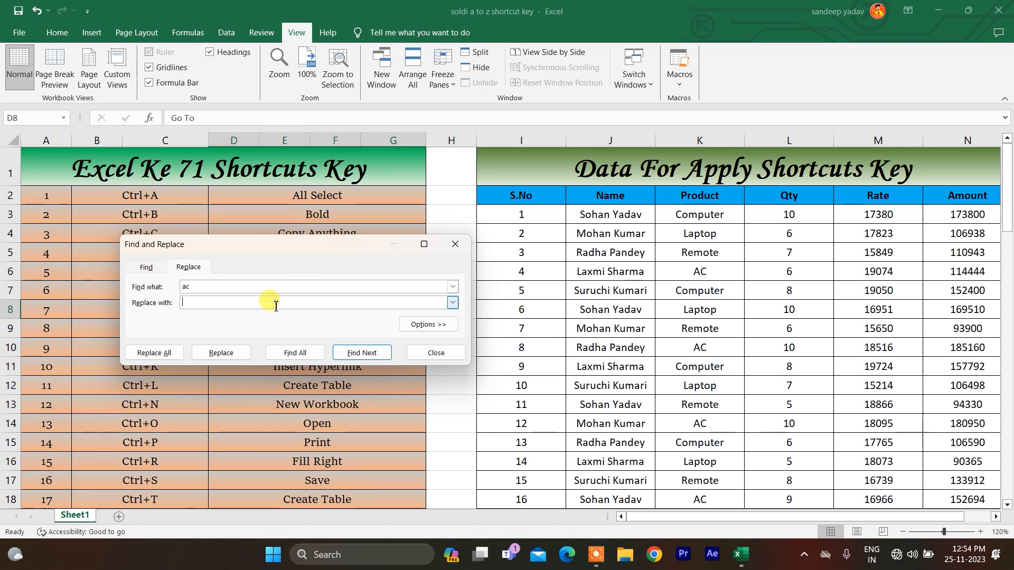
text(remote)
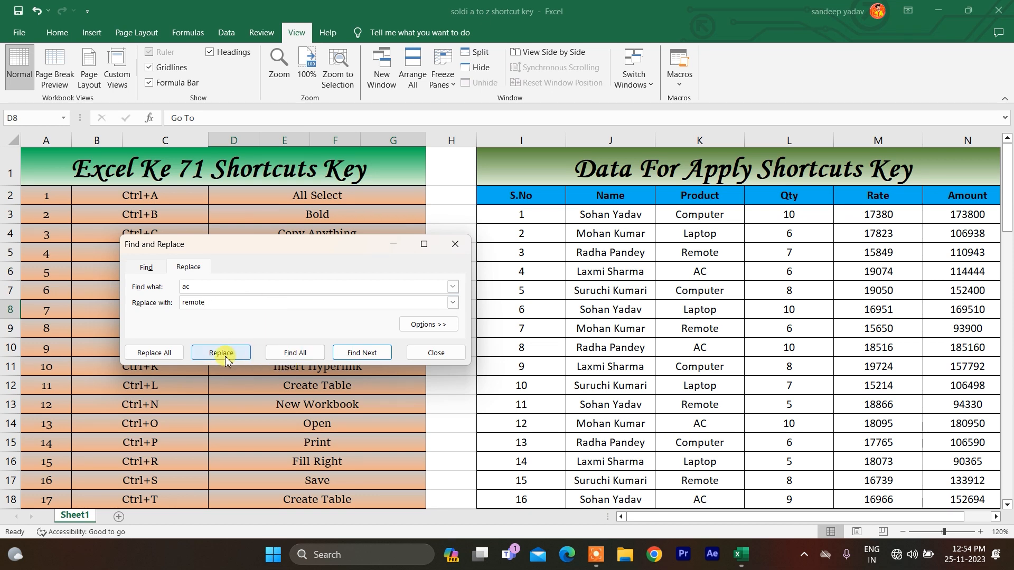
click(152, 353)
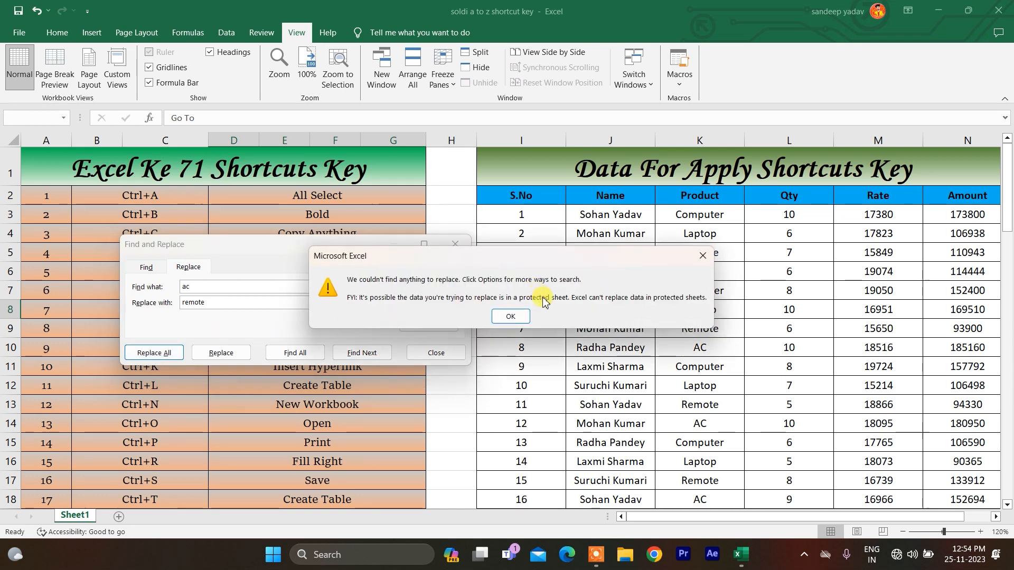
click(510, 317)
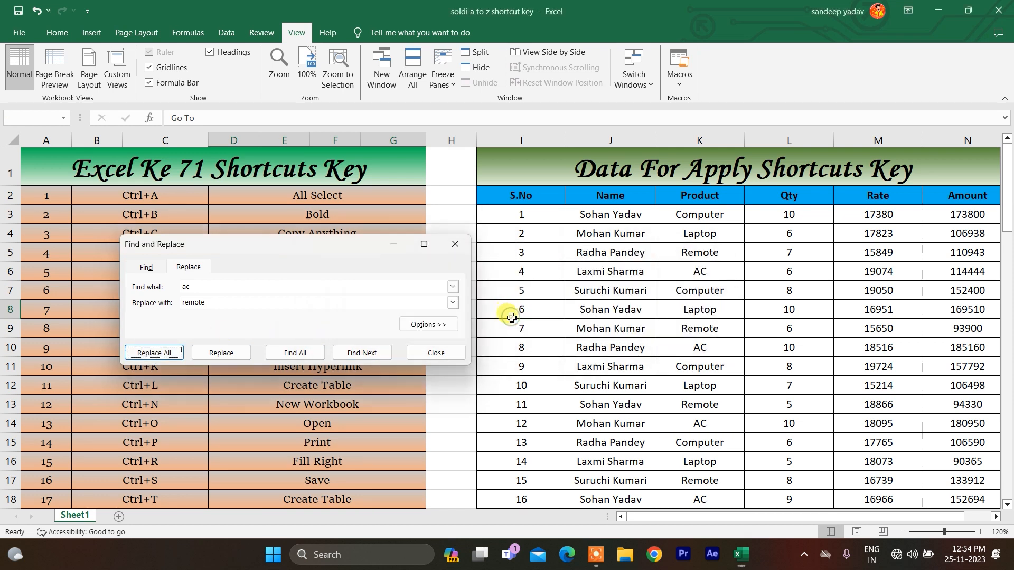
Change the search text to "AC", replace all occurrences with "remote", and close Find and Replace
click(233, 289)
key(BackSpace)
key(BackSpace)
key(BackSpace)
text(AC)
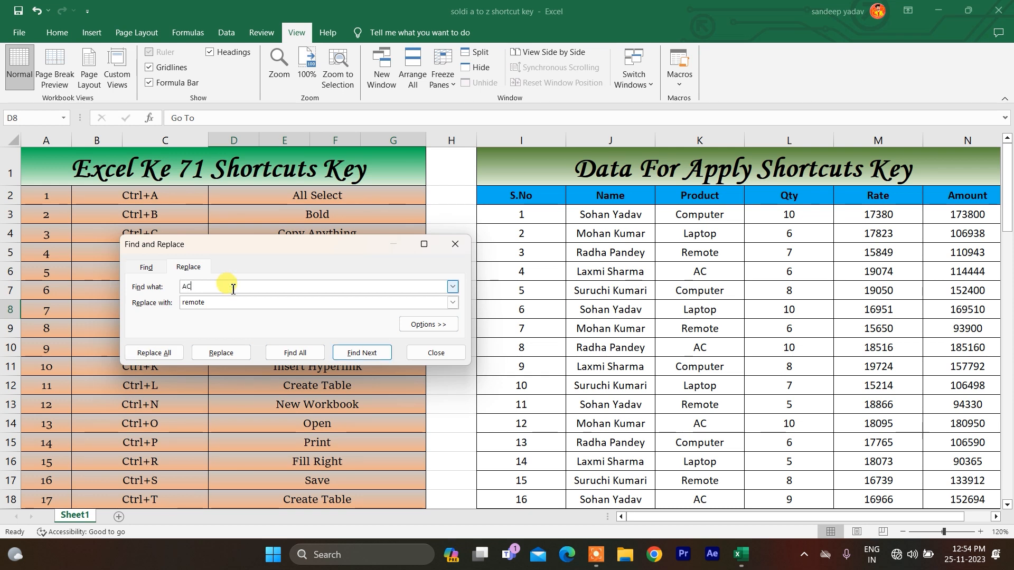
click(176, 354)
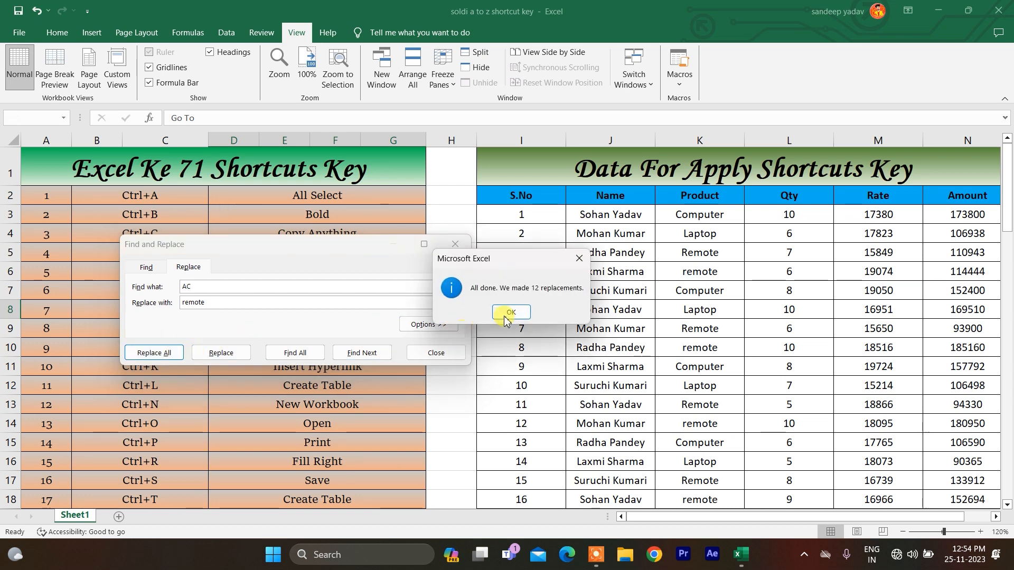
click(511, 315)
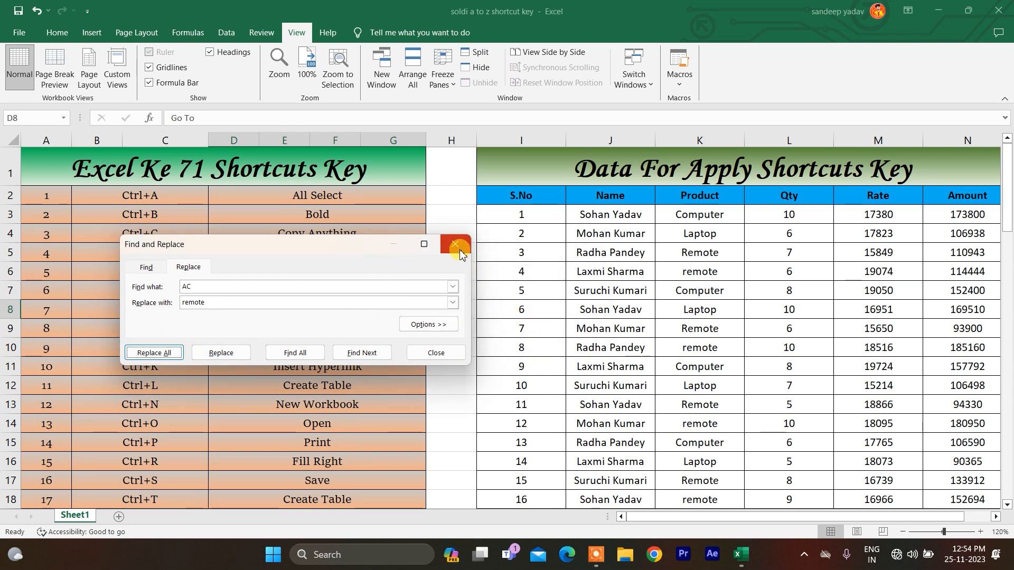
click(458, 246)
Check the replaced entries in the Product column and go back to the Ctrl+H entry in the shortcut list
click(702, 331)
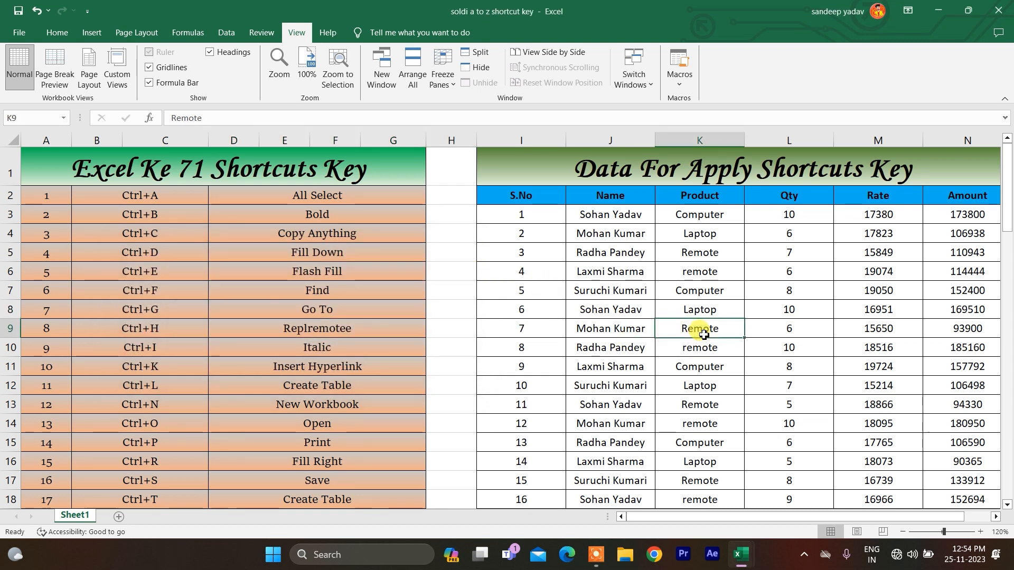
key(Left)
key(Right)
key(Down)
key(Up)
key(Left)
key(Left)
key(Left)
key(Left)
key(Left)
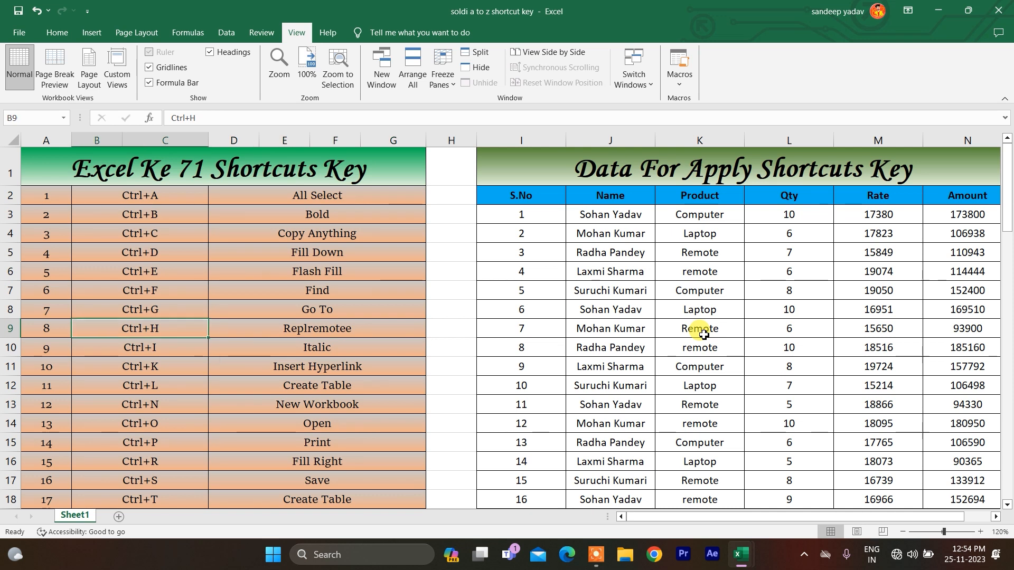
Correct the Ctrl+H description in D9 to "REPLACE"
key(Up)
key(Down)
key(Right)
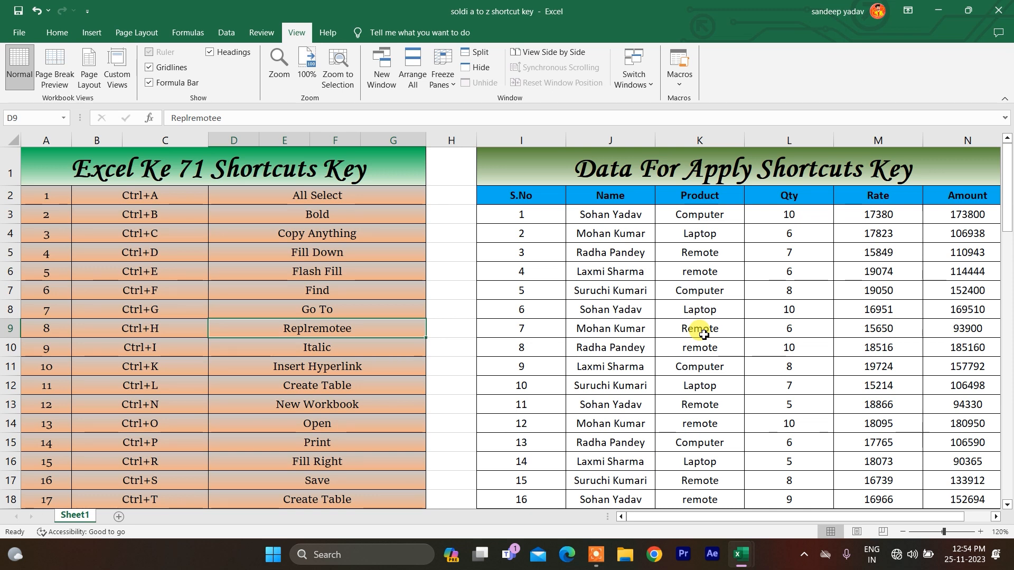
text(REdo)
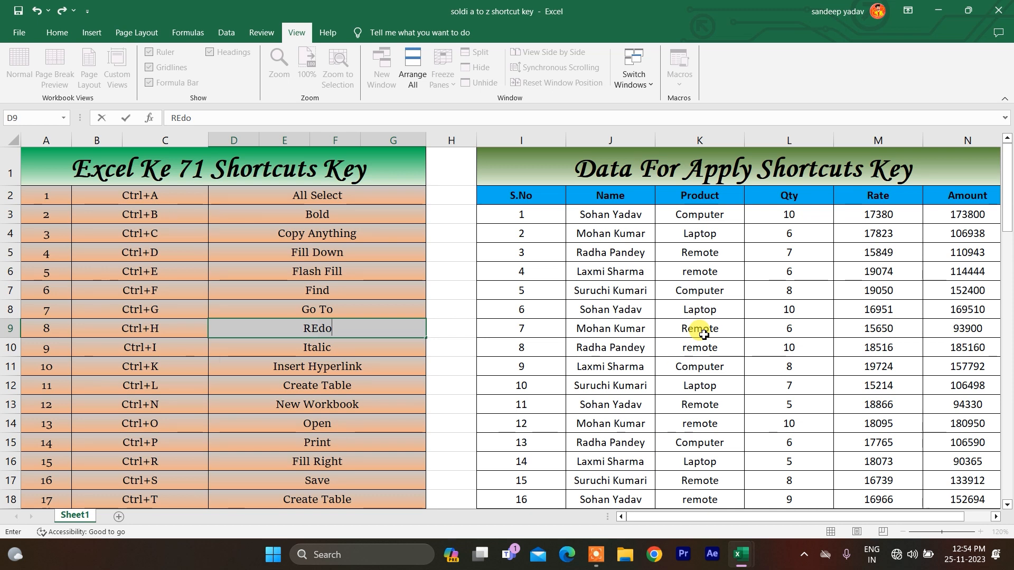
key(BackSpace)
key(BackSpace)
text(E)
key(BackSpace)
key(BackSpace)
text(E)
key(BackSpace)
key(BackSpace)
key(BackSpace)
text(Edo)
key(BackSpace)
key(BackSpace)
text(PLACE)
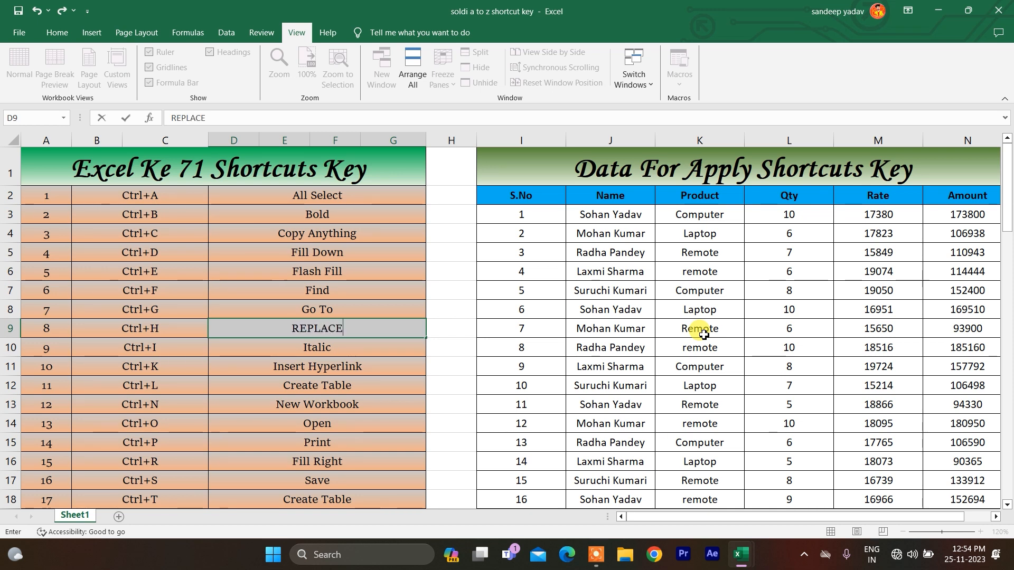
key(Return)
Italicize the name in cell J10, on the same row as the Ctrl+I entry
key(Up)
key(Left)
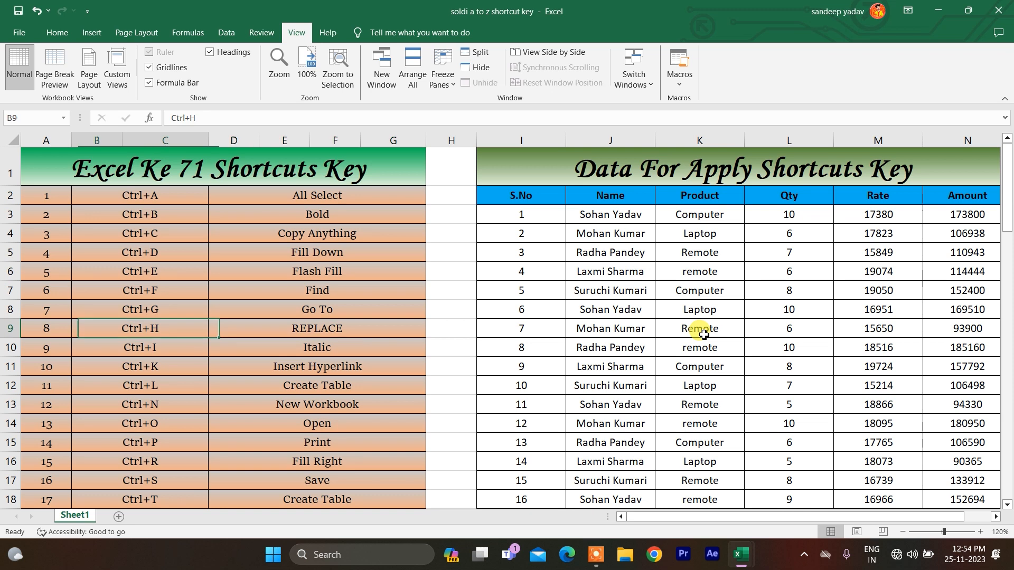
key(Down)
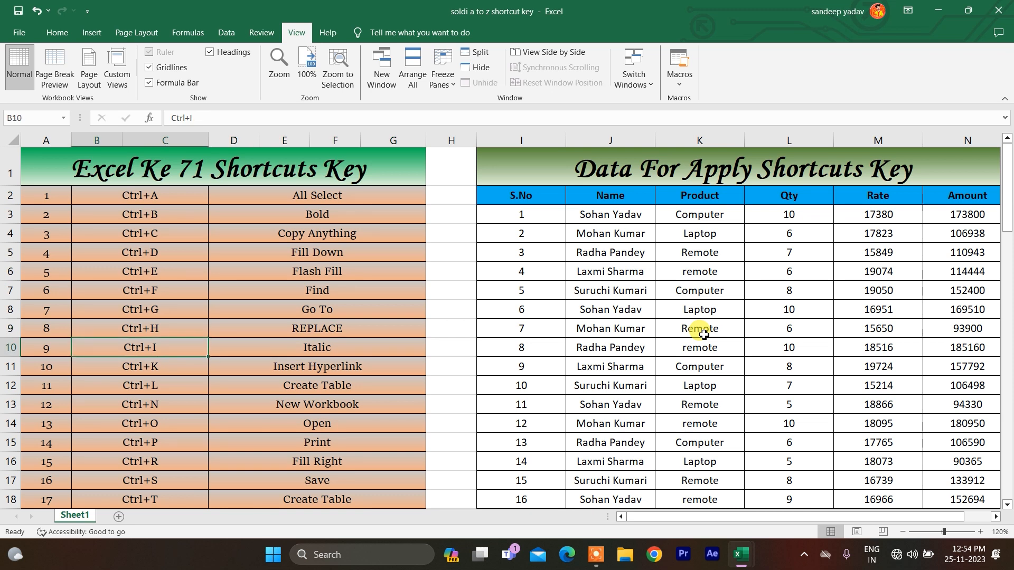
key(Right)
key(Right)
key(Right)
key(Right)
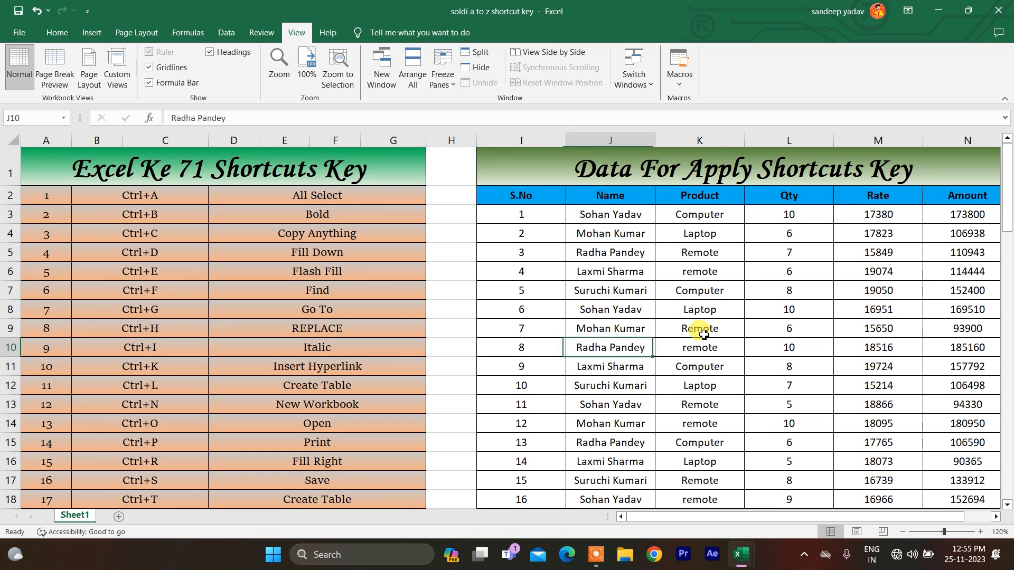
key(ctrl+i)
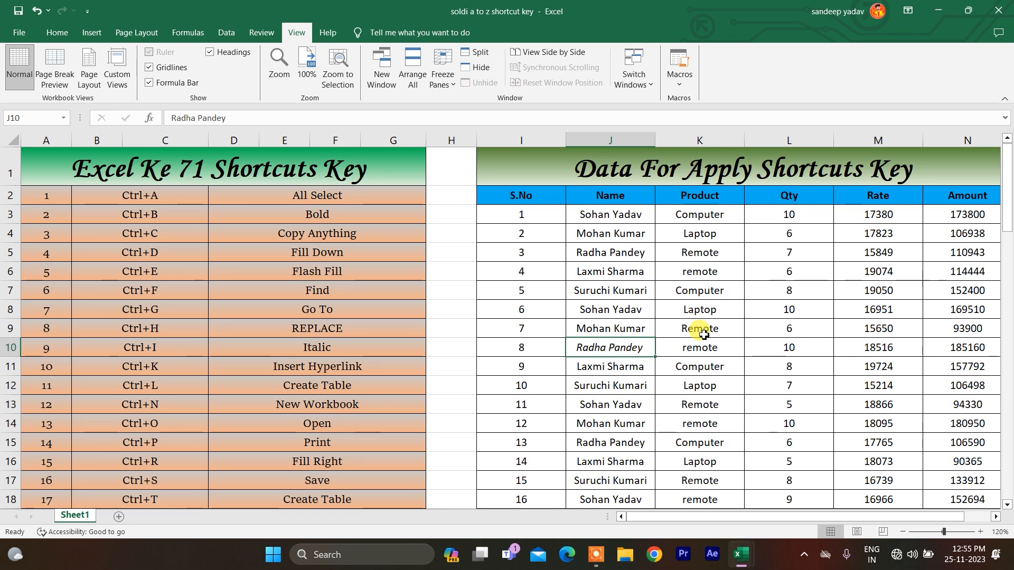
Remove the italic formatting from the name in J10 and go to the Ctrl+K entry in the shortcut list
key(ctrl+i)
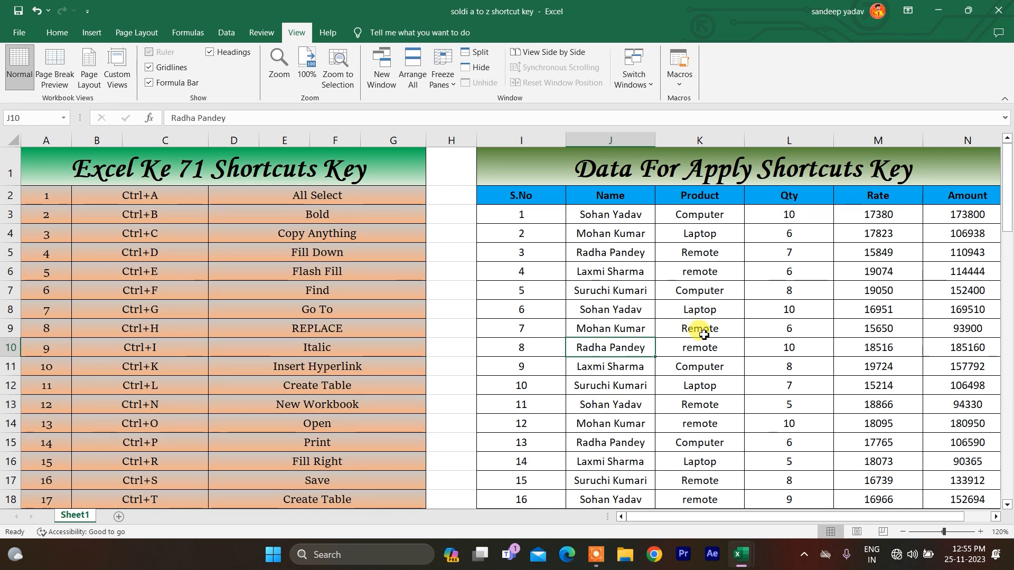
key(Left)
key(Left)
key(Left)
key(Left)
key(Down)
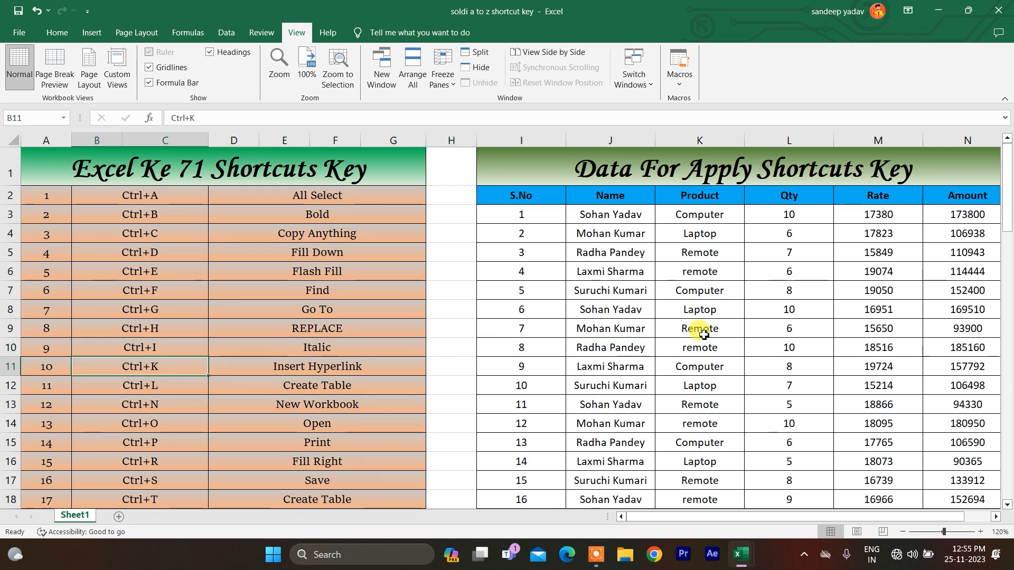
Insert a hyperlink in cell J11 to the existing Desktop file "soldi a to z shortcut key"
key(Right)
key(Right)
key(Right)
key(Right)
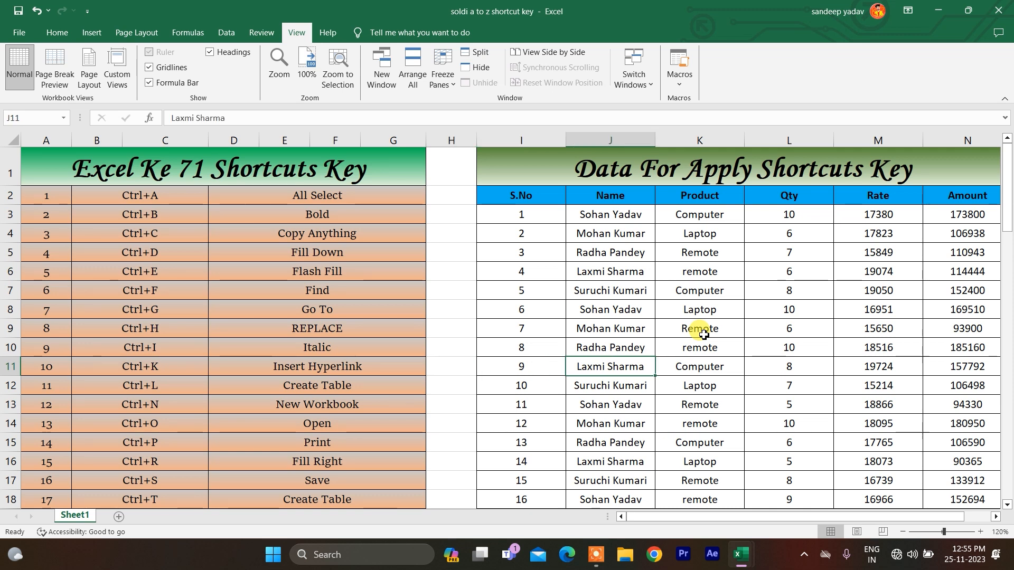
key(ctrl+k)
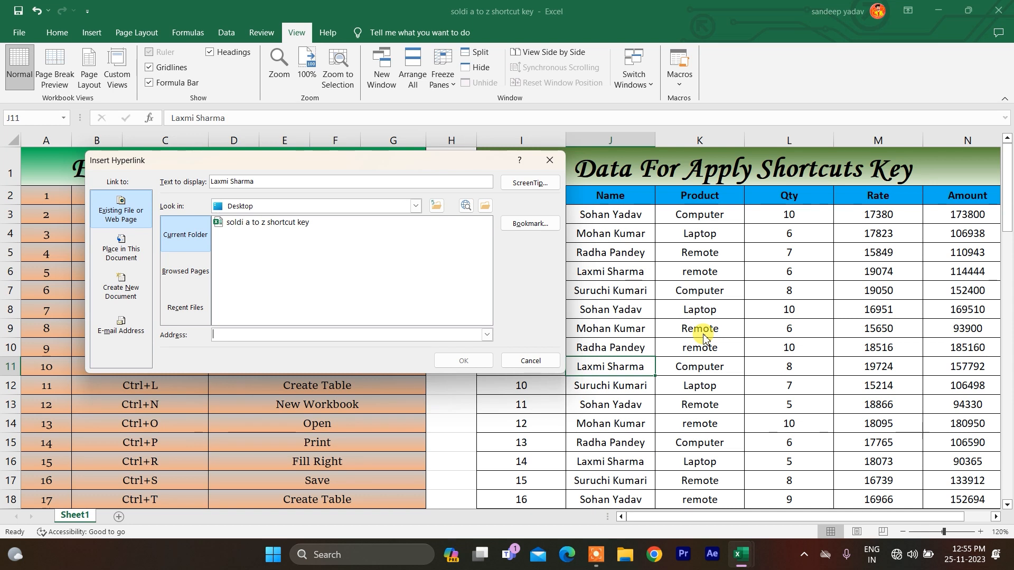
click(283, 224)
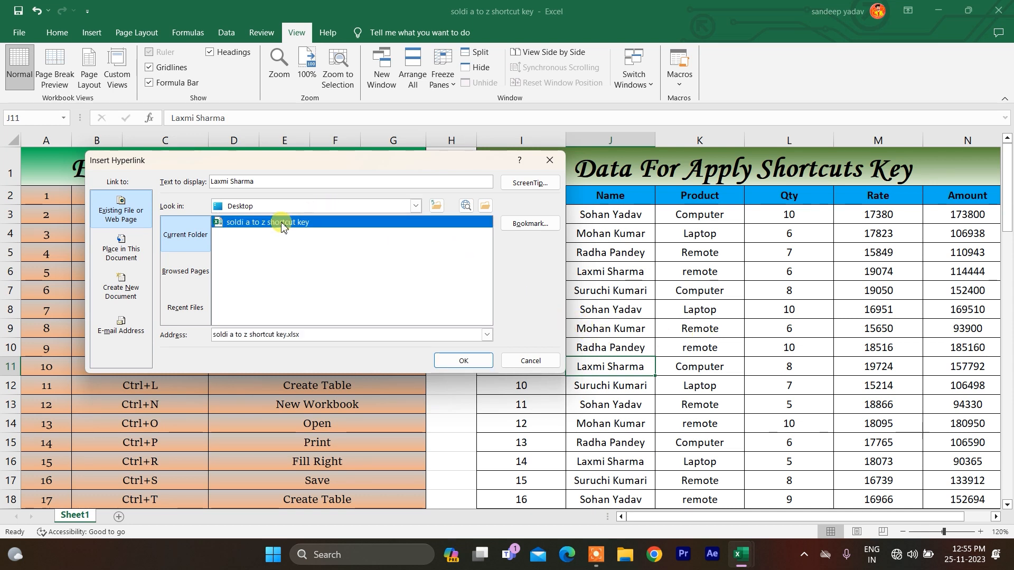
click(450, 363)
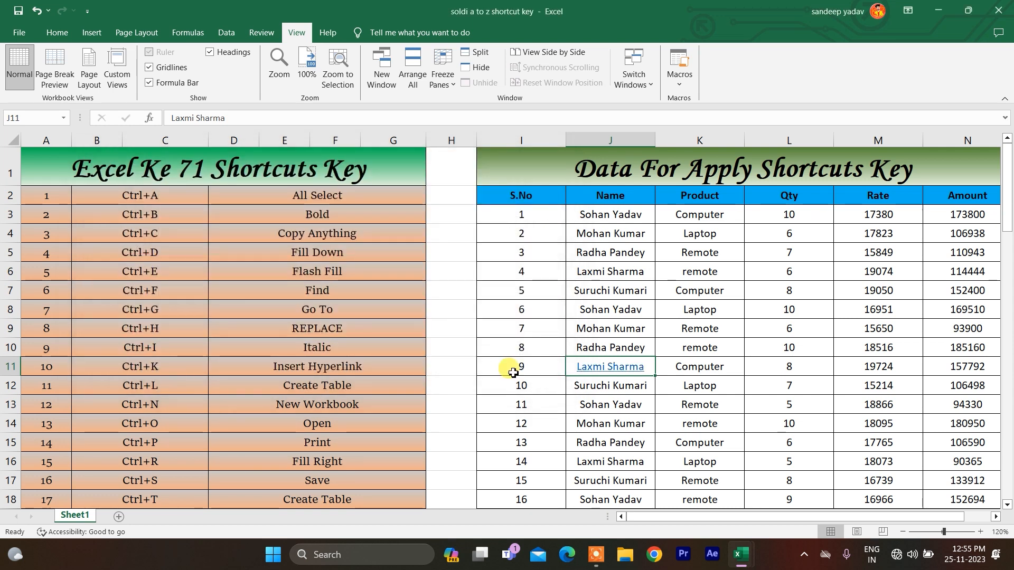
Follow the hyperlink in cell J11 and undo its insertion
click(619, 380)
click(614, 375)
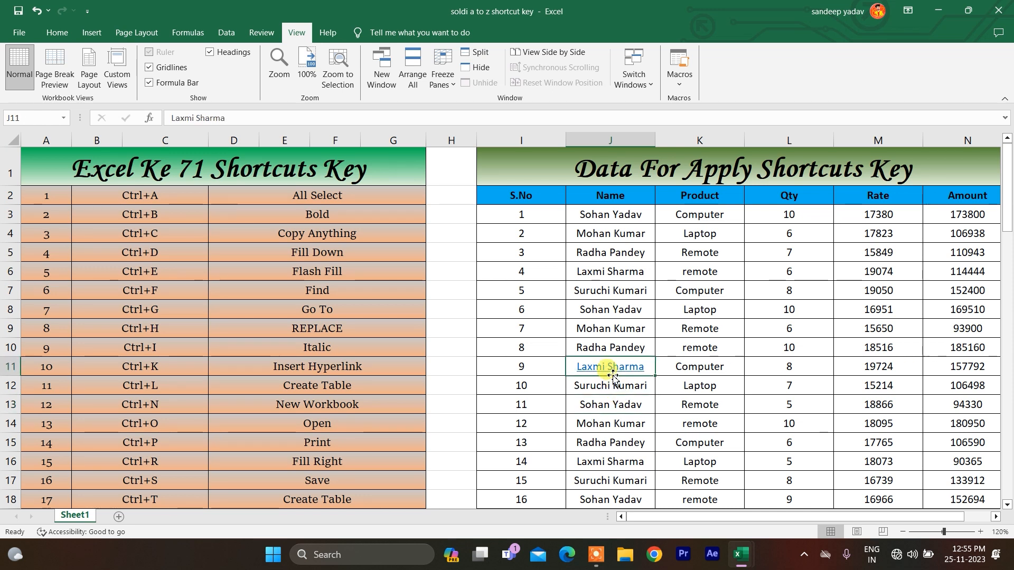
click(616, 372)
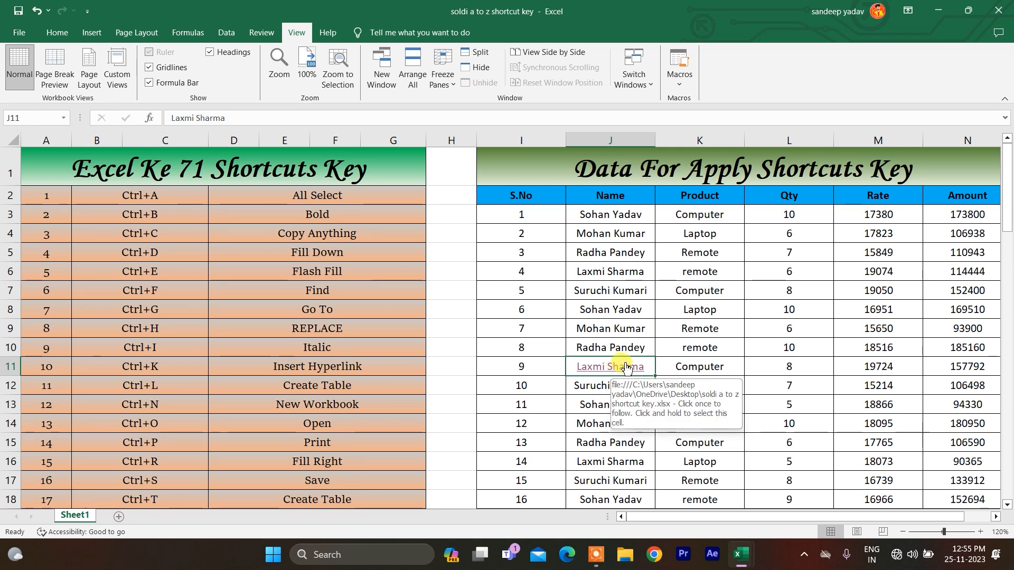
key(ctrl+z)
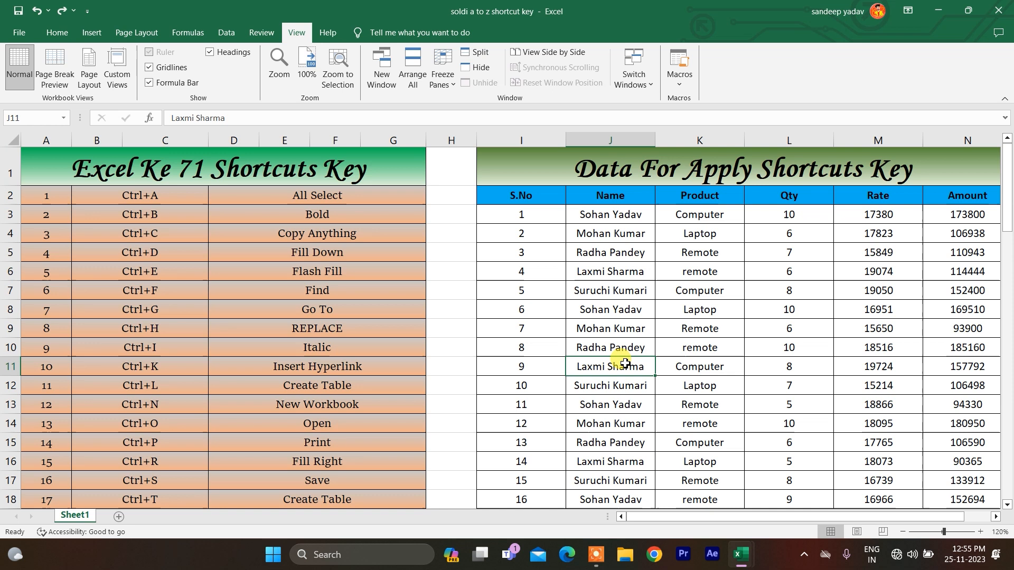
Demonstrate the Ctrl+L entry by turning the data range I1:N24 into a table with headers, and undo the conversion
click(161, 374)
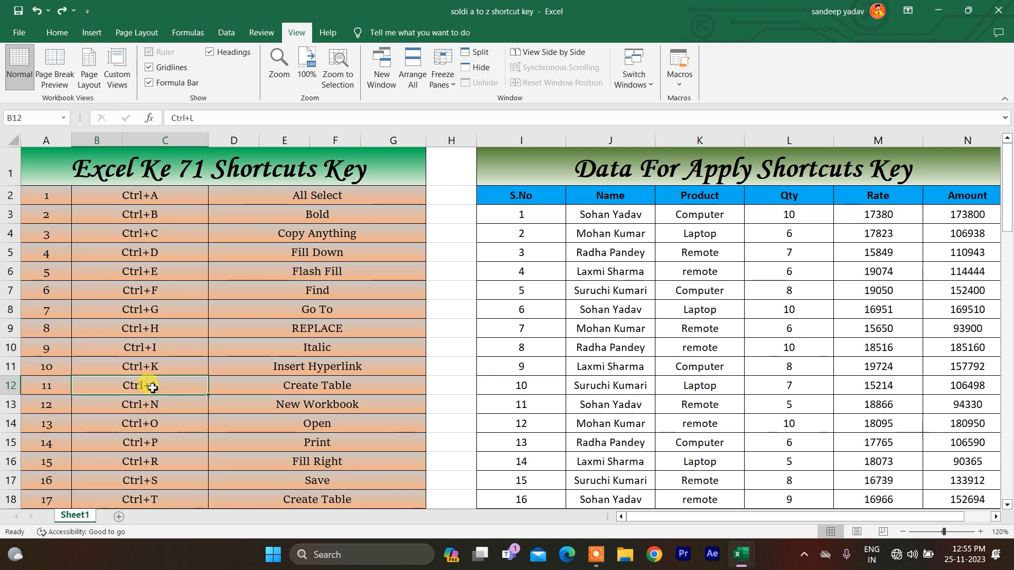
click(595, 361)
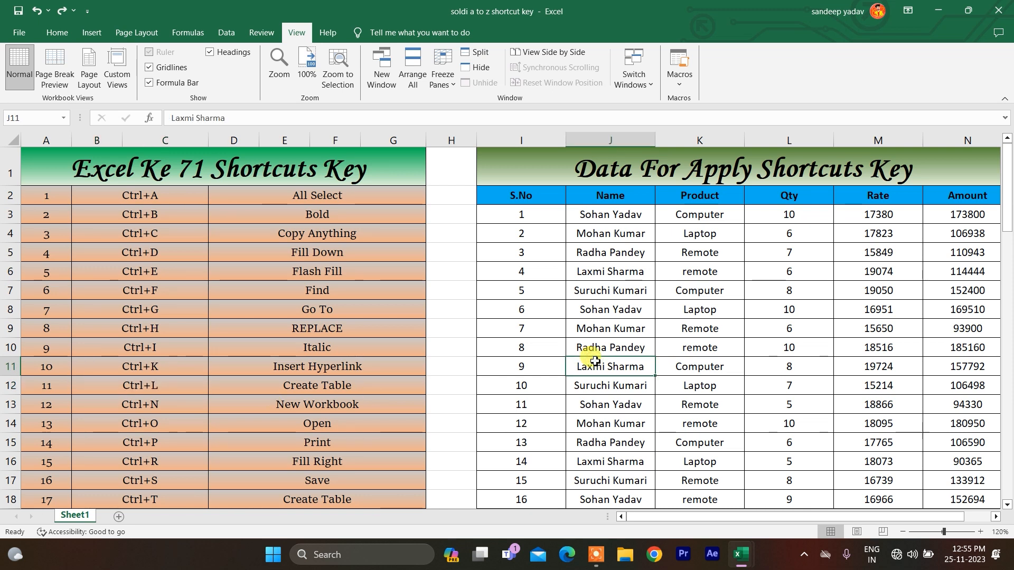
key(ctrl+l)
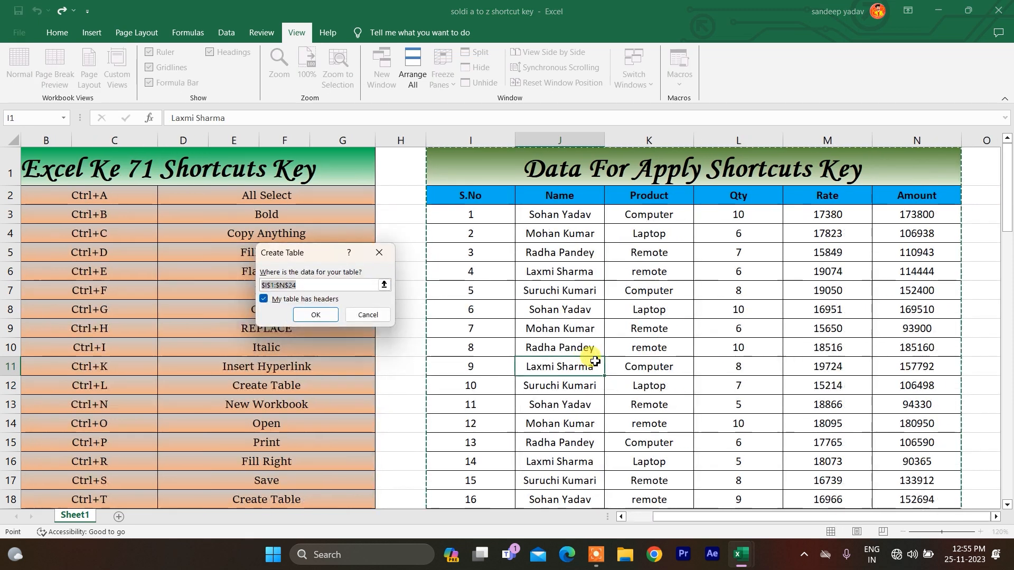
key(Return)
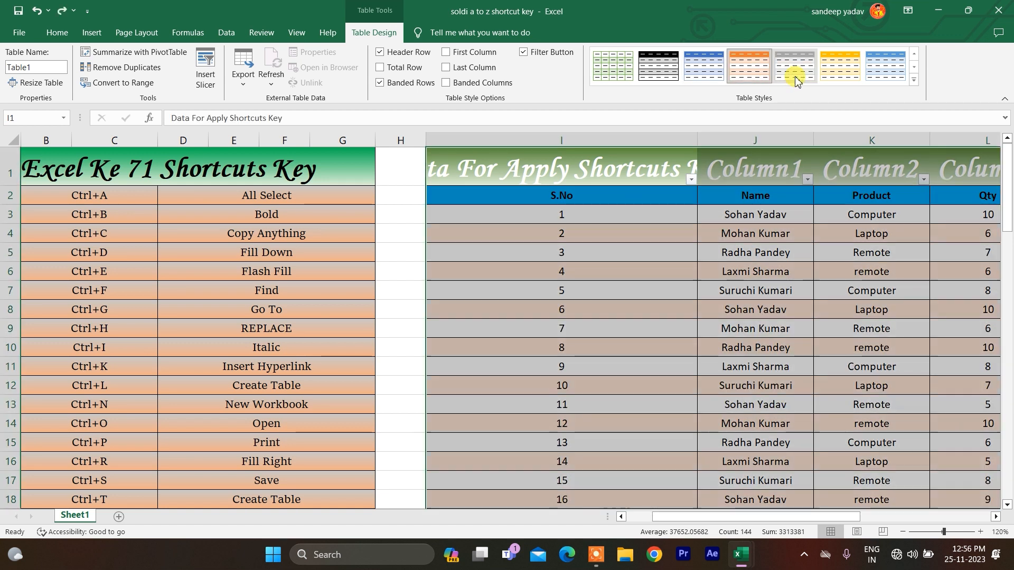
key(ctrl+z)
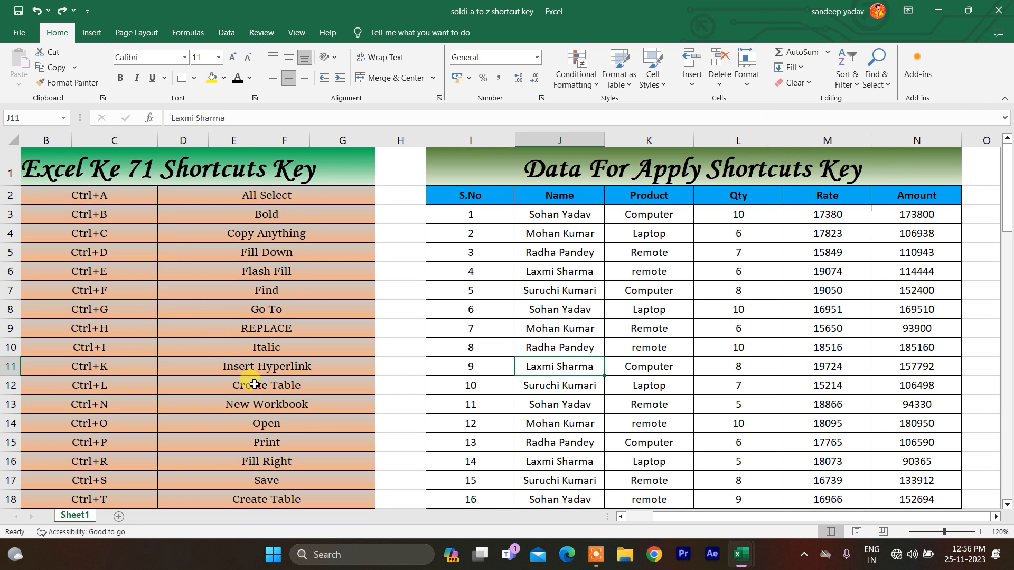
Create a new blank workbook for the Ctrl+N entry and switch back to the shortcut list workbook
click(108, 400)
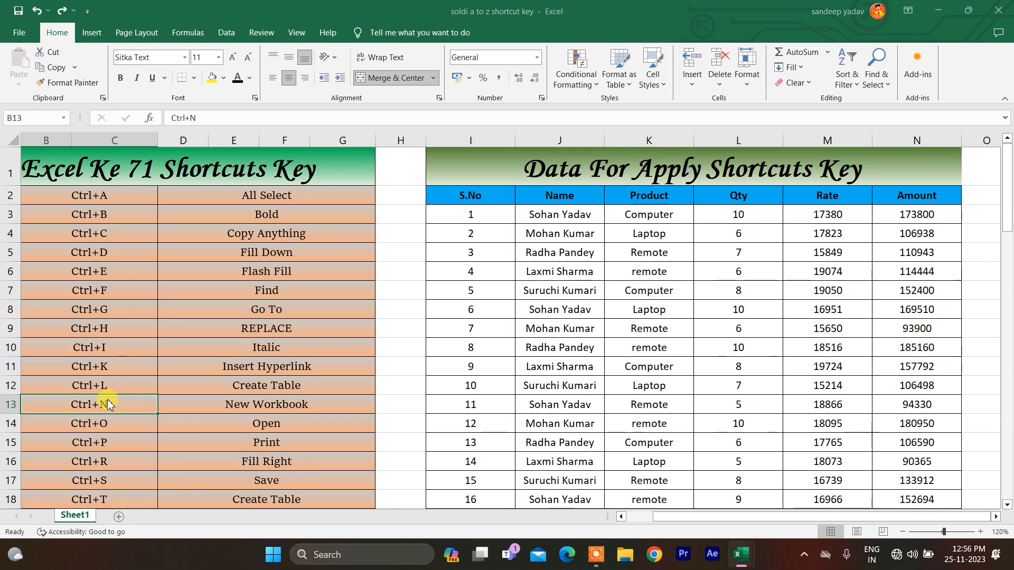
key(ctrl+n)
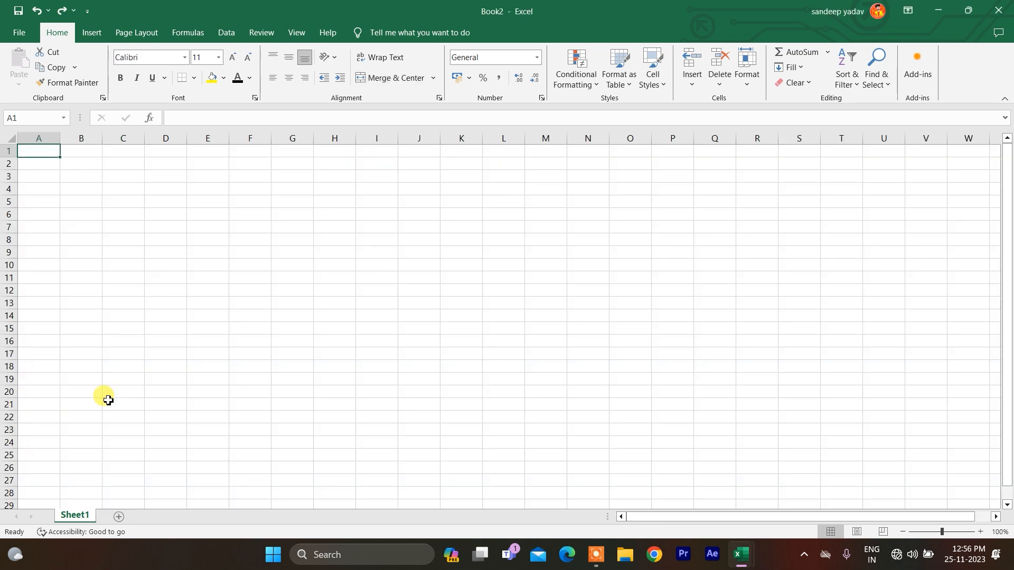
key(alt+Tab)
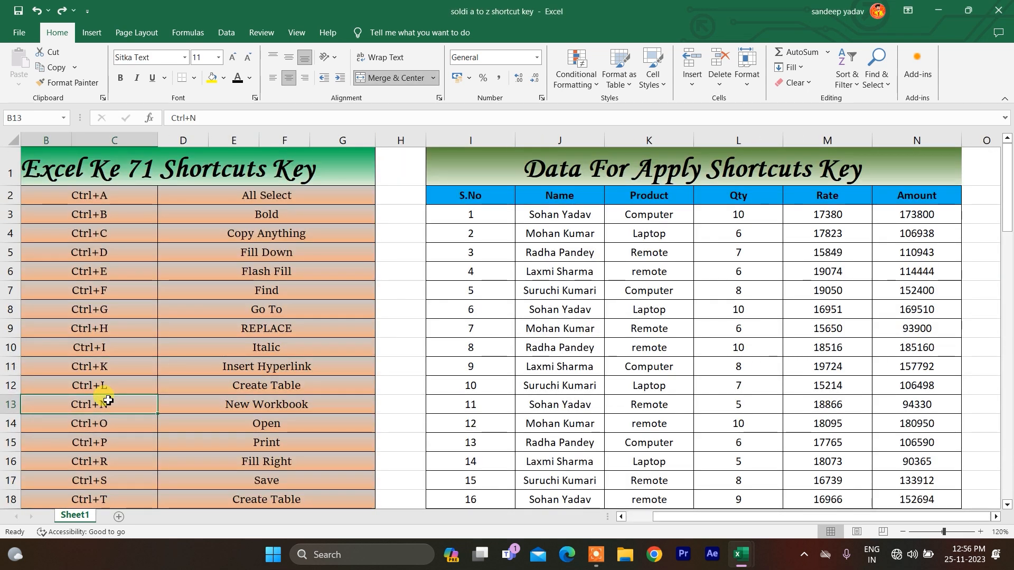
View the Open page with the recent workbooks for the Ctrl+O entry and return to the sheet
click(88, 421)
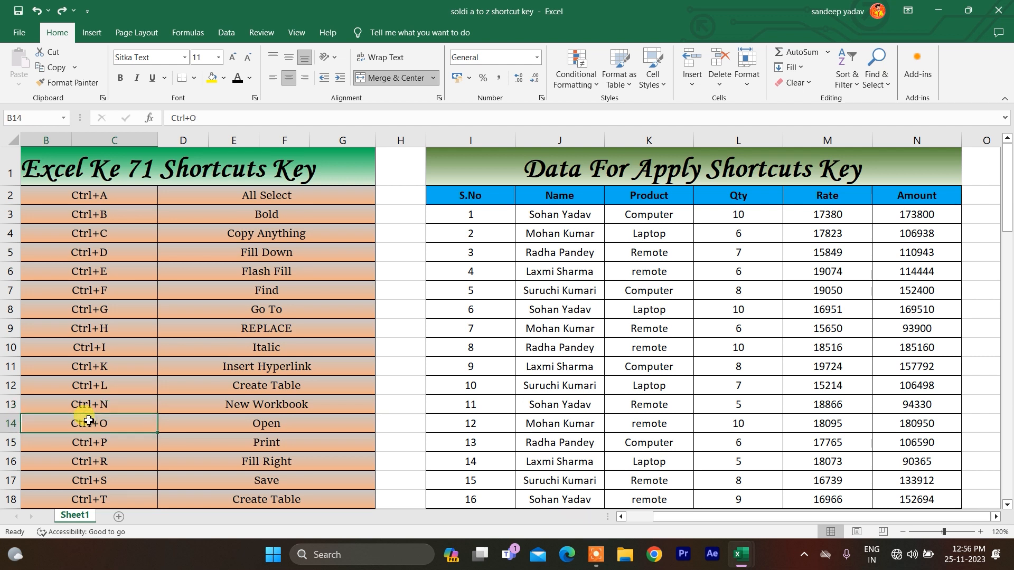
key(ctrl+o)
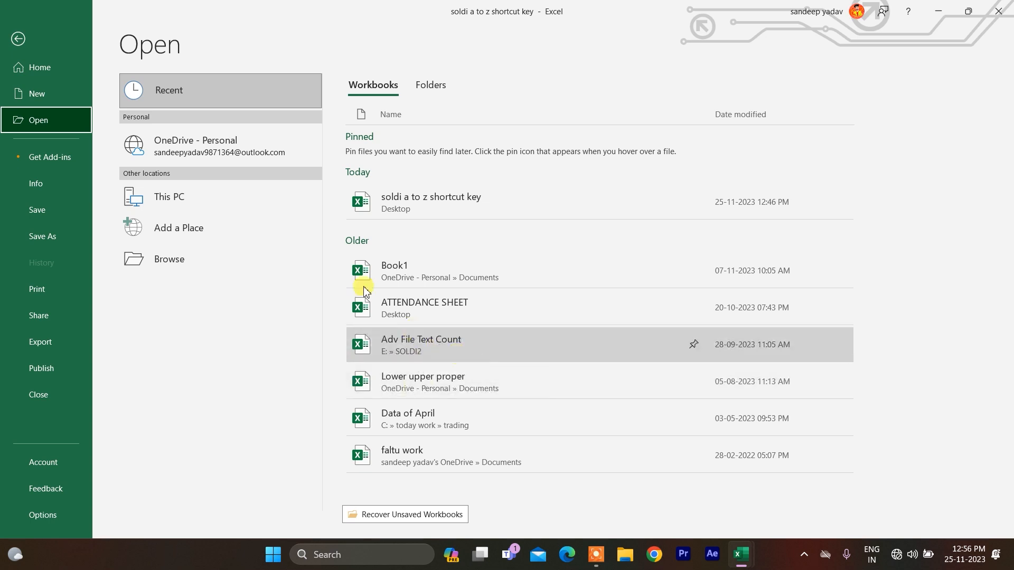
click(17, 33)
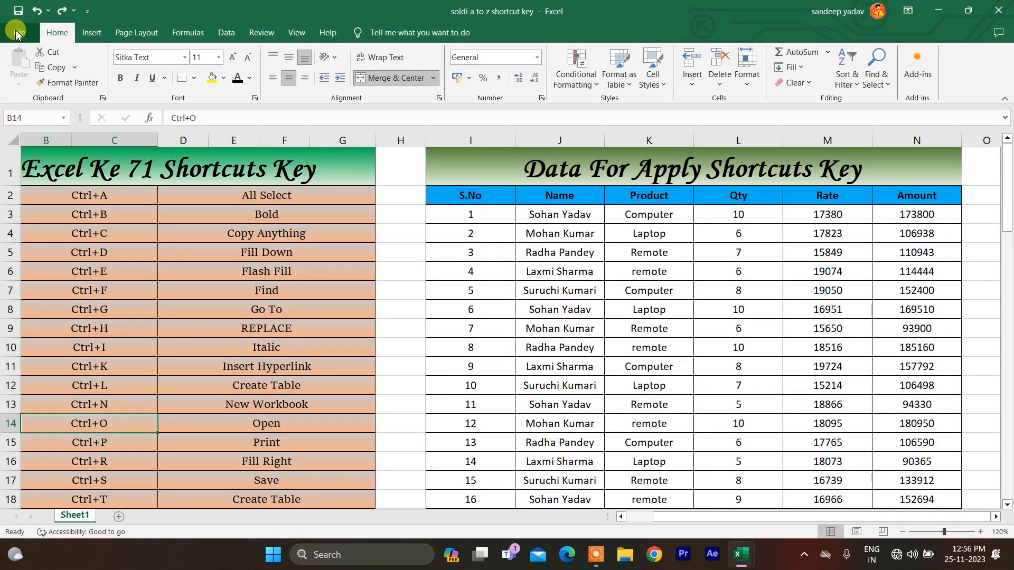
View the Print page with its settings and preview, and return to the sheet
click(148, 284)
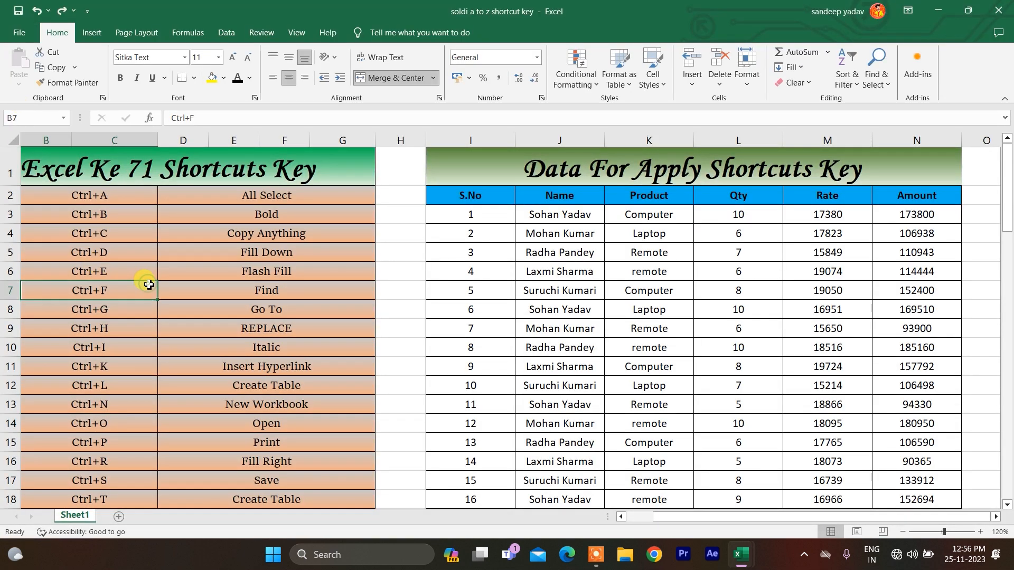
key(ctrl+p)
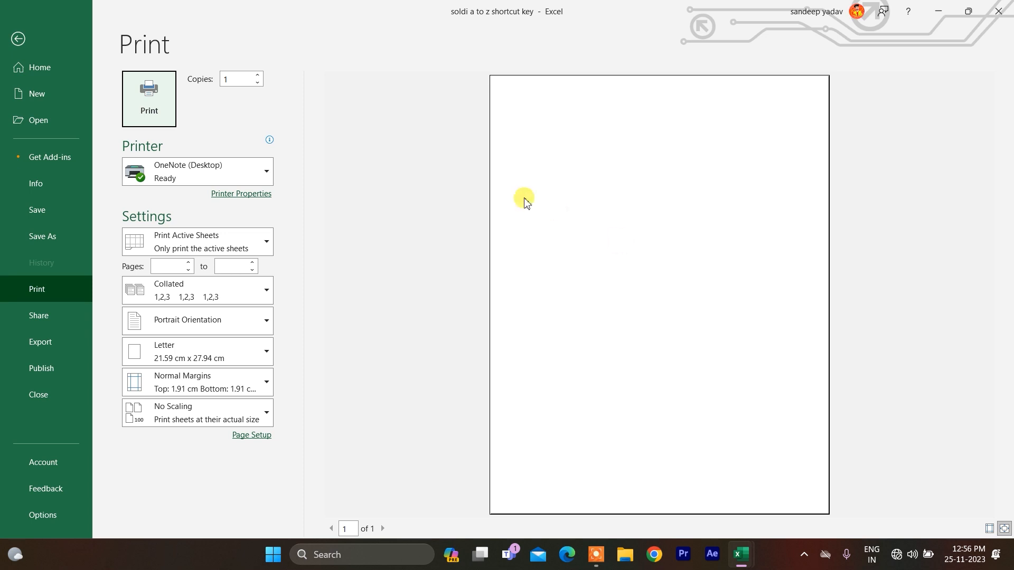
click(19, 38)
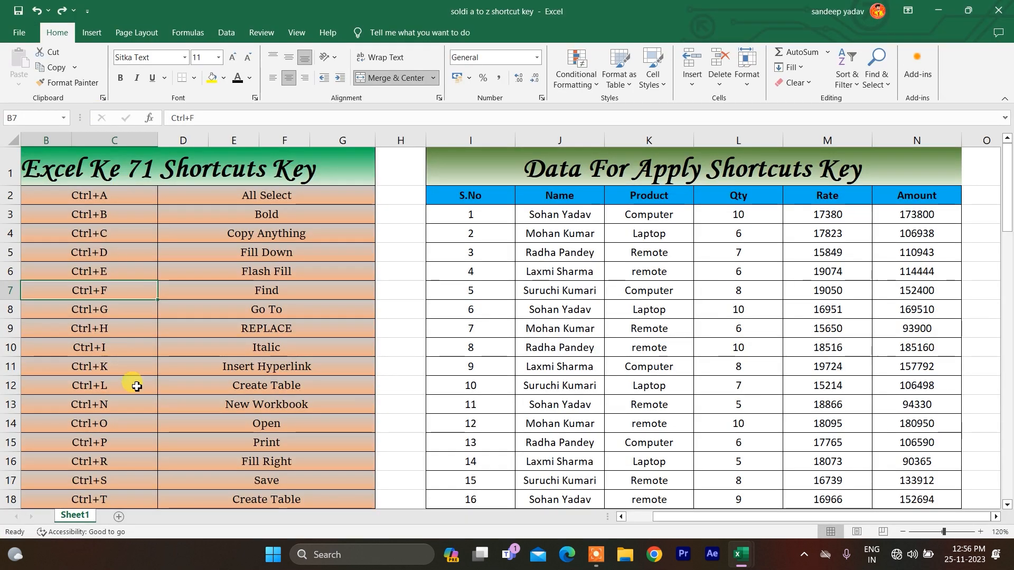
Copy the Rate value in cell M15 and paste it into cell A1 of the blank workbook Book2
click(108, 463)
key(Right)
key(Right)
key(Right)
key(Right)
key(Right)
key(Right)
key(Right)
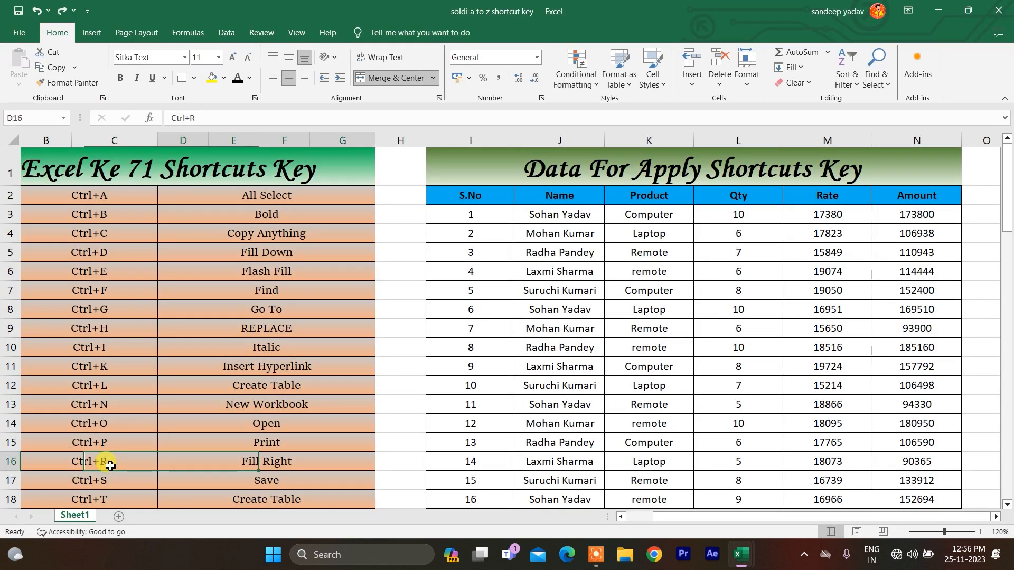
key(Right)
key(Up)
key(Left)
key(ctrl+c)
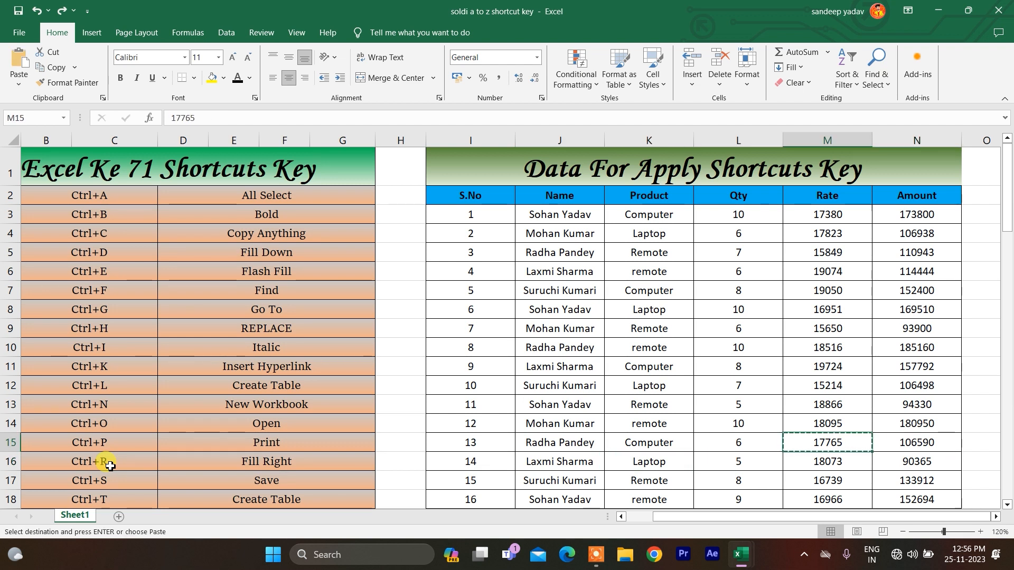
key(alt+Tab)
key(alt+Tab)
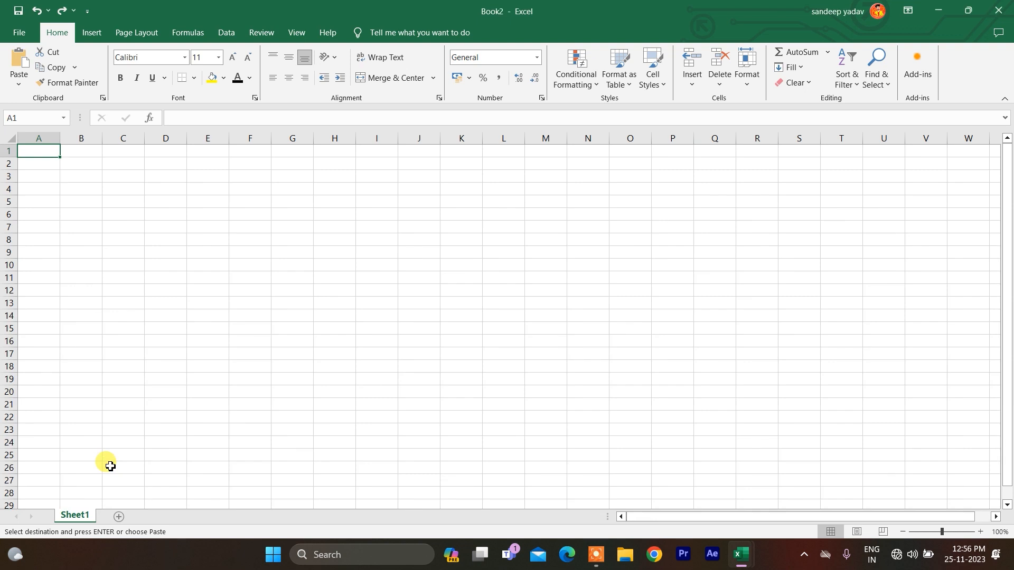
key(ctrl+v)
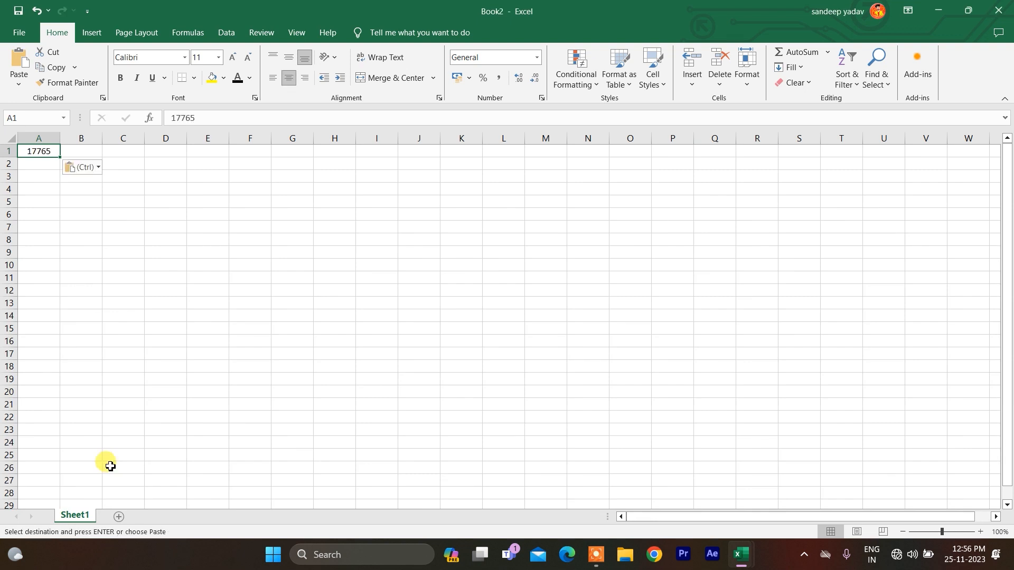
key(Right)
key(shift+Right)
key(shift+Right)
key(shift+Right)
key(shift+Right)
key(shift+Right)
key(shift+Right)
key(shift+Right)
key(shift+Right)
key(shift+Right)
key(shift+Right)
key(shift+Right)
key(shift+Right)
key(shift+Right)
key(shift+Right)
key(shift+Right)
key(shift+Right)
key(shift+Right)
key(shift+Right)
key(shift+Right)
key(shift+Right)
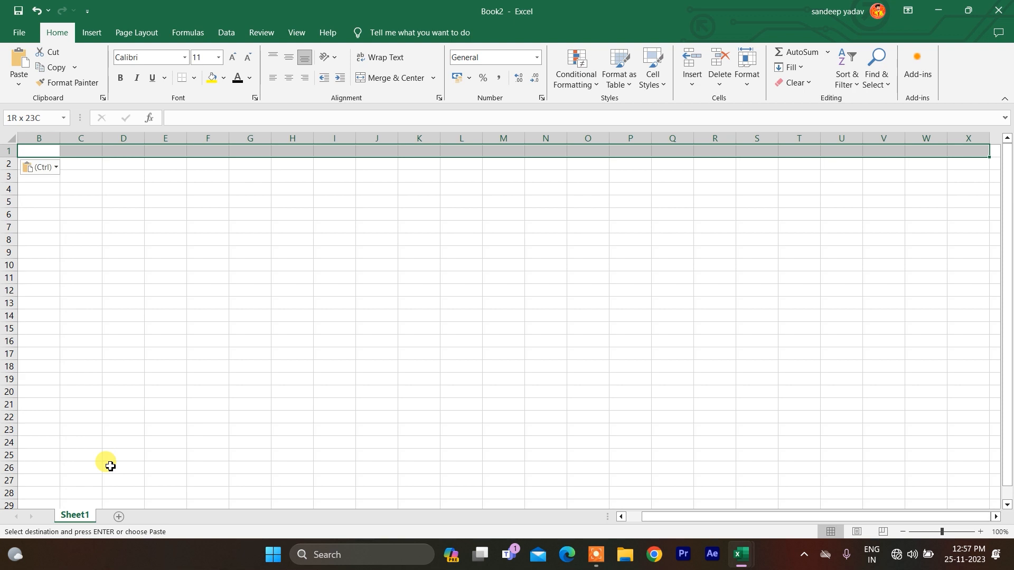
key(Escape)
key(Left)
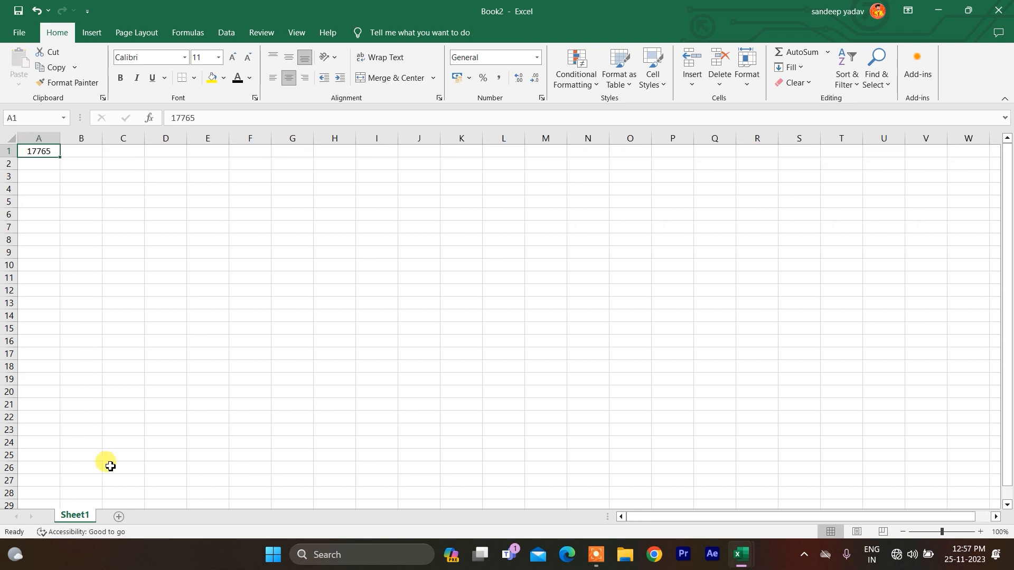
key(ctrl+Right)
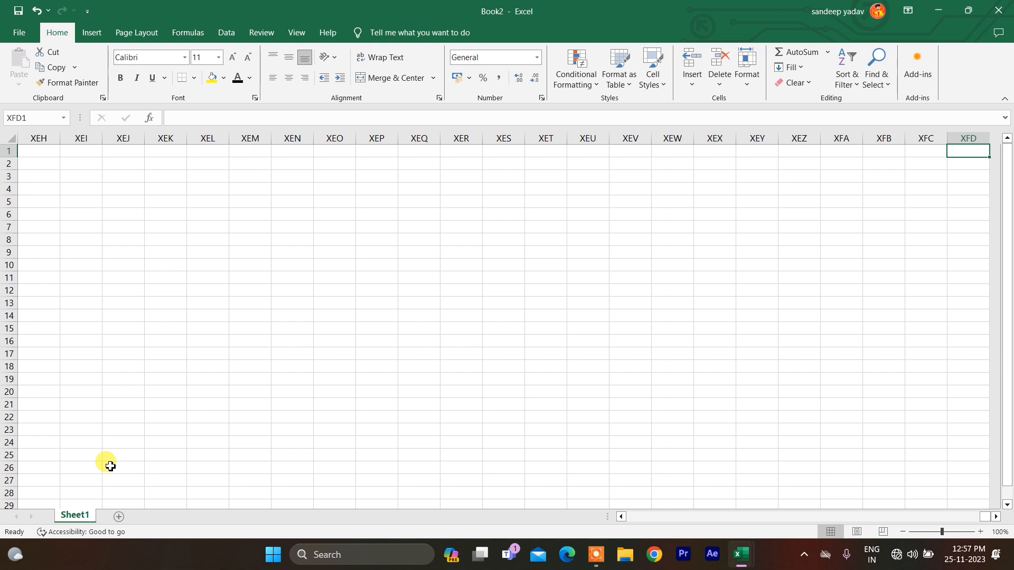
key(ctrl+Left)
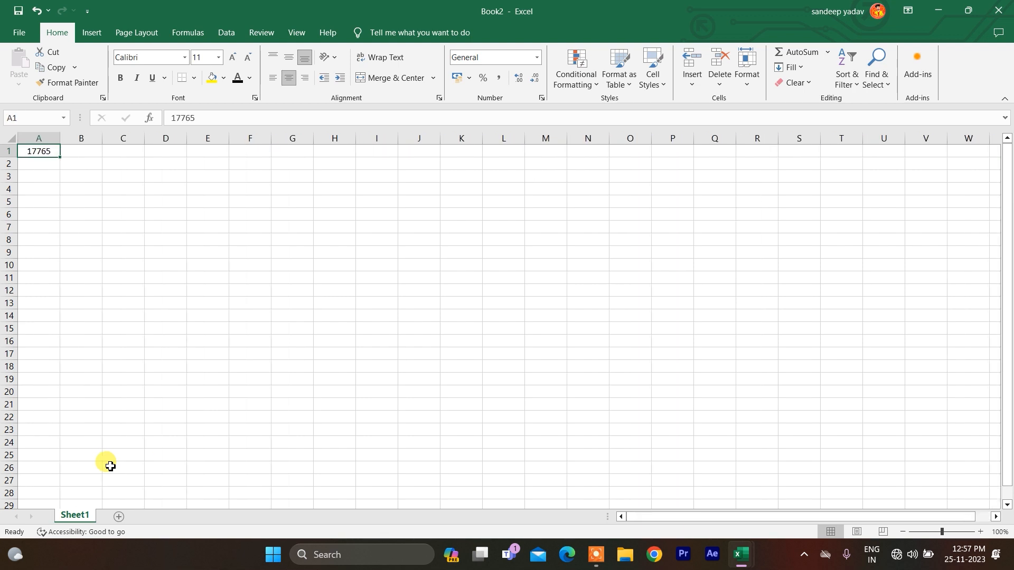
Fill the value 17765 from A1 to the right across the range A1:H1
key(shift+Right)
key(shift+Right)
key(shift+Right)
key(shift+Right)
key(shift+Right)
key(shift+Right)
key(shift+Right)
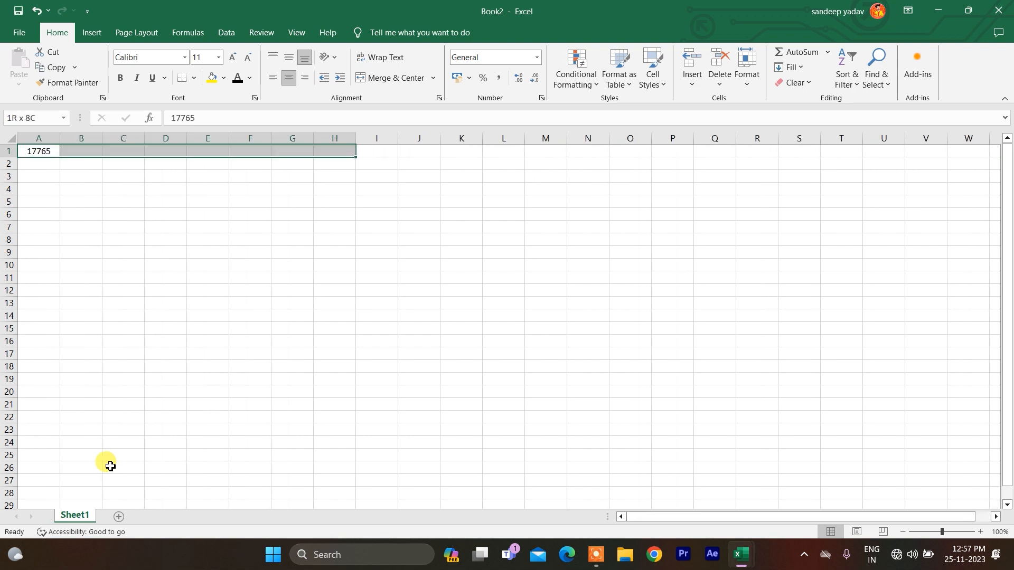
key(ctrl+r)
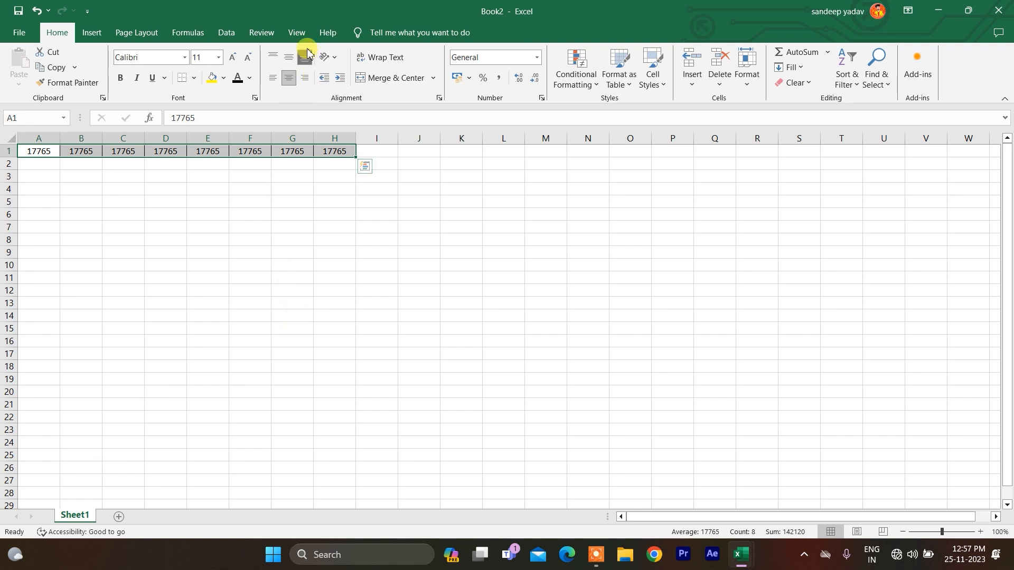
Zoom the sheet to the filled range A1:H1 and select cell A1
click(300, 34)
click(338, 74)
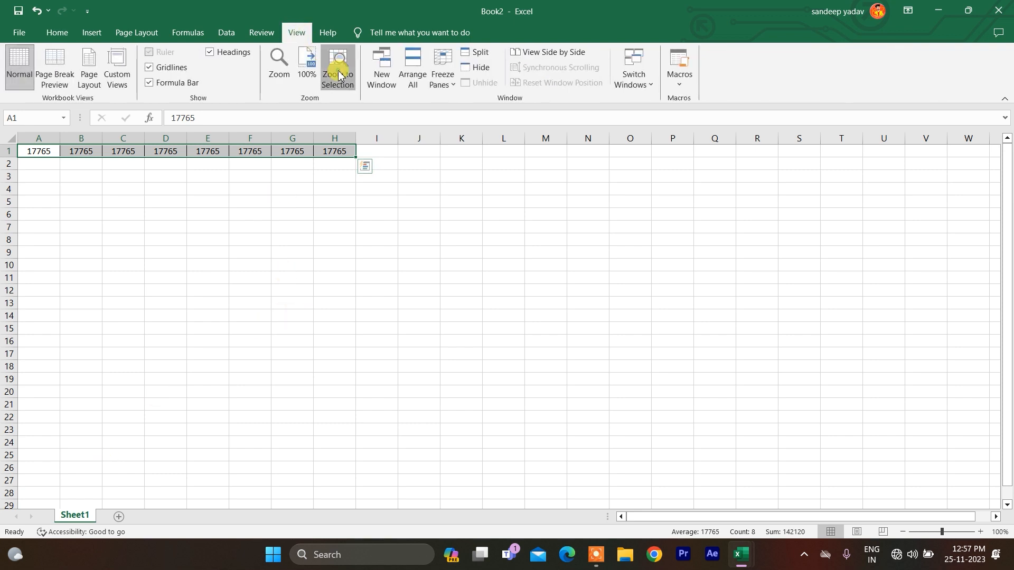
drag(217, 190, 103, 196)
click(103, 195)
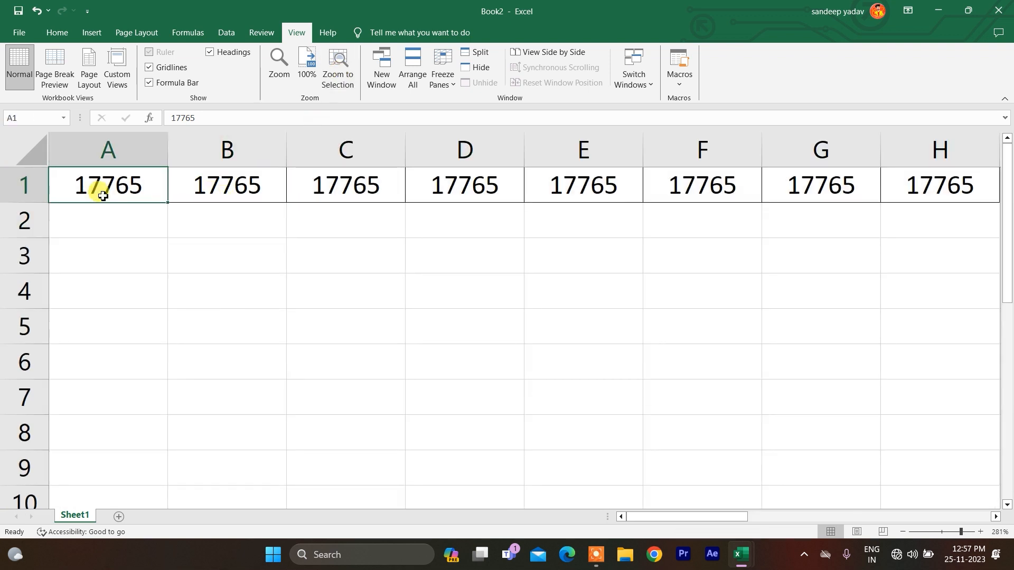
Copy the value in cell A1 and paste it into cell A3
key(ctrl+c)
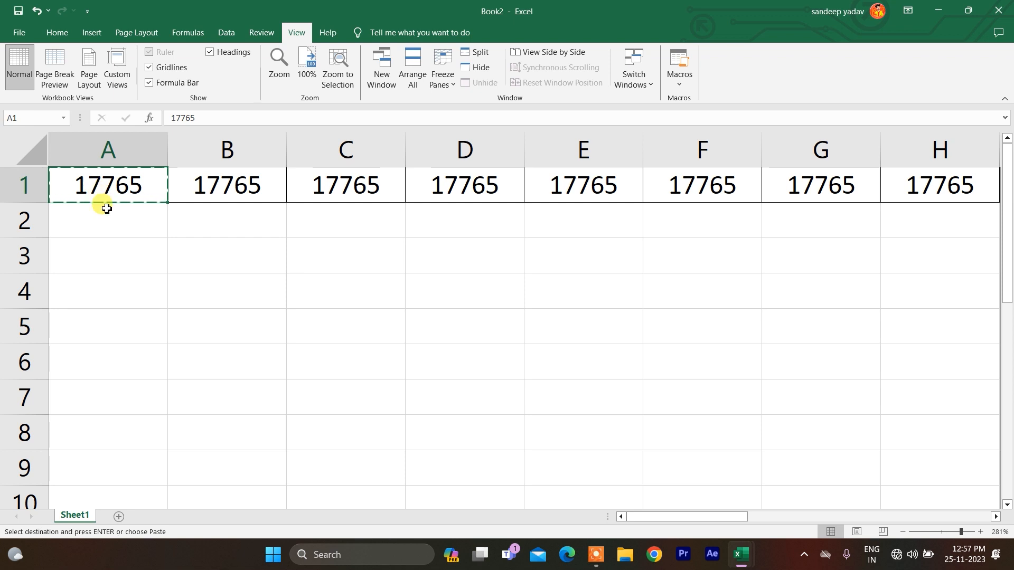
click(109, 254)
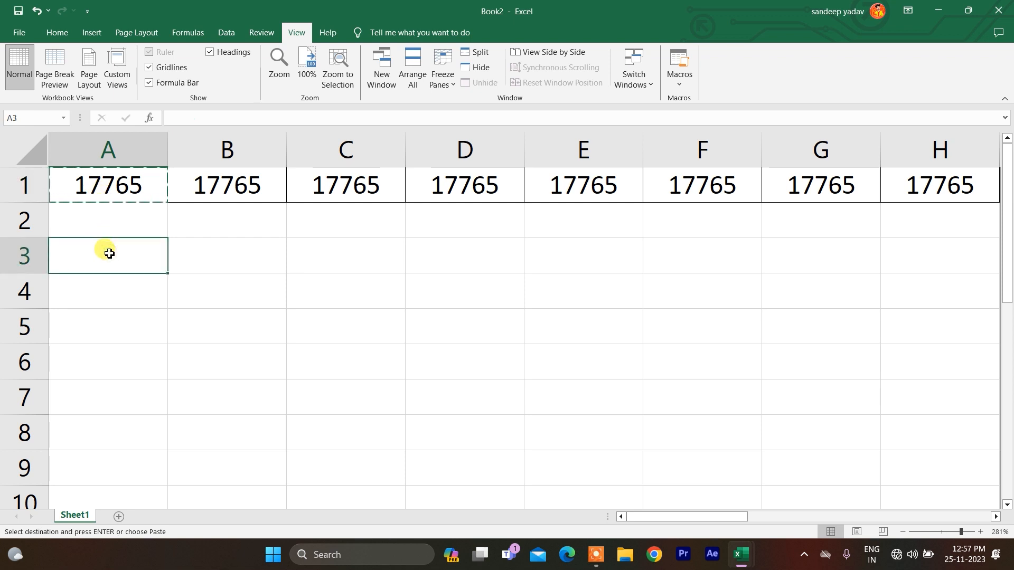
key(ctrl+v)
key(ctrl)
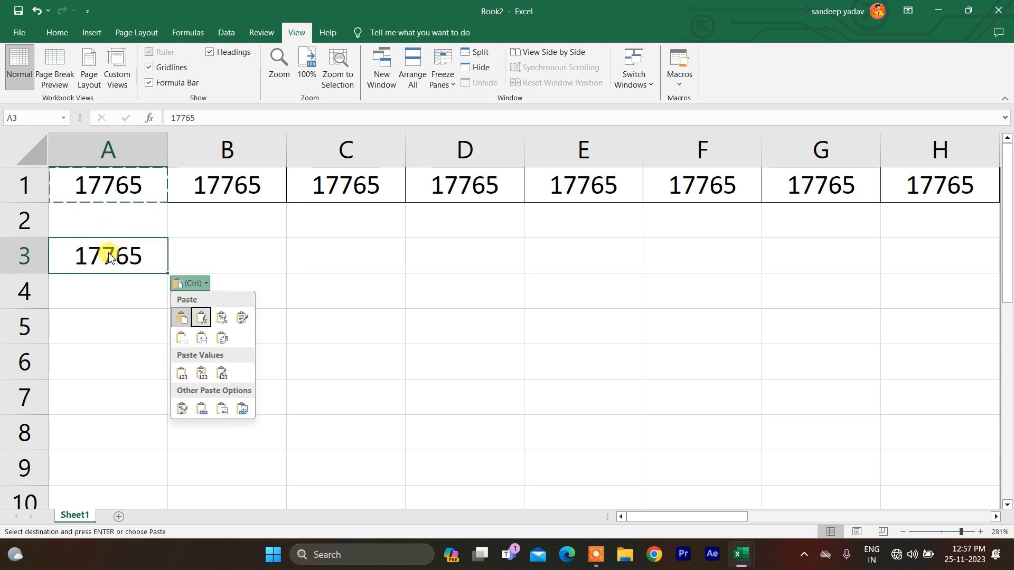
key(Escape)
key(Right)
key(Left)
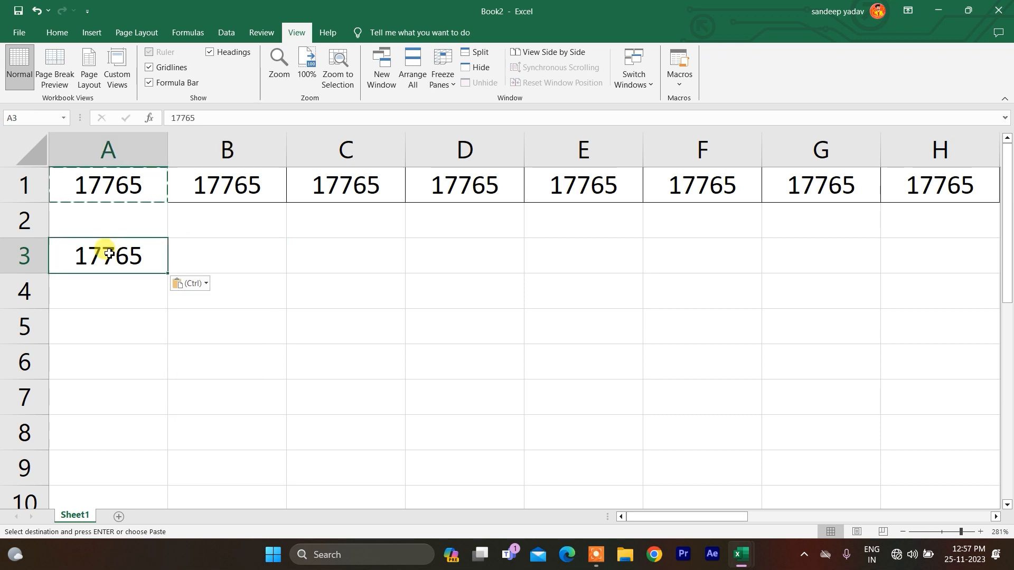
Paste the copied value across the range A3:E3
key(shift+Right)
key(shift+Right)
key(shift+Right)
key(shift+Right)
key(Return)
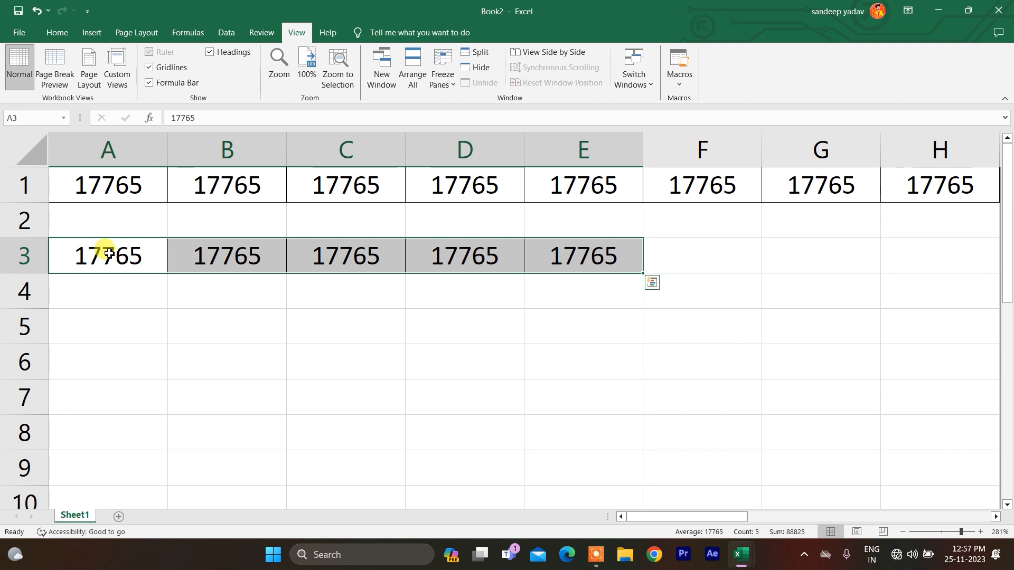
Switch to the workbook "soldi a to z shortcut key" and fill Rate cell M15 down from the cell above
key(alt+Tab)
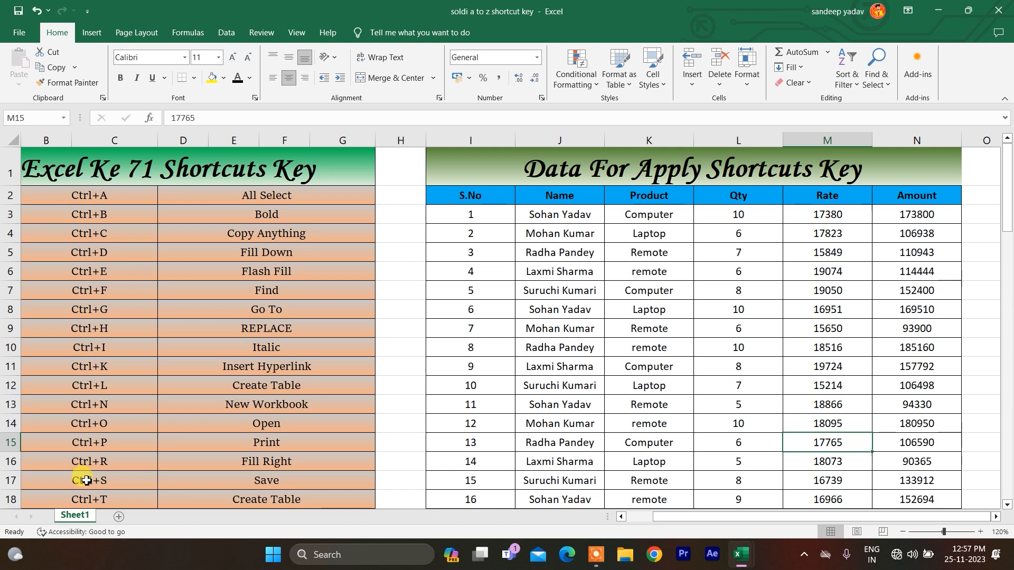
key(ctrl+d)
click(176, 502)
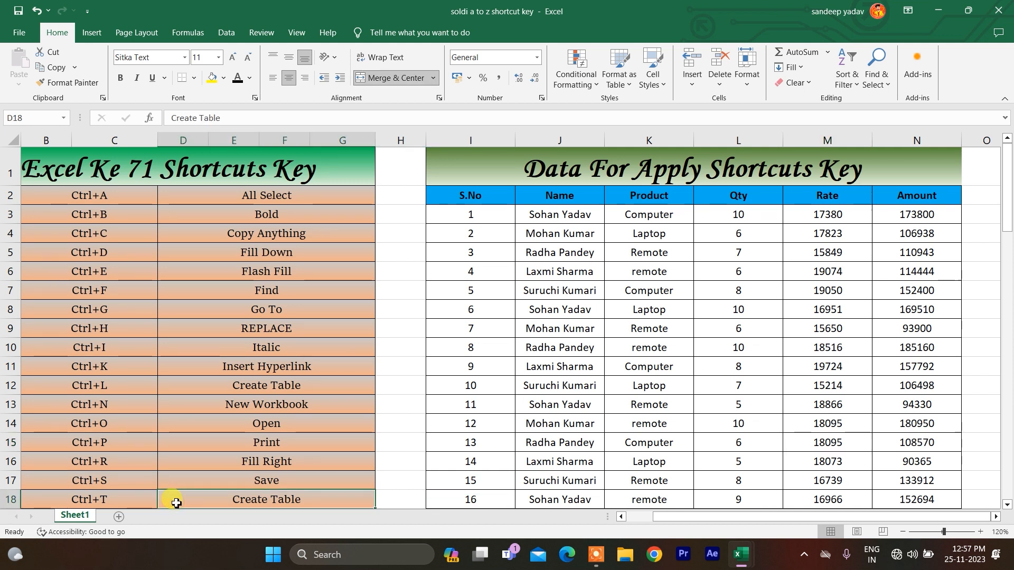
Switch to Book2, bring up its save dialog with file name and location, and cancel it
key(alt+Tab)
key(alt+Tab)
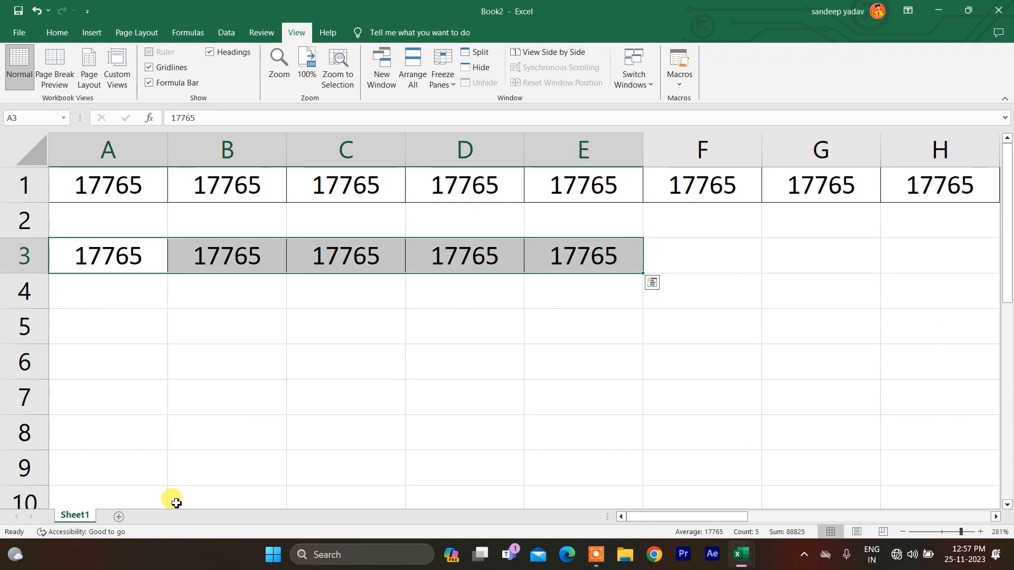
key(ctrl+s)
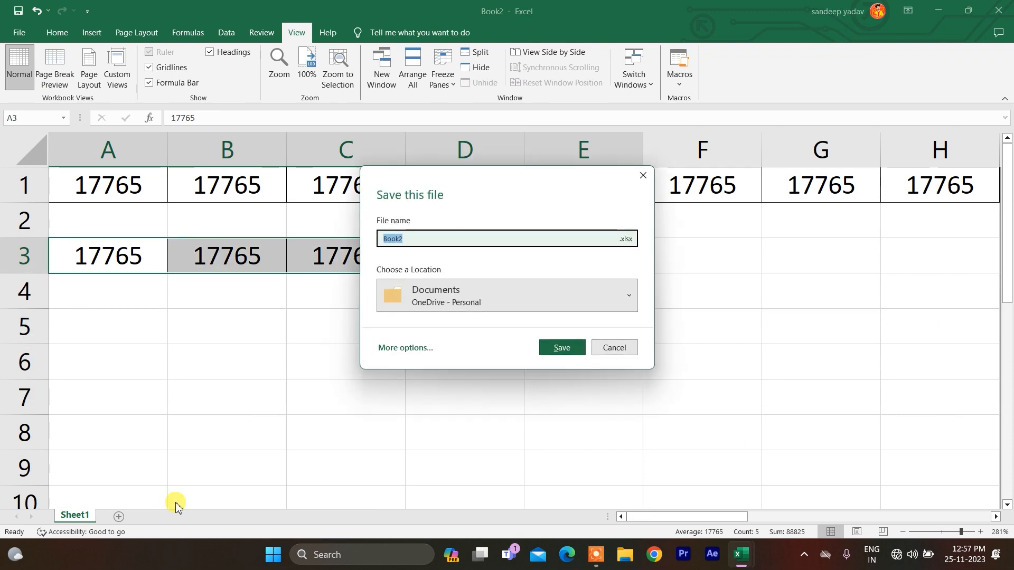
click(634, 350)
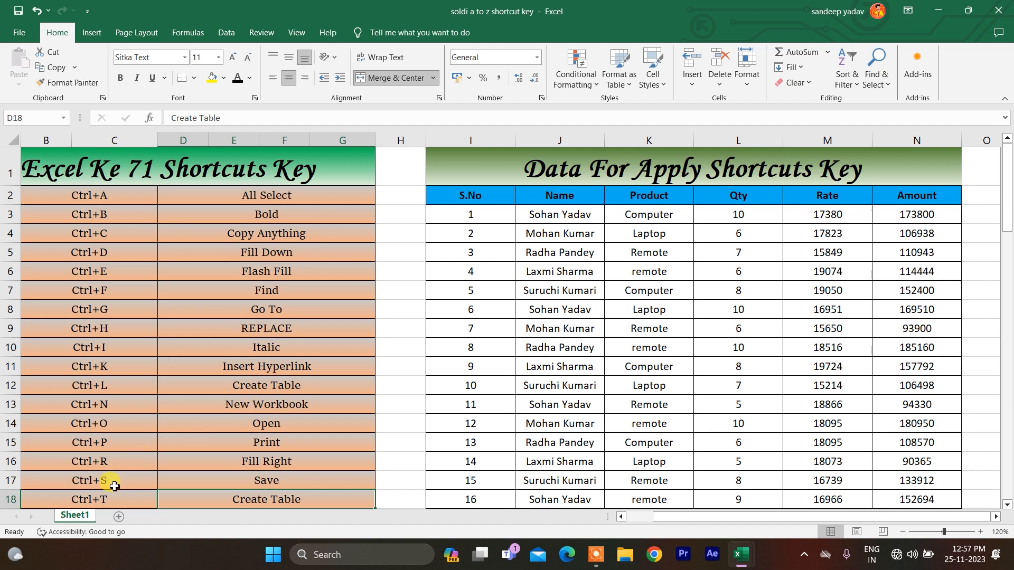
In the shortcuts workbook, convert the data range I1:N24 into a table with headers, and undo the conversion
click(101, 499)
key(Down)
key(Up)
key(Up)
key(Right)
key(Right)
key(Right)
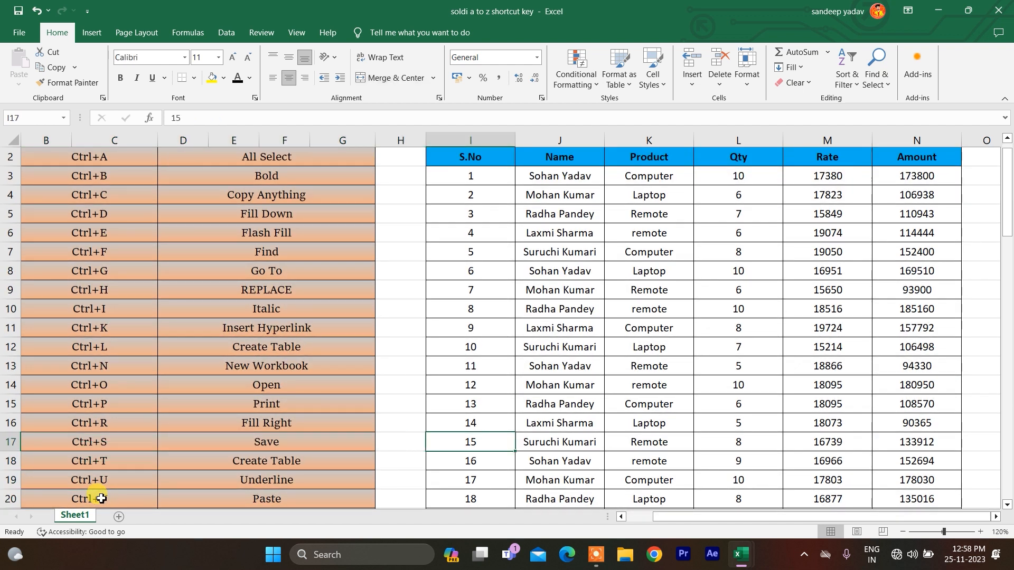
key(ctrl+t)
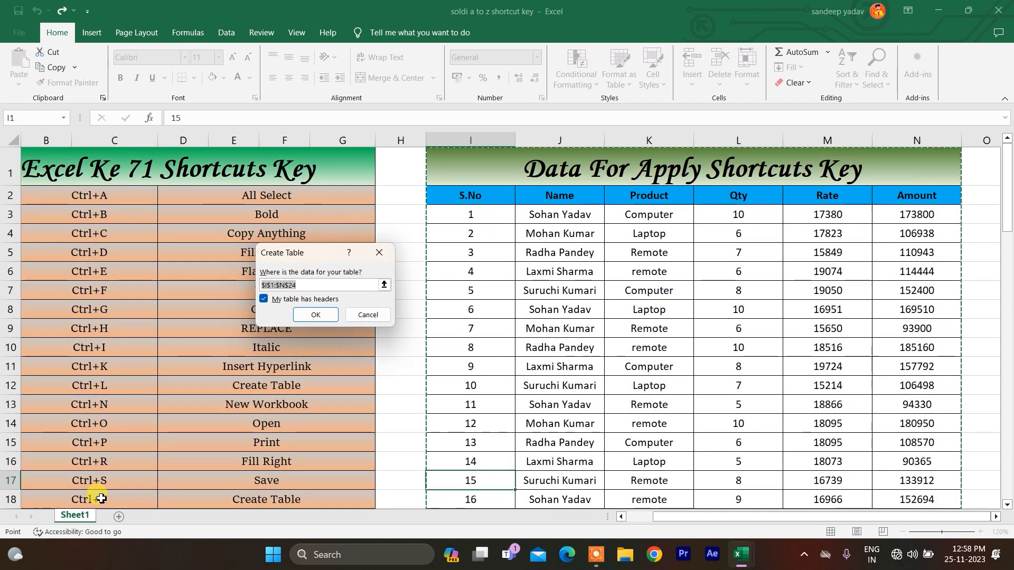
key(Return)
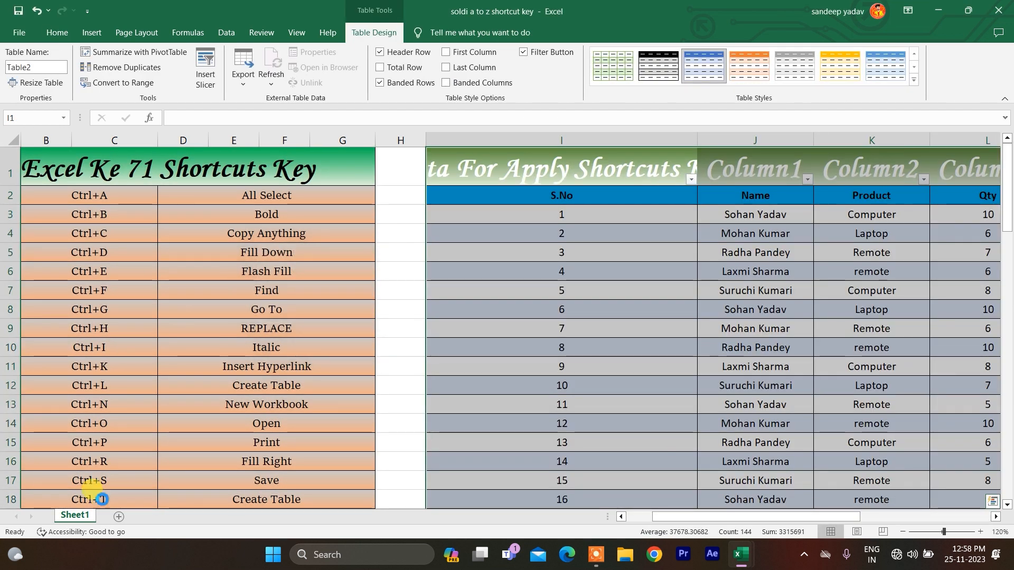
key(Left)
key(Down)
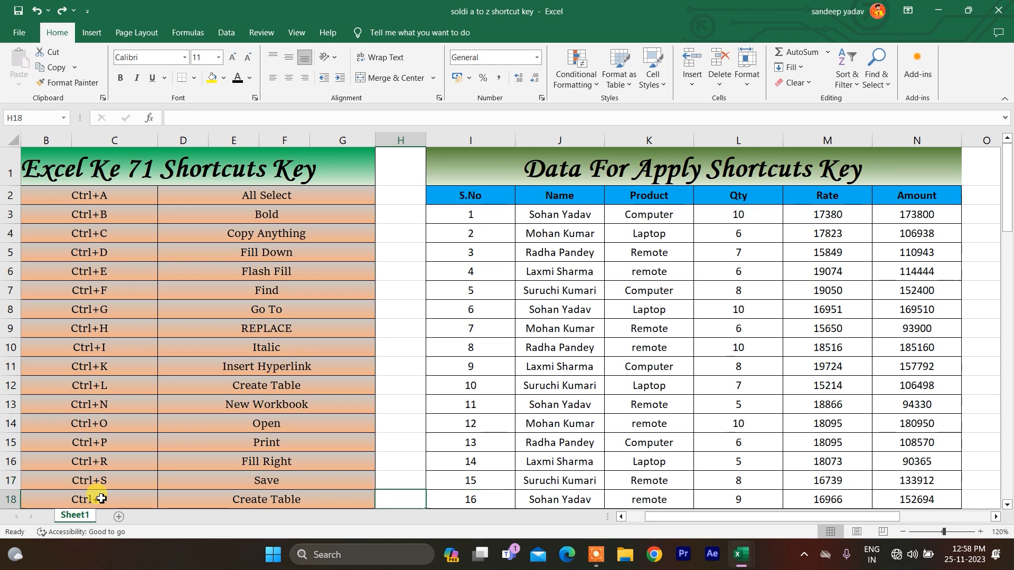
Look through the remaining Ctrl shortcuts in the list and select the Underline entry in row 19
key(Down)
key(Down)
key(Down)
key(Down)
key(Down)
key(Down)
key(Down)
key(Down)
key(Left)
key(Up)
key(Up)
key(Up)
key(Up)
key(Up)
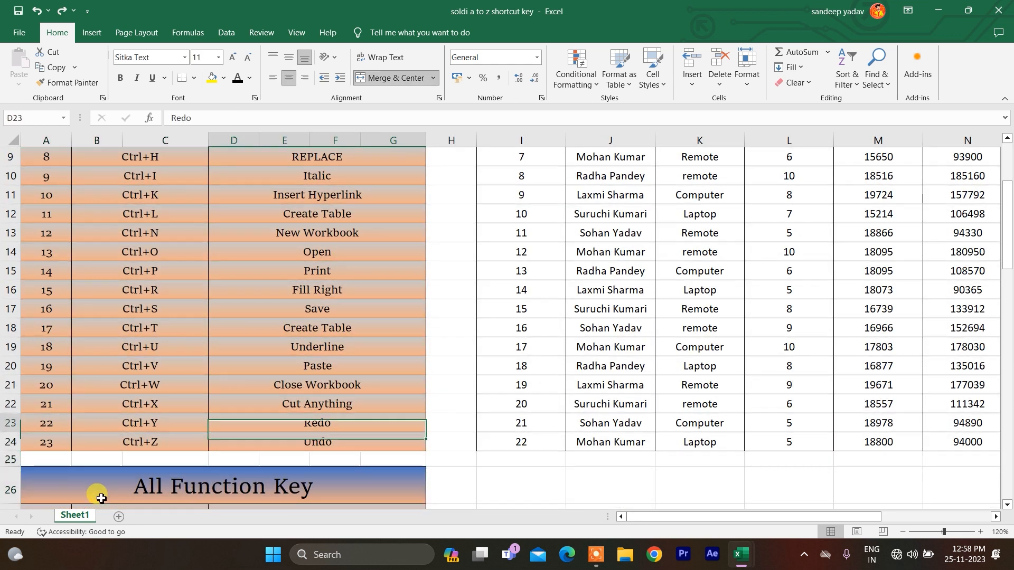
key(Up)
key(Up)
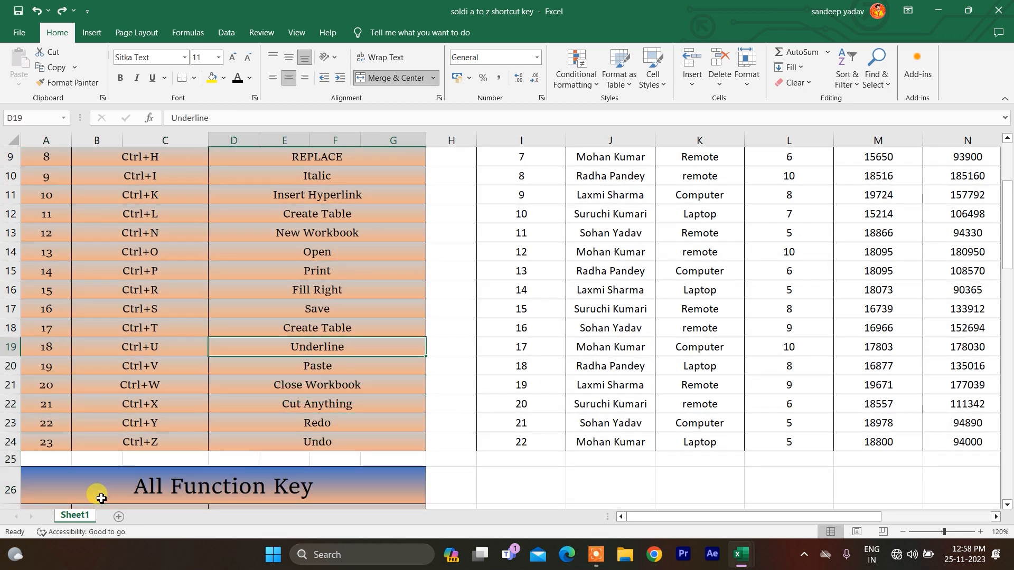
Underline the Name, Product and Qty cells J19:L19 in the sample data
key(Left)
key(Right)
key(Right)
key(Right)
key(Right)
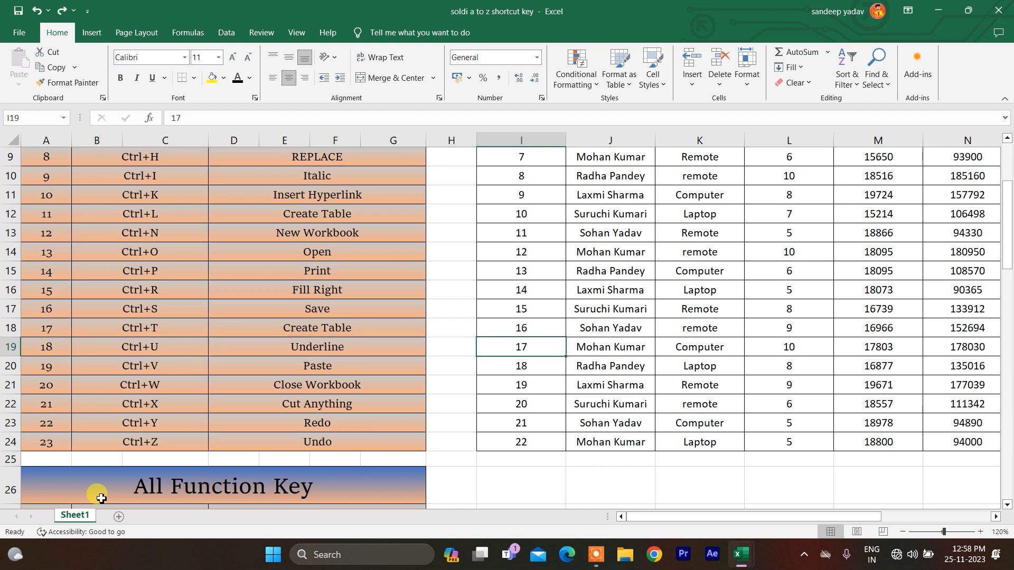
key(shift+Right)
key(shift+Right)
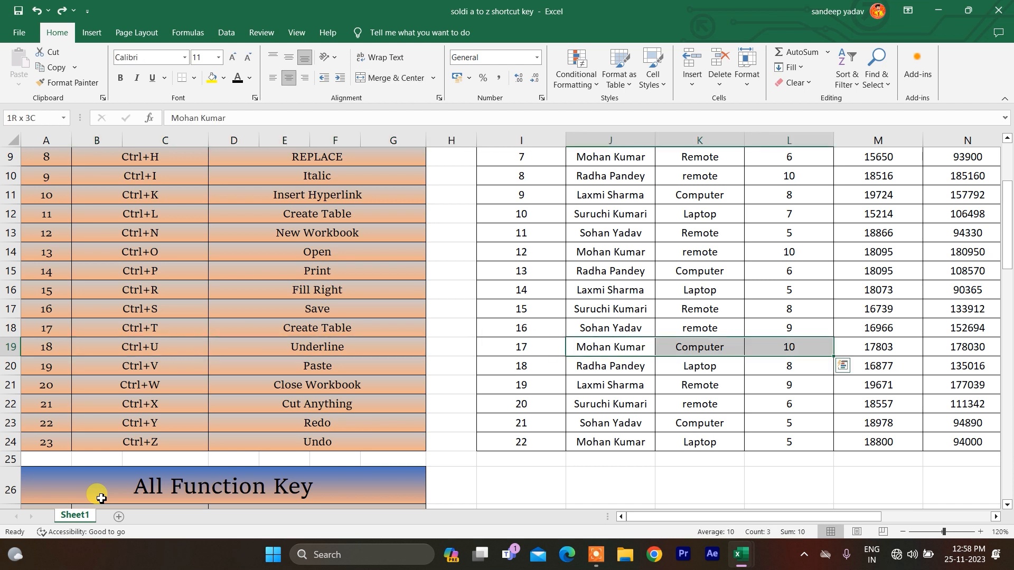
key(ctrl+u)
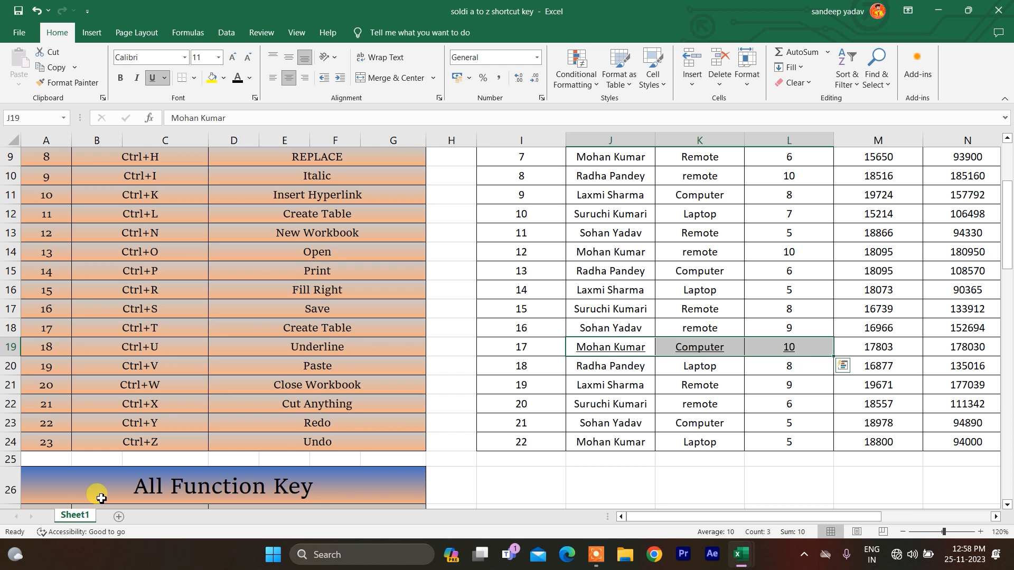
Remove the underline from cells J19:L19
click(191, 467)
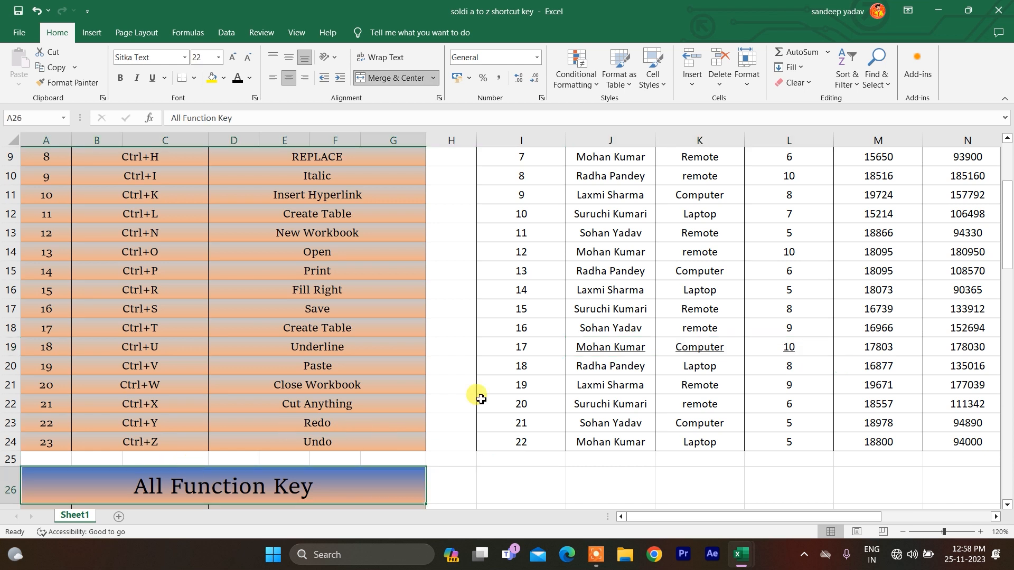
click(601, 350)
key(shift+Right)
key(shift+Right)
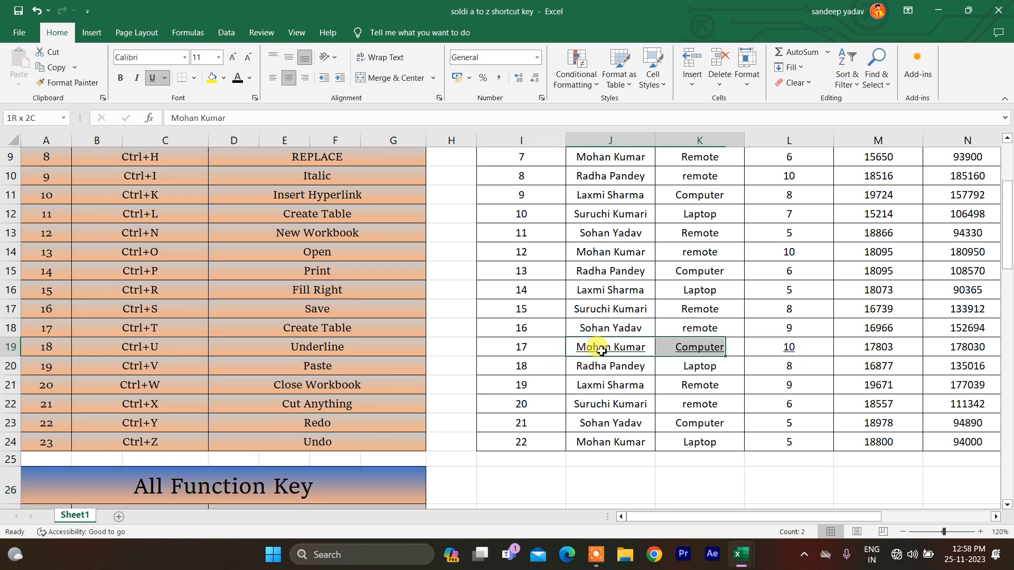
key(ctrl+u)
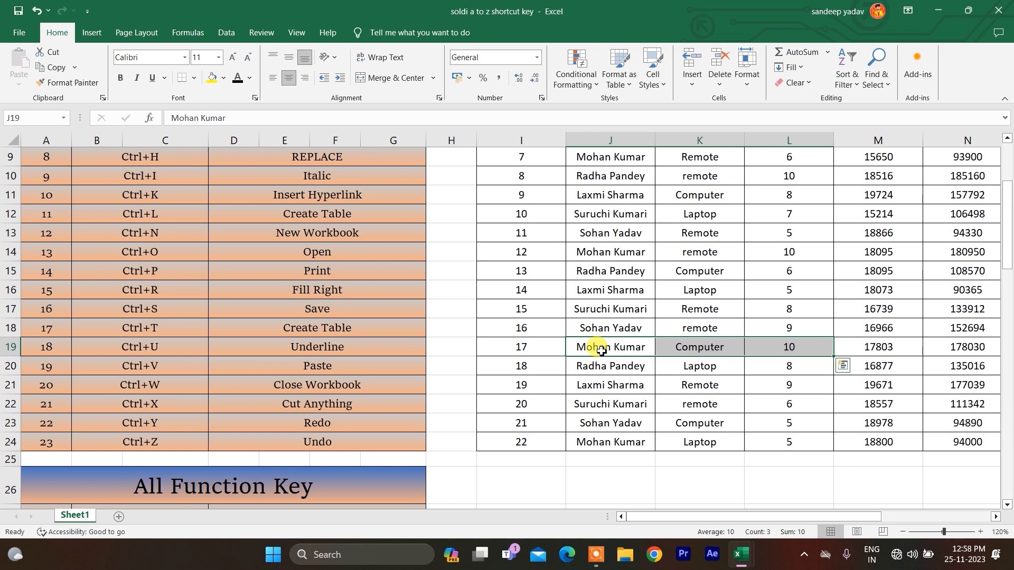
Copy the serial number in cell I20 and paste it into cells E5 and F5 of Book2
click(134, 366)
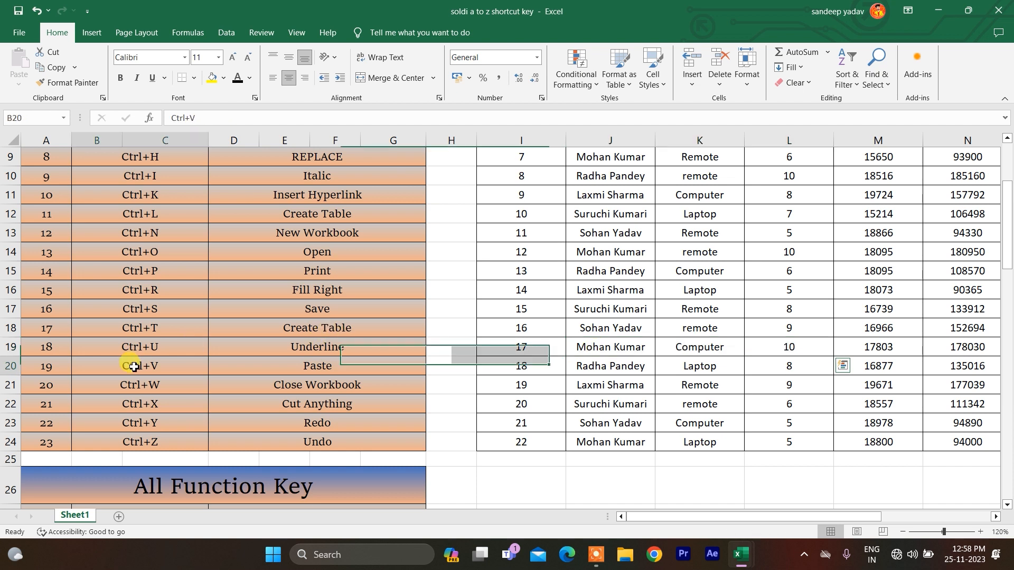
click(529, 370)
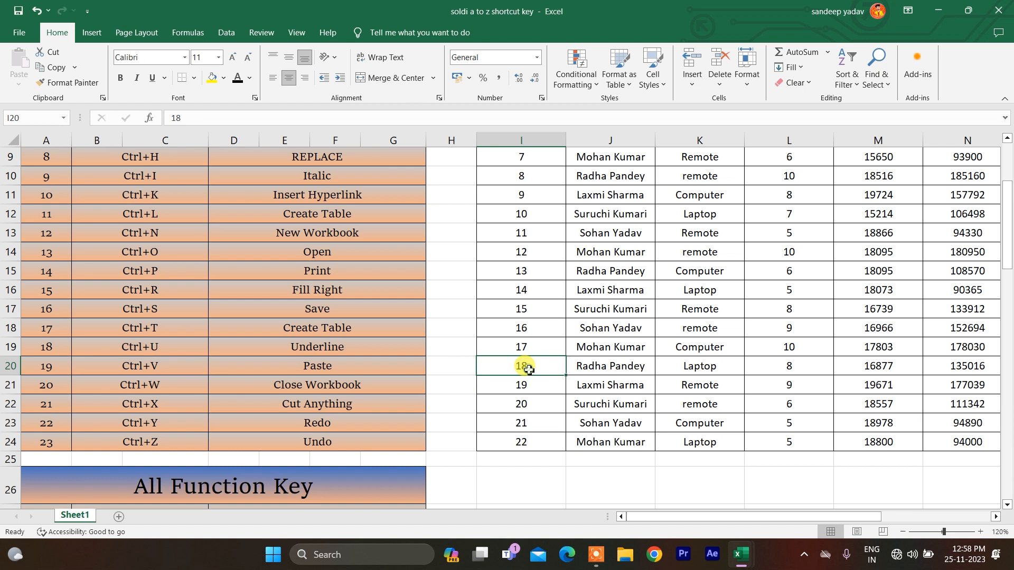
key(ctrl+c)
key(alt+Tab)
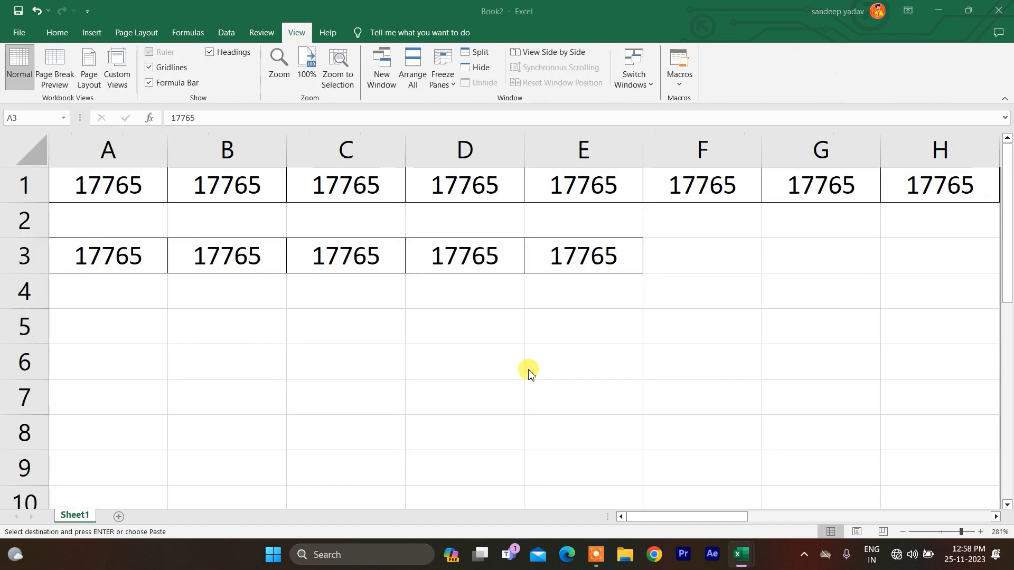
click(589, 345)
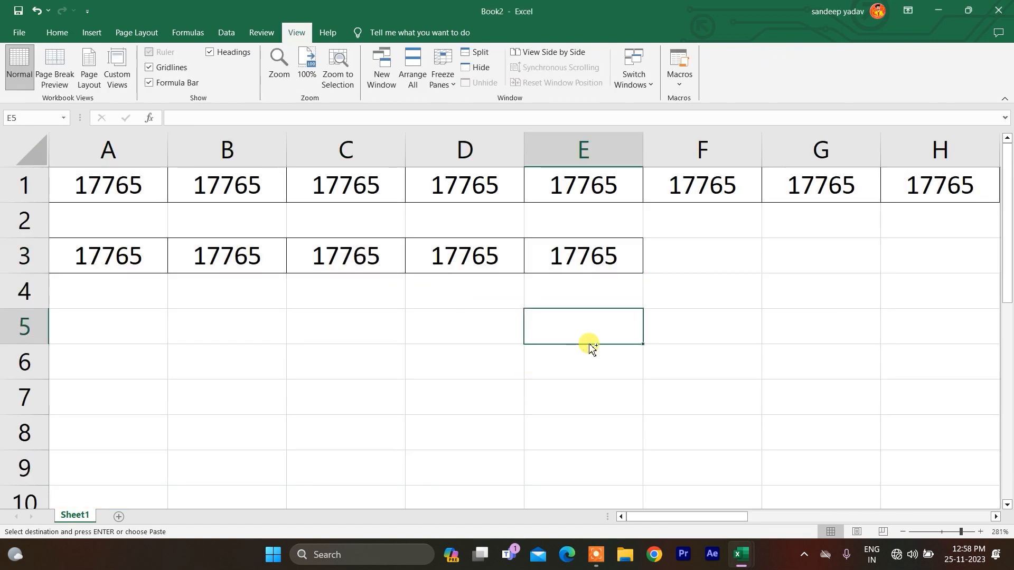
key(ctrl+v)
key(Right)
key(ctrl+v)
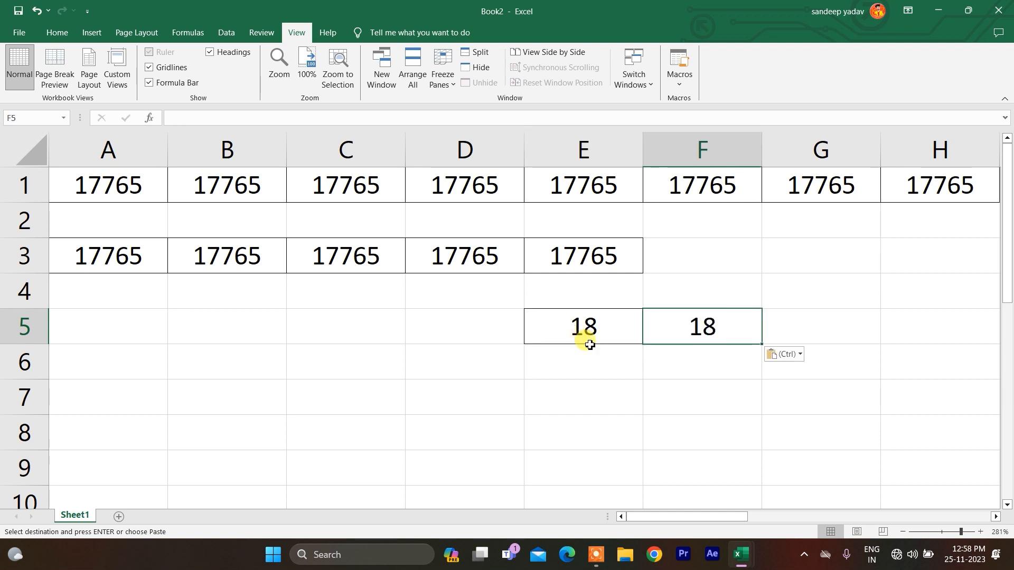
Paste the copied number into the last cell of row 5, XFD5, and return to cell F5
key(ctrl+Right)
key(ctrl+v)
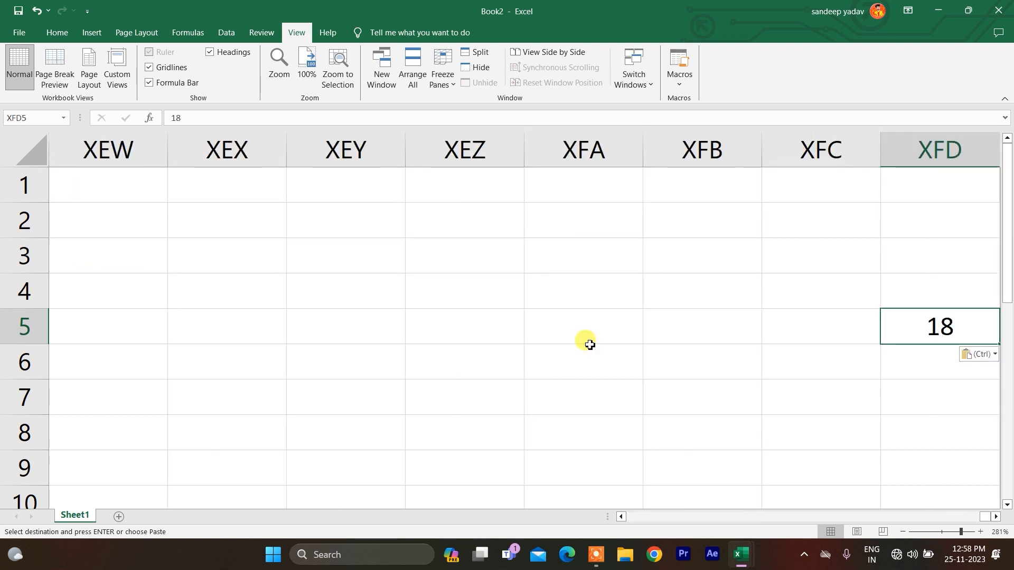
key(ctrl+Left)
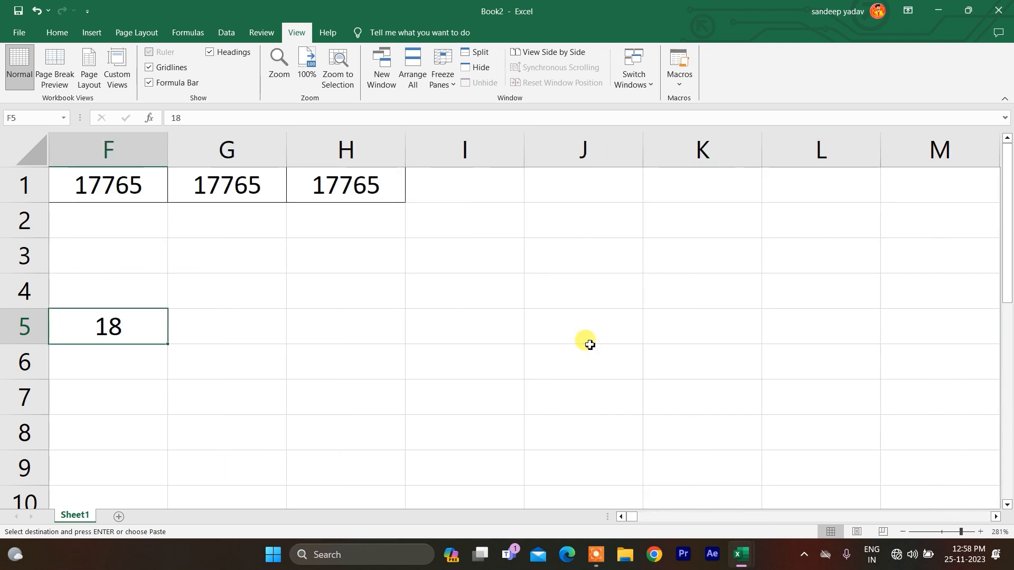
Return to the shortcuts workbook, cancel the copy mode on I20 and select the Ctrl+W entry in the list
key(alt+Tab)
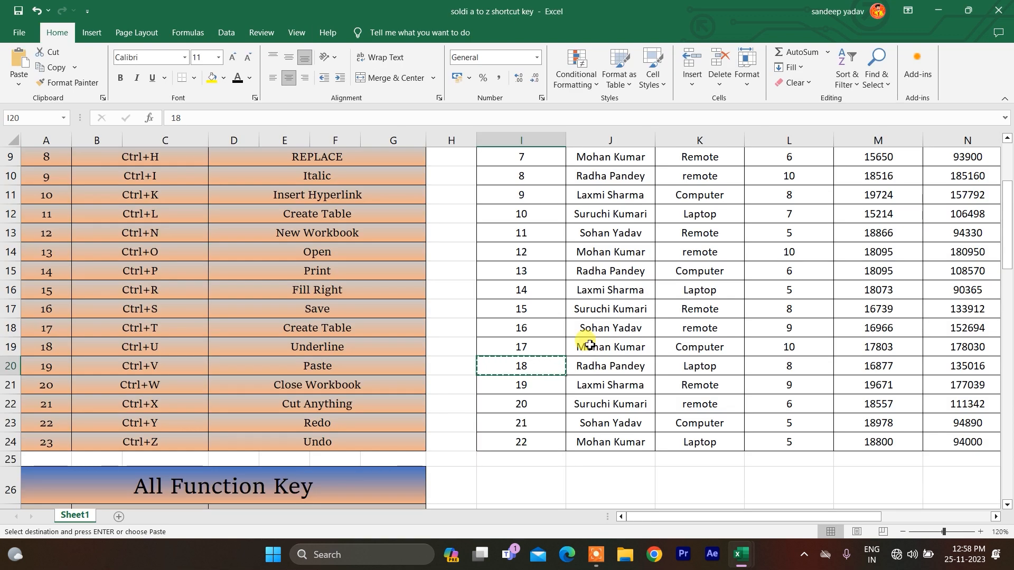
key(Escape)
key(Left)
key(Left)
key(Left)
key(Down)
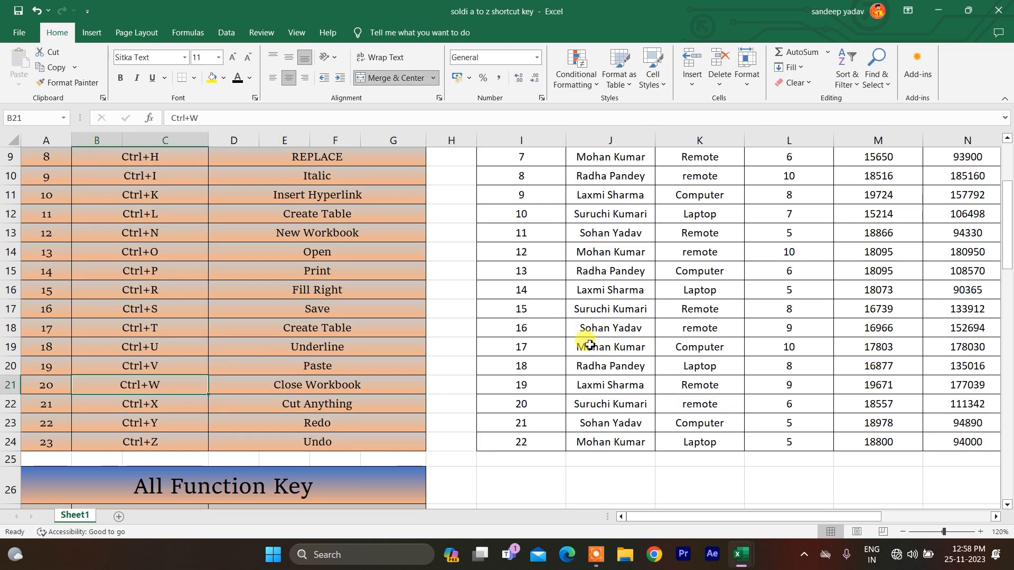
Close the workbook Book2 without saving its changes and select the Ctrl+X entry in the shortcuts list
key(alt+Tab)
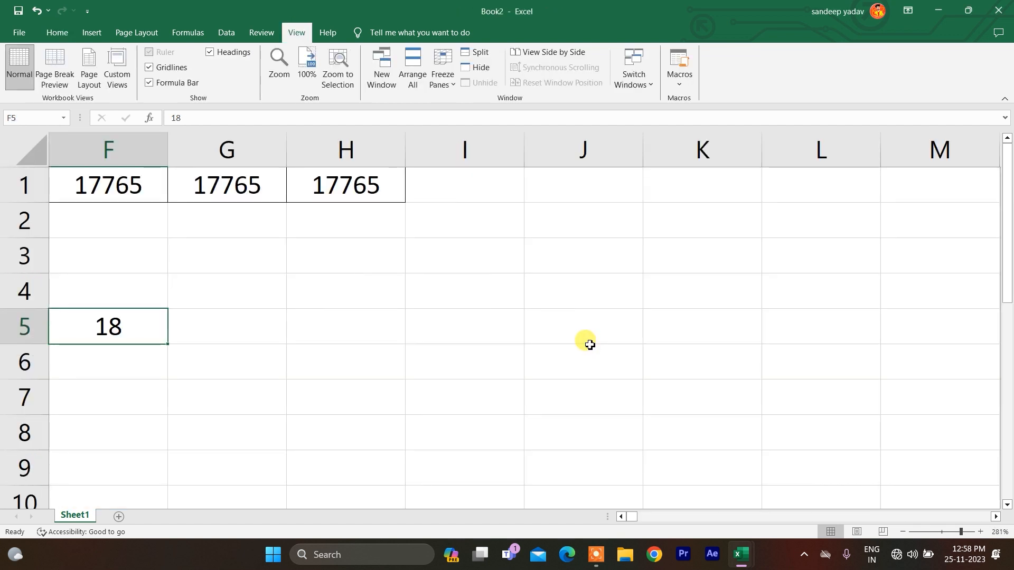
key(ctrl+w)
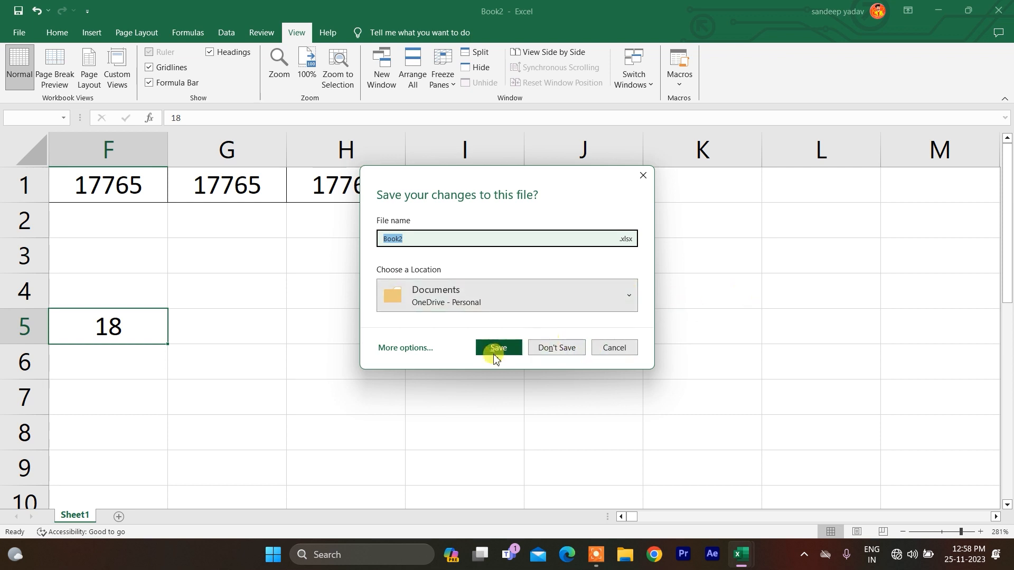
click(578, 349)
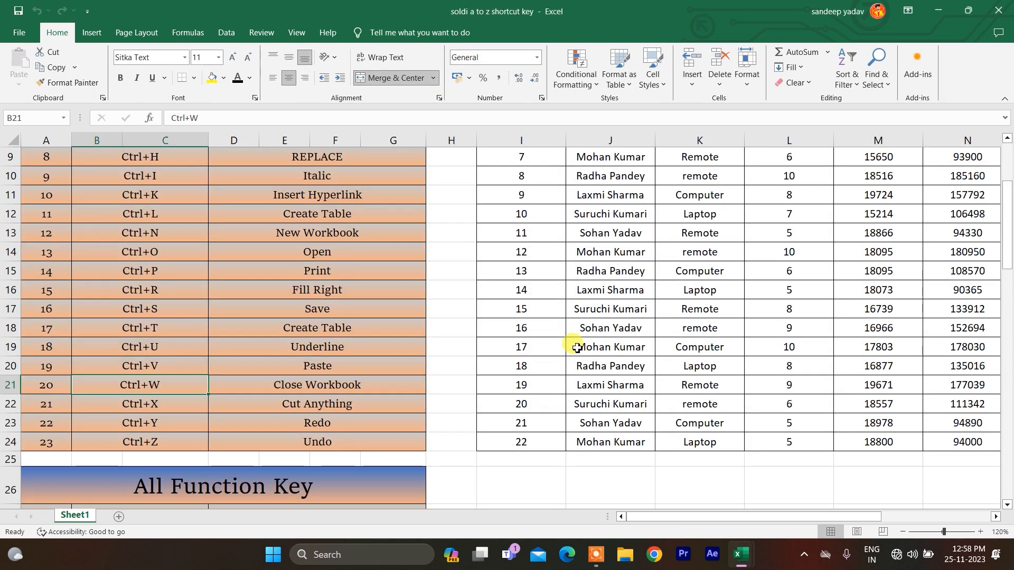
click(125, 401)
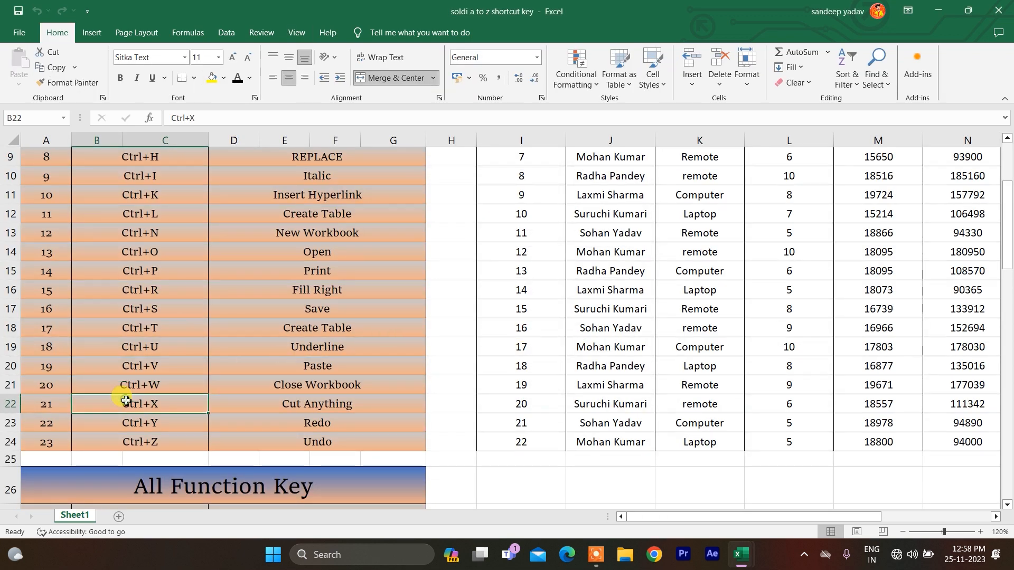
Cut the last six records in I19:N24, paste them at I26 and undo the move
click(517, 344)
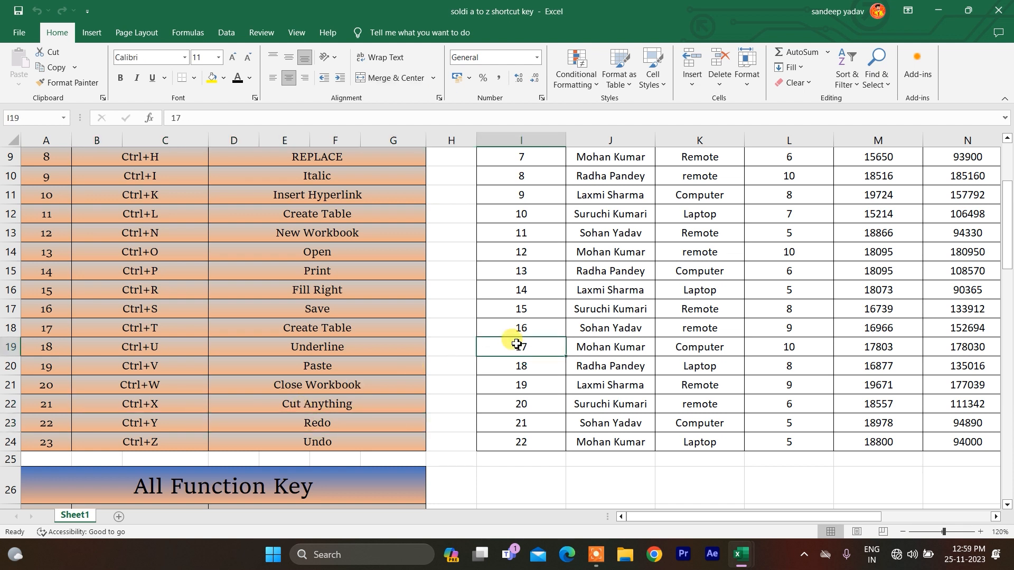
key(ctrl+shift+Down)
key(ctrl+shift+Right)
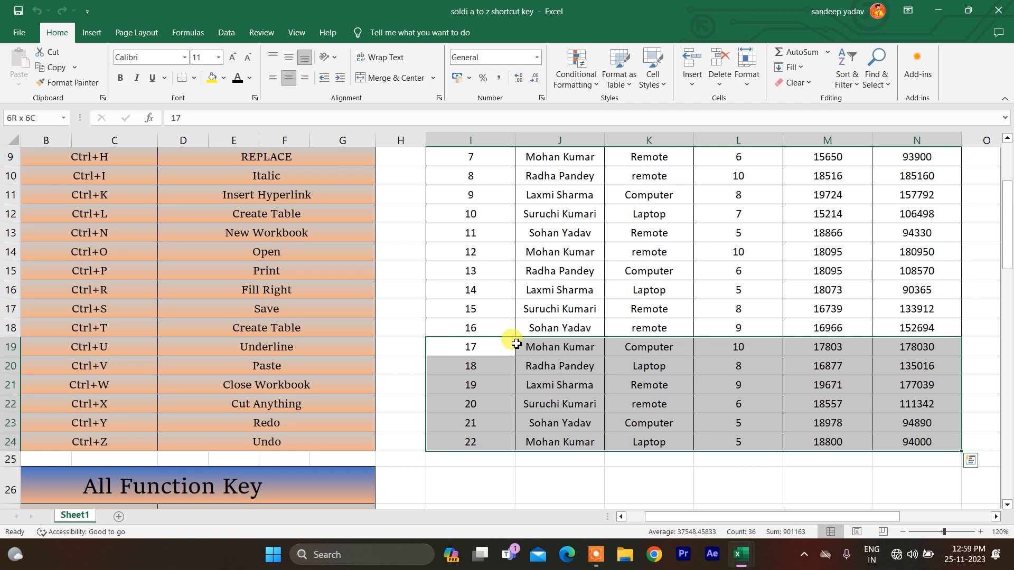
key(ctrl+c)
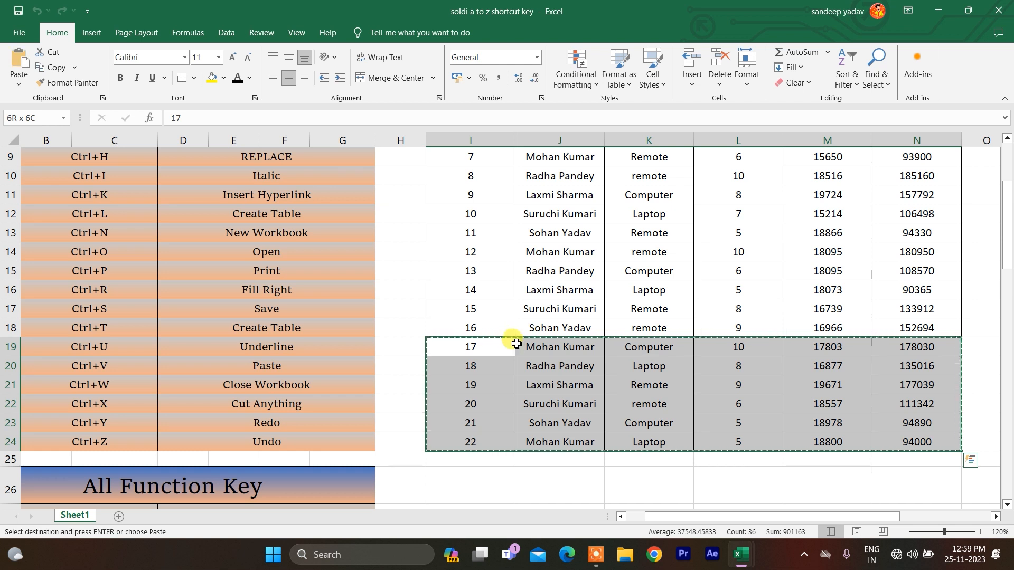
key(Down)
key(Down)
key(Down)
key(Down)
key(Down)
key(Down)
key(Down)
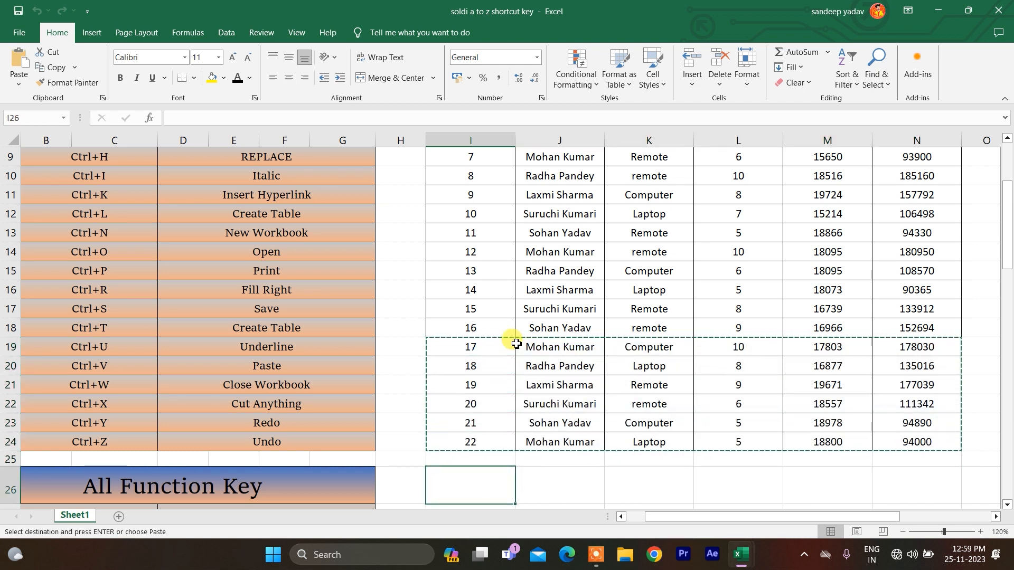
key(ctrl+v)
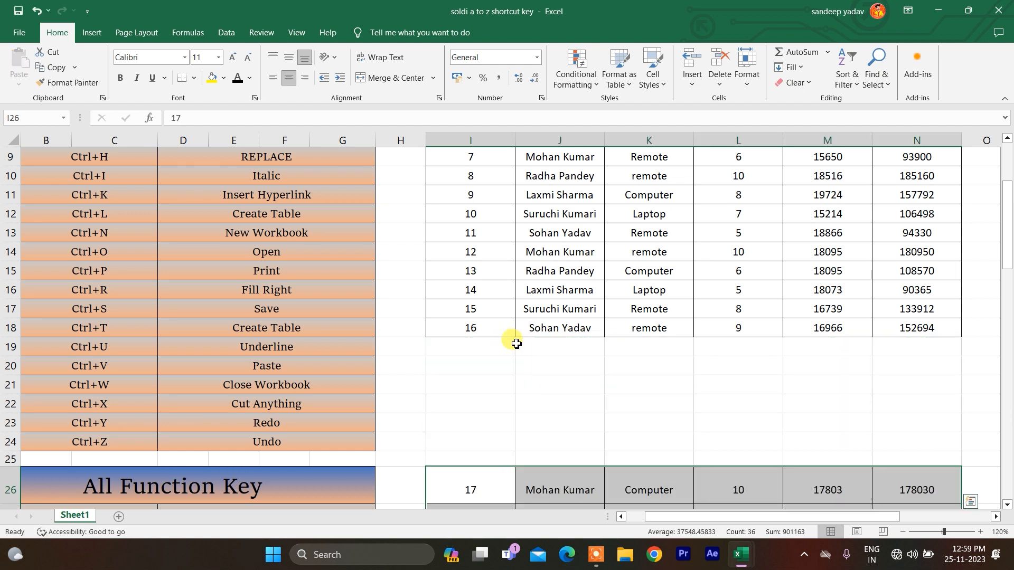
key(ctrl+z)
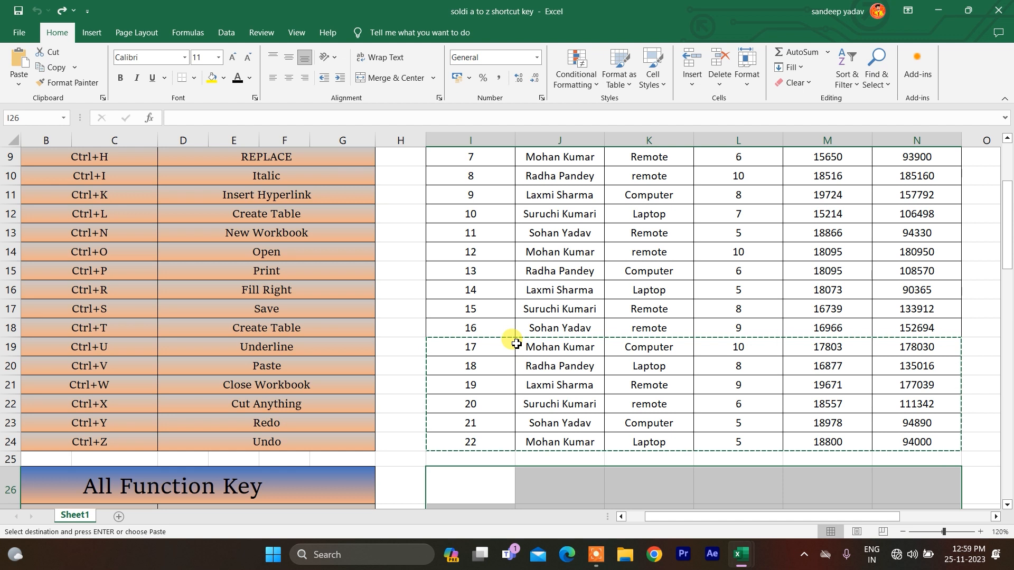
Clear cell J24 and alternate undo and redo on the deletion, finishing with an undo
key(Left)
key(Left)
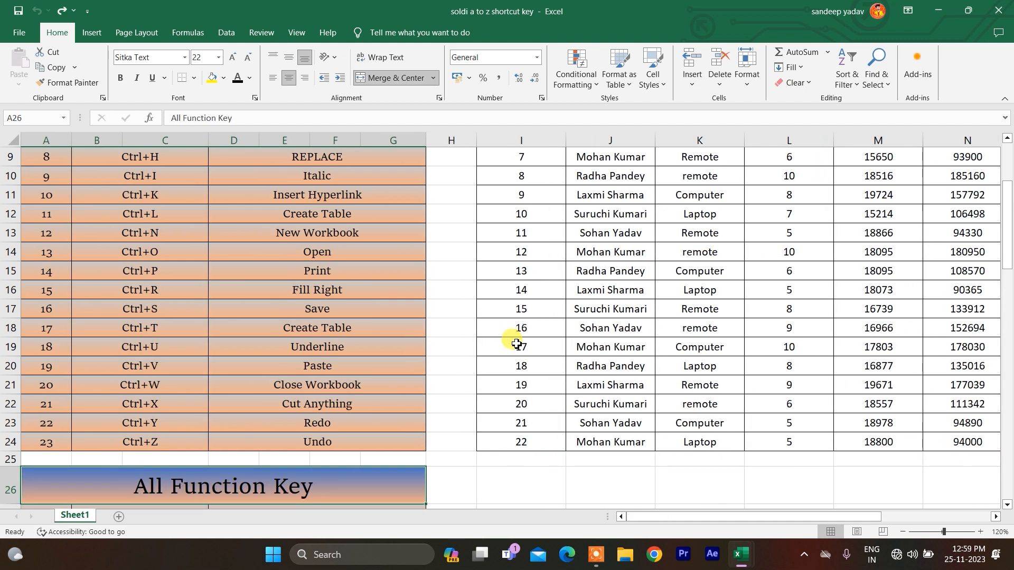
key(Down)
key(Right)
key(Right)
key(Right)
key(Up)
key(Up)
key(Up)
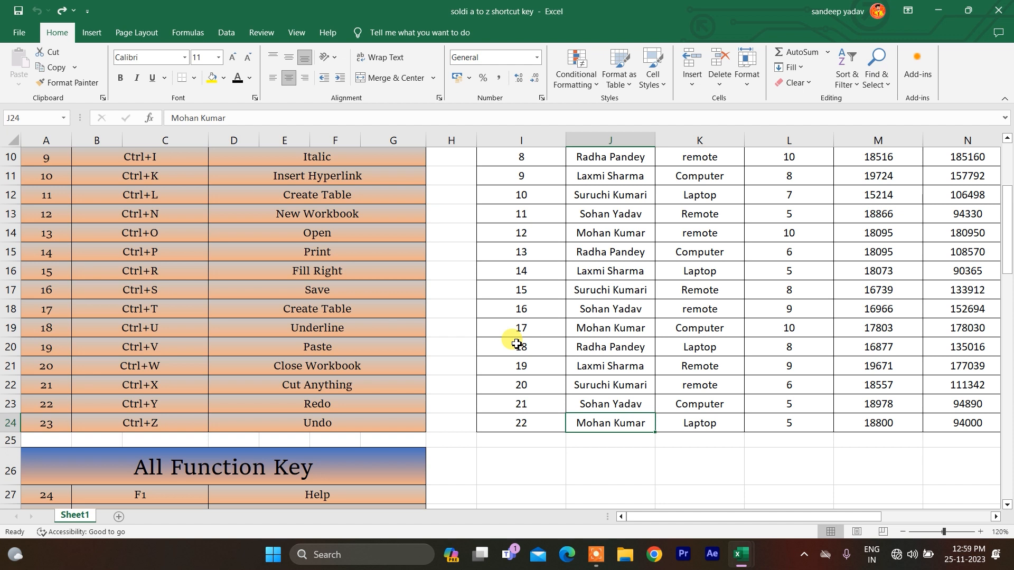
key(Delete)
key(ctrl+z)
key(ctrl+y)
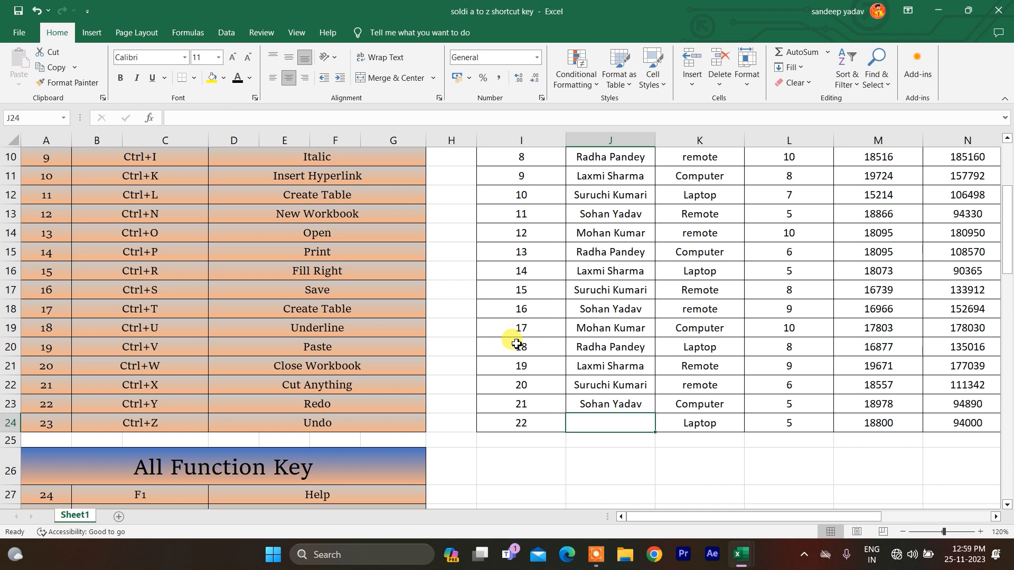
key(ctrl+z)
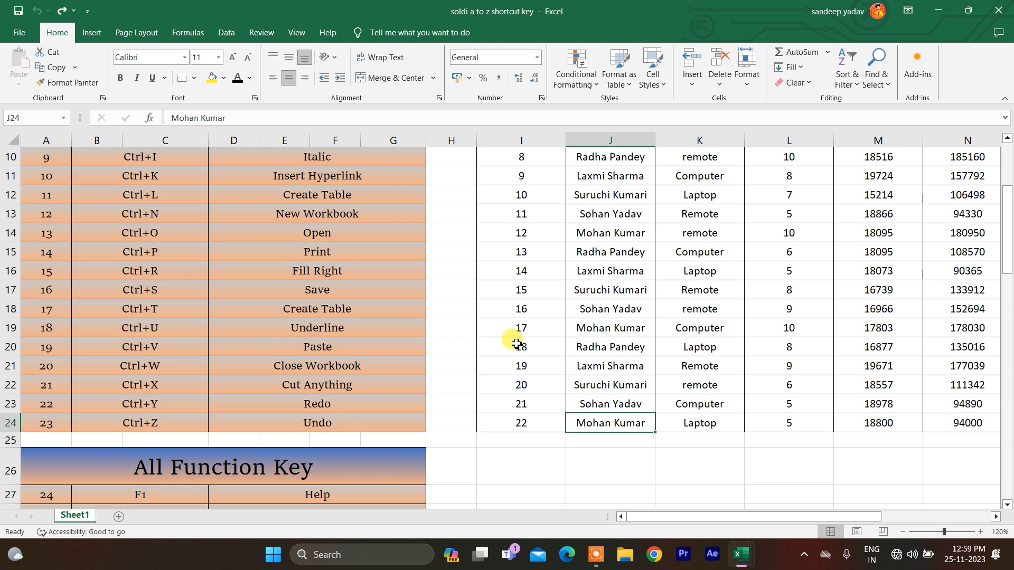
key(ctrl+y)
key(ctrl+z)
Look through the All Function Key list and return to its first entry, the F1 description in D27
key(Down)
key(Down)
key(Down)
key(Left)
key(Left)
key(Left)
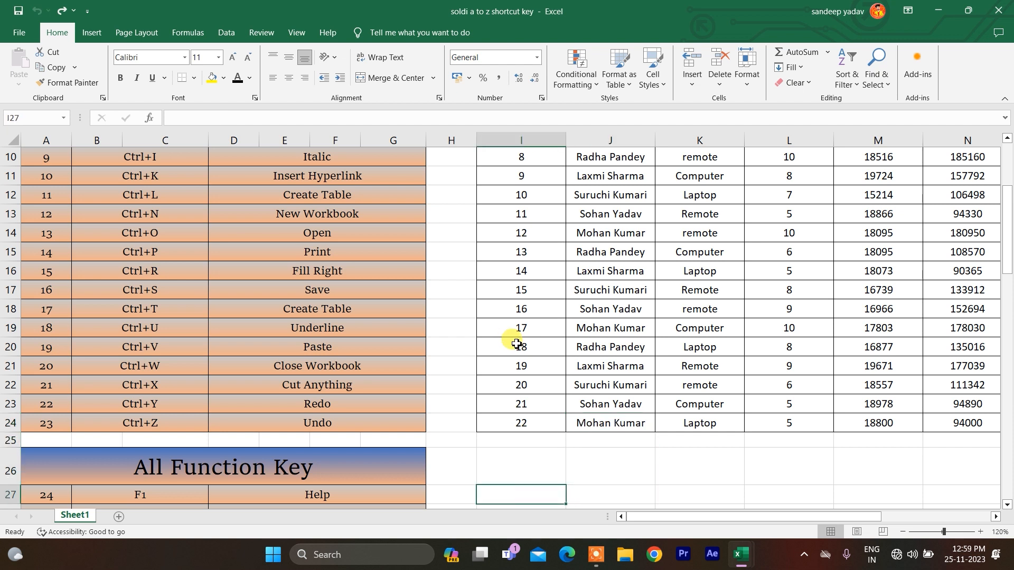
key(Left)
key(Left)
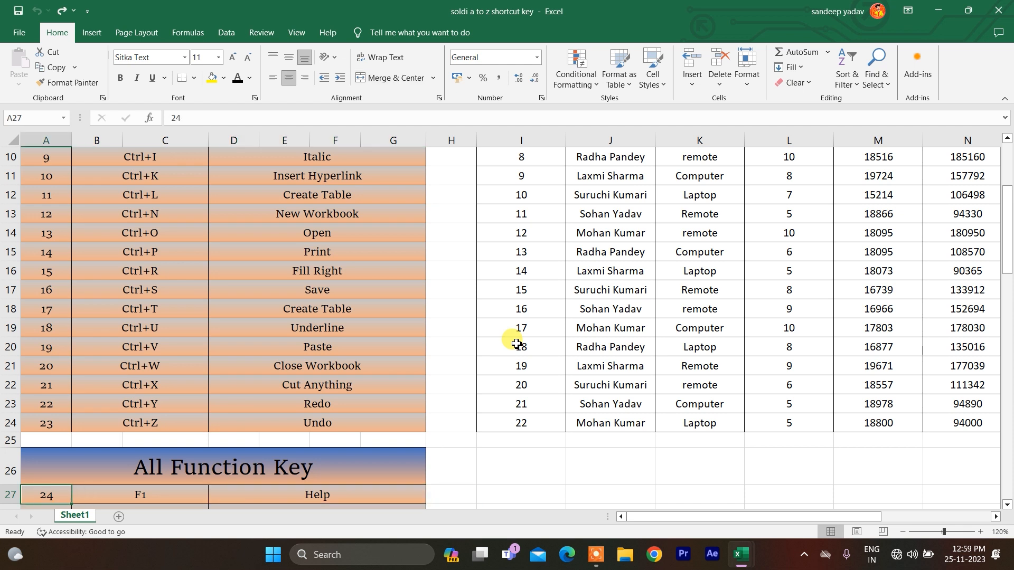
key(Down)
key(Down)
key(Down)
key(Down)
key(Down)
key(Down)
key(Down)
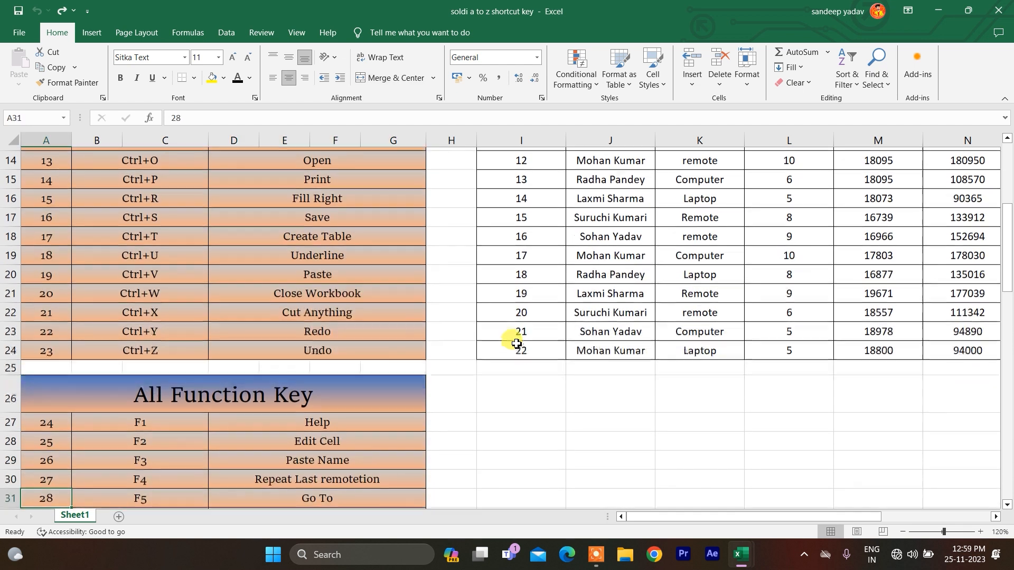
key(Down)
key(Down)
key(Up)
key(Up)
key(Up)
key(Up)
key(Up)
key(Up)
key(Up)
key(Up)
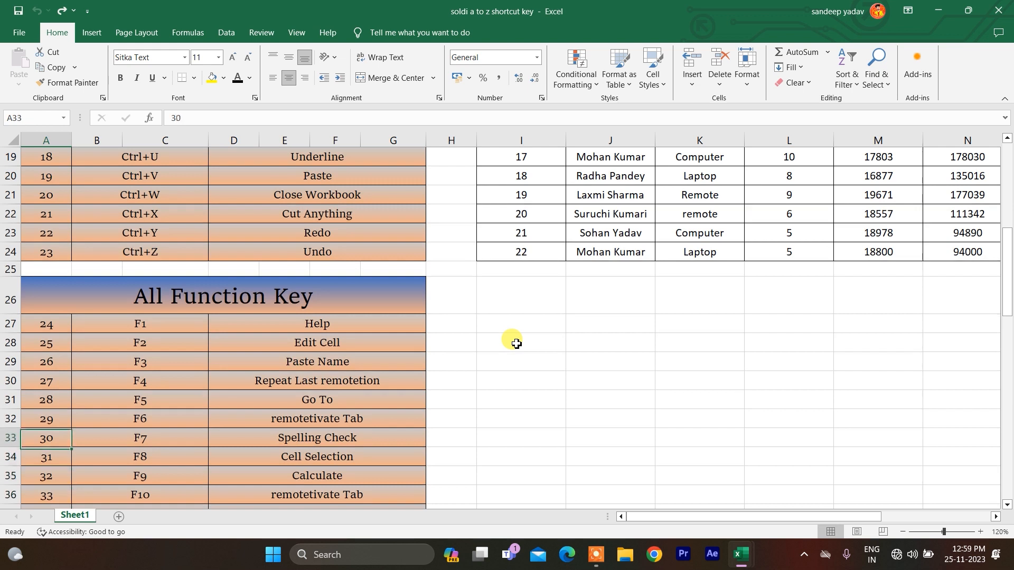
key(Up)
key(Right)
key(Right)
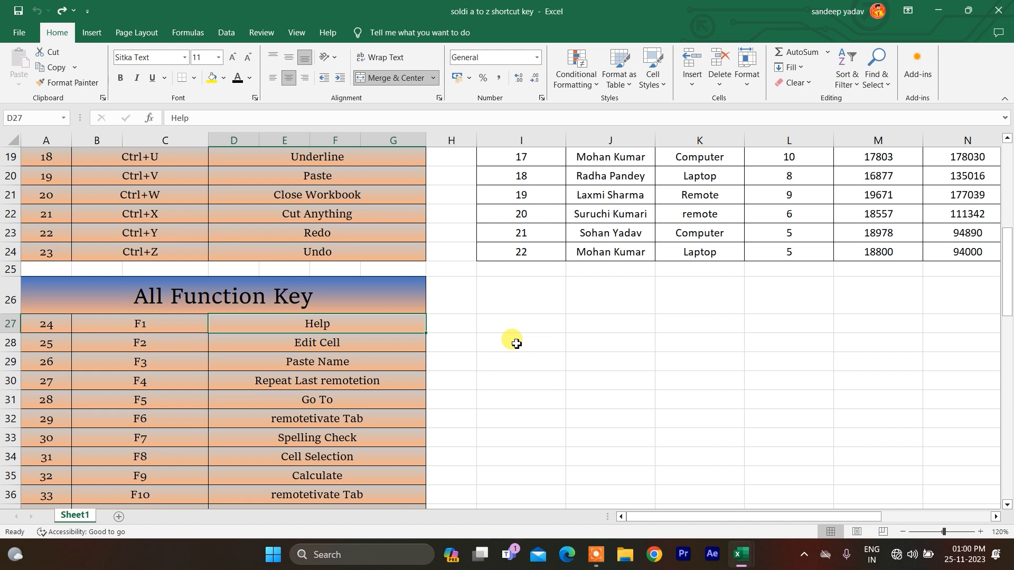
Select the F2 entry in the function key list
key(Down)
key(Up)
key(Left)
key(Down)
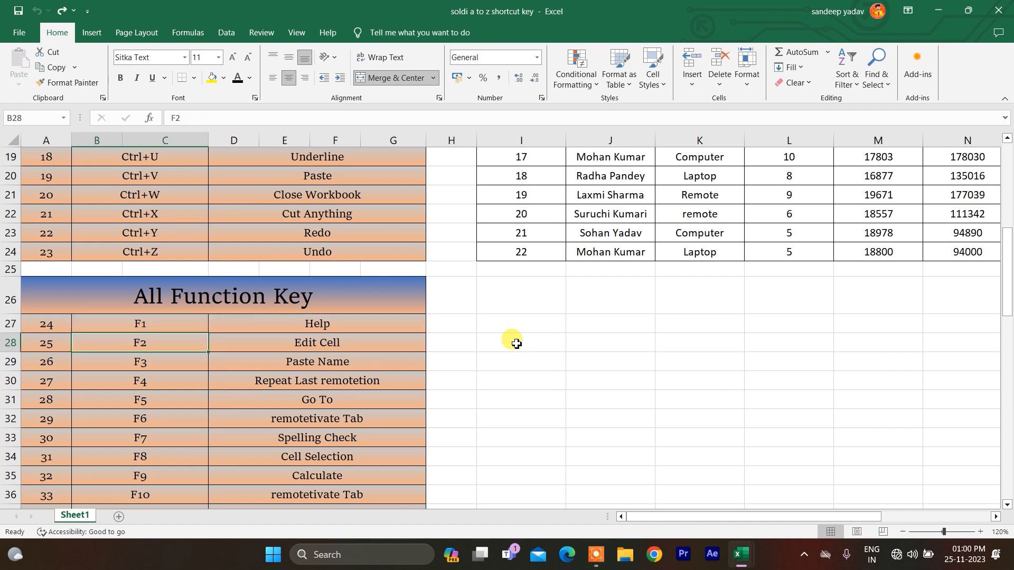
Enter the sample text JKLL,M in the empty cell I26
key(Right)
key(Right)
key(Right)
key(Up)
key(Up)
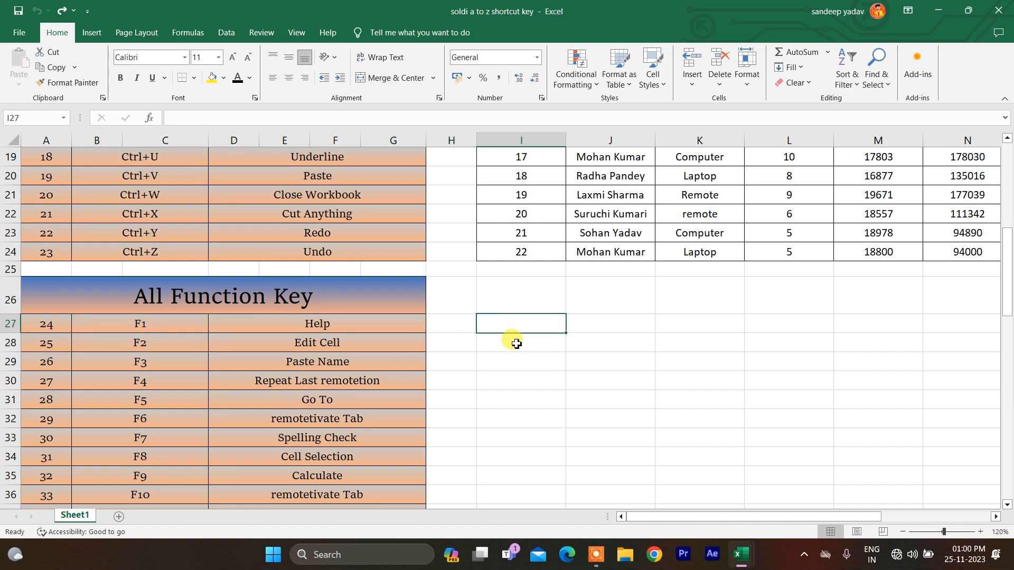
text(JKLL,M)
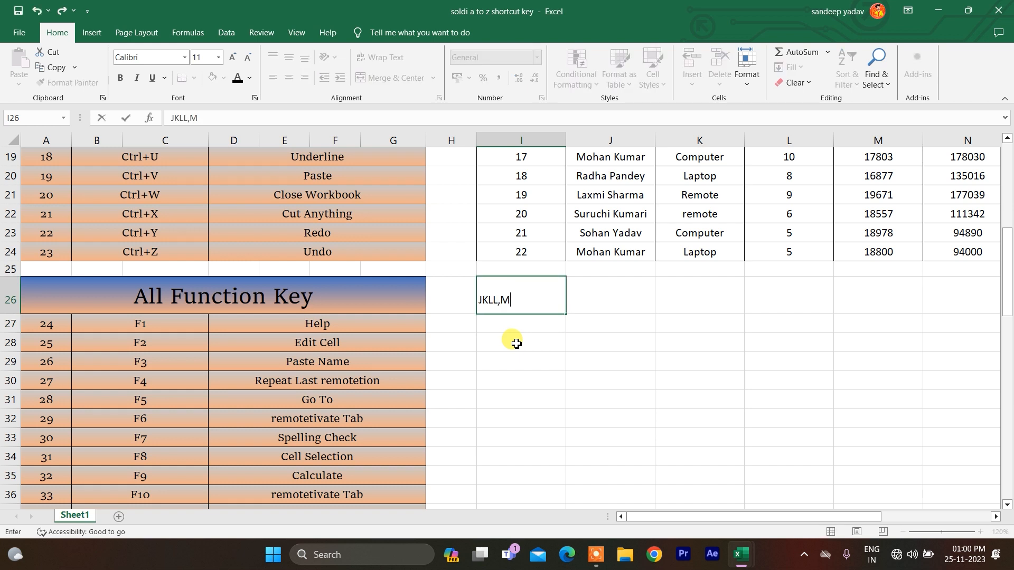
key(Return)
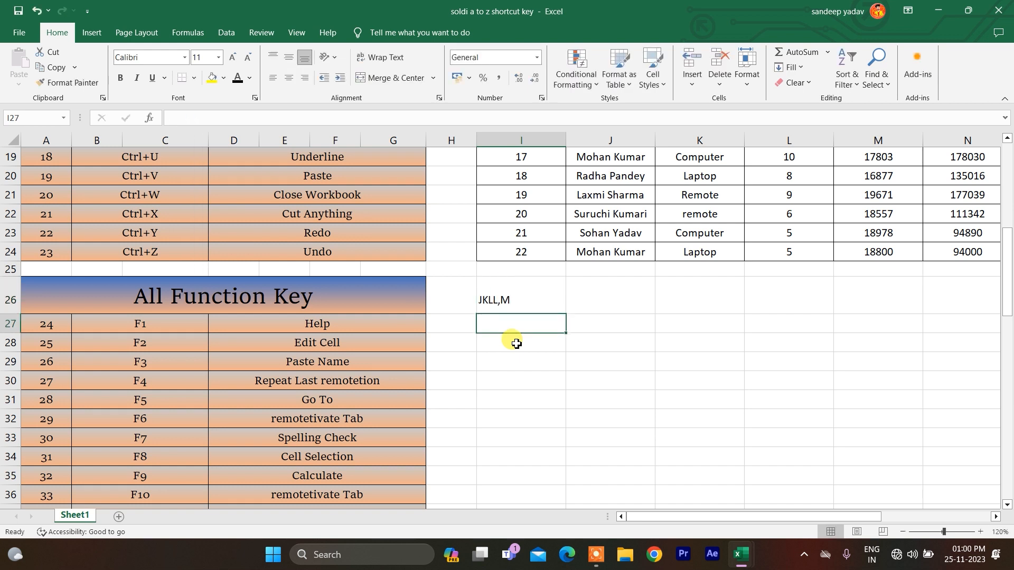
Overwrite the text in I26 with HNJKLL
key(Up)
text(HNJKLL)
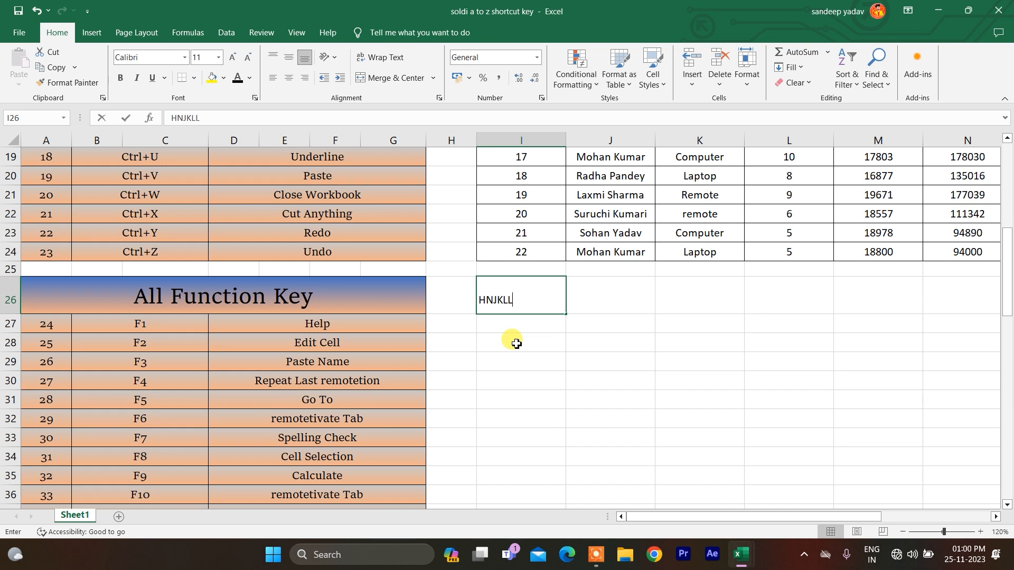
key(Return)
Edit cell I26 in place, append GTYUUGG to its existing text and reselect the cell
key(Up)
key(F2)
text(GTYUUGG)
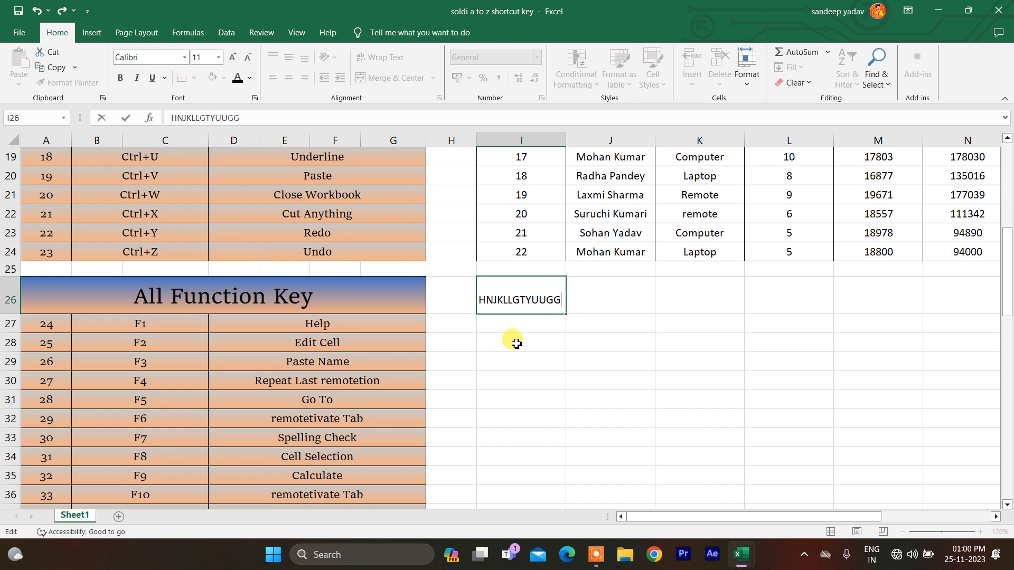
click(594, 323)
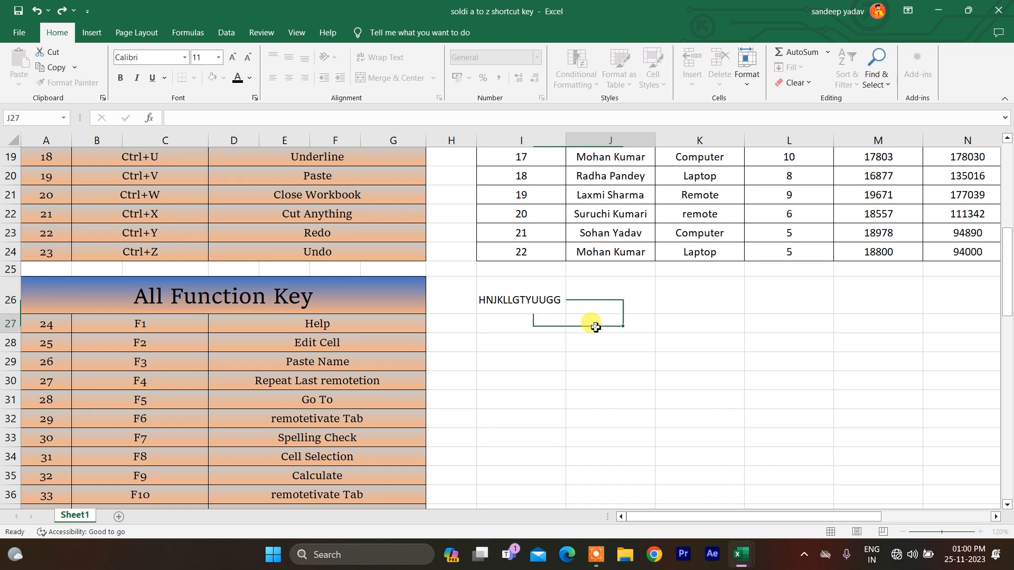
click(503, 297)
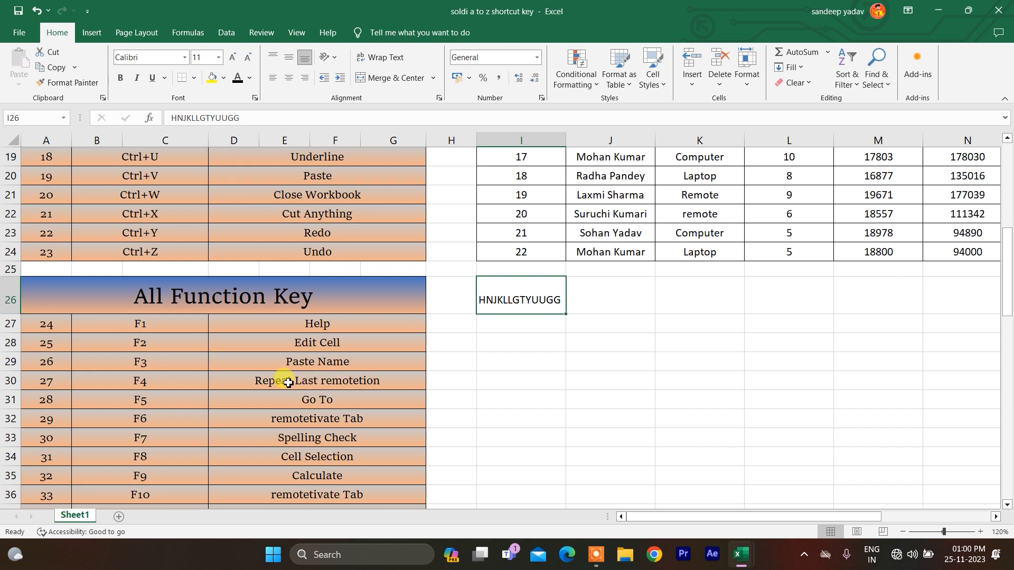
Edit the F4 description in D30 so it reads "Repeat Last reCTION" and reselect the cell
click(339, 386)
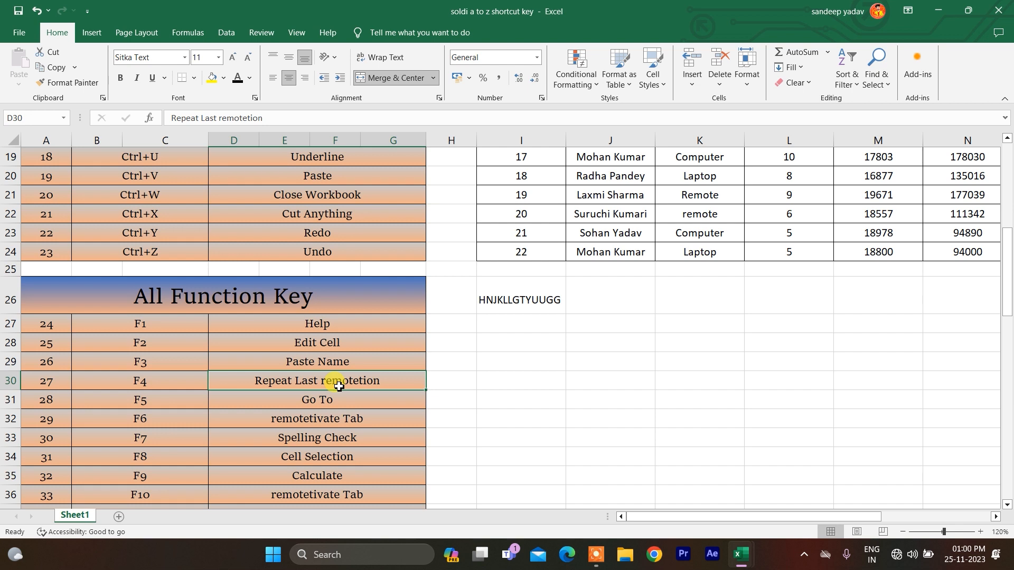
key(F2)
key(BackSpace)
key(BackSpace)
key(BackSpace)
key(BackSpace)
key(BackSpace)
key(BackSpace)
key(BackSpace)
key(BackSpace)
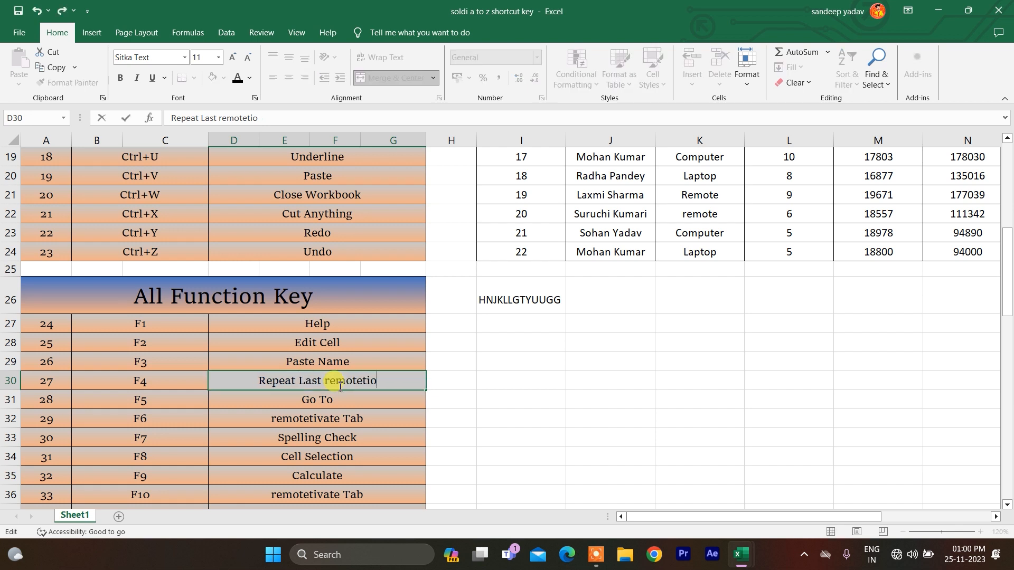
text(CTION)
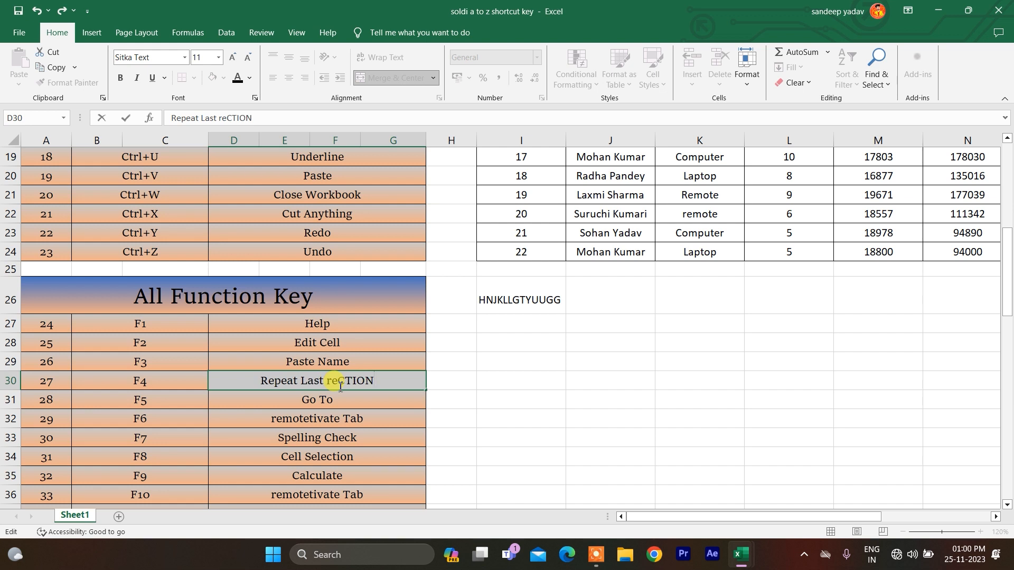
click(469, 380)
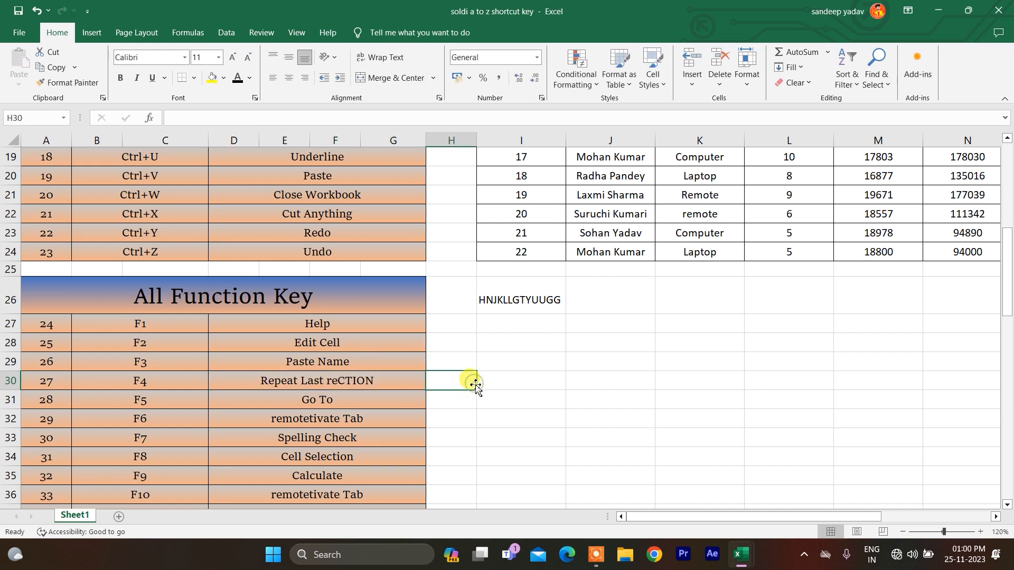
click(278, 376)
Enter the sample number 54566 in cell I29
click(499, 293)
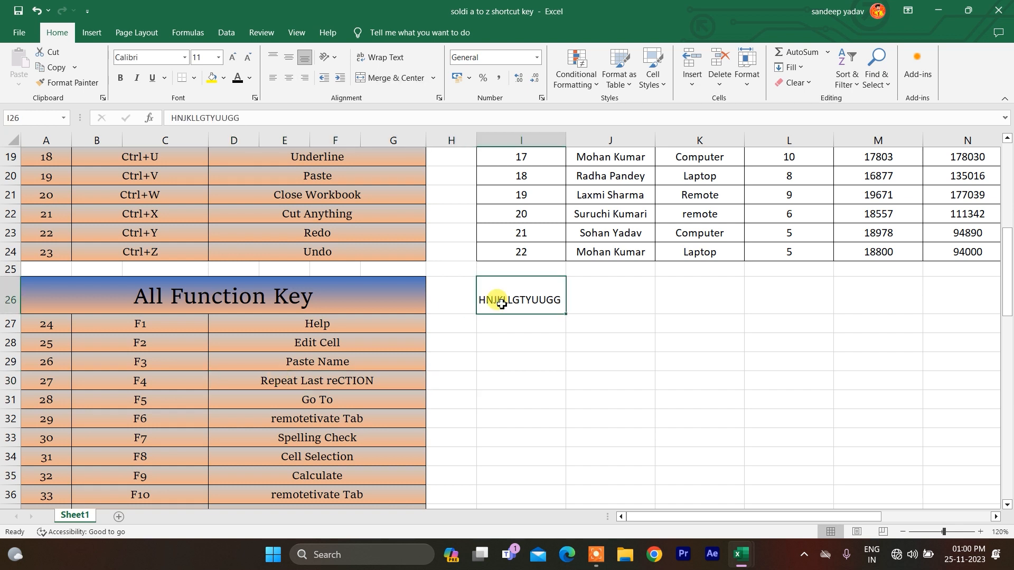
click(510, 355)
text(54566)
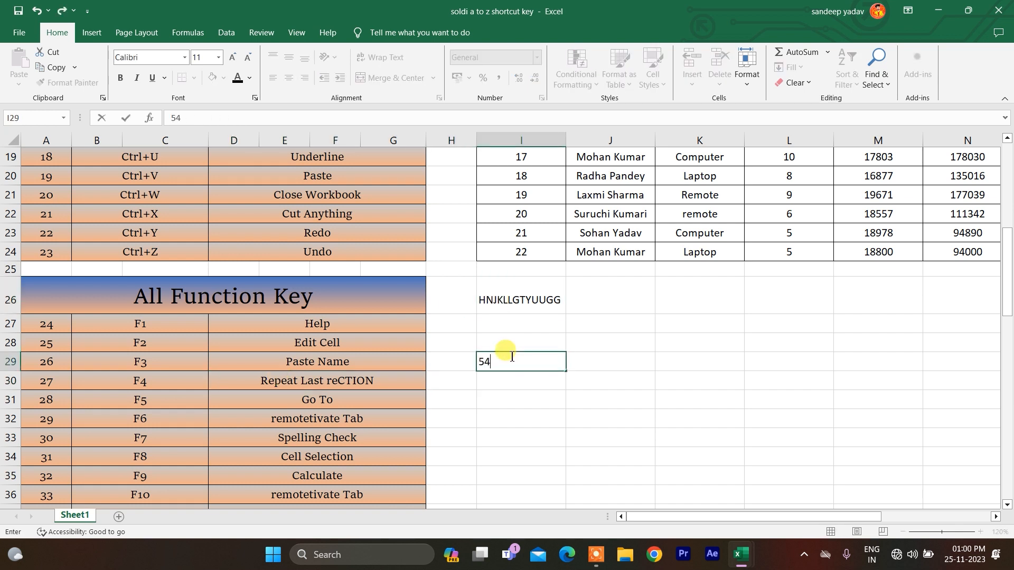
Fill cell I26 with yellow and repeat that last action on cell I29
click(517, 296)
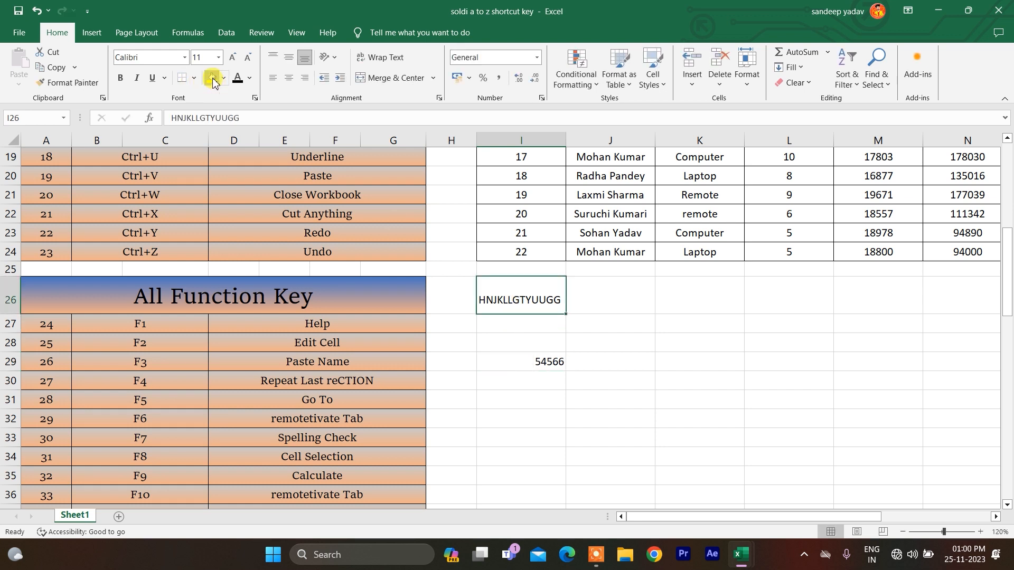
click(212, 78)
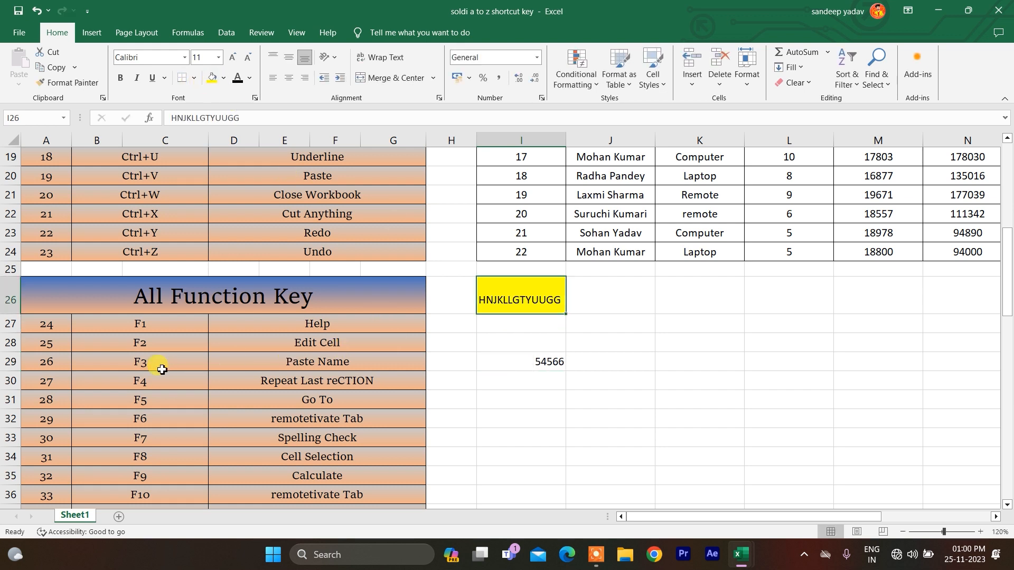
click(551, 363)
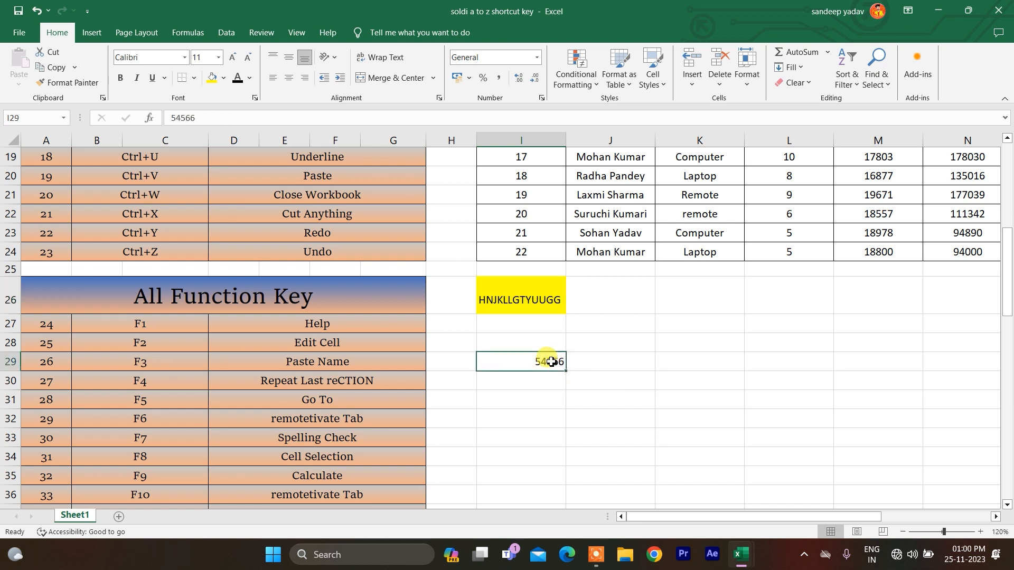
key(F4)
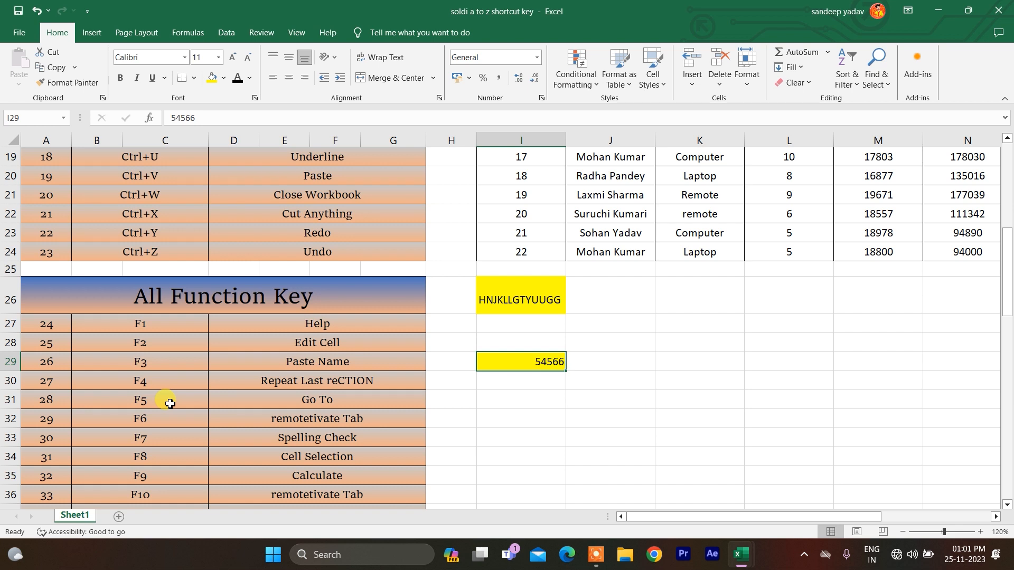
Use Go To with the reference A17 to select that cell
key(F5)
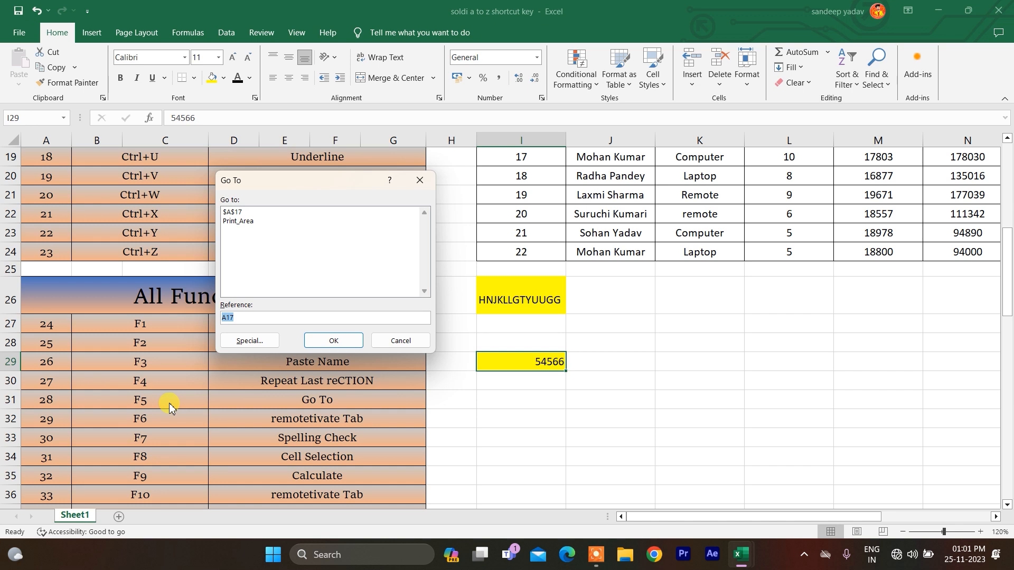
key(Return)
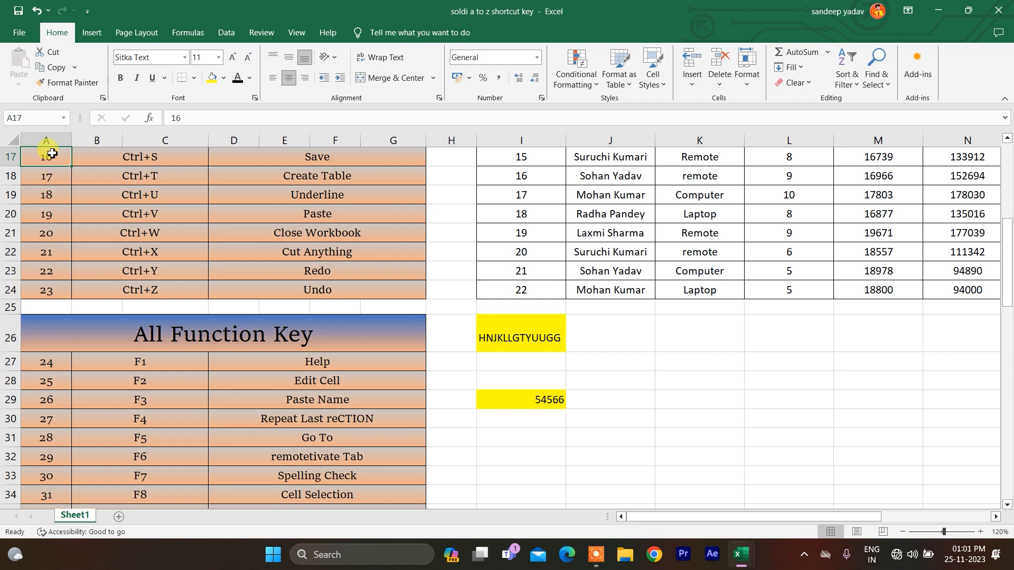
Look through the All Function Key list and stop at the F6 entry
click(190, 362)
key(Down)
key(Down)
key(Down)
key(Down)
key(Down)
key(Down)
key(Down)
key(Down)
key(Down)
key(Down)
key(Down)
key(Down)
key(Down)
key(Down)
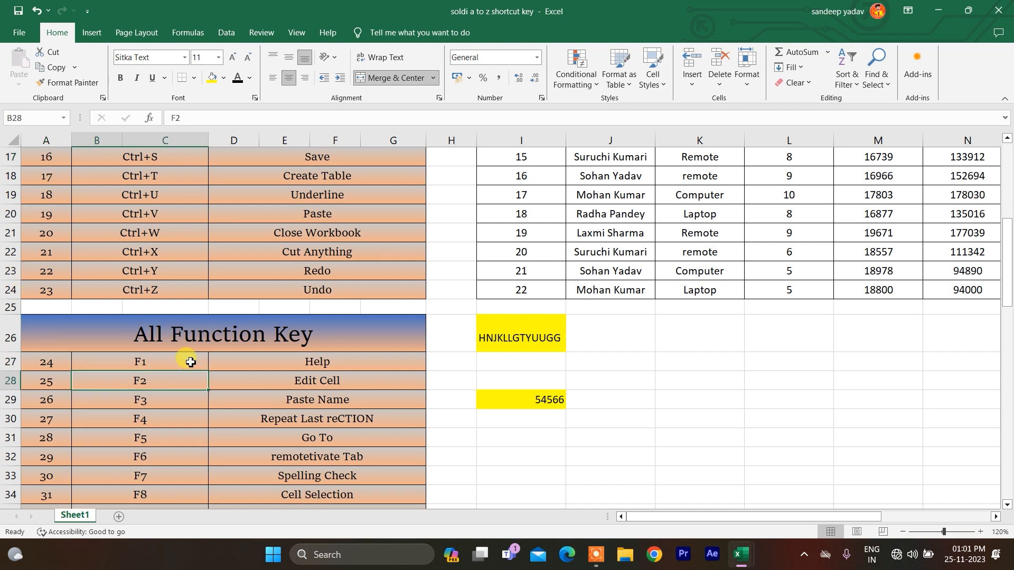
key(Up)
key(Up)
key(Up)
key(Up)
key(Up)
key(Up)
key(Up)
key(Up)
key(Up)
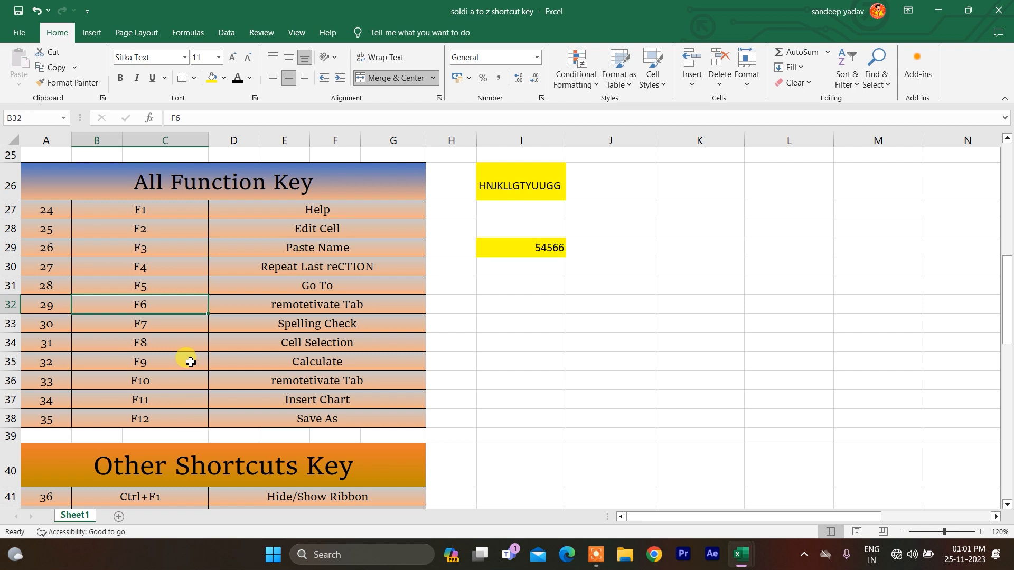
Correct the F6 description in D32 to read "Activate Tab" and reselect the cell
click(299, 298)
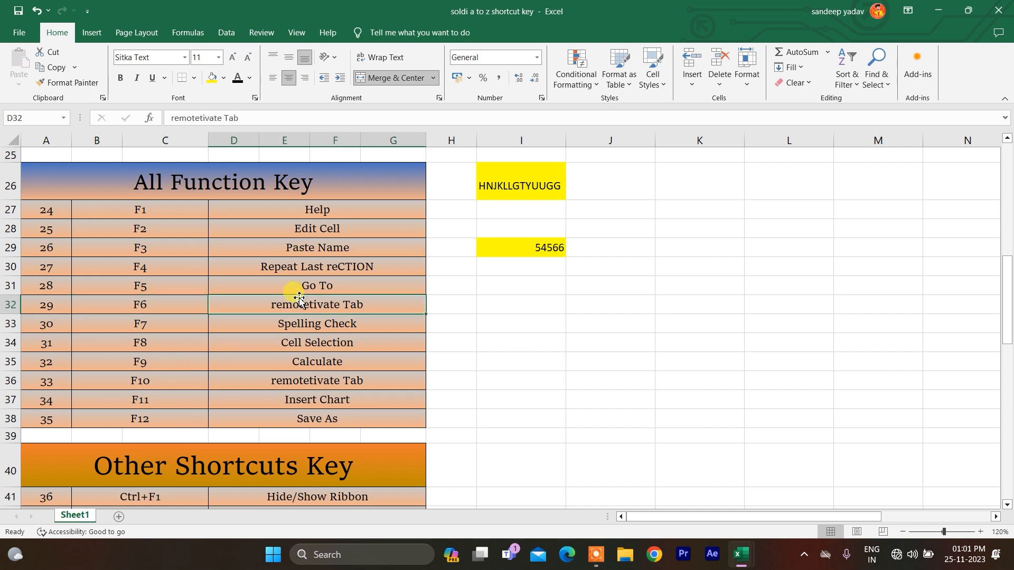
key(F2)
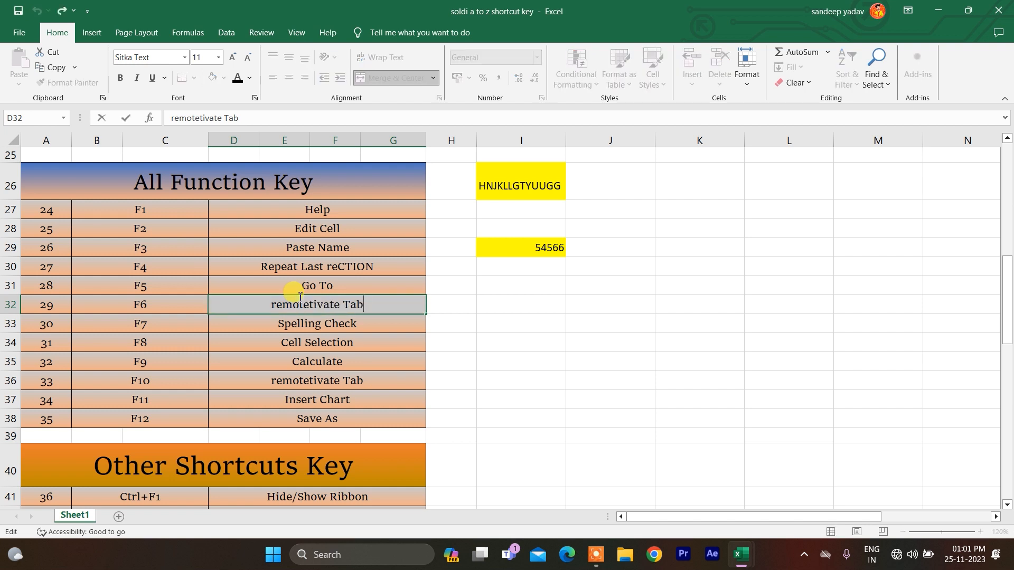
key(BackSpace)
key(BackSpace)
key(BackSpace)
key(BackSpace)
key(BackSpace)
key(BackSpace)
key(BackSpace)
key(BackSpace)
key(BackSpace)
key(BackSpace)
key(BackSpace)
key(BackSpace)
key(BackSpace)
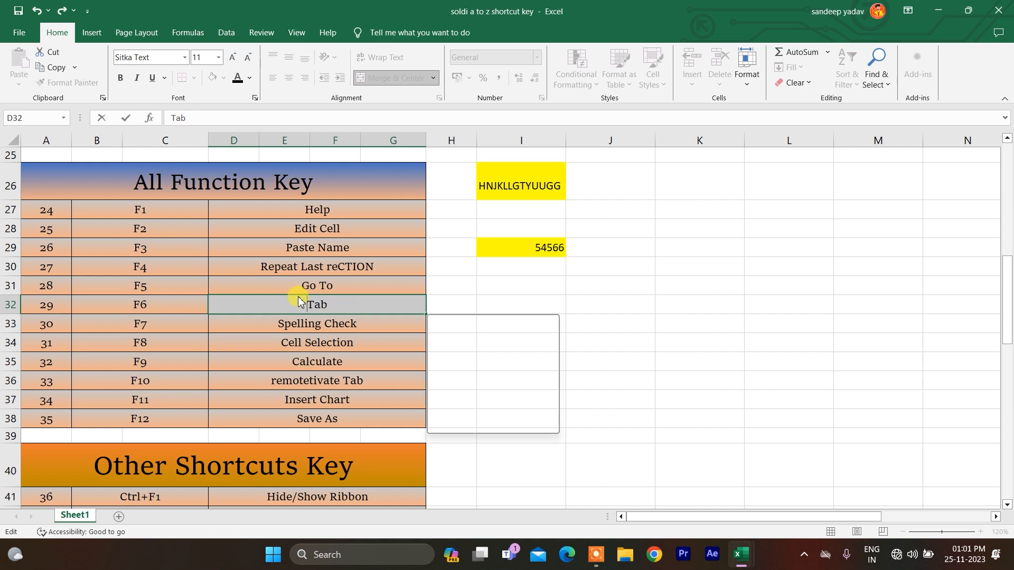
text(TI)
key(BackSpace)
key(BackSpace)
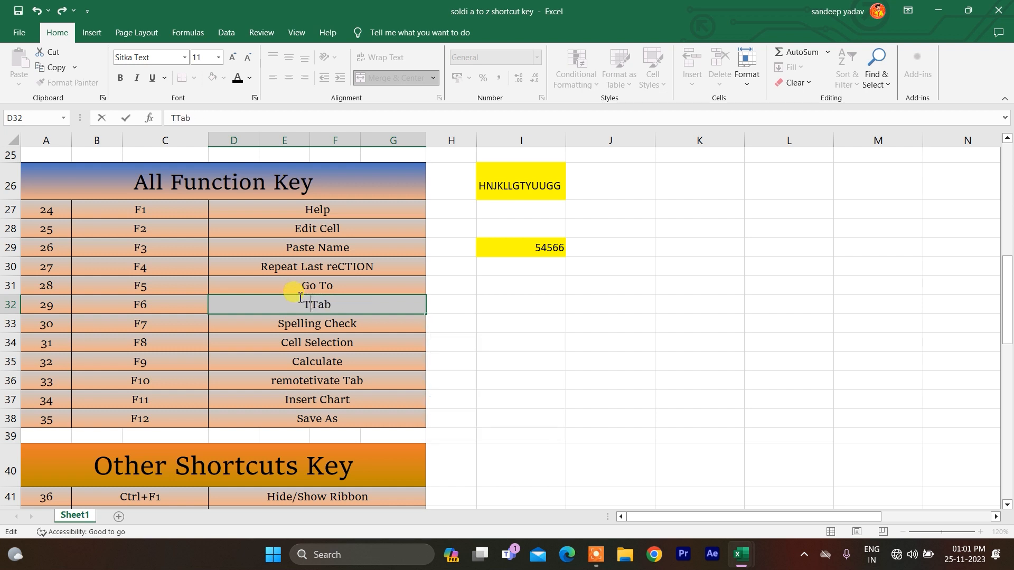
text(aCTIVATE)
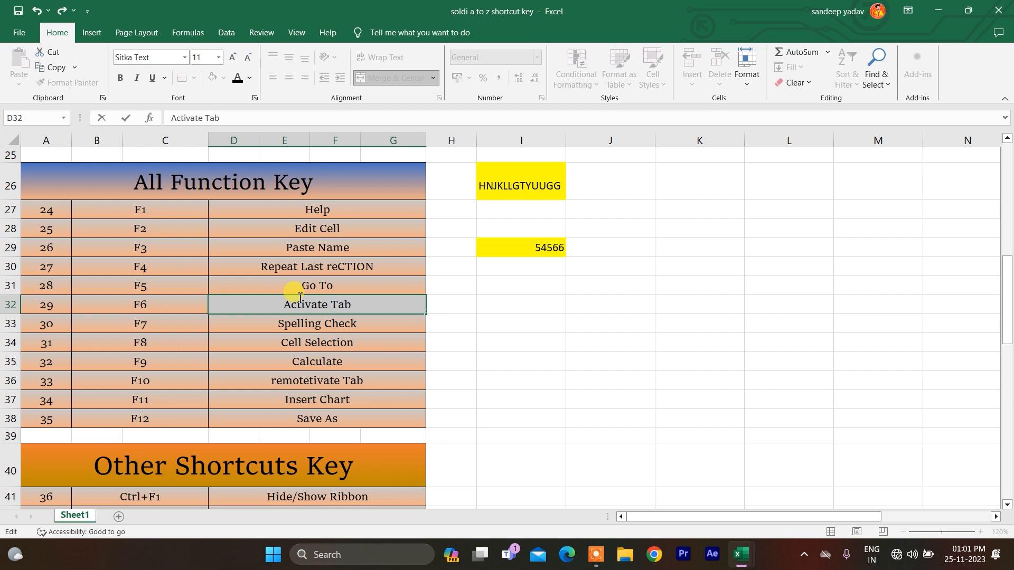
click(398, 358)
click(337, 299)
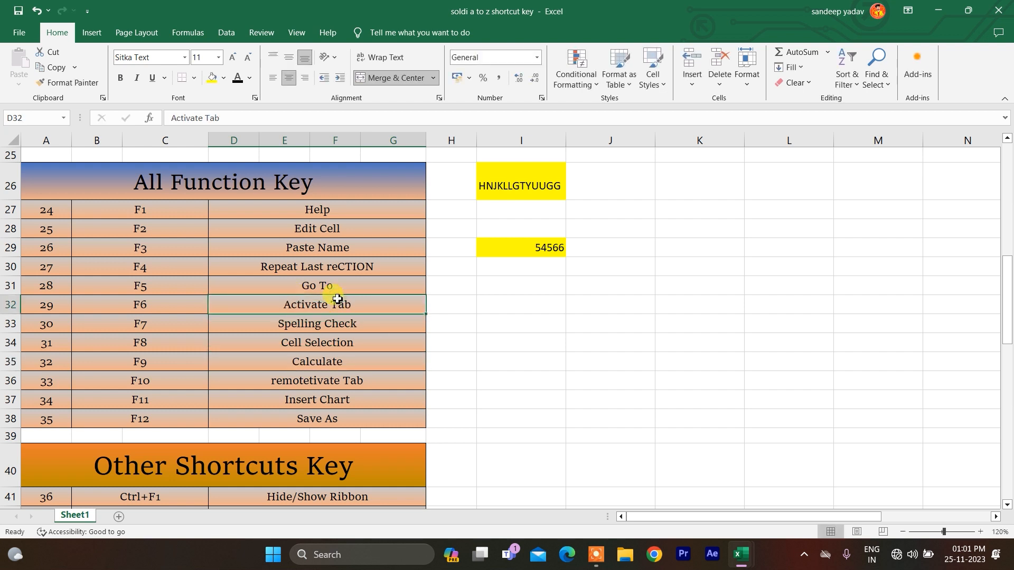
Copy the "Activate Tab" description from D32 into the F10 description in D36 and end the copy mode
key(ctrl+c)
click(320, 381)
key(ctrl+v)
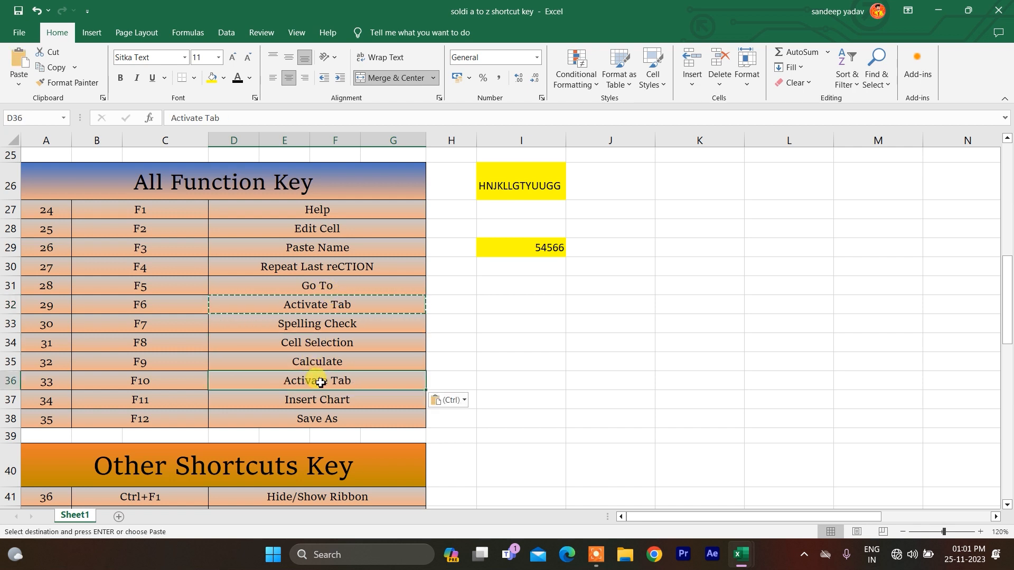
click(283, 299)
key(Escape)
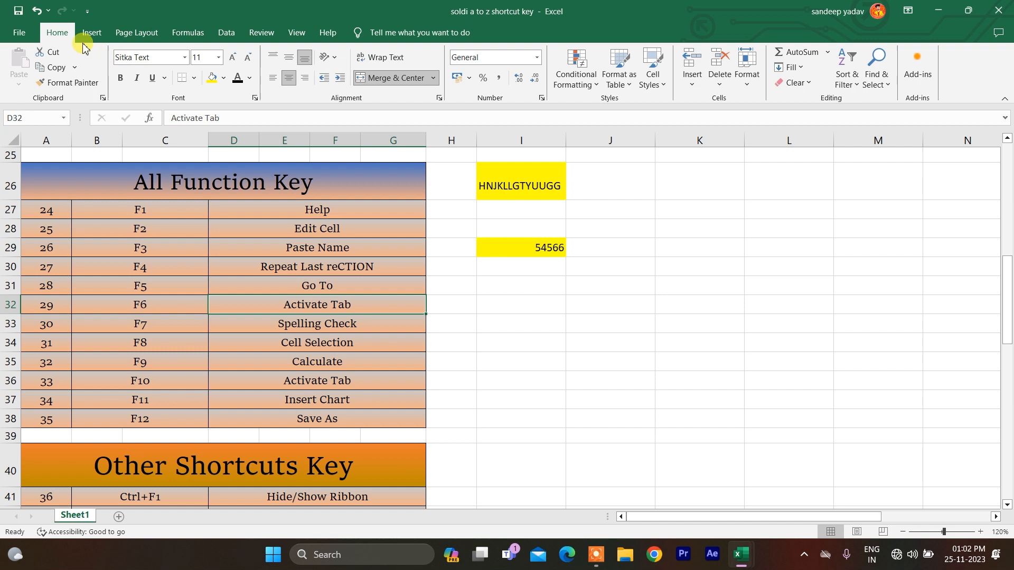
Run the spelling check from cell I26, change "reCTION" to "reaction" in D30, and close the check
click(167, 352)
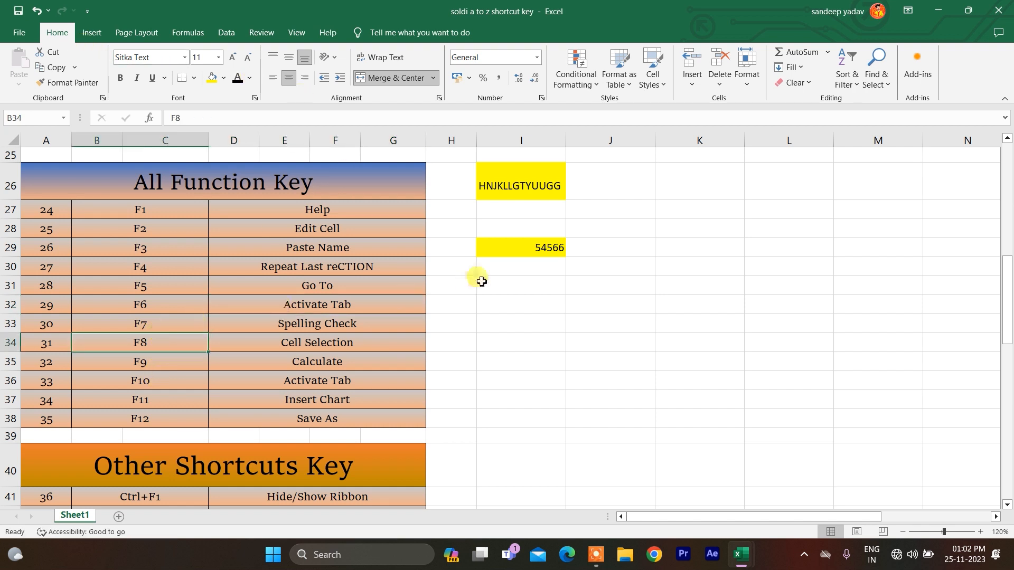
click(522, 190)
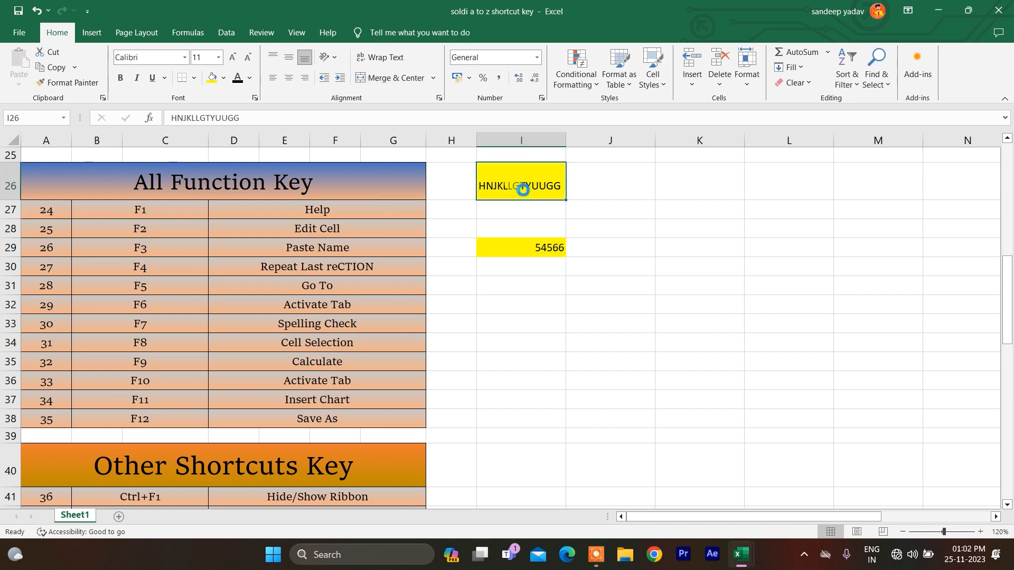
key(F7)
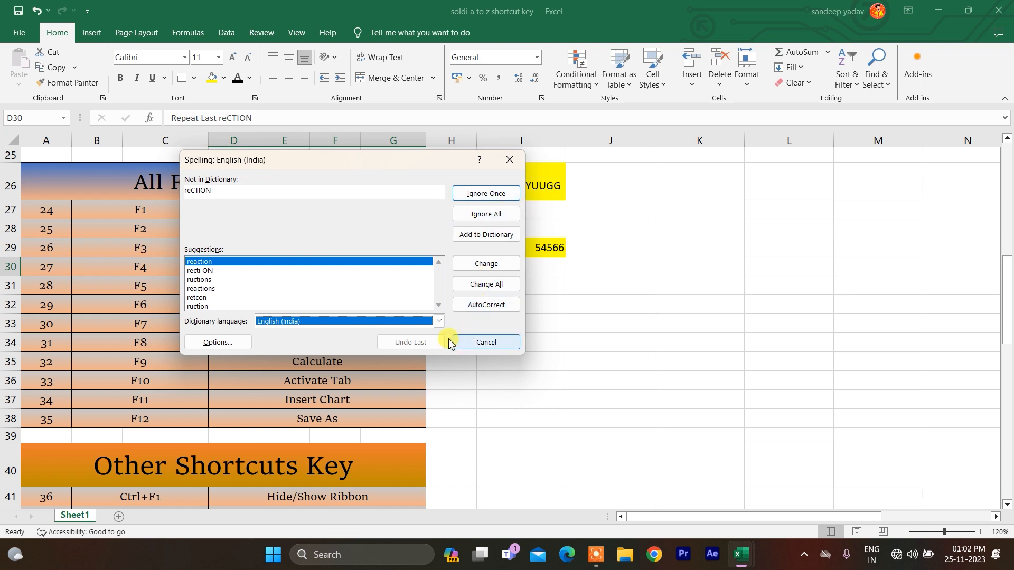
click(496, 266)
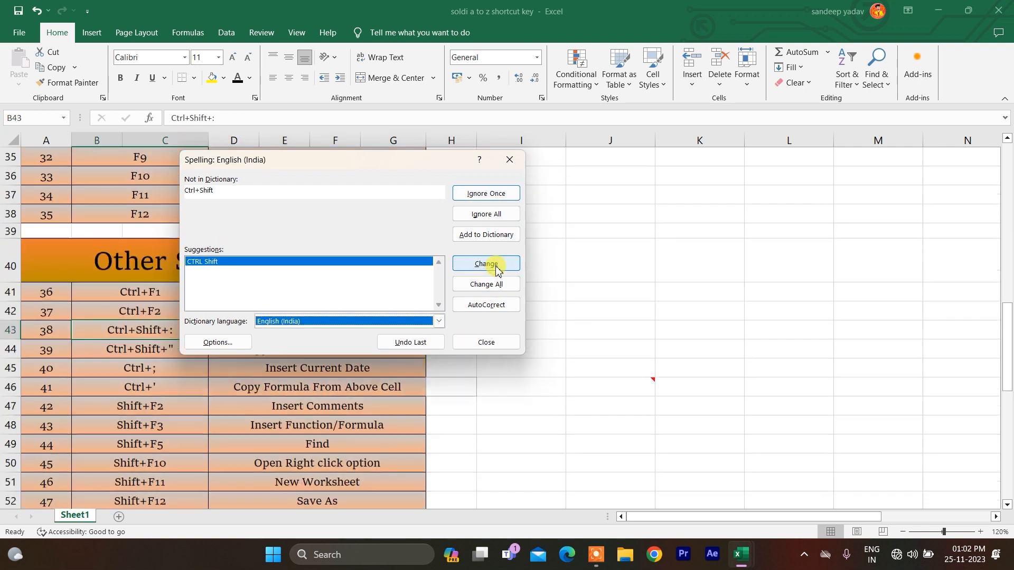
click(508, 159)
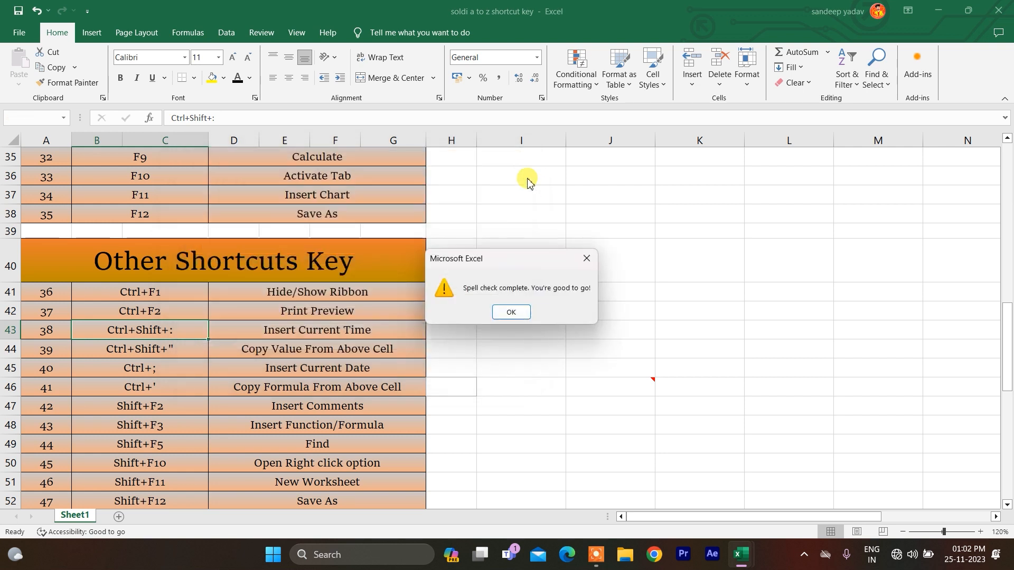
click(511, 312)
Return to cell I26, open the spelling check again, and dismiss it without changing anything
click(525, 213)
key(Up)
key(Up)
key(Up)
key(Up)
key(Up)
key(Up)
key(Up)
key(Up)
key(Up)
key(Up)
key(Up)
key(Up)
key(Up)
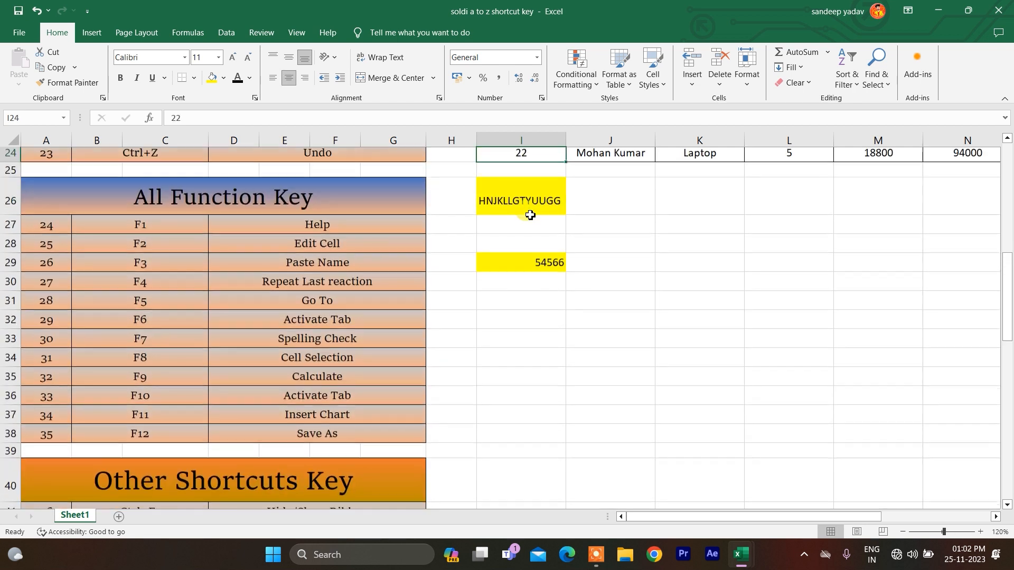
key(Down)
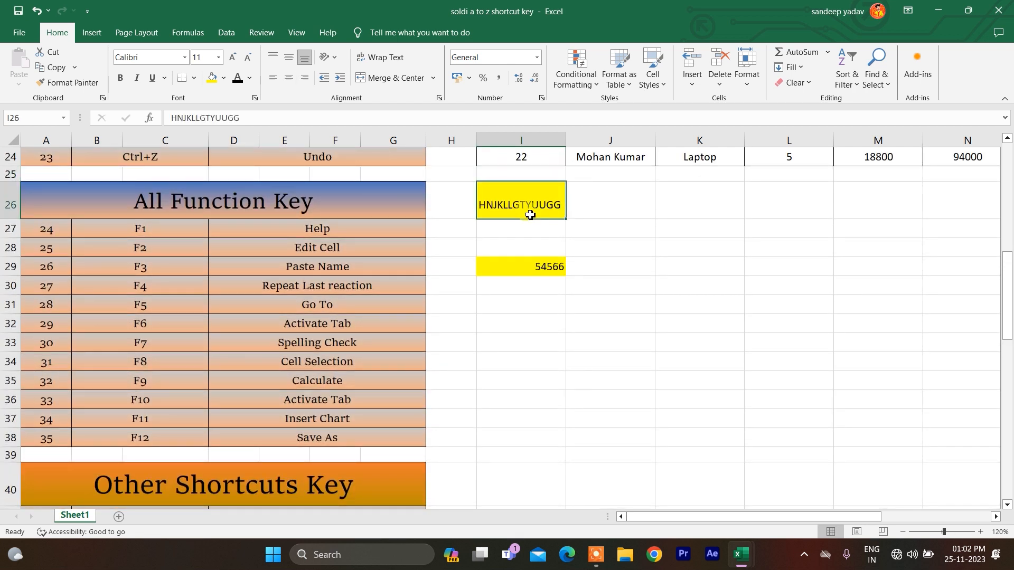
key(F7)
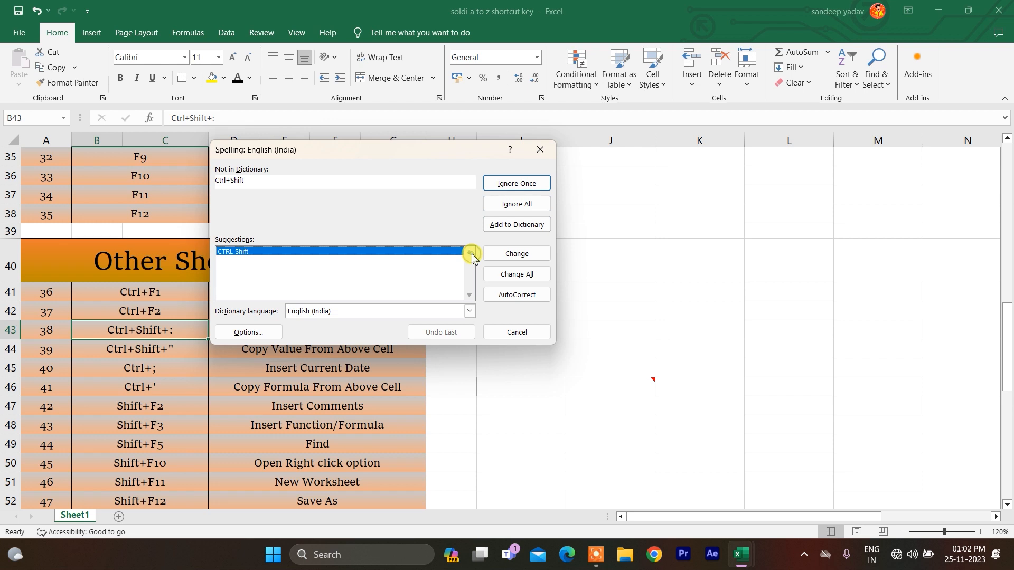
click(549, 151)
Reopen the spelling check from cell I26 and switch its dictionary language to English (Australia)
click(528, 162)
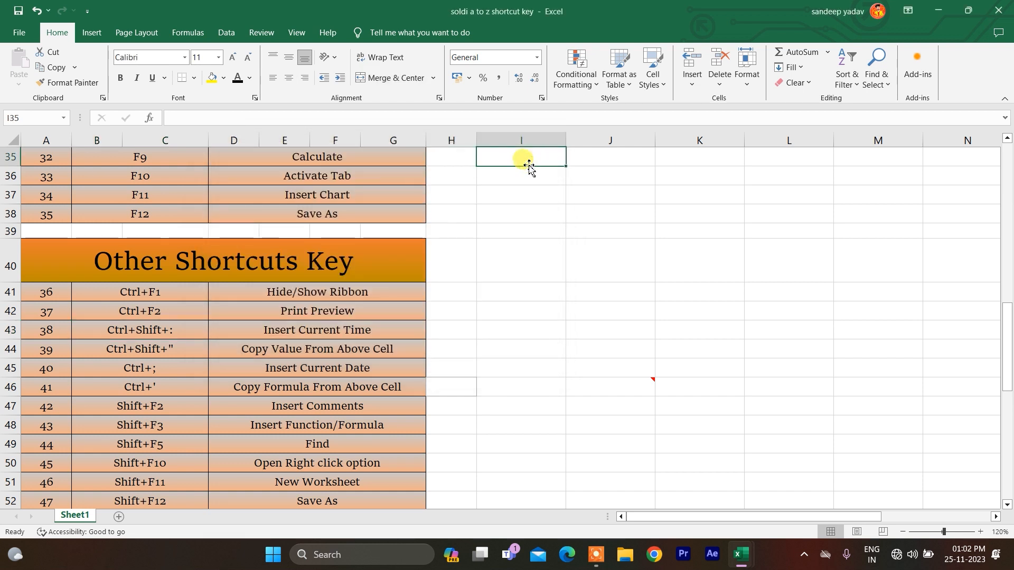
key(Up)
key(Up)
key(Up)
key(Up)
key(Up)
key(Up)
key(Up)
key(Up)
key(Up)
key(Down)
key(Up)
scroll(528, 165, up, 1)
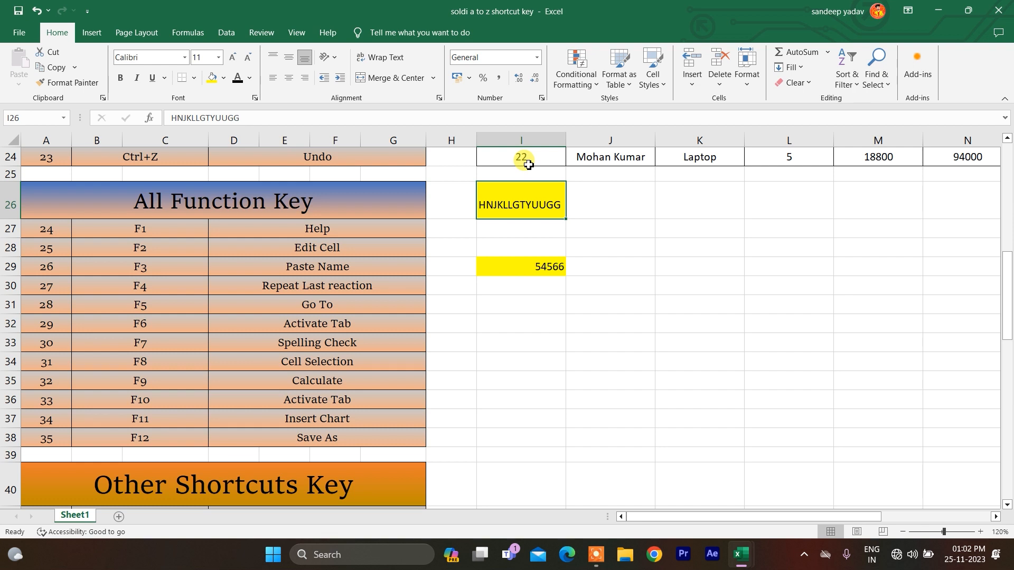
key(F7)
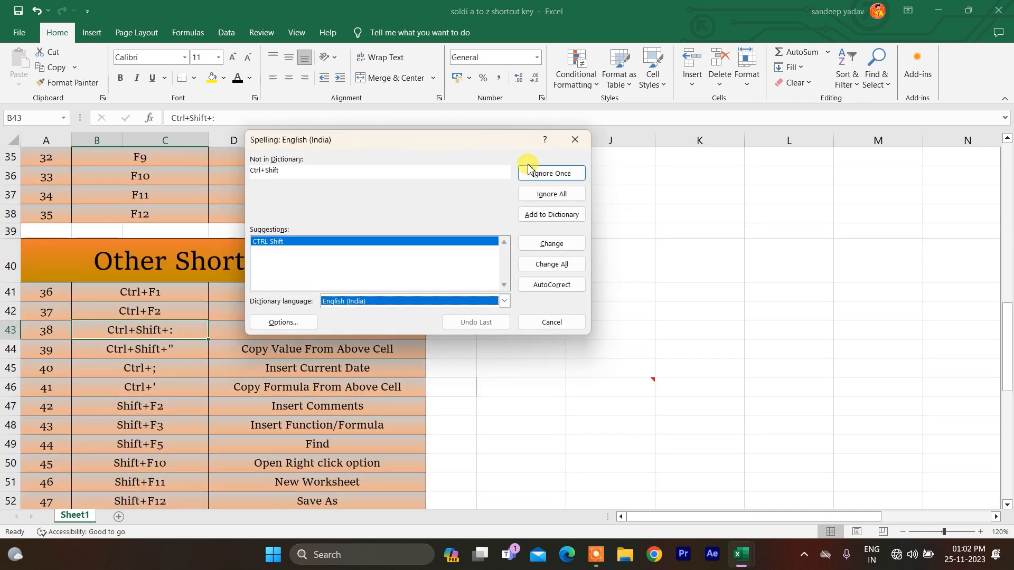
click(388, 302)
click(365, 315)
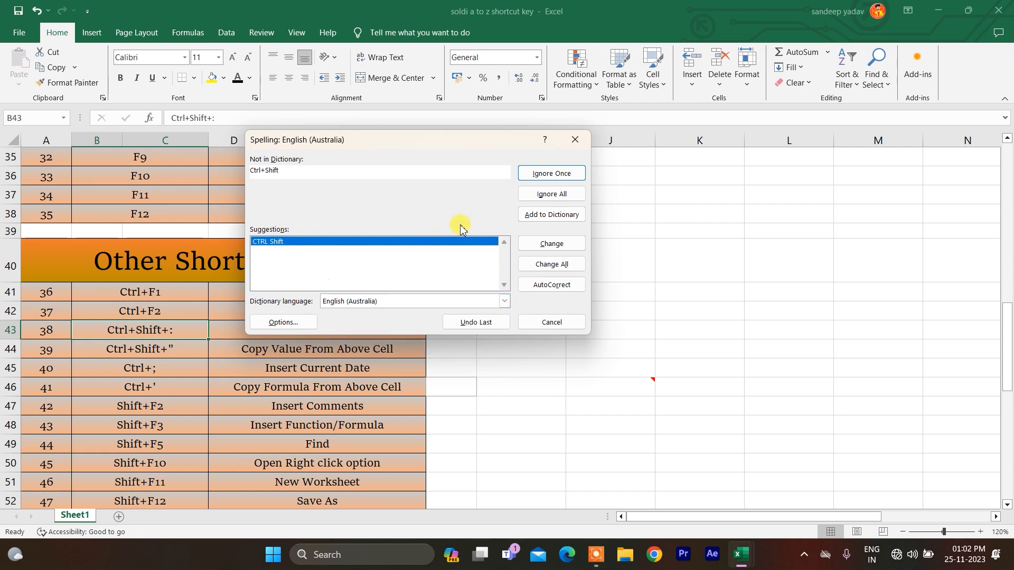
Try the suggested "CTRL Shift" replacement, undo the last spelling action, and close the check
click(544, 245)
click(473, 326)
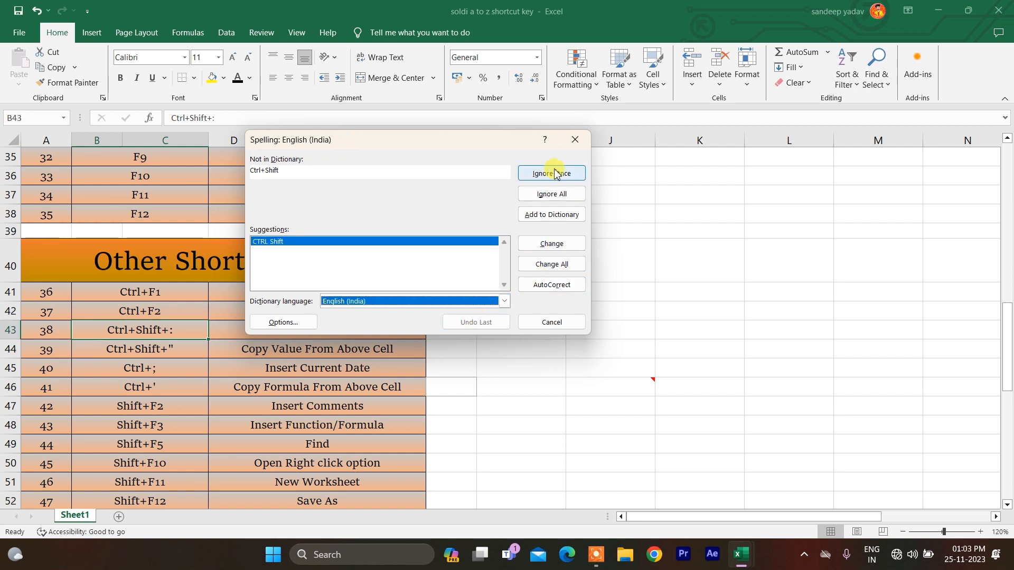
click(549, 316)
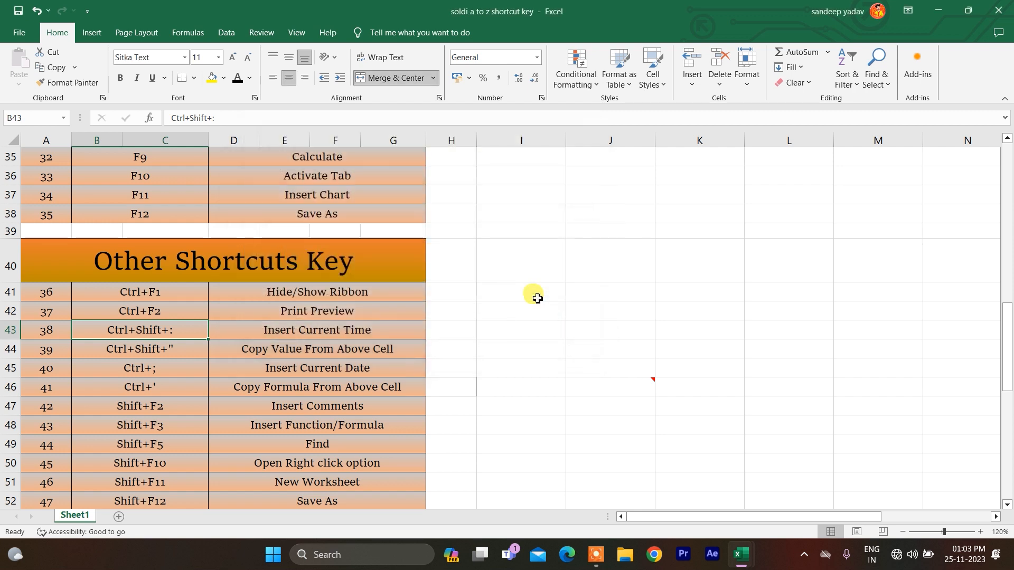
Go back up to the All Function Key list and review the F7, F8 and F9 entries
click(536, 195)
key(Up)
key(Up)
key(Up)
key(Up)
key(Up)
key(Up)
key(Up)
key(Up)
key(Up)
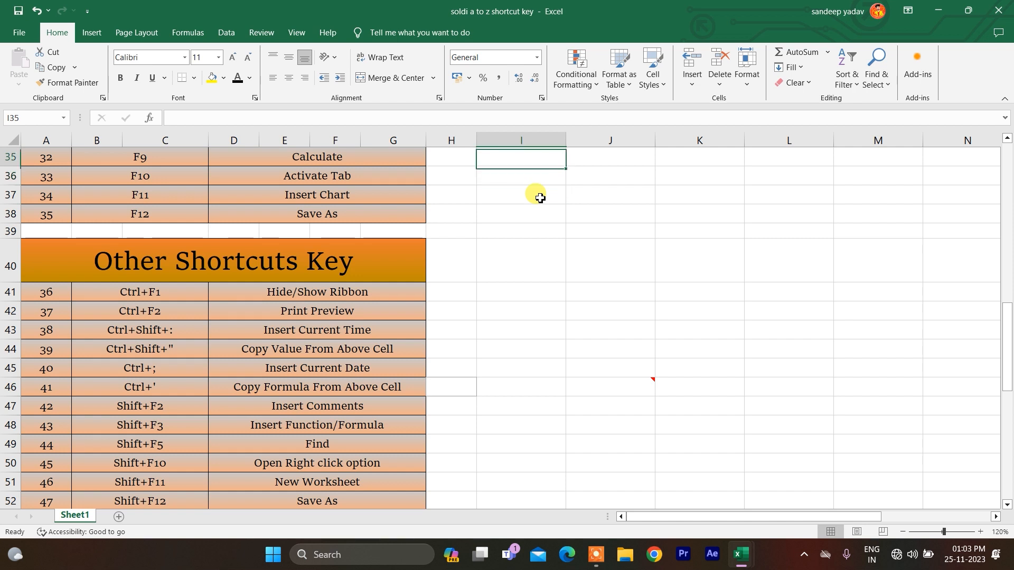
key(Up)
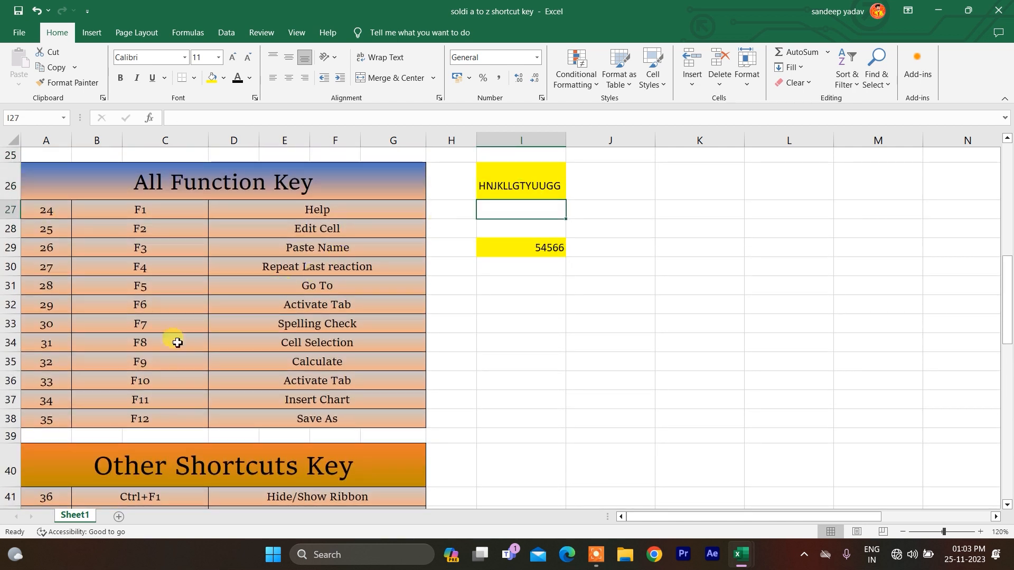
click(147, 345)
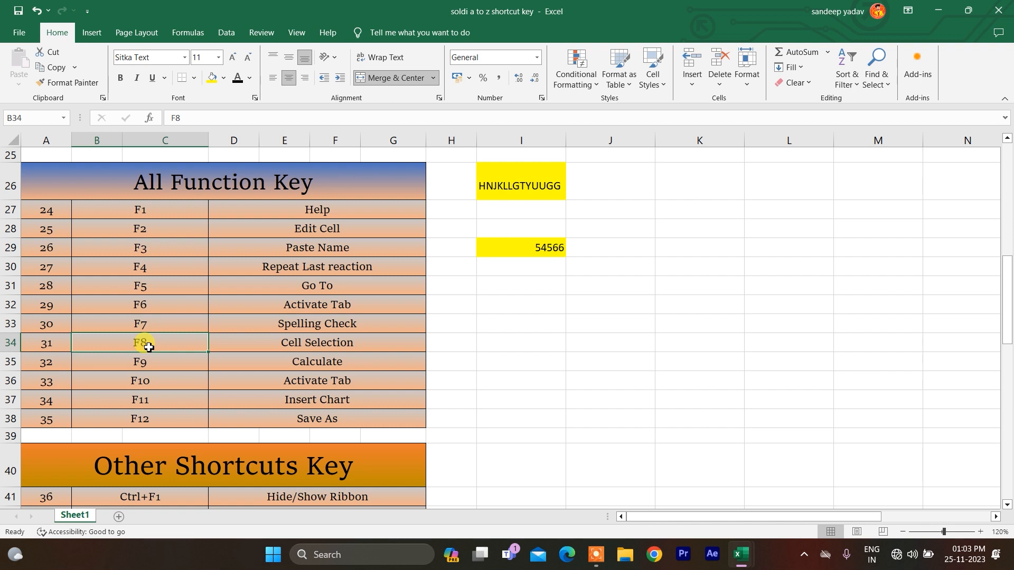
click(359, 319)
click(176, 332)
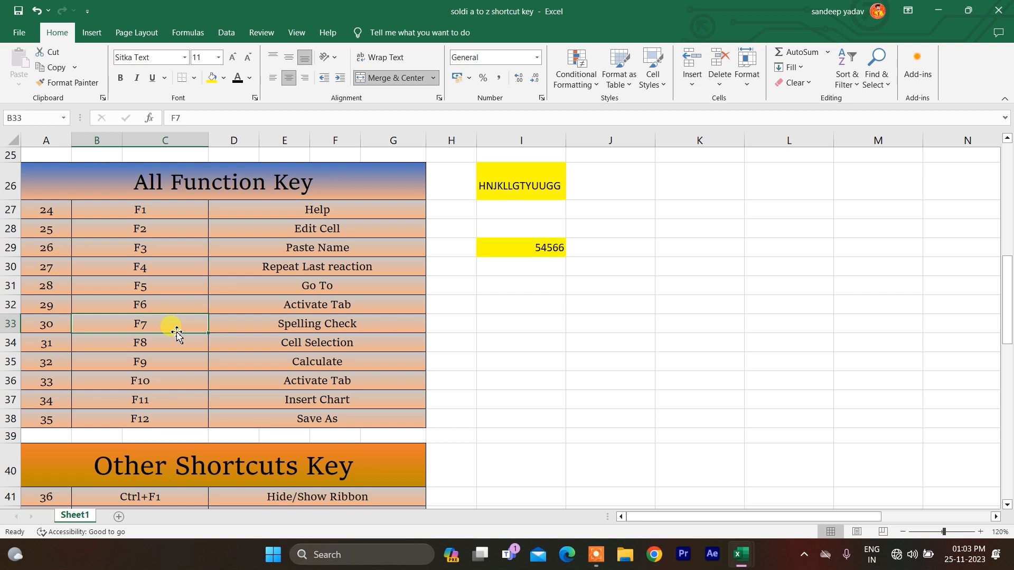
key(Down)
key(Down)
key(Down)
key(Up)
key(Up)
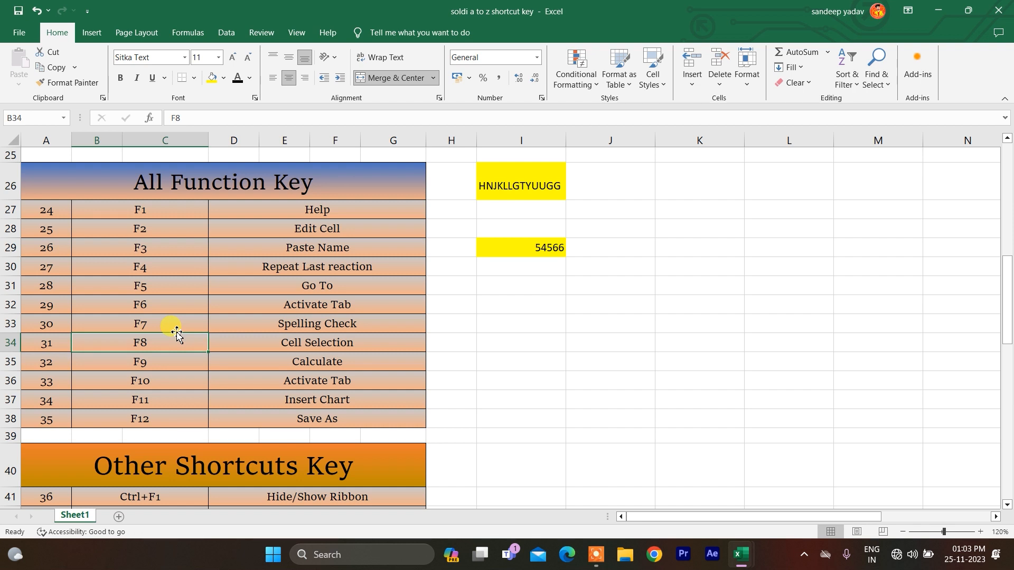
click(301, 357)
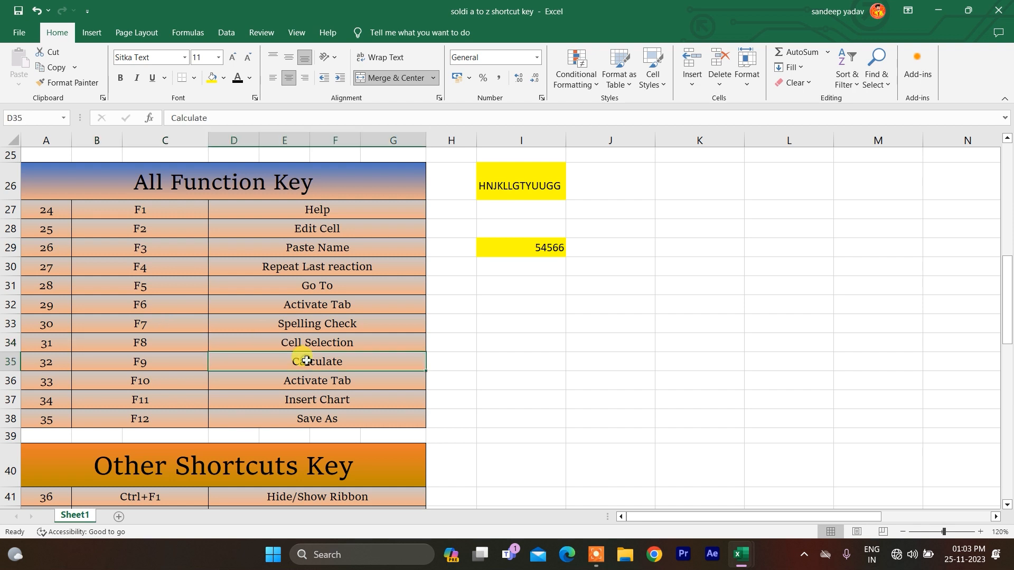
click(169, 358)
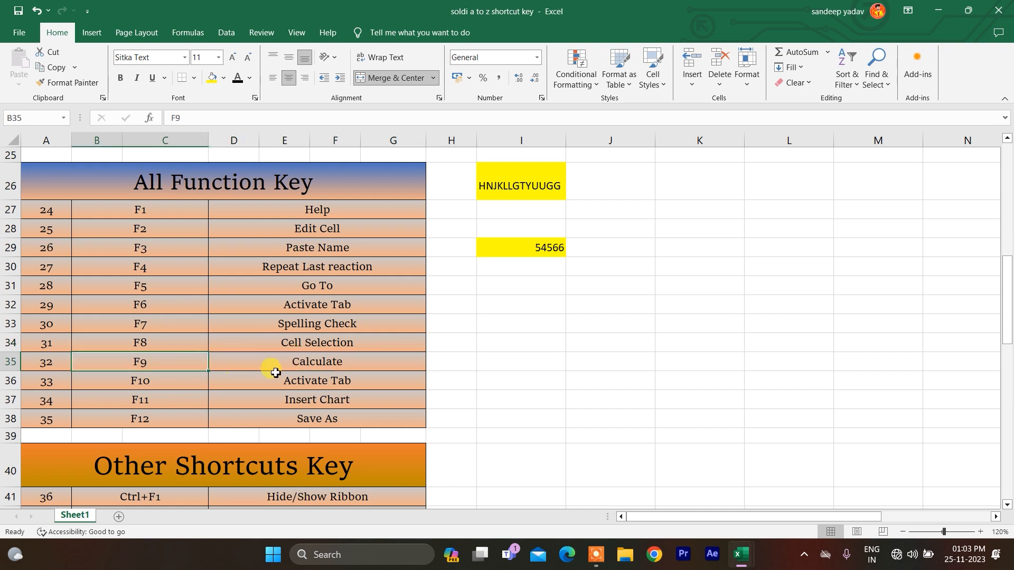
click(306, 366)
click(516, 336)
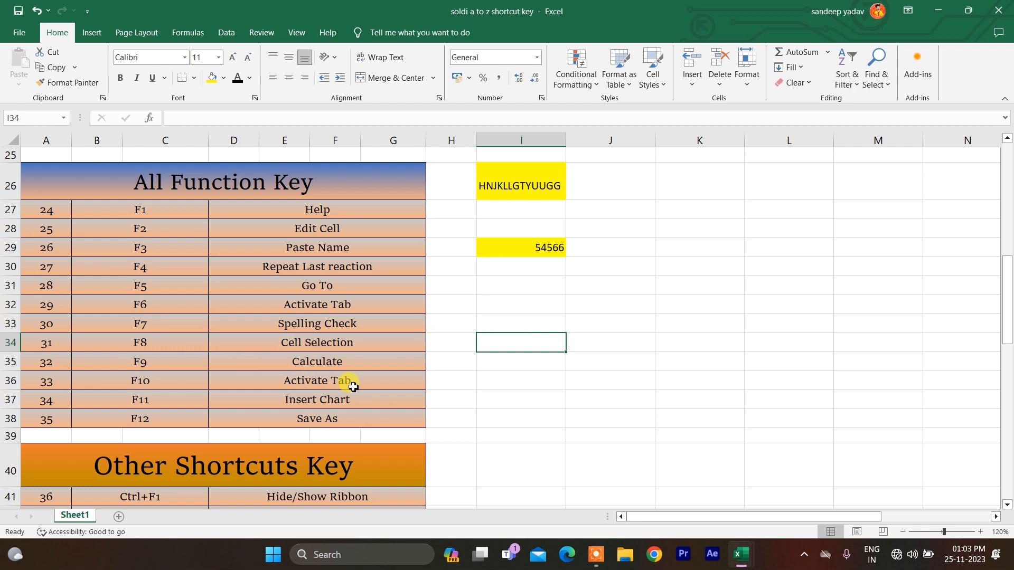
Point out the F11 entry, then select the sample data range J10:N24
click(129, 402)
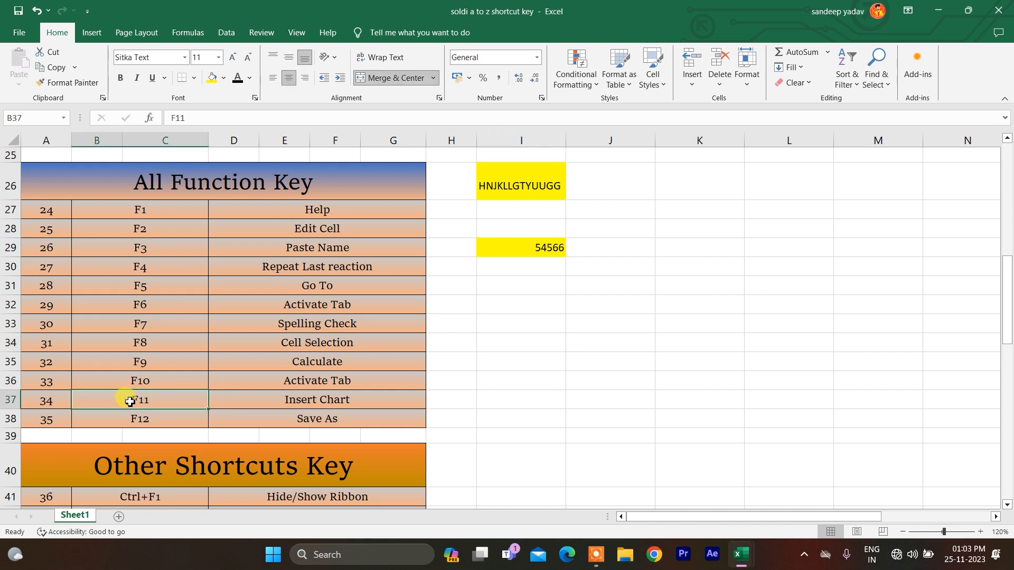
click(647, 288)
key(Up)
key(Up)
key(Up)
key(Up)
key(Up)
key(Up)
key(Up)
key(Up)
key(Up)
key(Up)
key(Up)
key(Up)
key(Up)
key(Up)
key(Up)
key(Up)
key(Up)
key(Up)
key(Up)
key(Up)
key(Up)
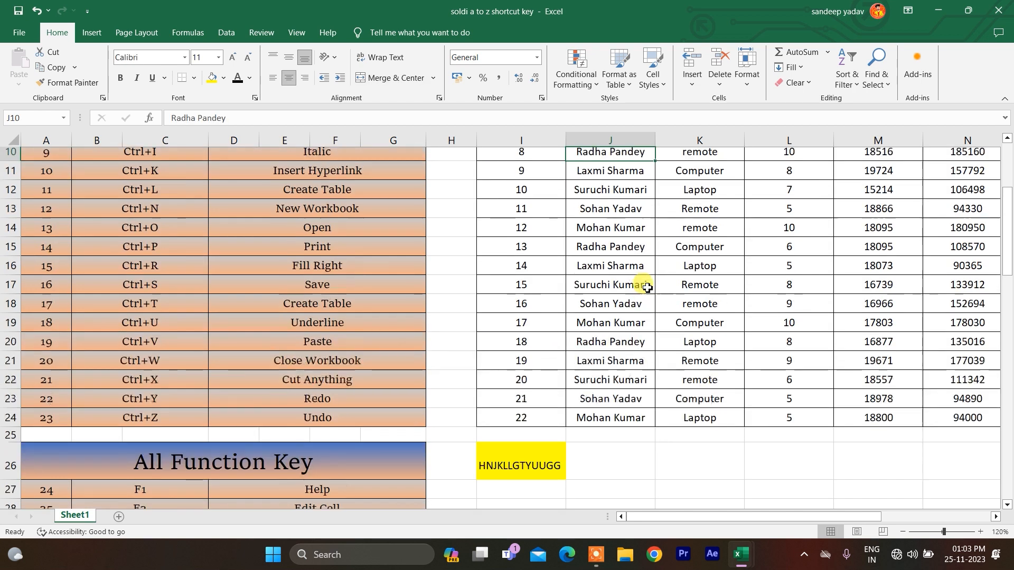
key(ctrl+shift+Down)
key(ctrl+shift+Right)
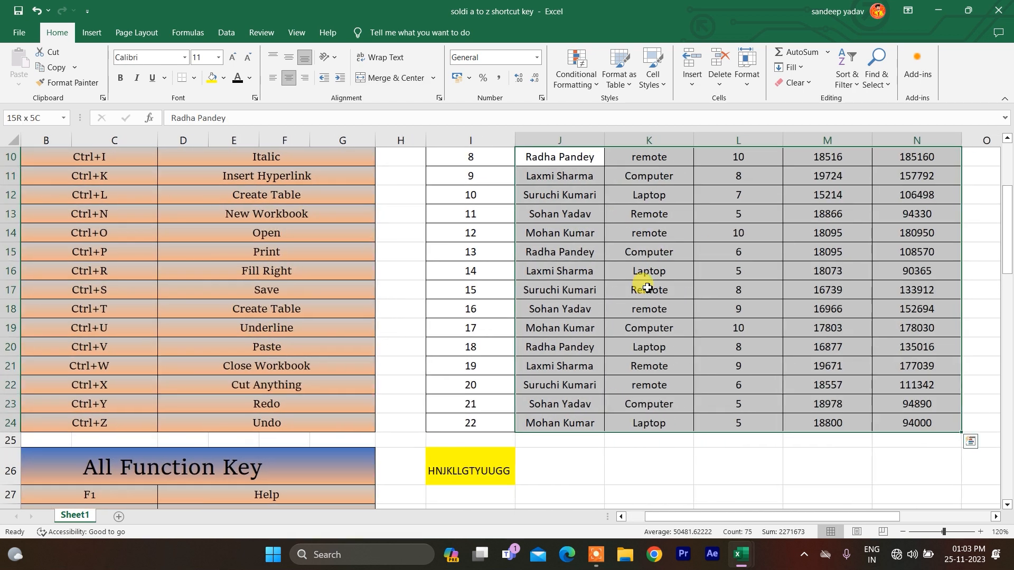
Create a chart on its own sheet from the selected range J10:N24, and return to Sheet1
key(F11)
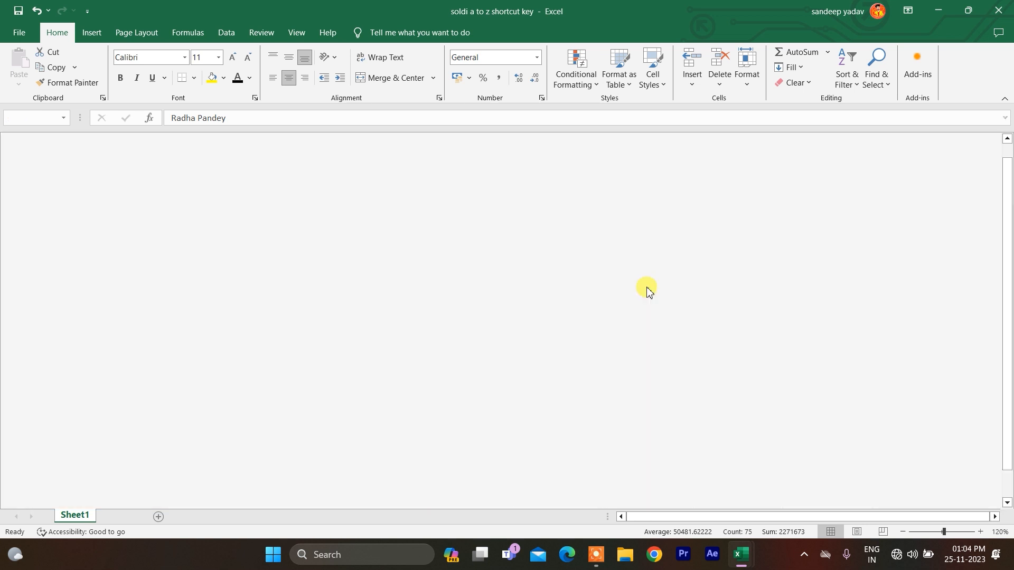
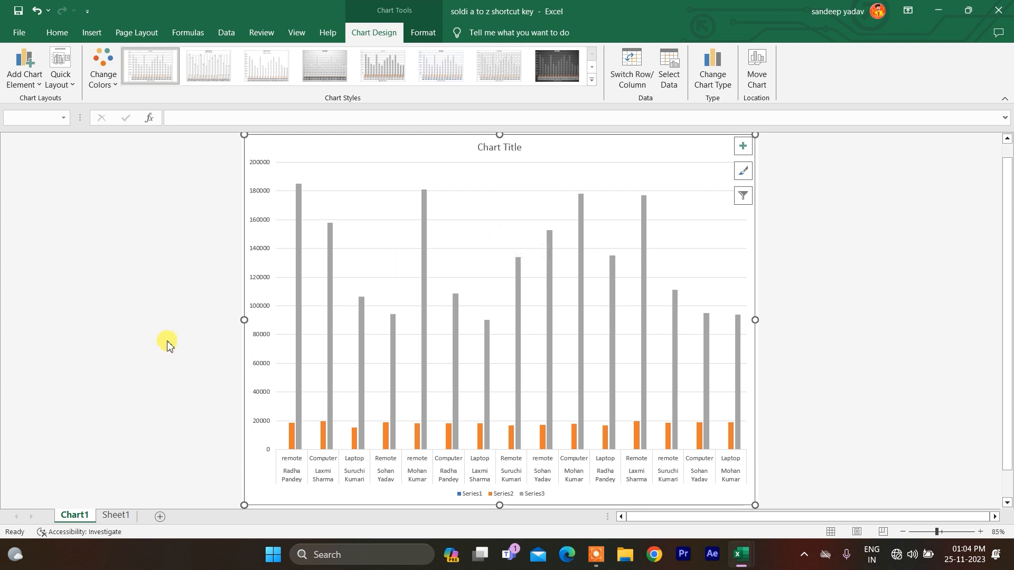
click(112, 518)
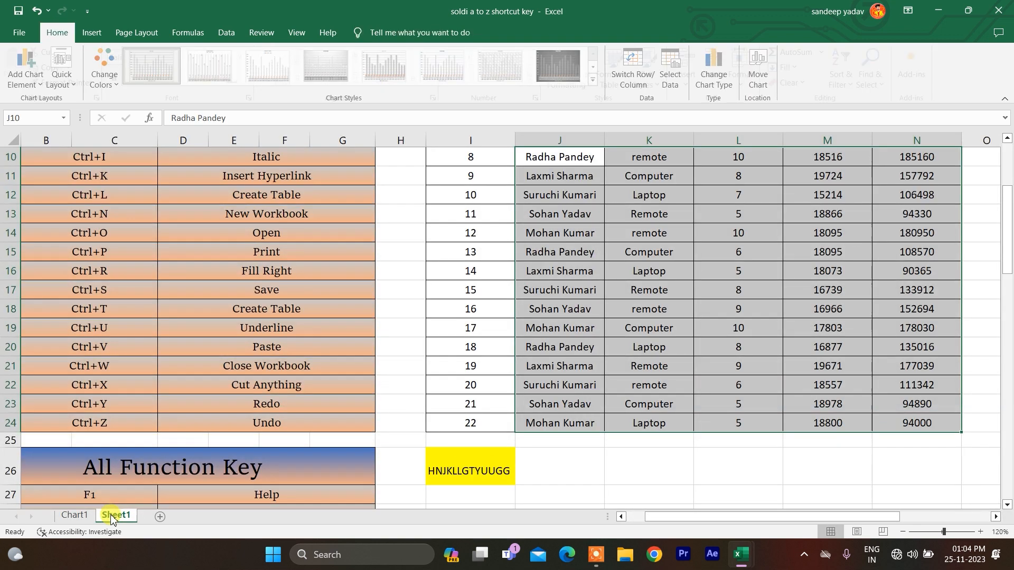
Go to the F12 entry in the All Function Key list, bring up the Save As dialog and cancel it
click(119, 479)
key(Down)
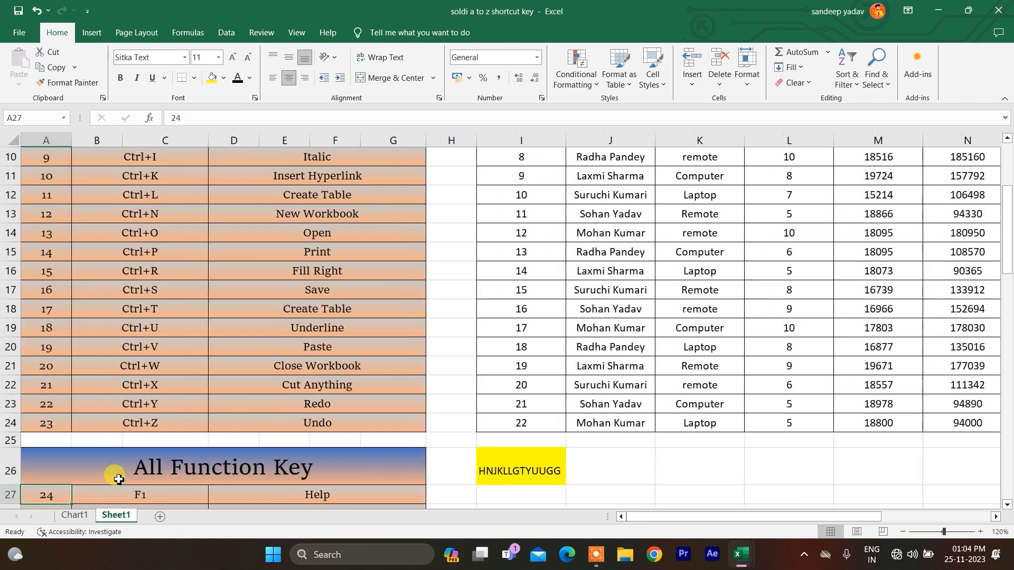
key(Down)
key(Down)
key(Down)
key(Down)
key(Down)
key(Down)
key(Down)
key(Down)
key(Down)
key(Down)
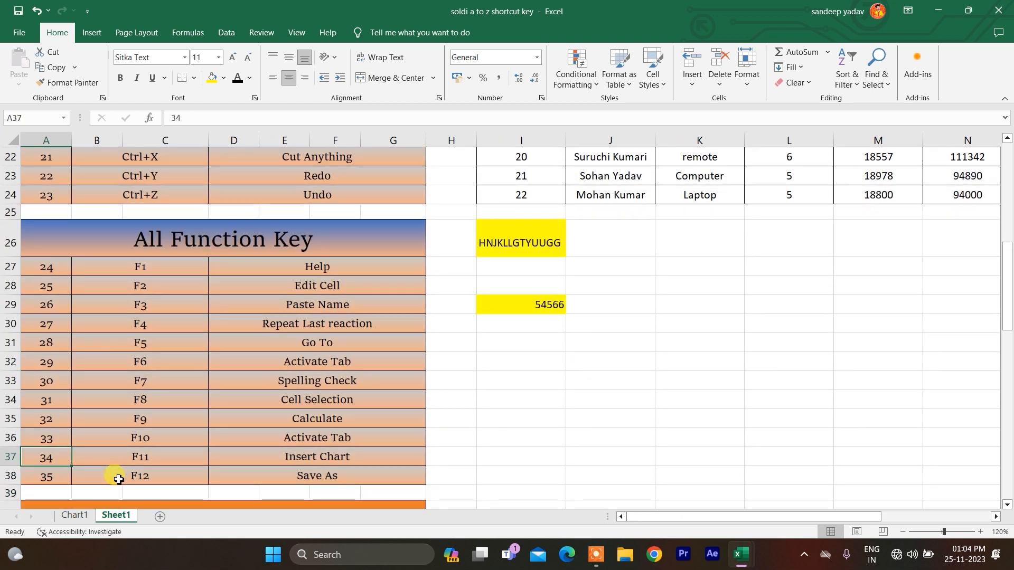
key(F8)
key(Right)
key(Down)
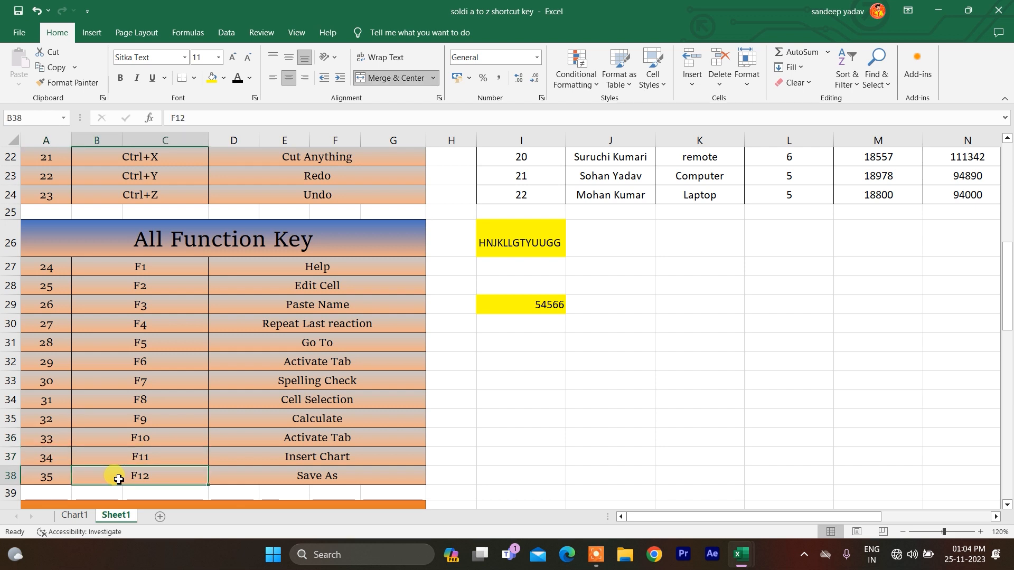
key(F12)
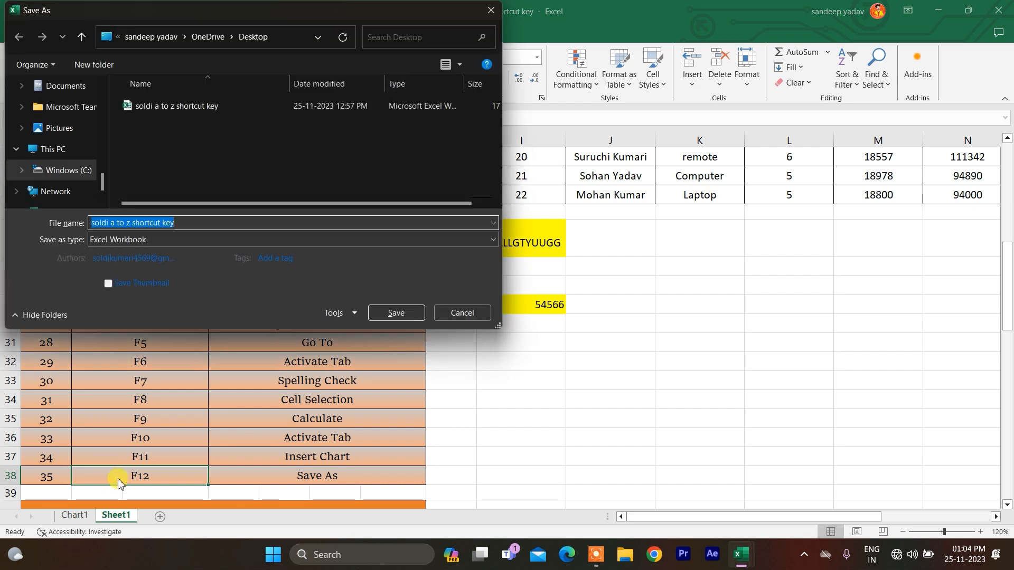
click(460, 315)
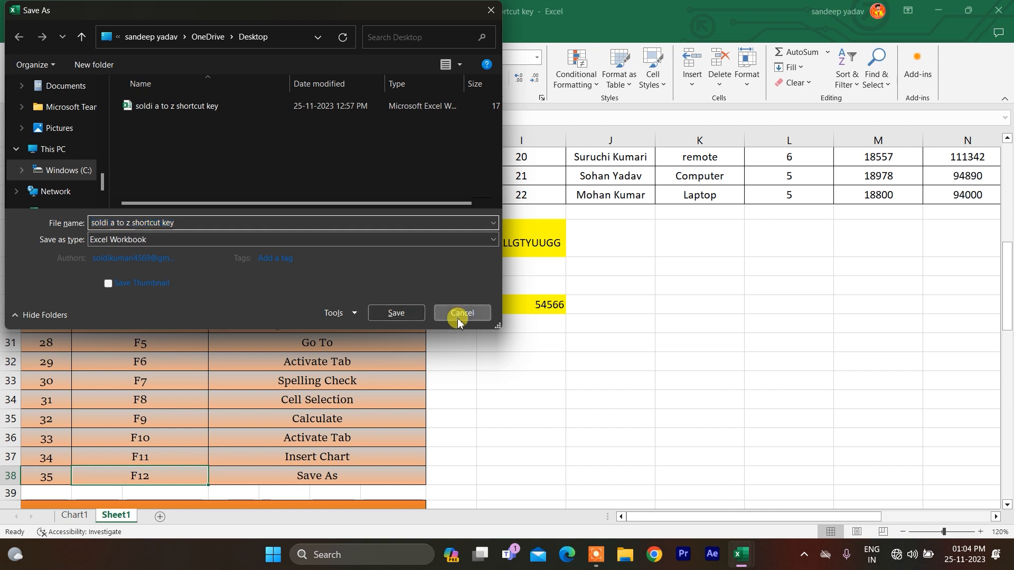
Look through the Other Shortcuts Key list down to the Shift+F12 Save As entry in row 52
click(300, 341)
key(Down)
key(Down)
key(Down)
key(Down)
key(Down)
key(Down)
key(Down)
key(Down)
key(Down)
key(Down)
key(Down)
key(Down)
key(Down)
key(Down)
key(Down)
key(Down)
key(Down)
key(Down)
key(Down)
key(Down)
key(Down)
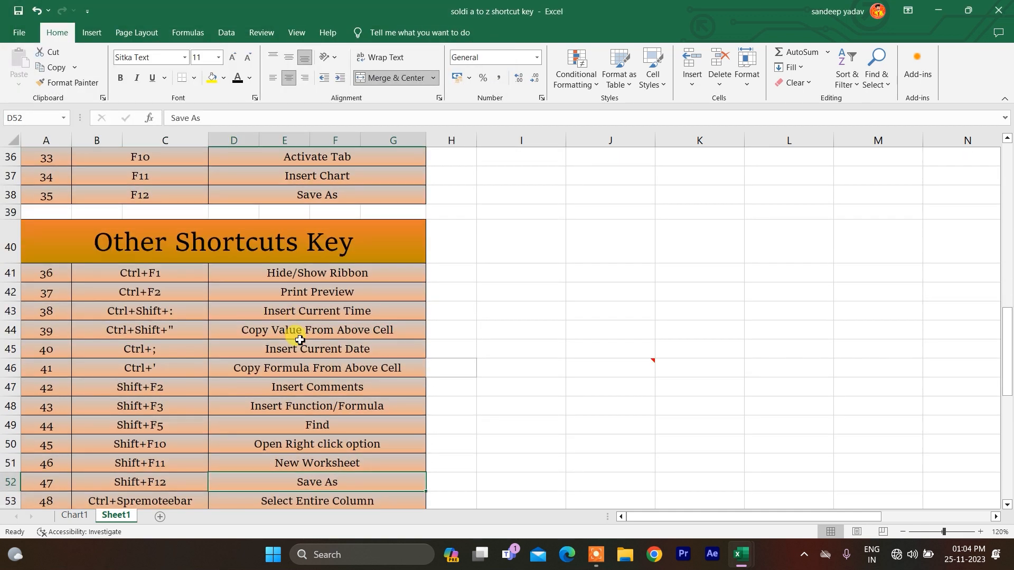
Go back up to the Ctrl+F1 entry in B41, hide the ribbon and show it again
key(Up)
key(Up)
key(Up)
key(Up)
key(Up)
key(Up)
key(Up)
key(Up)
key(Up)
key(Up)
key(Up)
key(Left)
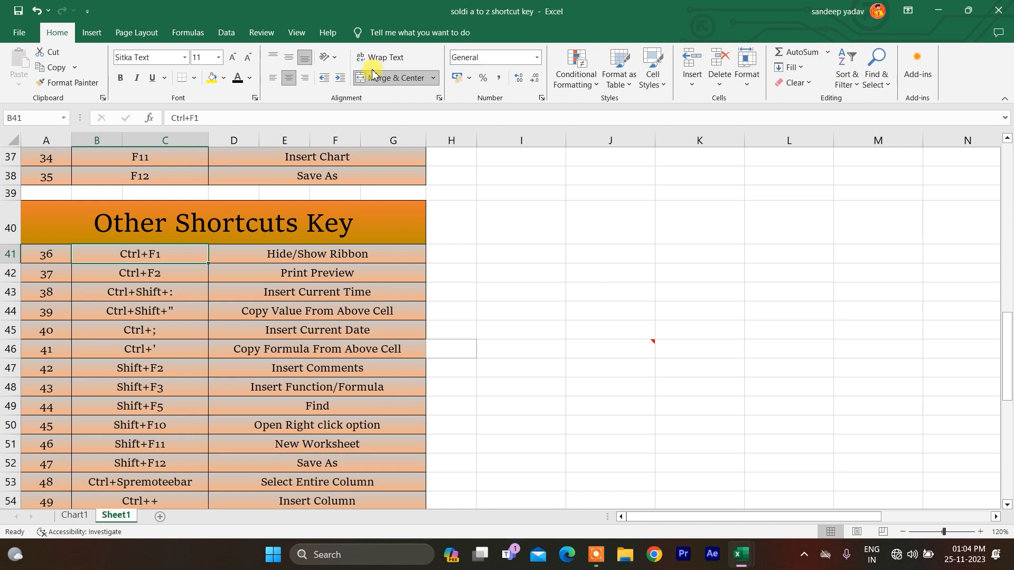
key(ctrl+F1)
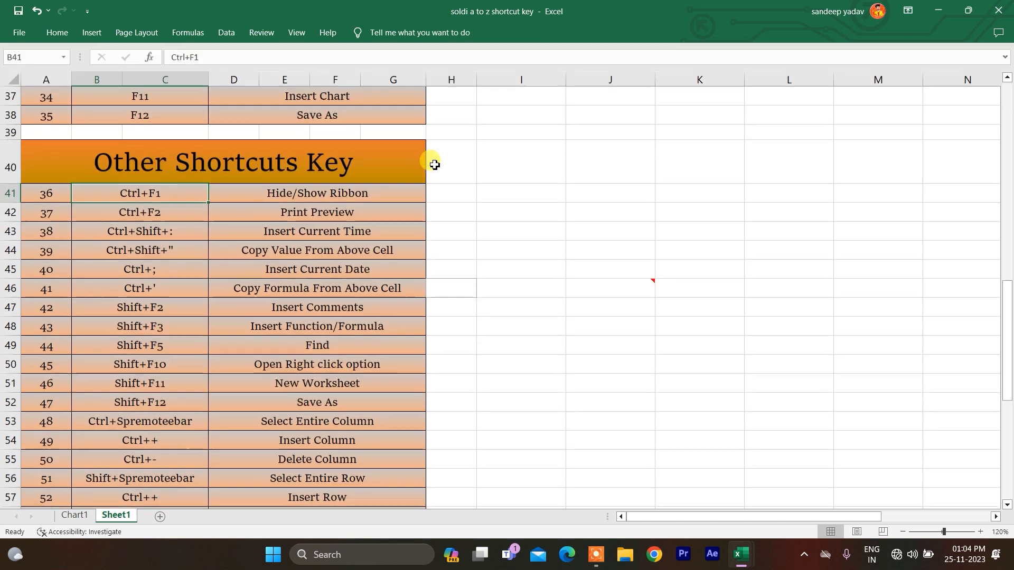
key(ctrl+F1)
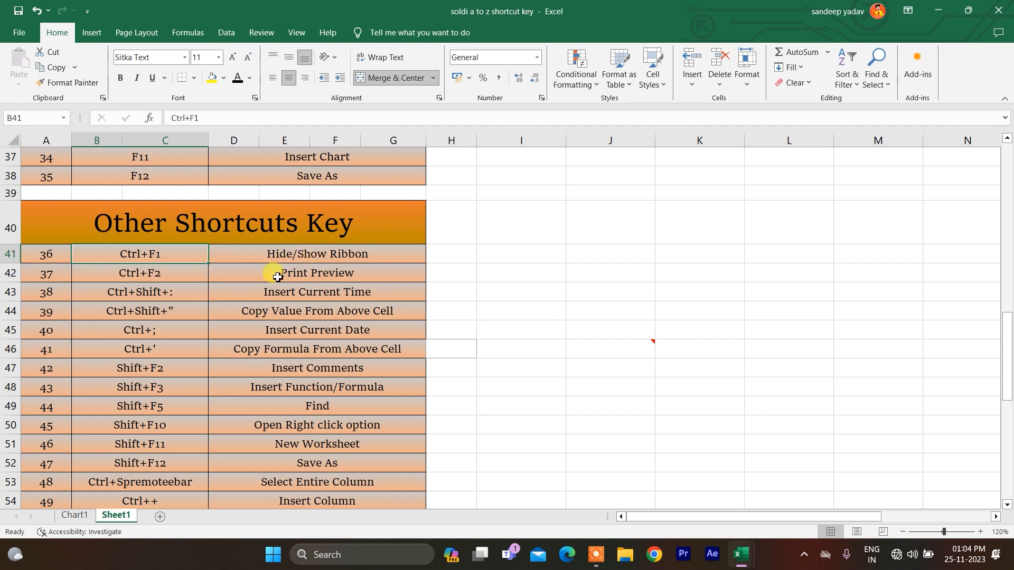
Open the print preview from the Print Preview entry, set Landscape Orientation, and return to the worksheet
click(295, 281)
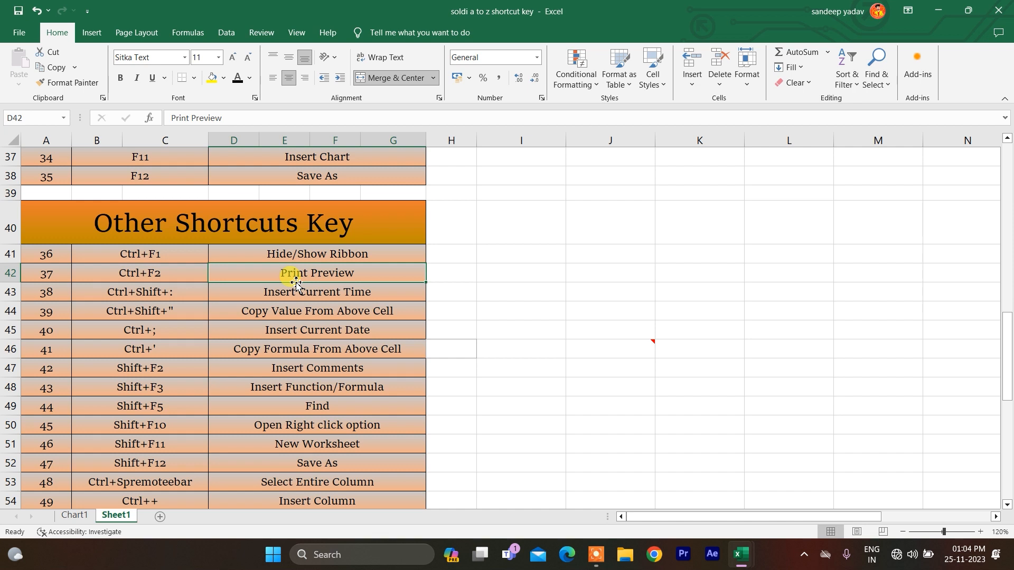
key(ctrl+F2)
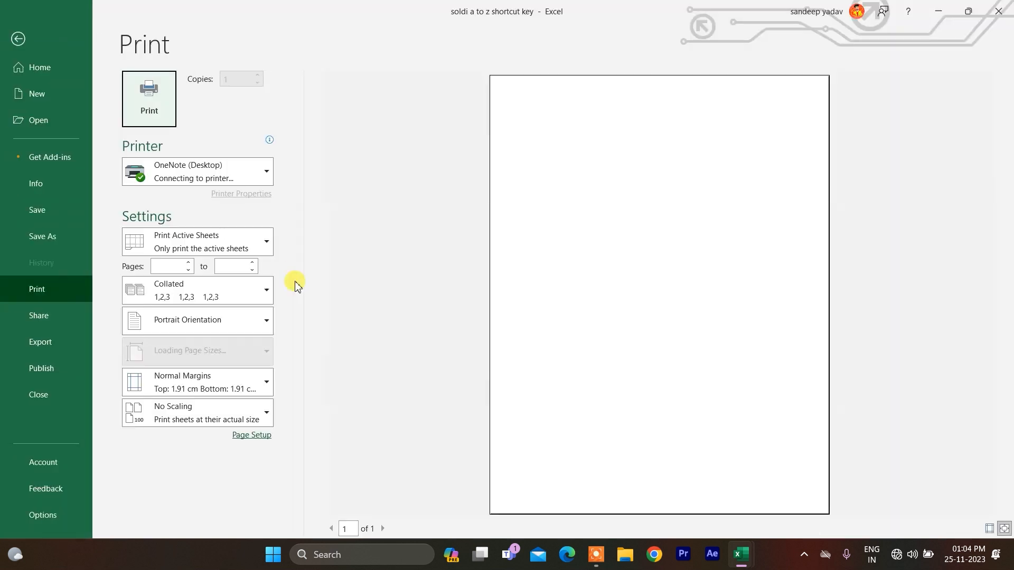
click(206, 323)
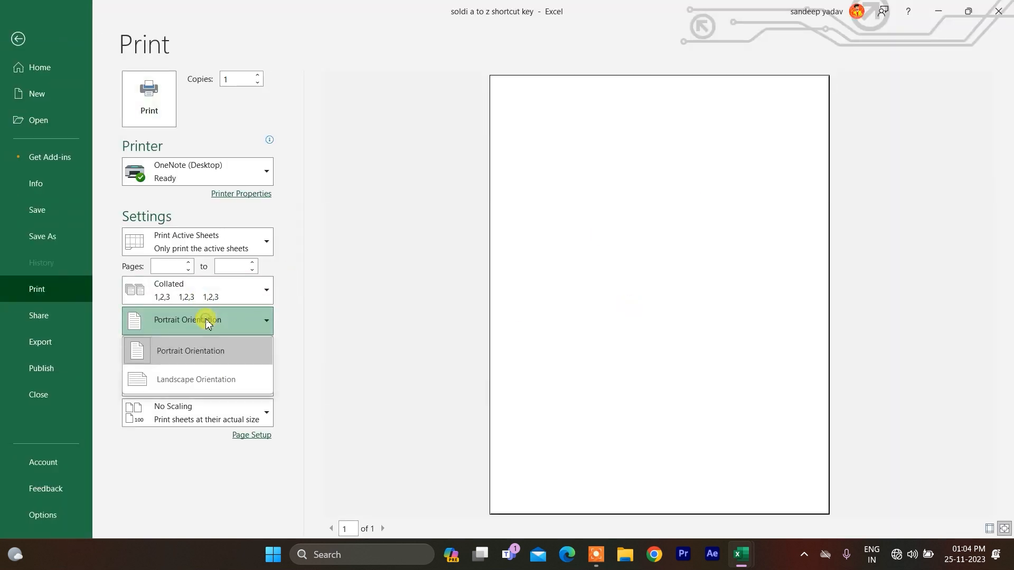
click(169, 381)
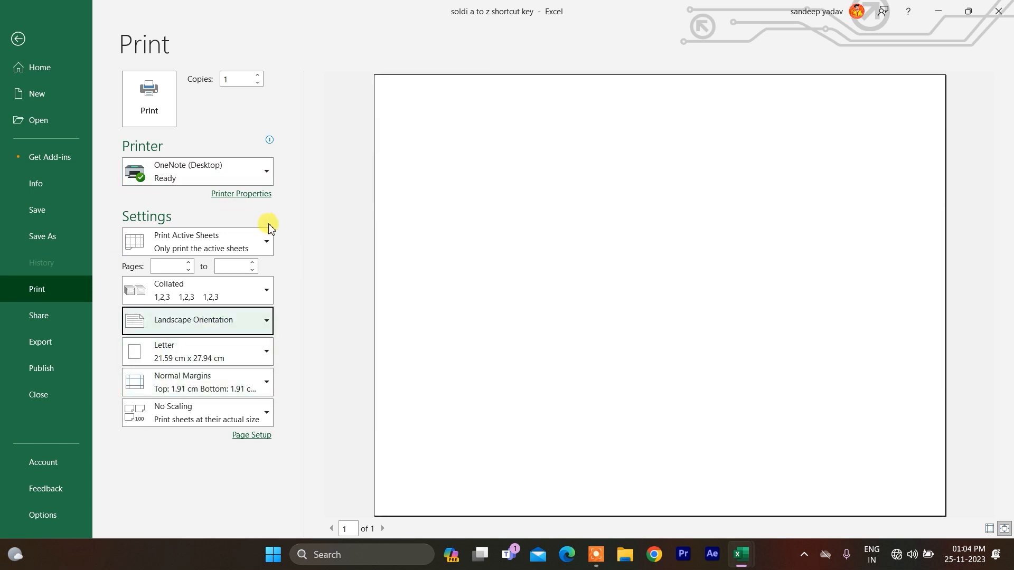
click(18, 39)
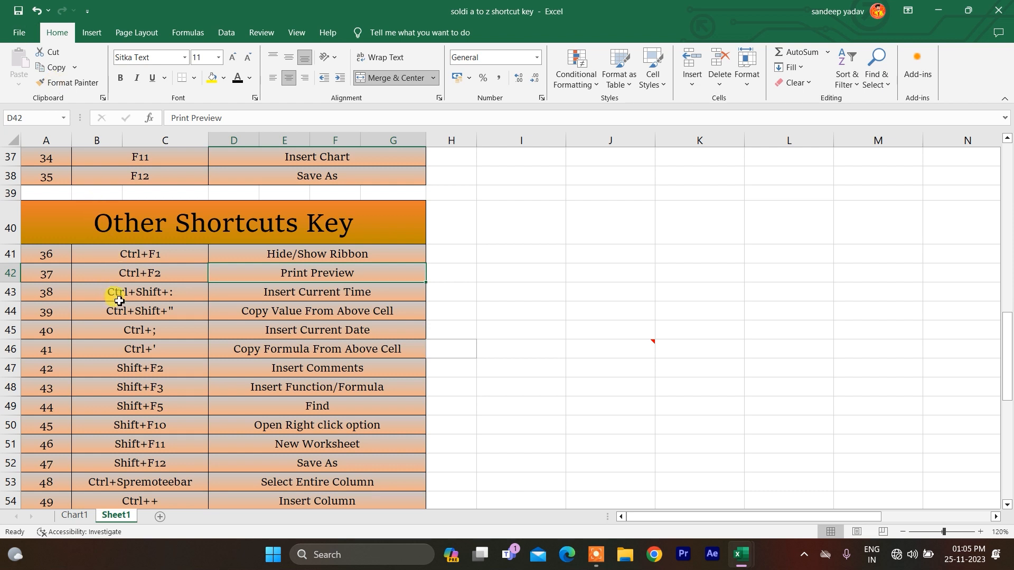
Insert the current time in cell H43
click(471, 295)
key(ctrl+shift+semicolon)
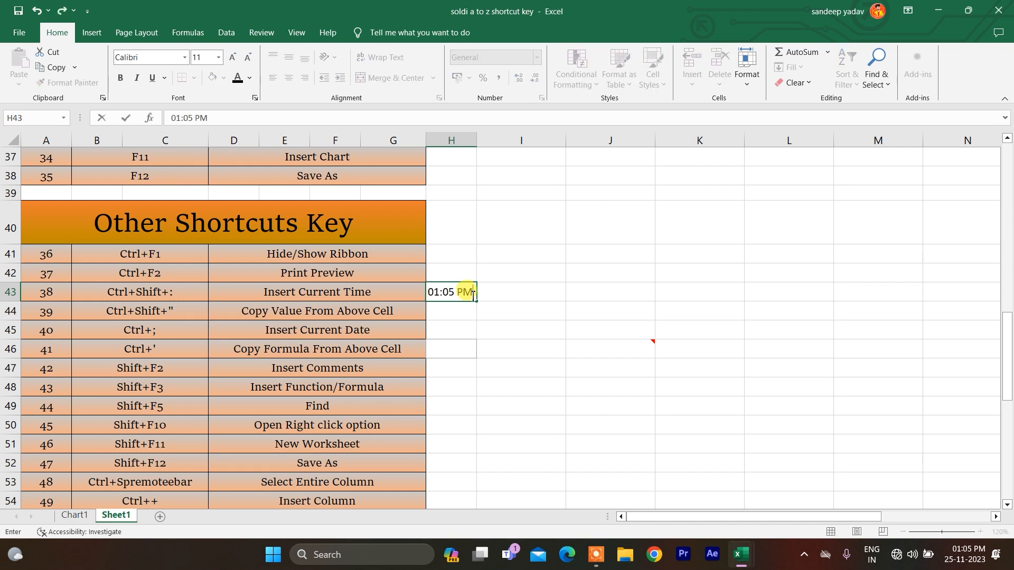
key(Return)
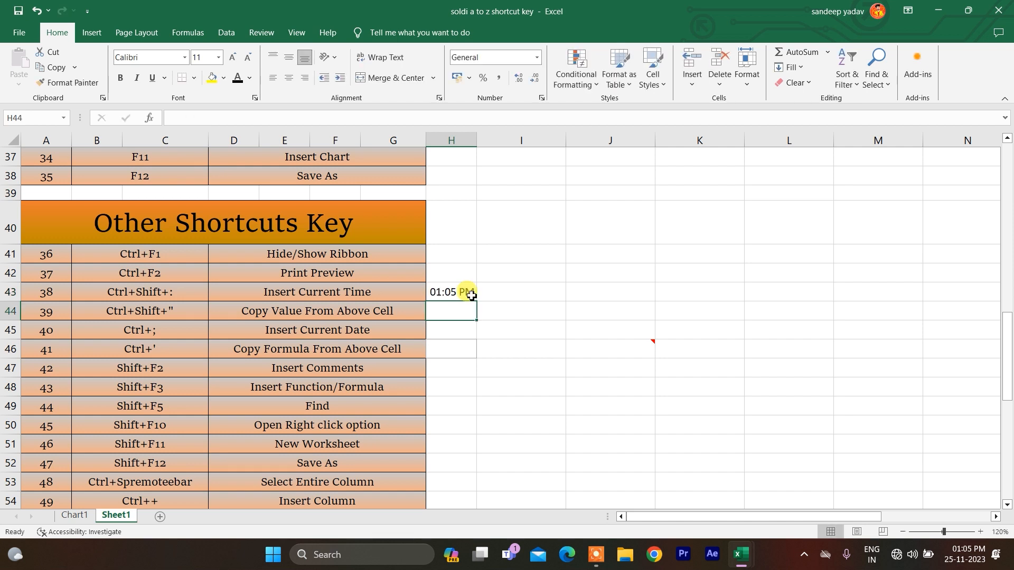
Point out the Copy Value From Above Cell entry, and copy the value of H43 into H44
key(Left)
key(Left)
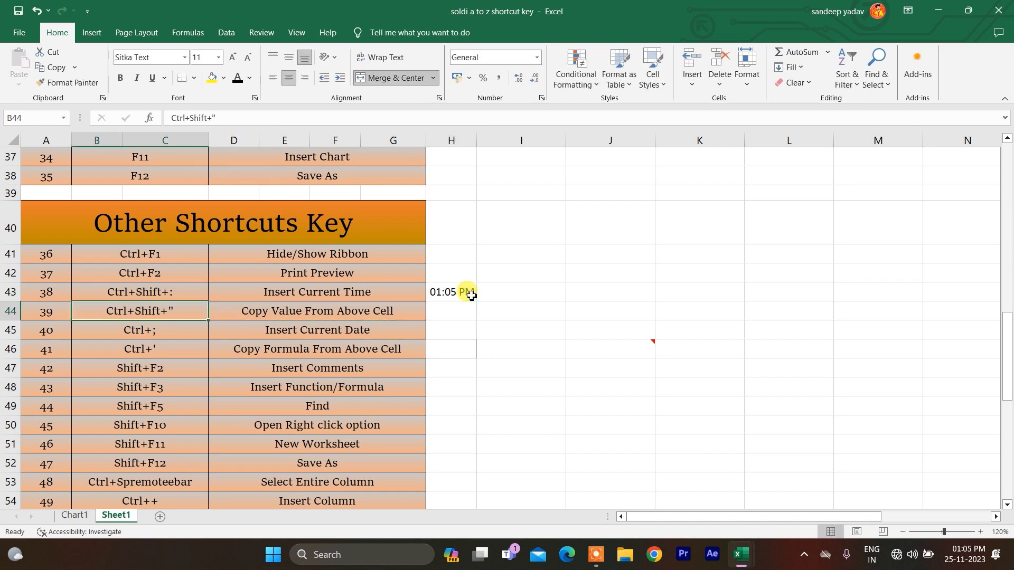
key(Right)
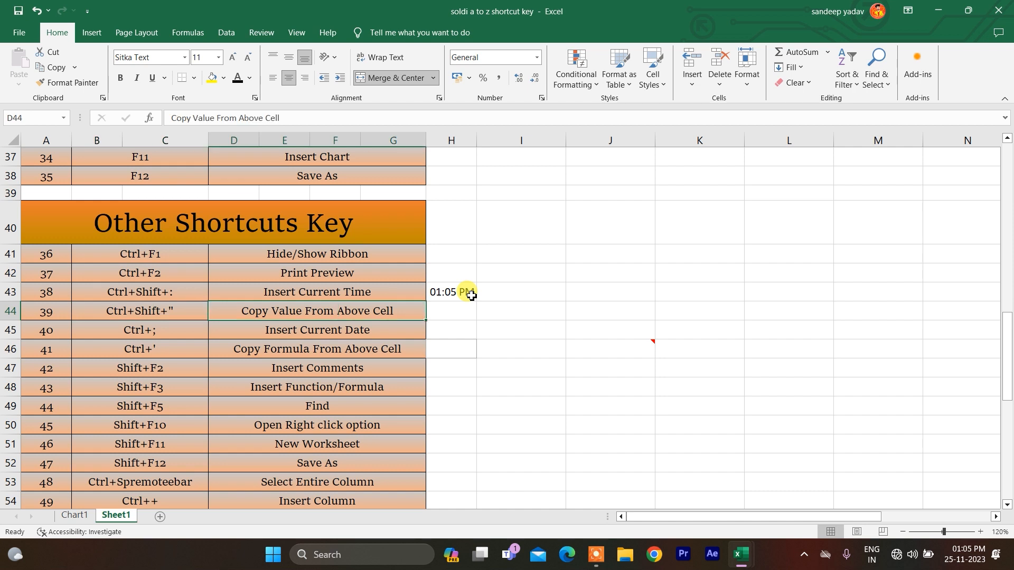
key(Right)
key(Up)
key(Down)
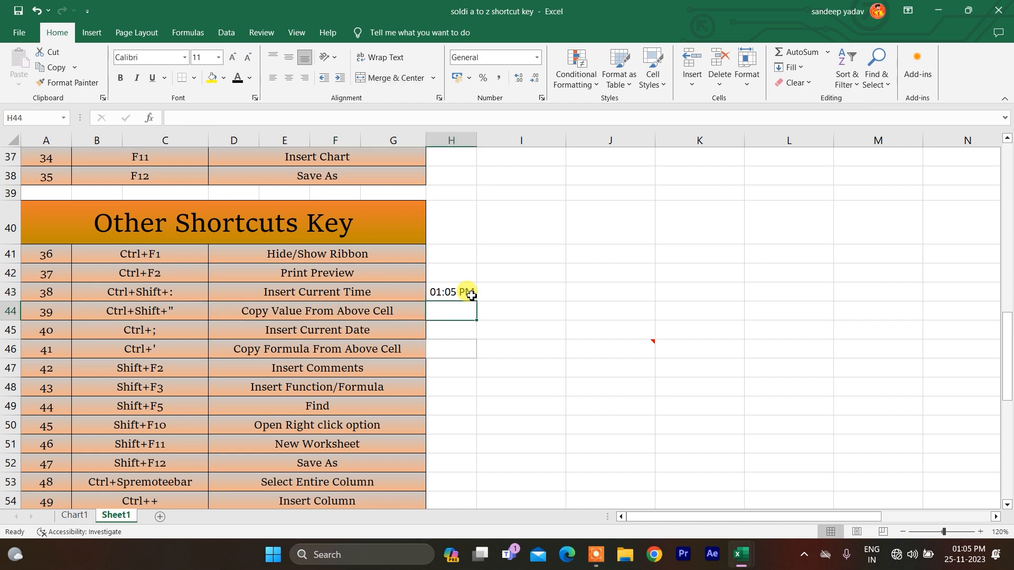
key(ctrl+shift+apostrophe)
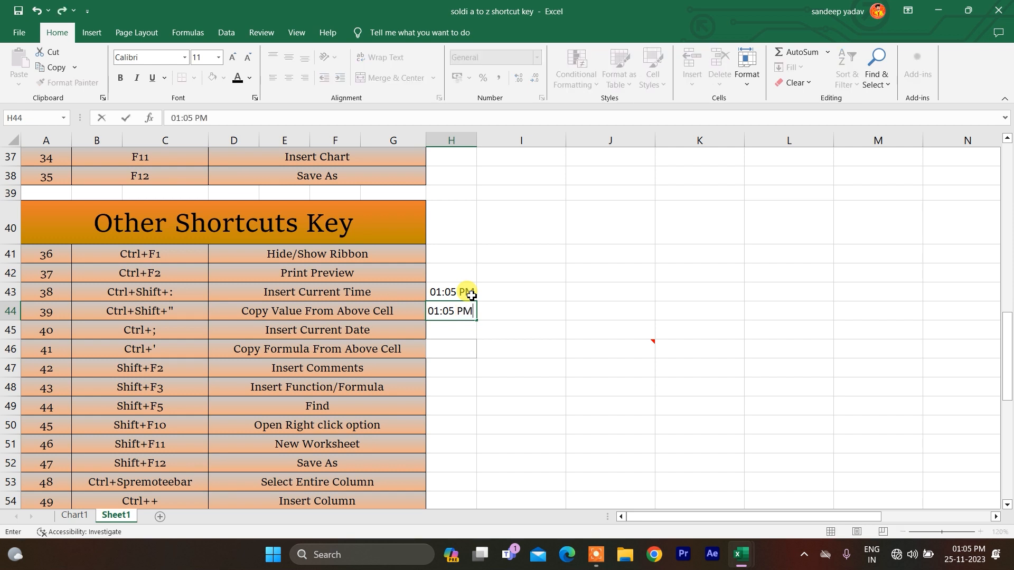
key(ctrl+Return)
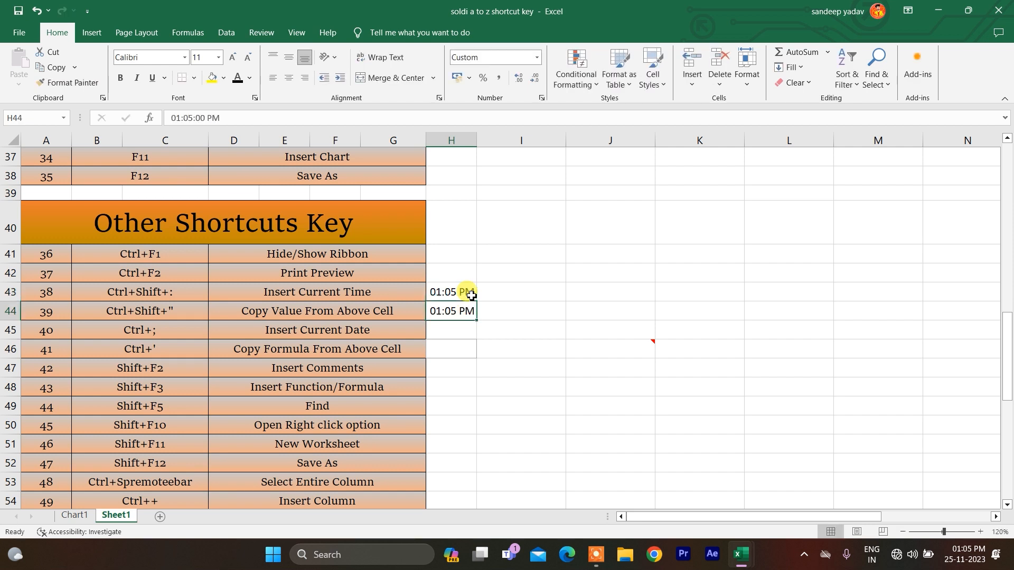
Point out the Ctrl+; entry, and insert the current date in cell H45
key(Left)
key(Left)
key(Down)
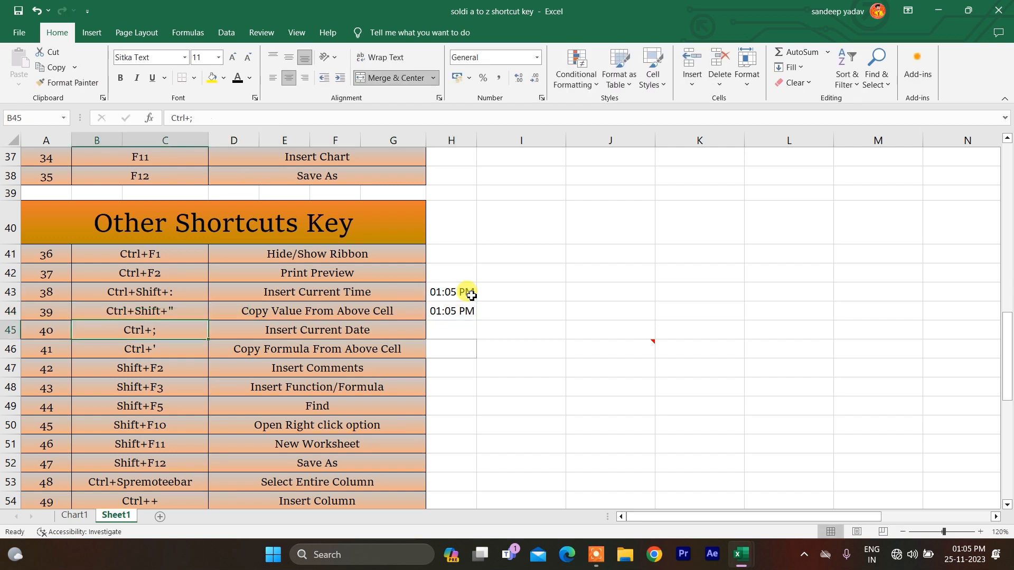
key(Right)
key(Right)
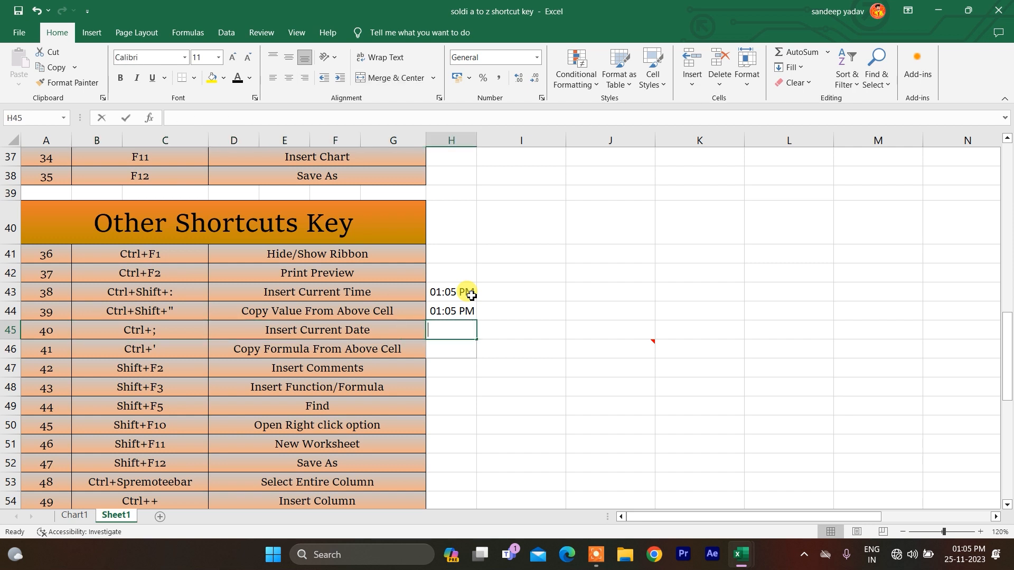
key(ctrl+semicolon)
key(Return)
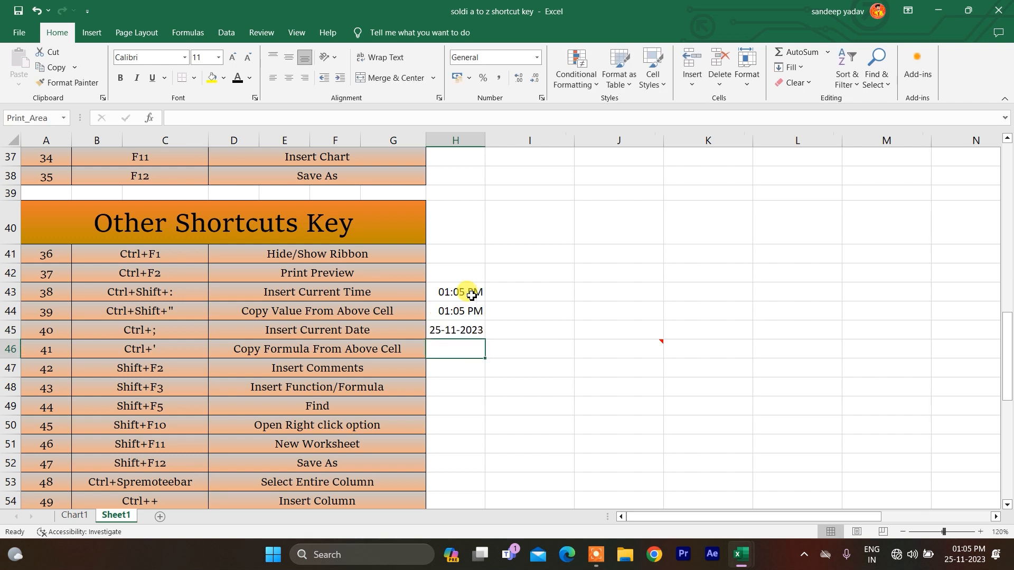
Enter 52 in I45 and 36 in I46, and sum I45:I46 in cell I47 with AutoSum
key(Left)
key(Left)
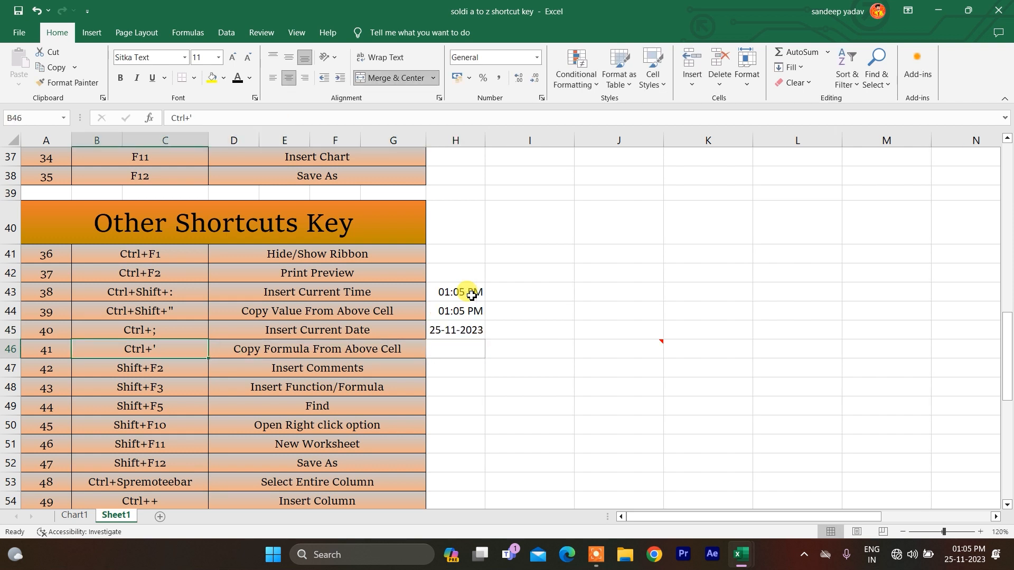
key(Right)
key(Right)
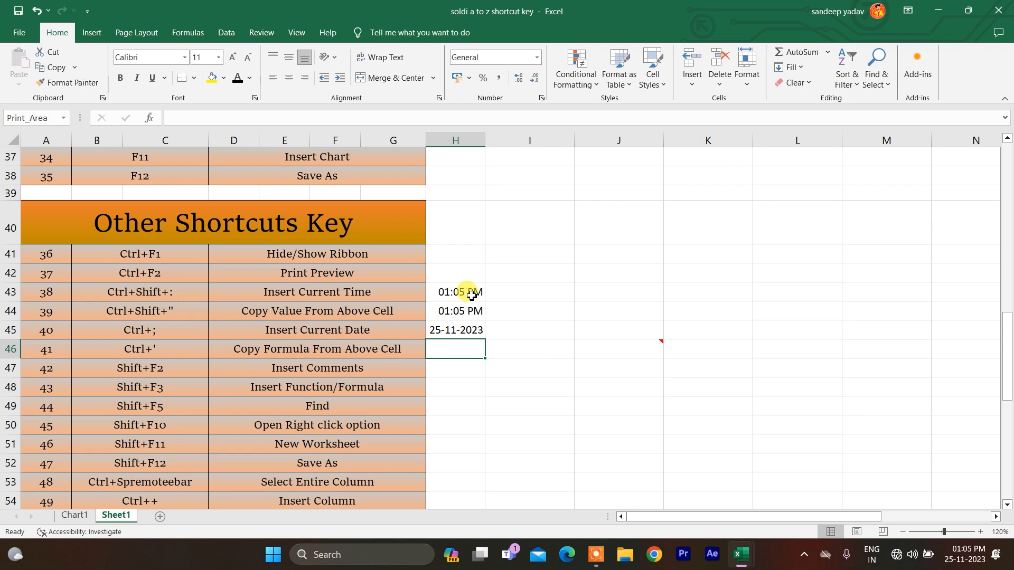
key(Right)
key(Up)
text(52)
key(Return)
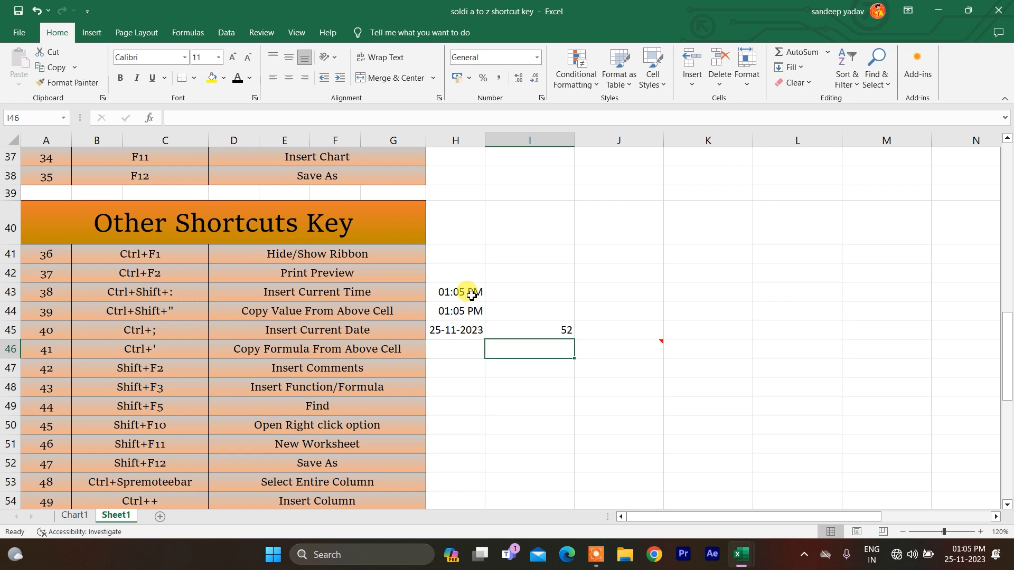
text(36)
key(Return)
key(alt+equal)
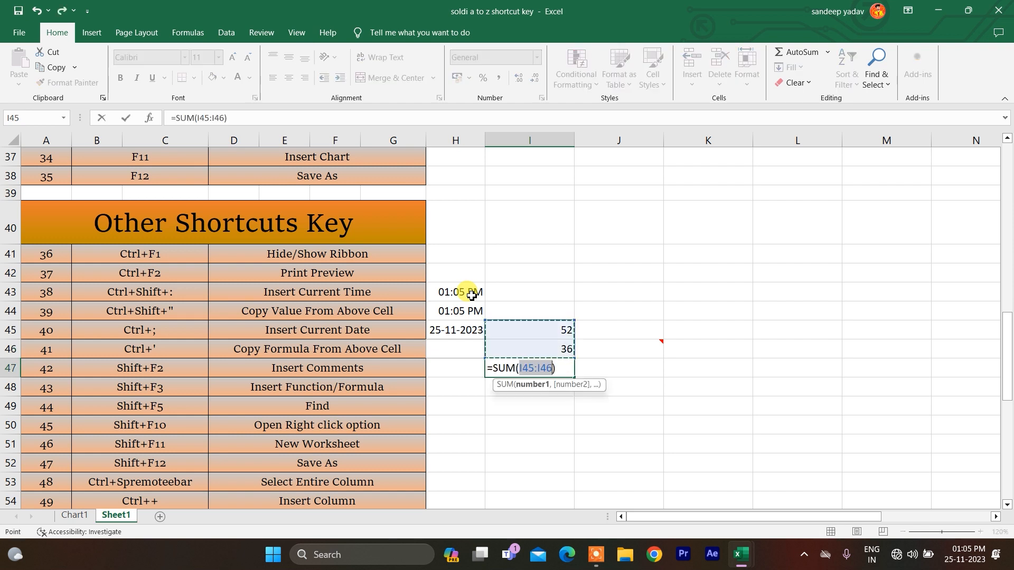
key(Return)
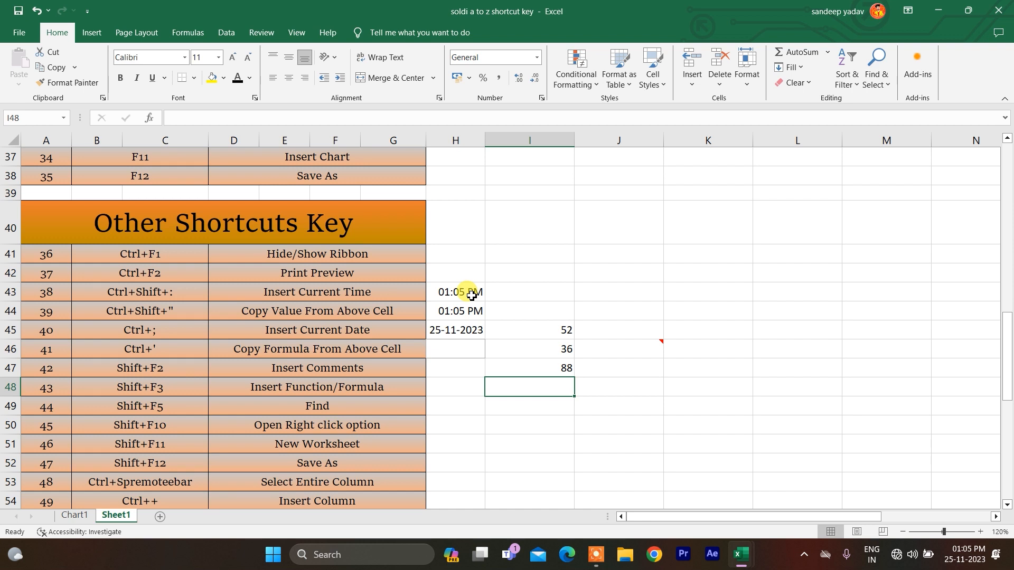
Copy the SUM formula from the cell above unchanged into I48
key(ctrl+apostrophe)
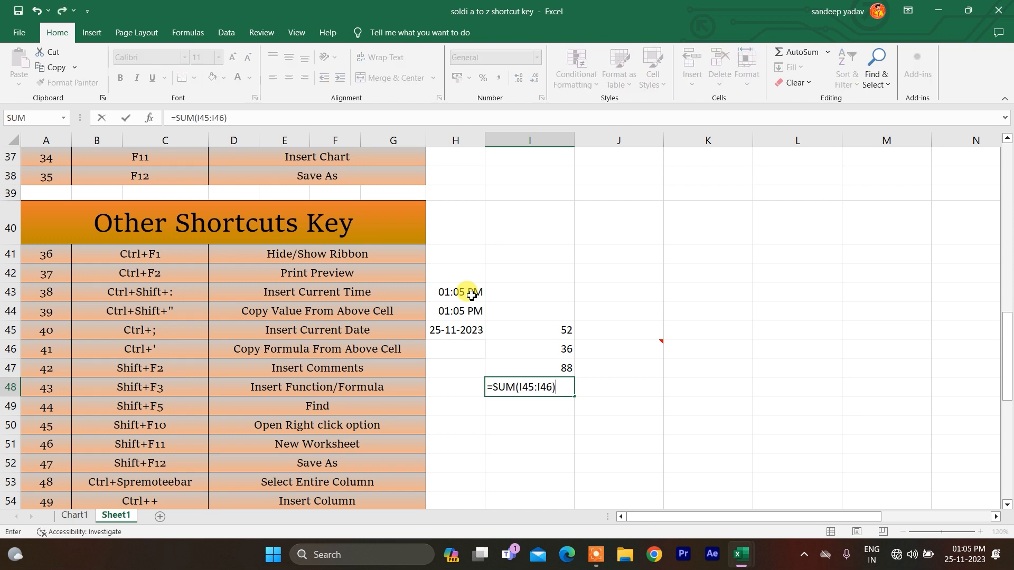
key(Return)
Go to the Shift+F2 Insert Comments entry in row 47 of the shortcuts list
key(Up)
key(Left)
key(Left)
key(Up)
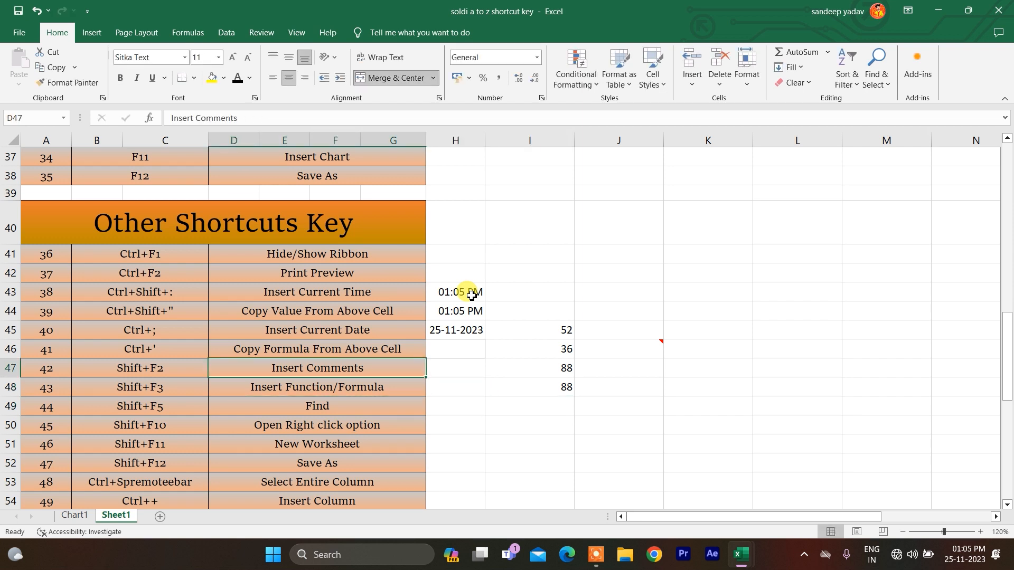
key(Left)
key(Left)
key(Right)
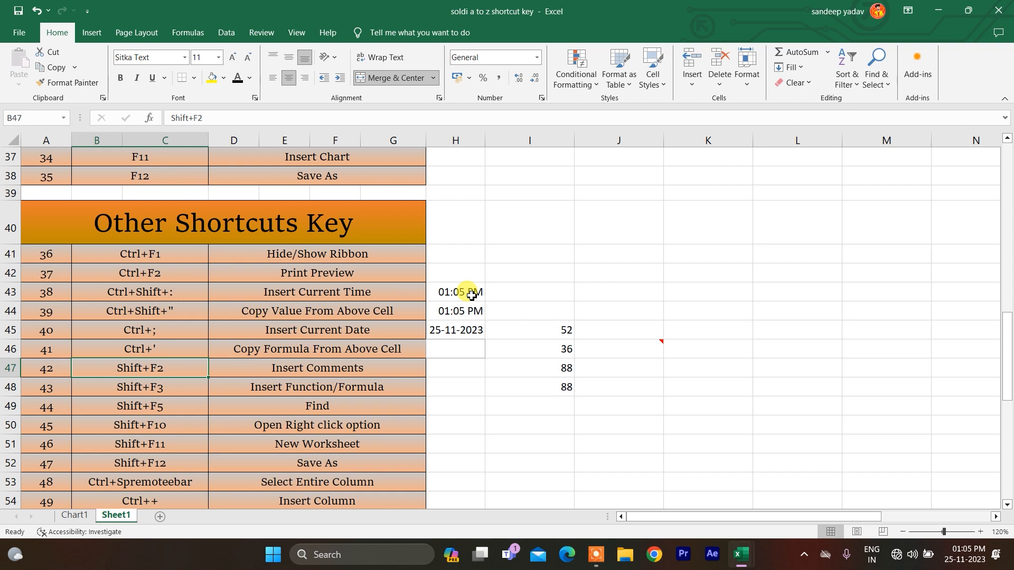
Insert a comment with the sample text "jkol" on the Shift+F2 cell B47, and reselect that cell
key(ctrl+F2)
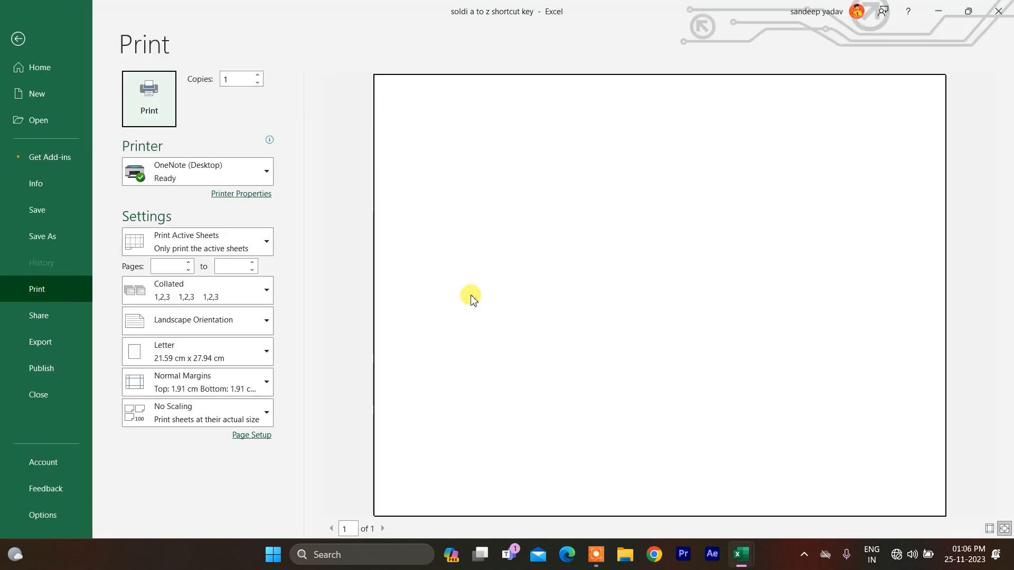
key(Escape)
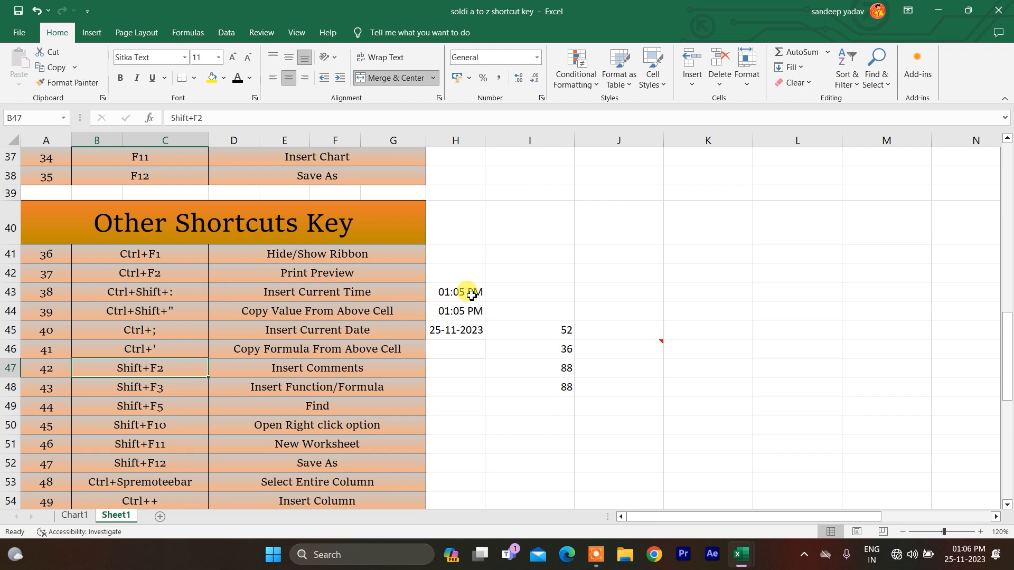
key(shift+F2)
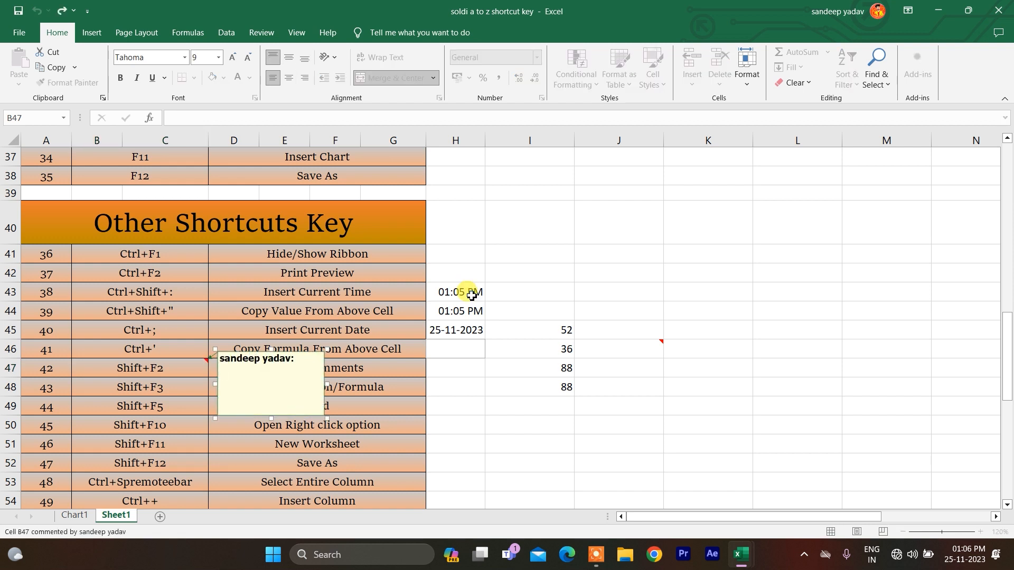
text(jkolk)
key(BackSpace)
key(Return)
click(711, 217)
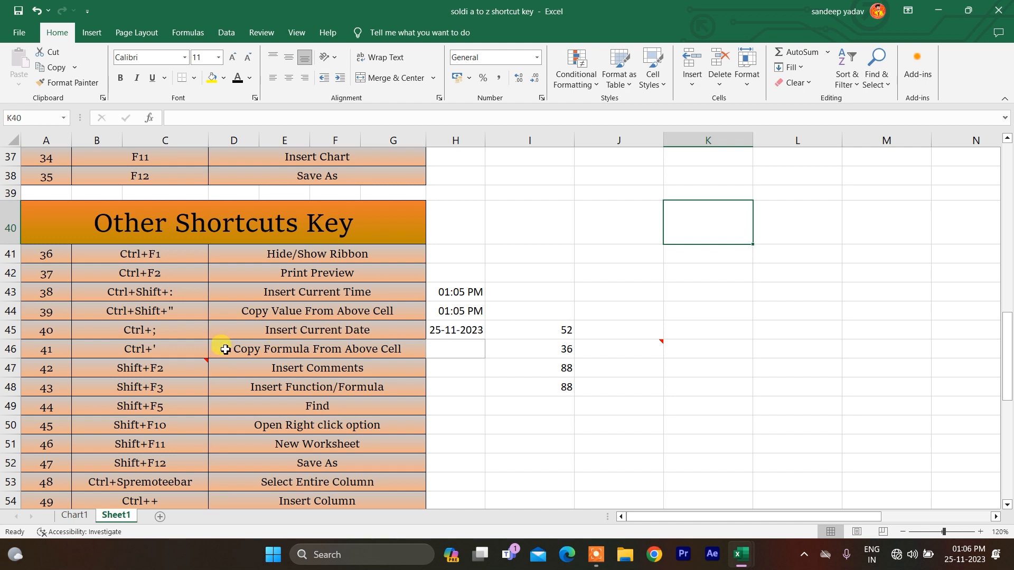
click(191, 366)
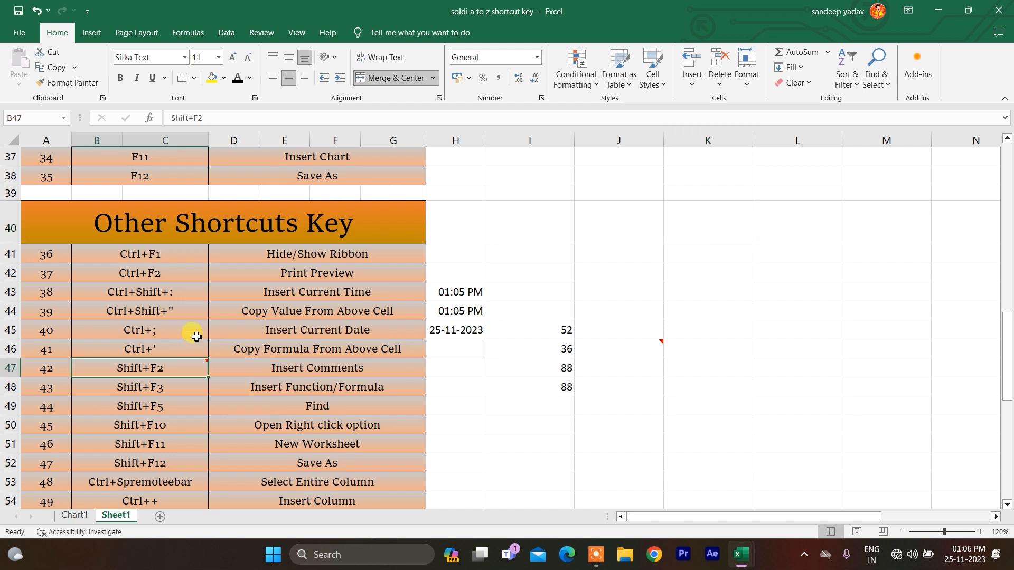
Open the Insert Function dialog from the Shift+F3 entry in B48, look at the IF and MAX functions, and cancel it
click(174, 391)
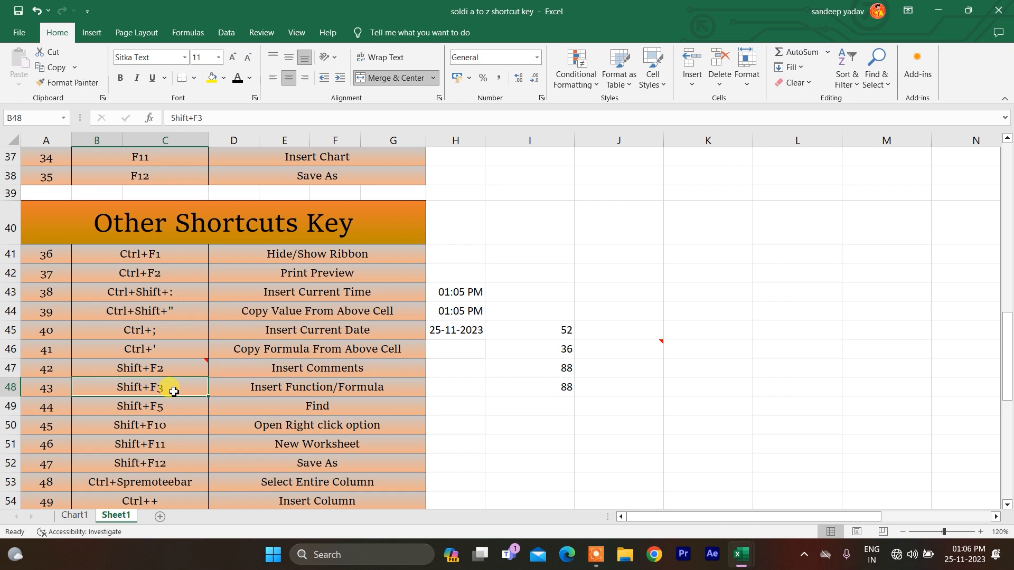
key(shift+F3)
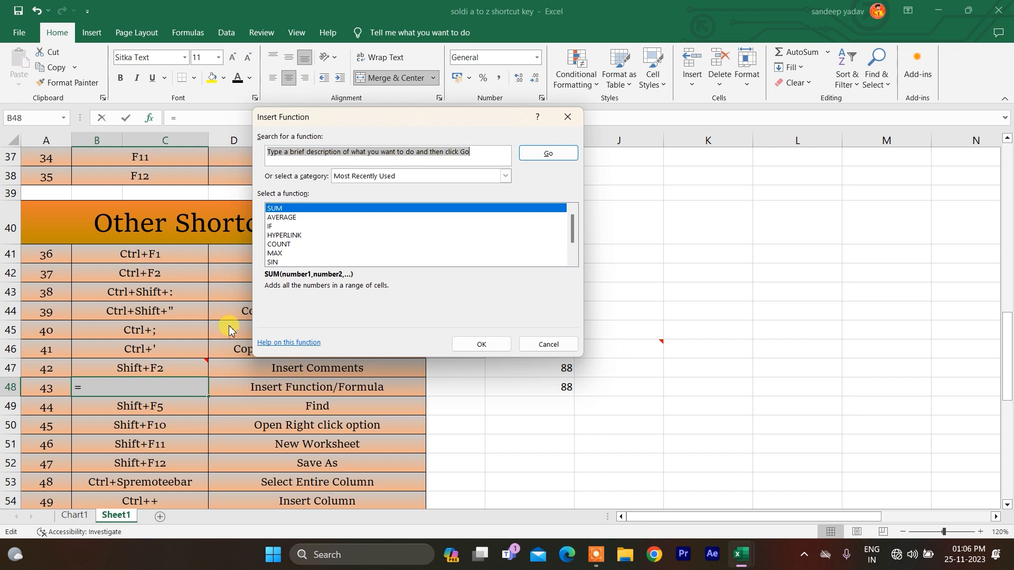
click(280, 227)
click(278, 253)
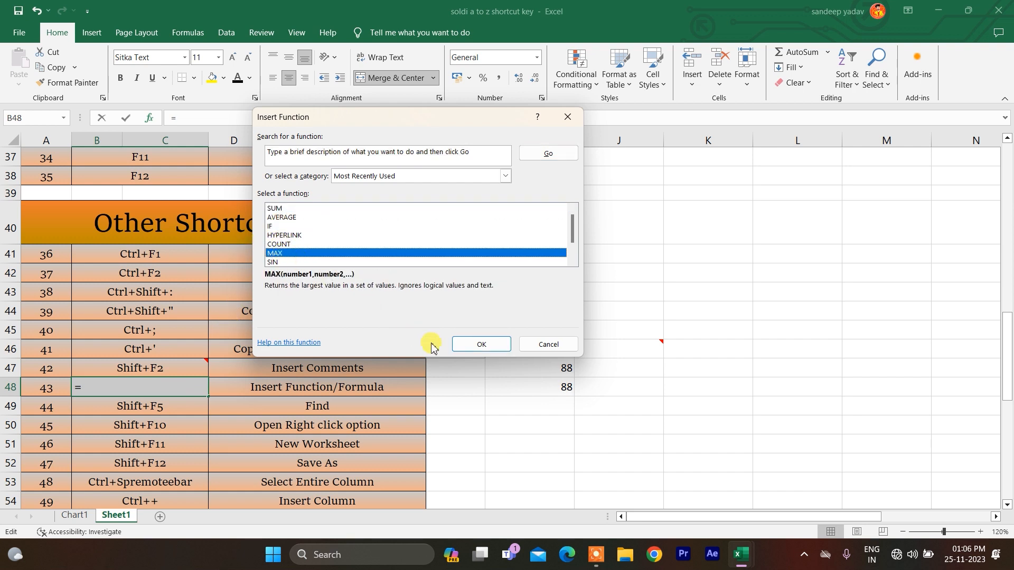
click(540, 349)
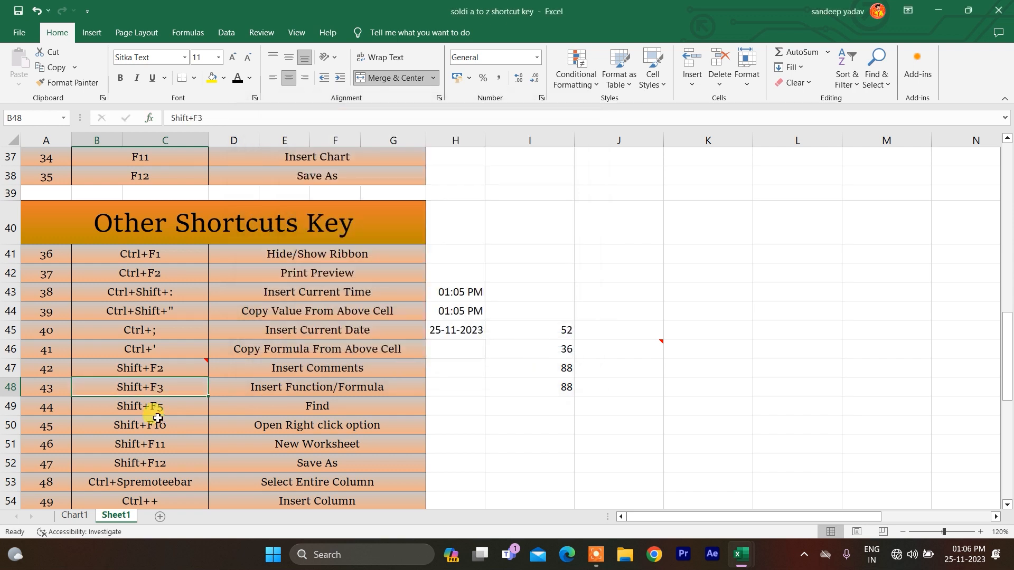
Search the sheet for 88 with Find, step through several matches, and close the search
click(273, 428)
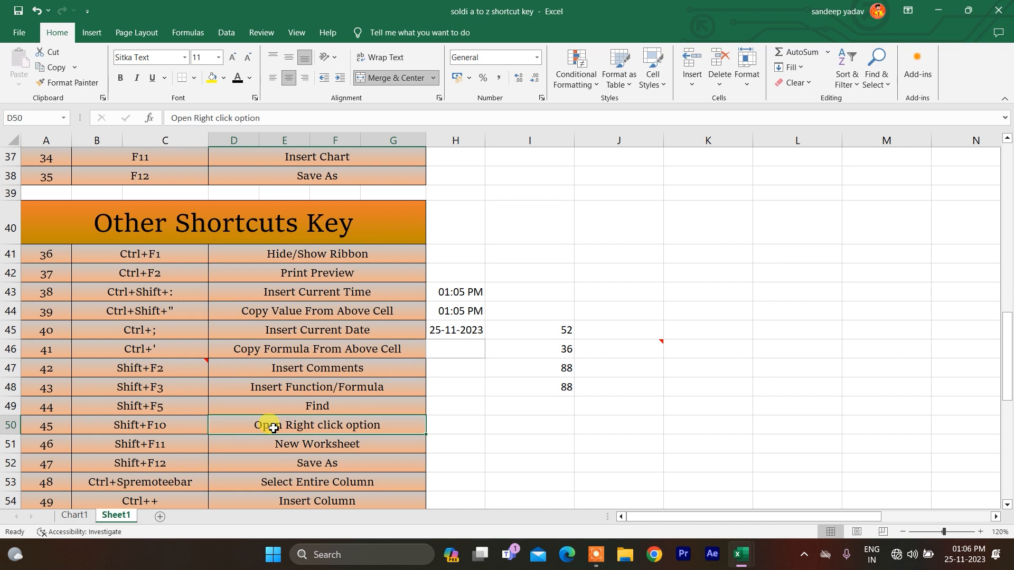
key(shift+F5)
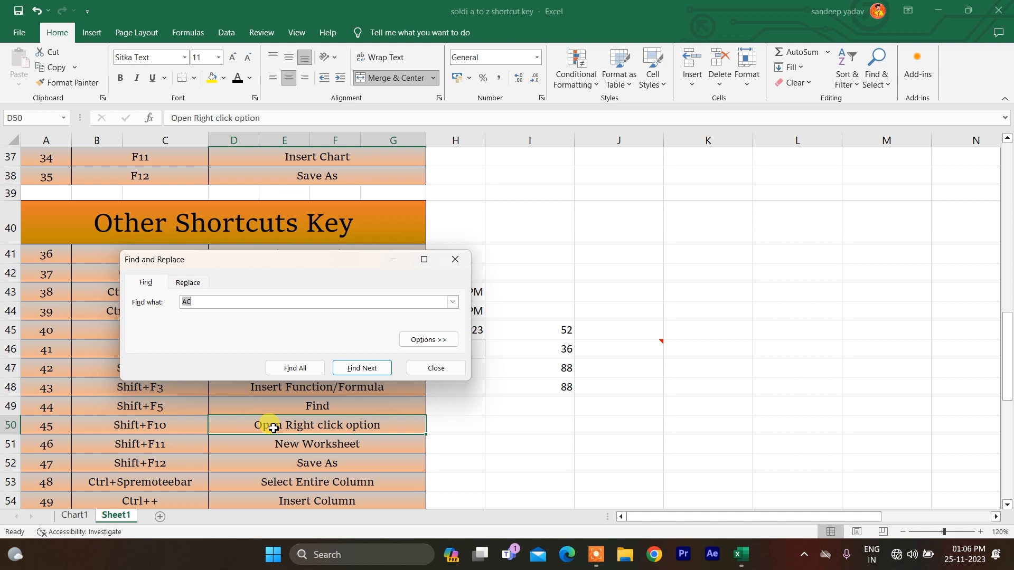
key(BackSpace)
text(88)
key(Return)
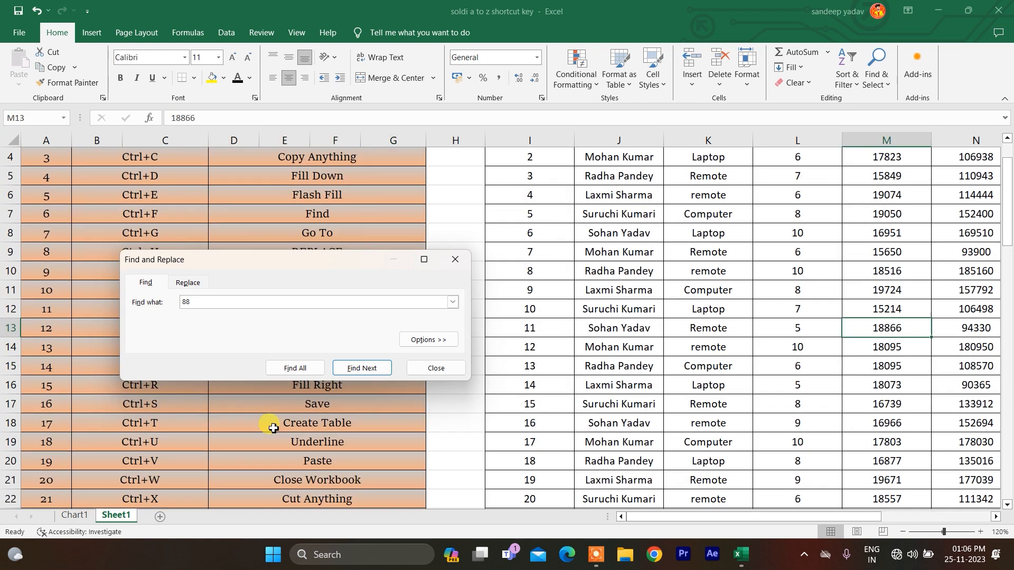
key(Return)
key(Return)
key(Return)
key(Return)
key(Return)
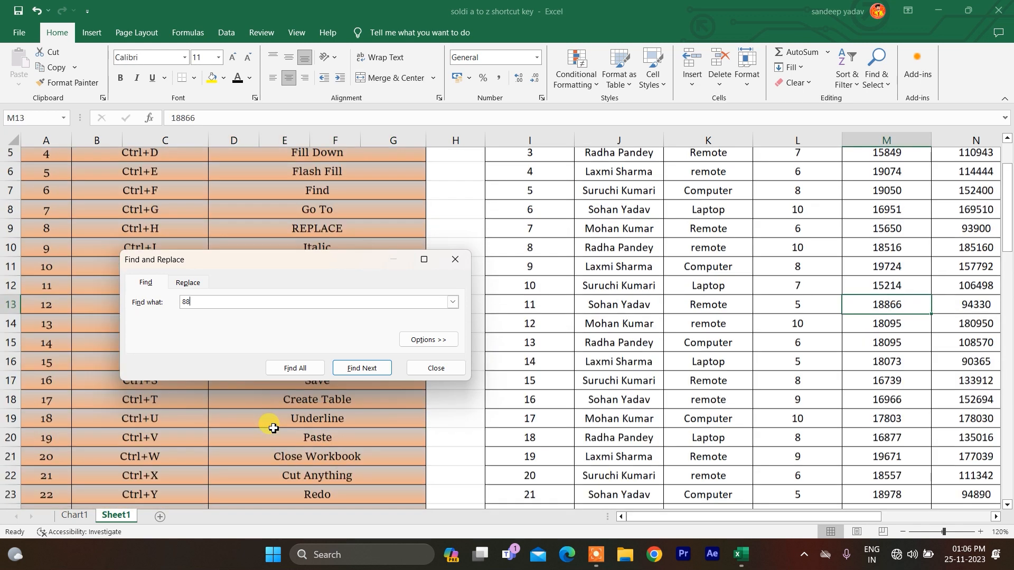
key(Return)
key(Return)
key(Return)
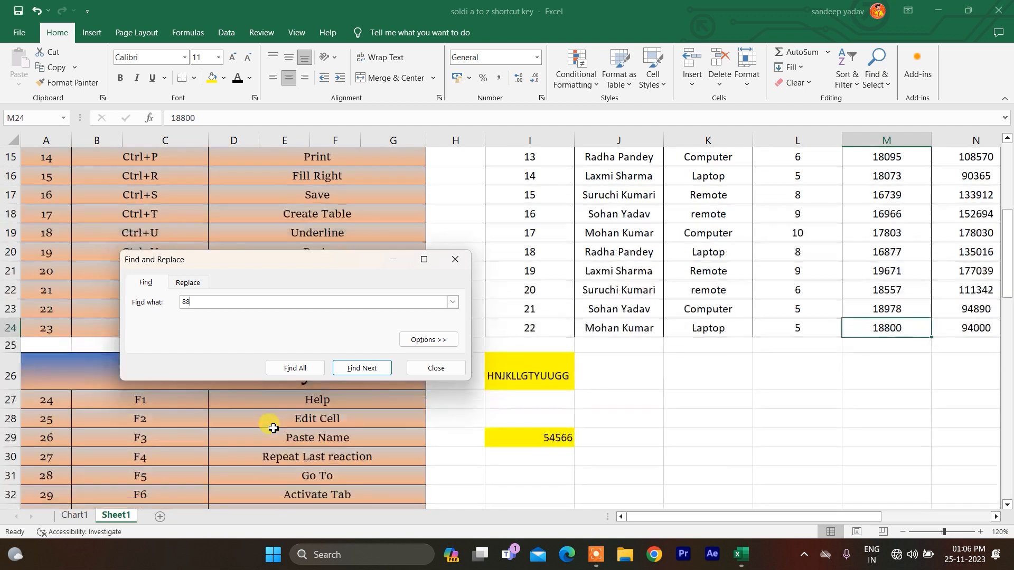
key(Escape)
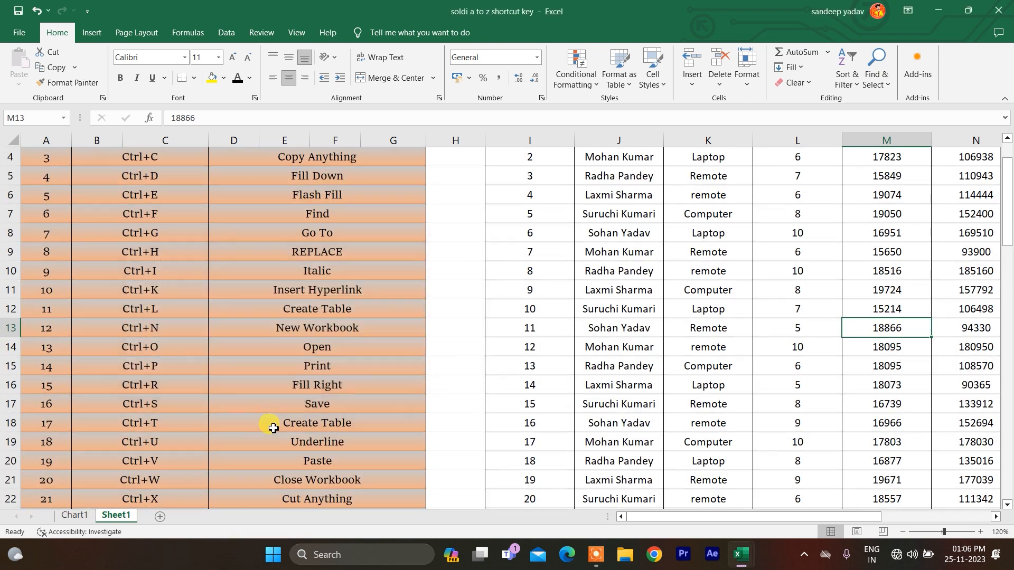
Go down column M to cell M51, back beside the Other Shortcuts Key list
key(Down)
key(Down)
key(Down)
key(Down)
key(Down)
key(Down)
key(Down)
key(Down)
key(Down)
key(Down)
key(Down)
key(Down)
key(Down)
key(Down)
key(Down)
key(Down)
key(Down)
key(Down)
key(Down)
key(Down)
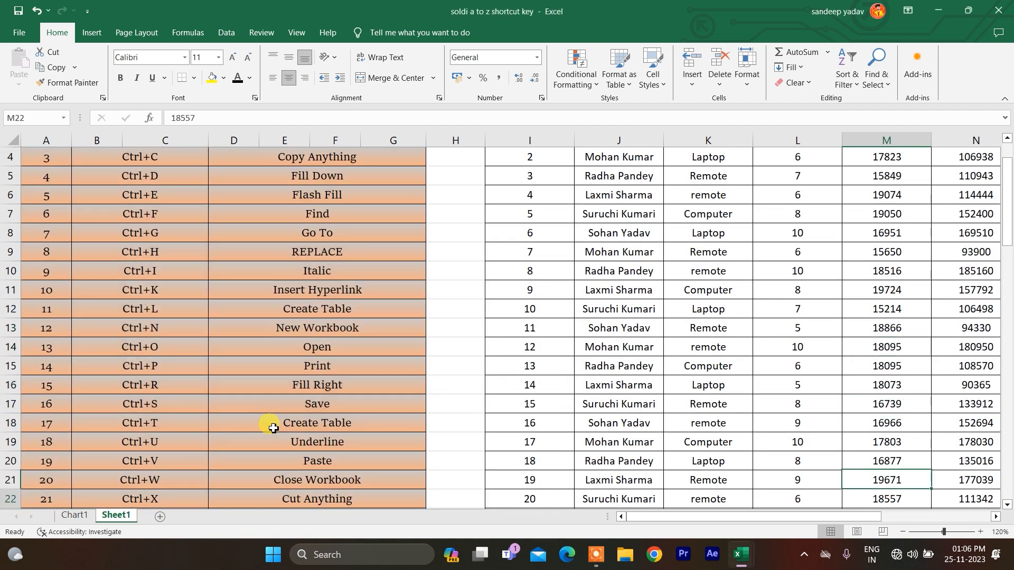
key(Down)
key(Down)
key(Down)
key(Down)
key(Down)
key(Down)
key(Down)
key(Down)
key(Down)
key(Down)
key(Down)
key(Down)
key(Down)
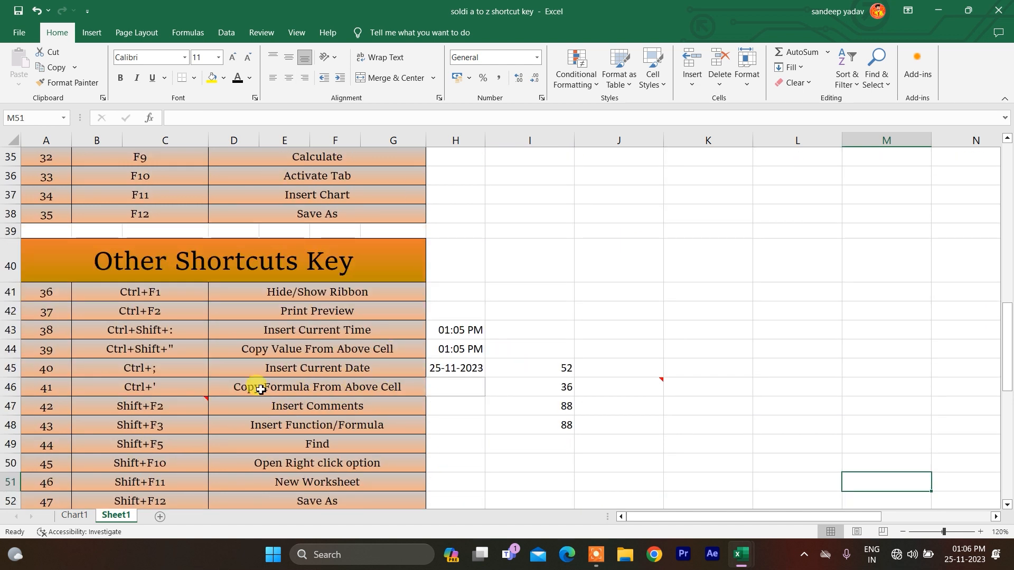
Bring up the context menu of cell M51 to demonstrate the Shift+F10 entry, and dismiss it
mouse_move(122, 418)
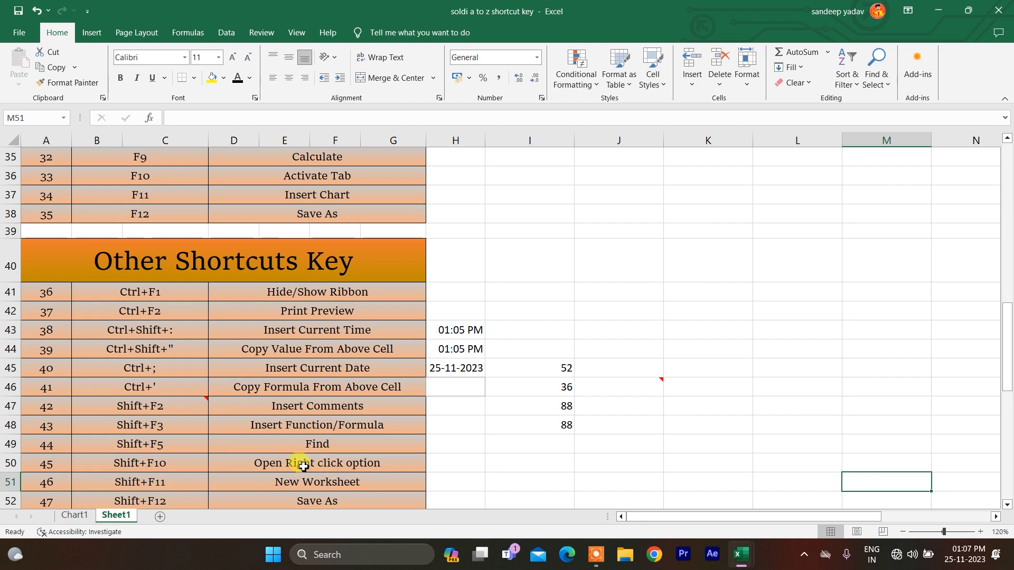
key(shift+F10)
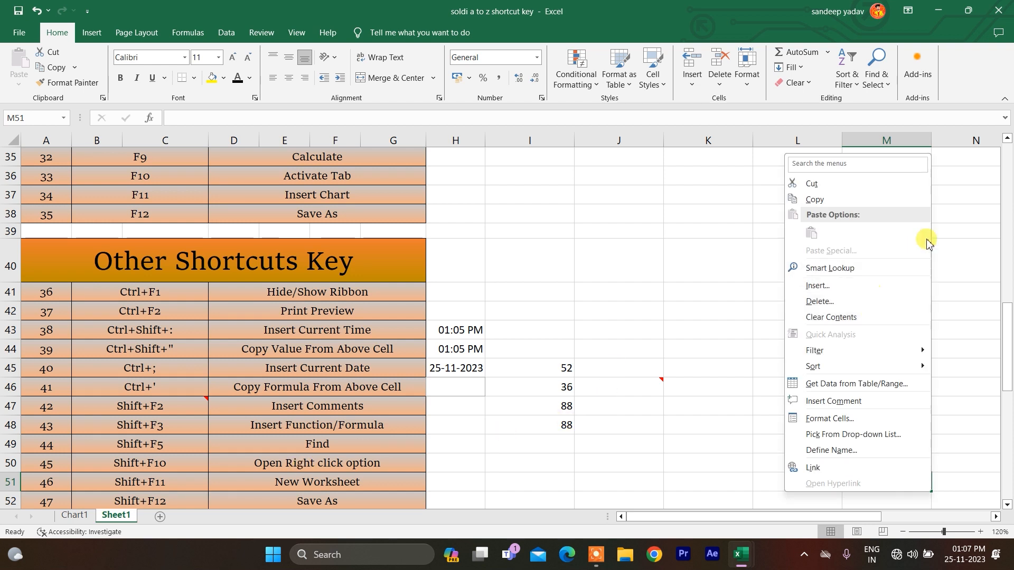
key(Escape)
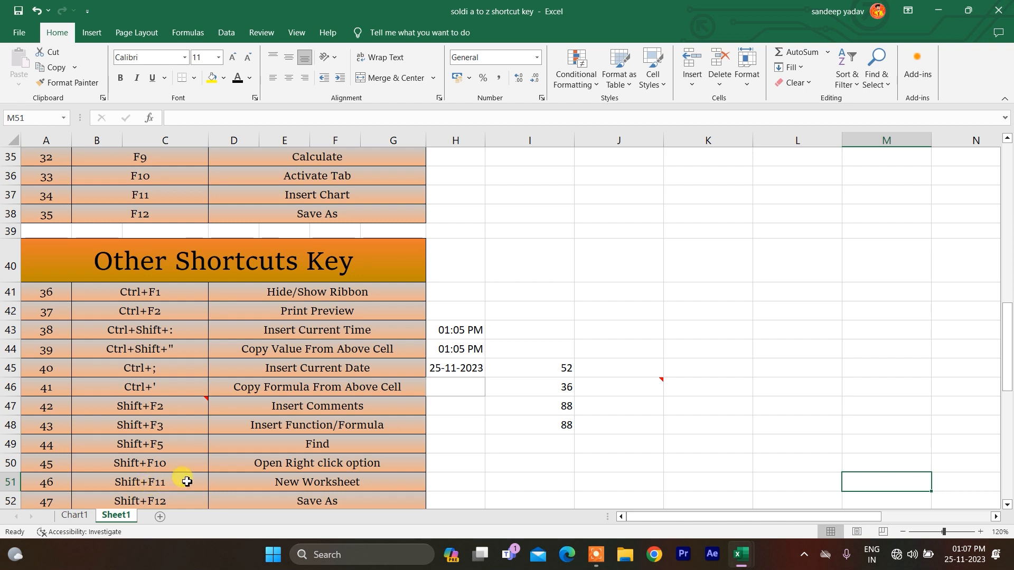
Insert a new worksheet before Sheet1, and return to Sheet1
click(499, 410)
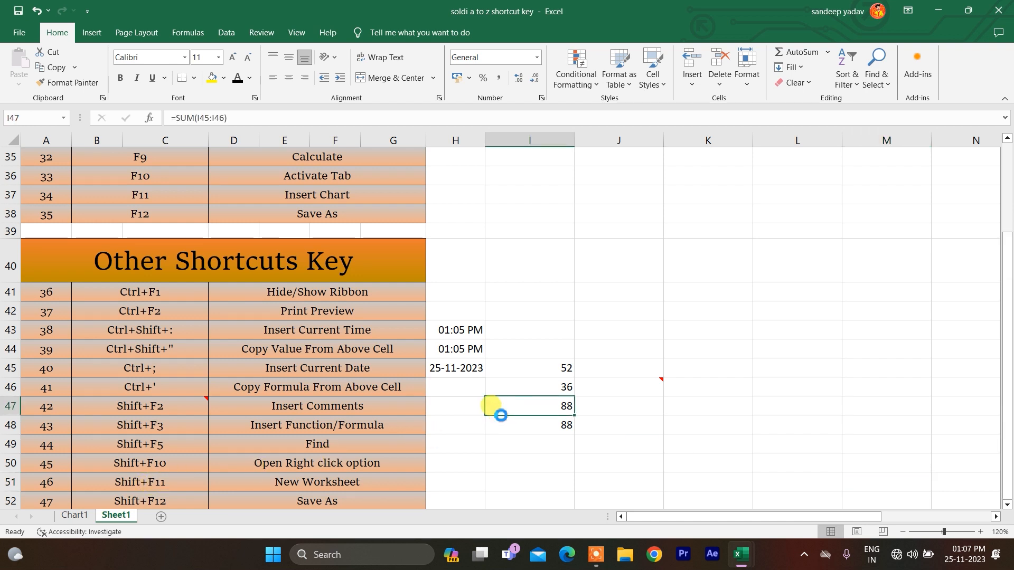
key(shift+F11)
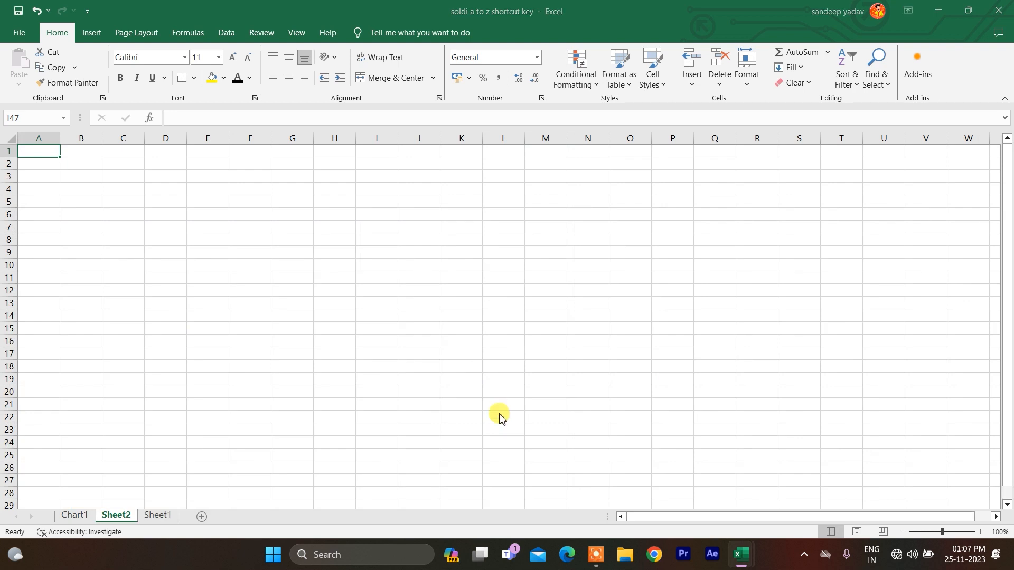
key(alt+Tab)
key(alt+Tab)
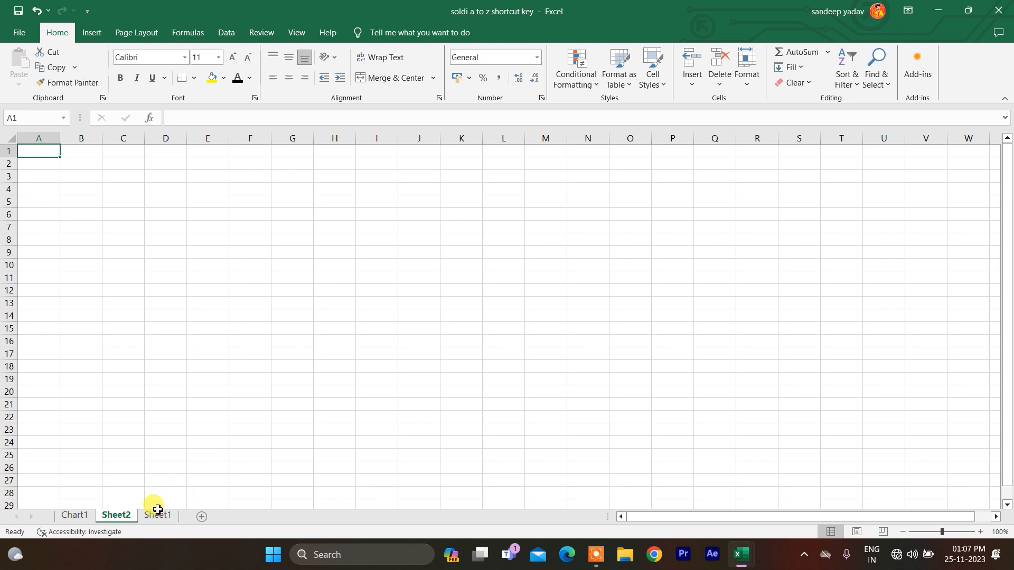
click(152, 506)
click(158, 516)
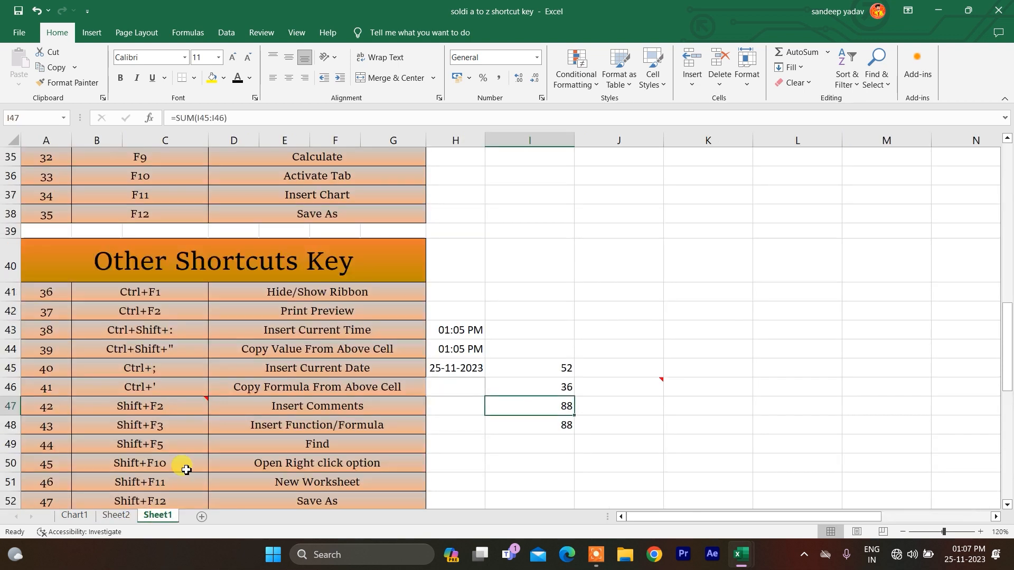
Point out the Shift+F12 Save As entry in row 52 of the shortcuts list
click(249, 458)
key(Down)
key(Down)
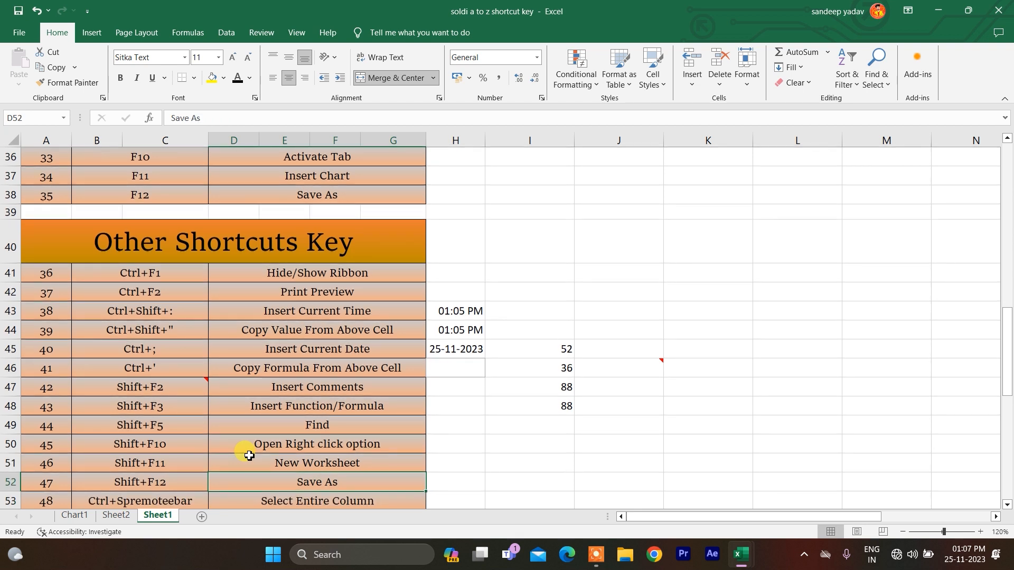
key(Up)
key(Left)
key(Up)
key(Down)
key(Down)
key(Right)
key(Left)
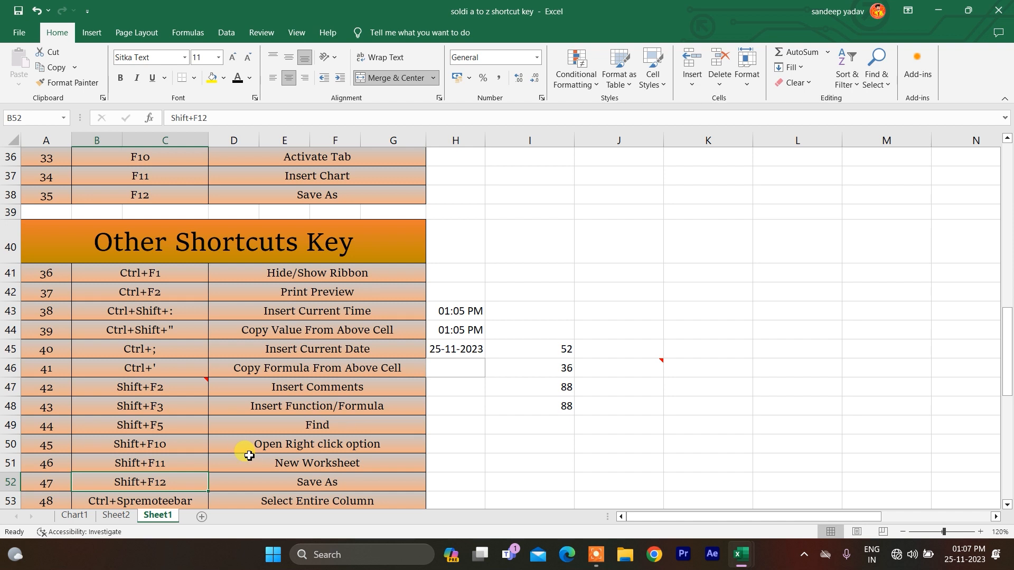
Try replacing the shortcut text in B53 with "spacebar", and undo the replacement
click(279, 505)
key(Left)
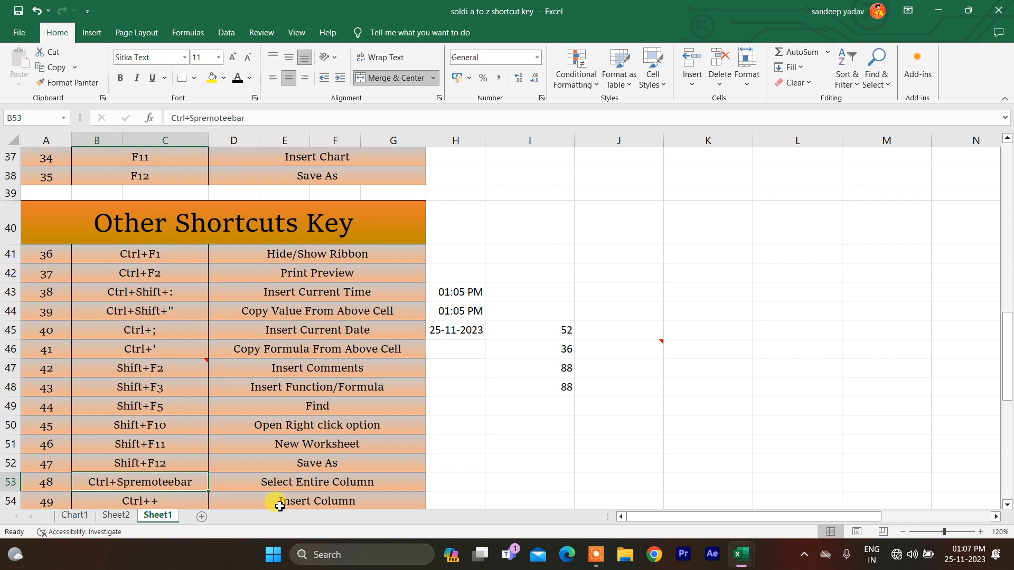
key(Up)
key(Down)
text(spacebar)
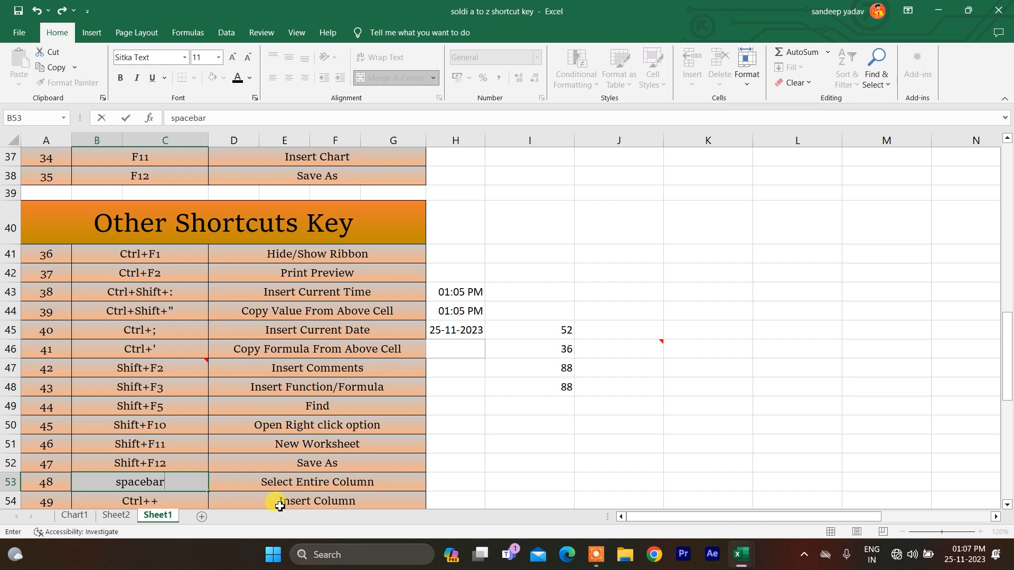
key(ctrl+z)
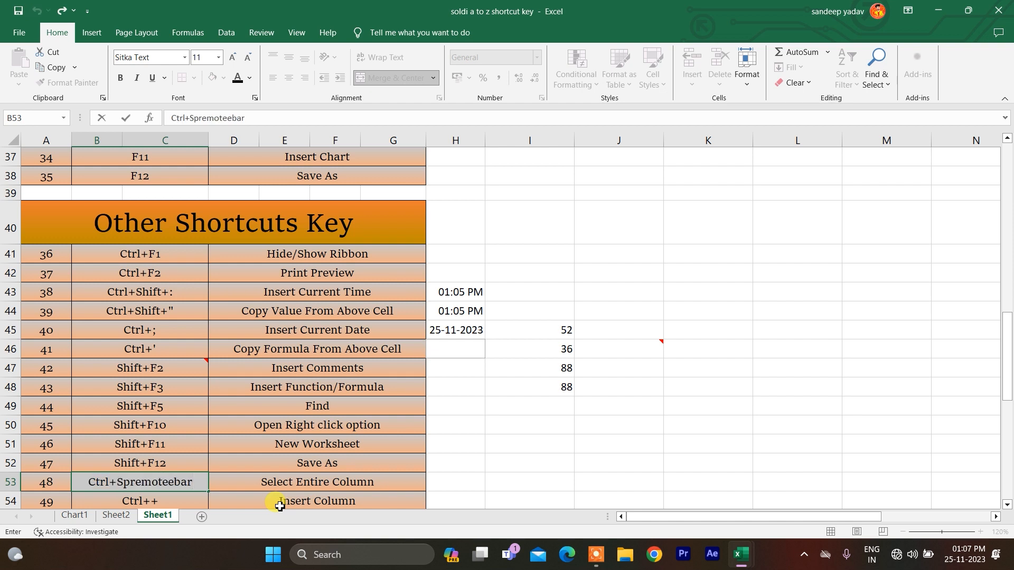
key(ctrl+y)
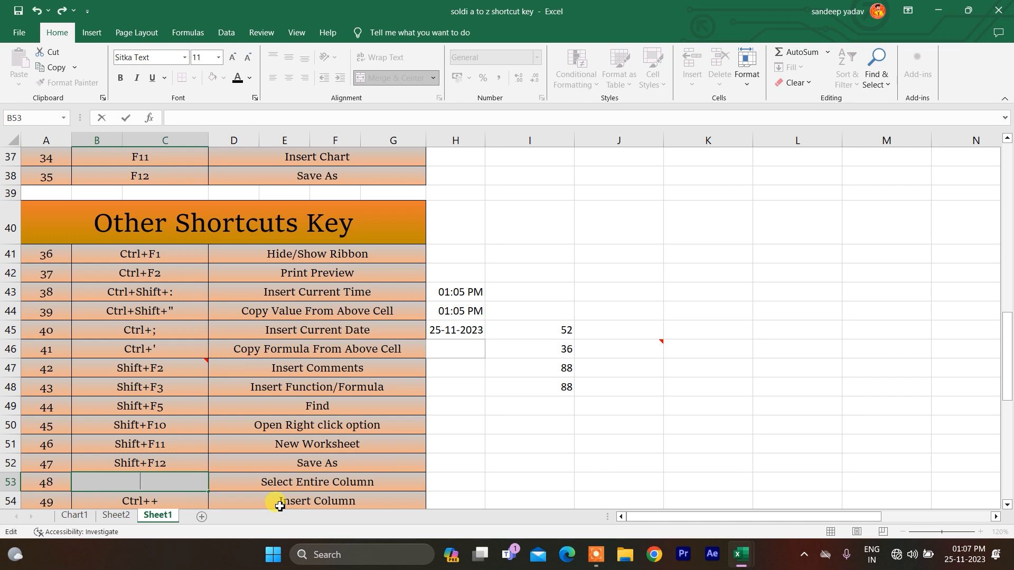
key(ctrl+z)
click(407, 426)
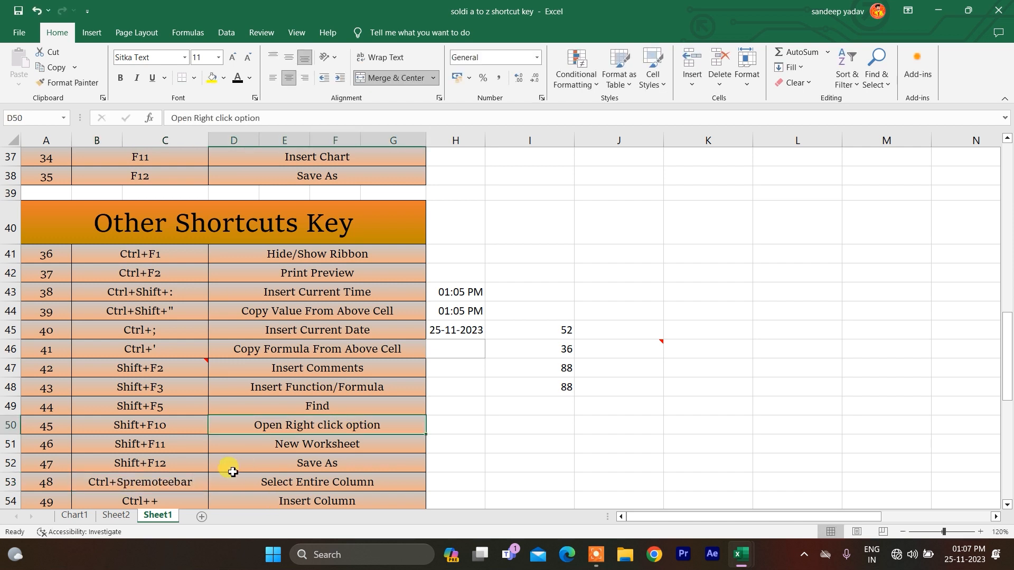
Correct the shortcut text in B53, beside Select Entire Column, to Ctrl+Spacebar
click(172, 481)
key(F2)
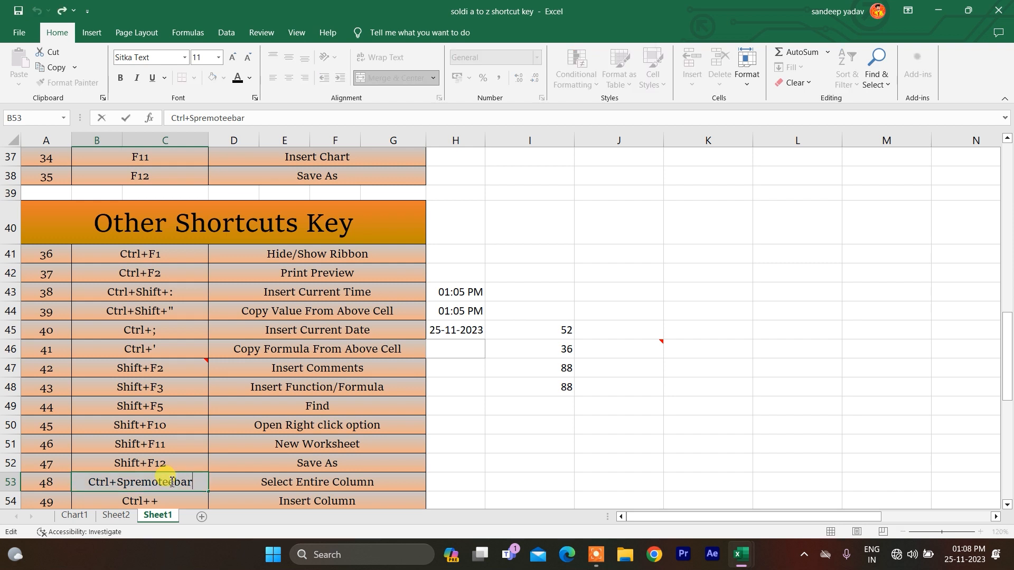
key(BackSpace)
key(BackSpace)
key(BackSpace)
key(BackSpace)
key(BackSpace)
key(BackSpace)
key(BackSpace)
key(BackSpace)
key(BackSpace)
key(BackSpace)
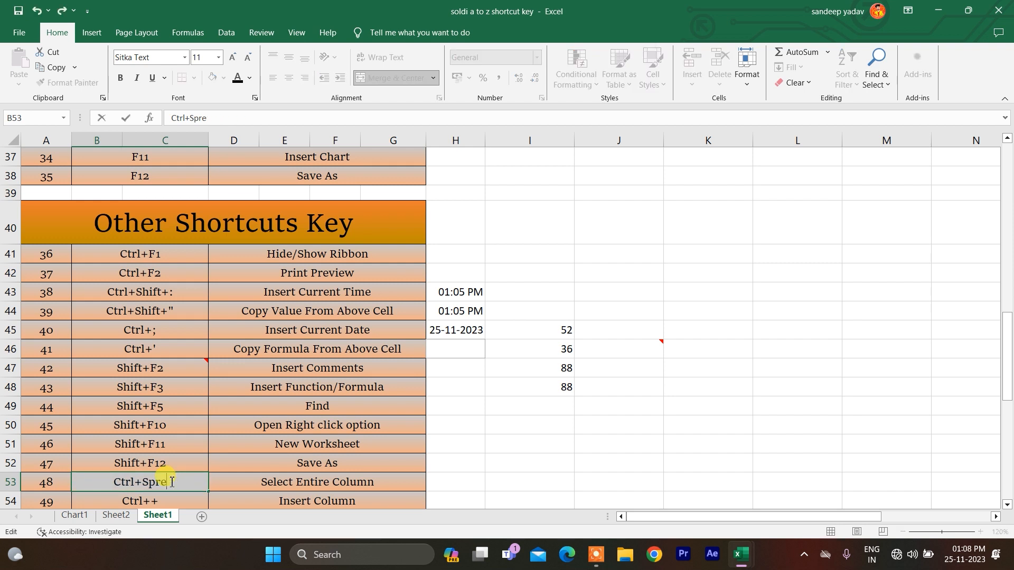
text(acebar)
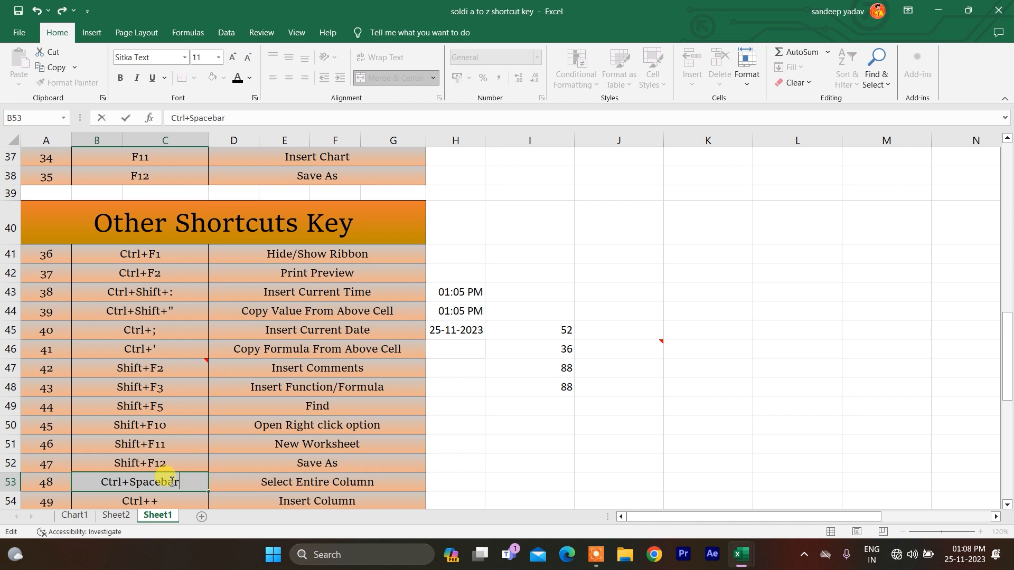
click(277, 444)
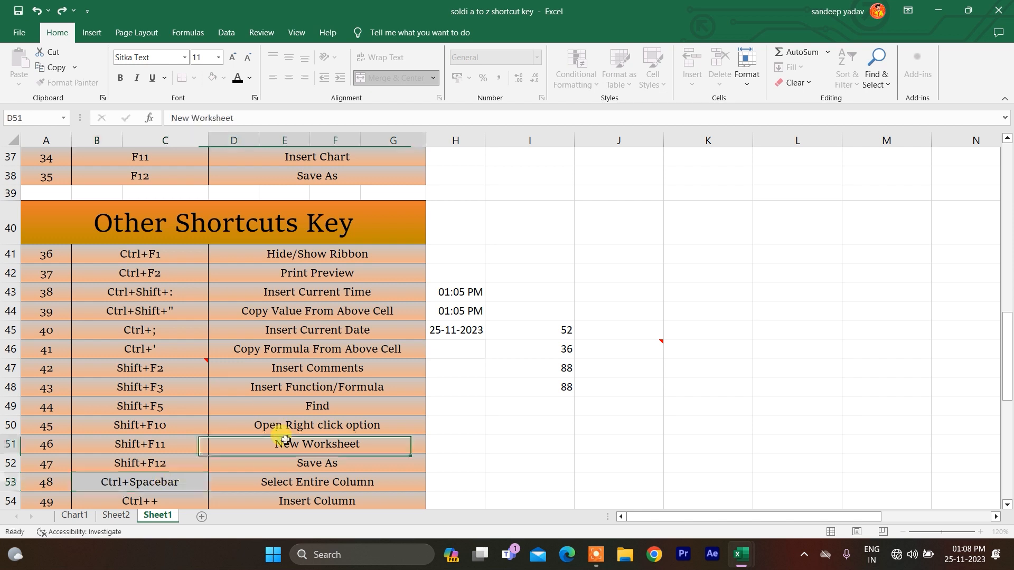
Select the entire columns spanned by the merged Select Entire Column cell in row 53, and clear that selection
click(274, 466)
click(275, 477)
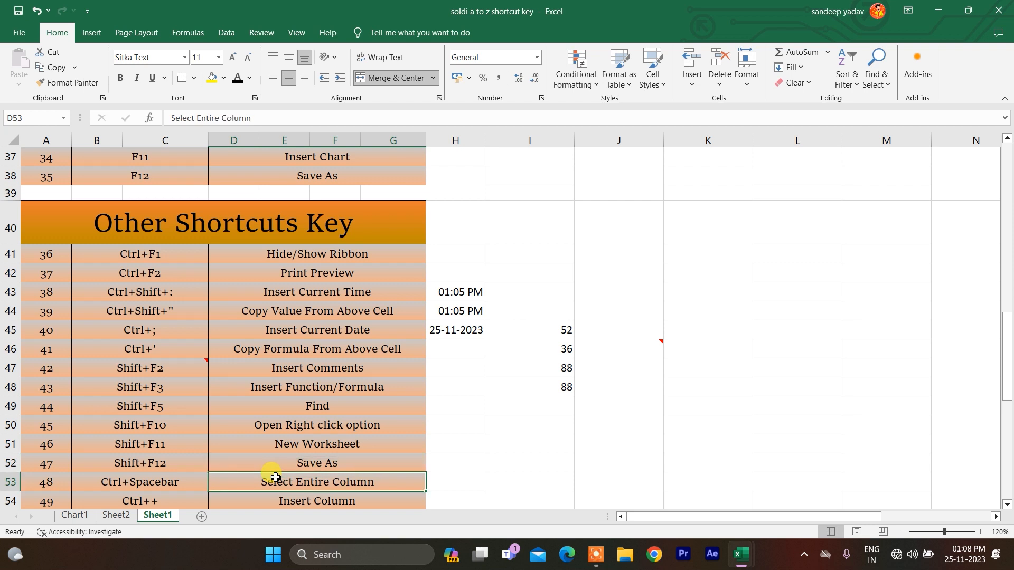
key(ctrl+space)
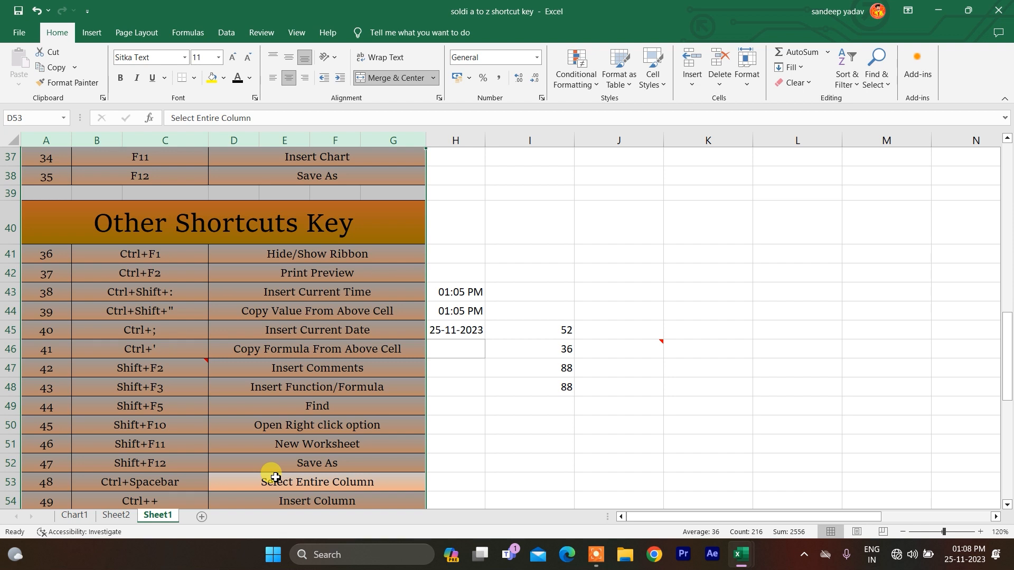
click(404, 441)
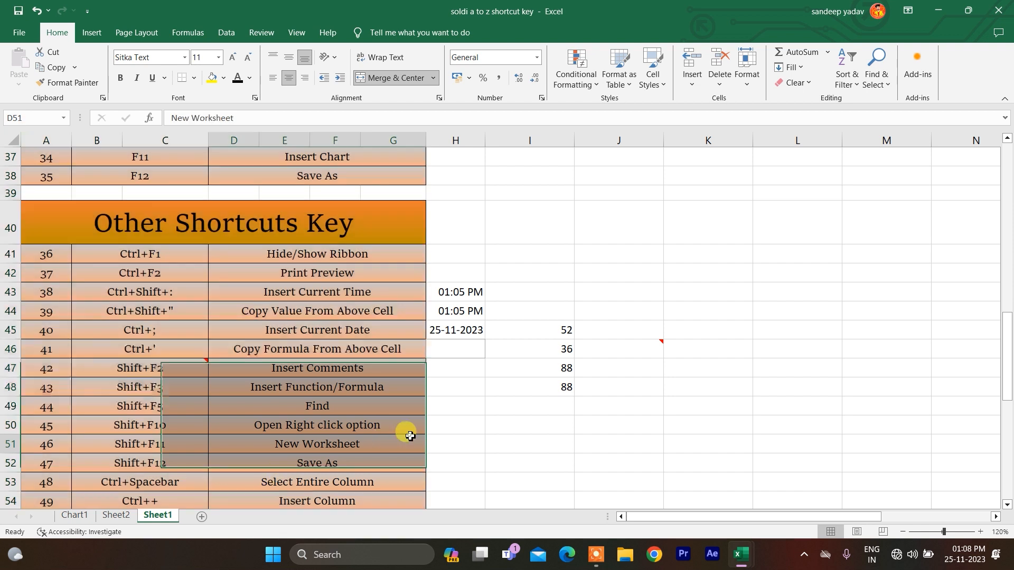
Insert a new column before column H, and delete it again
click(191, 477)
key(Down)
scroll(191, 477, down, 1)
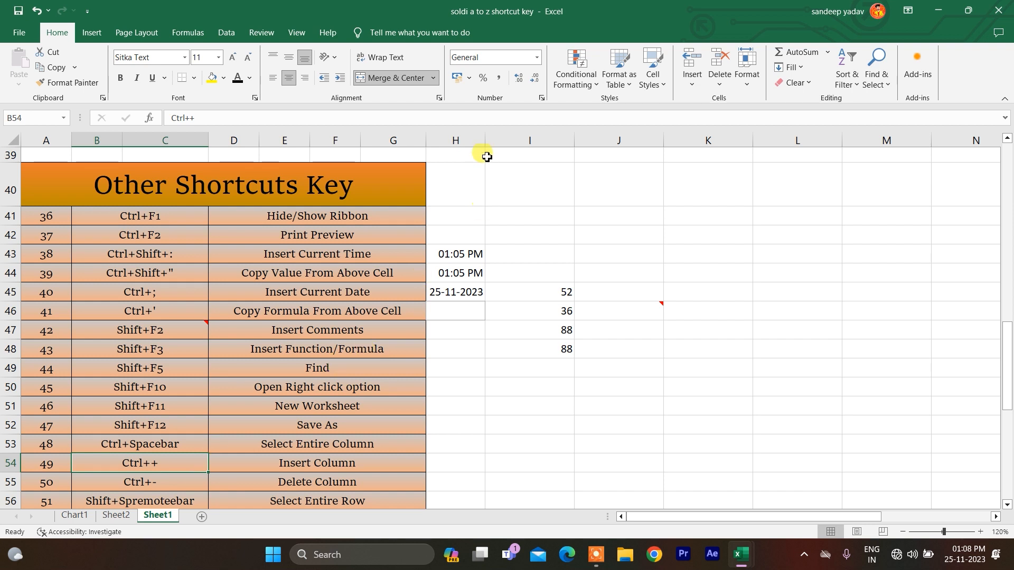
click(477, 138)
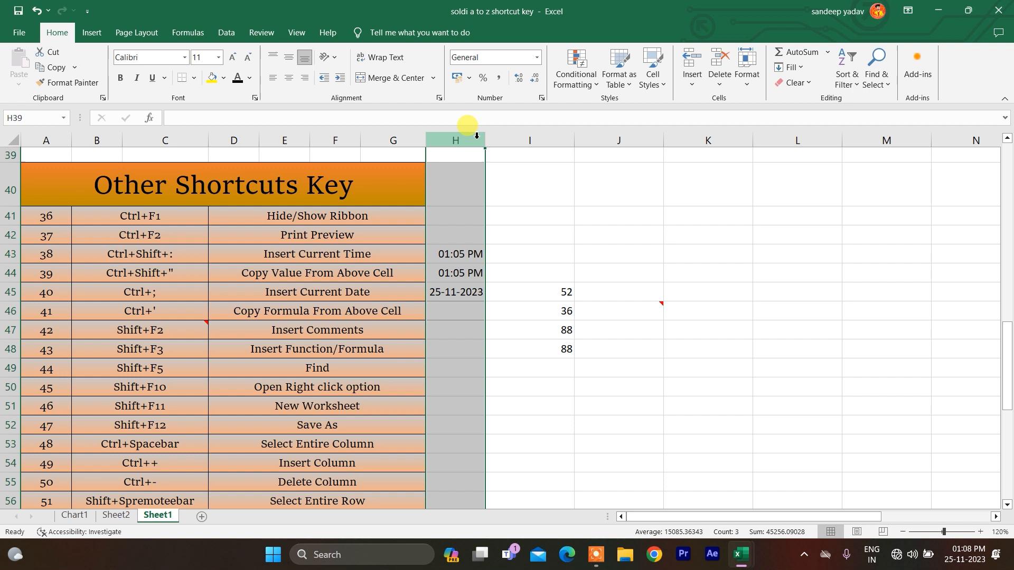
key(ctrl+plus)
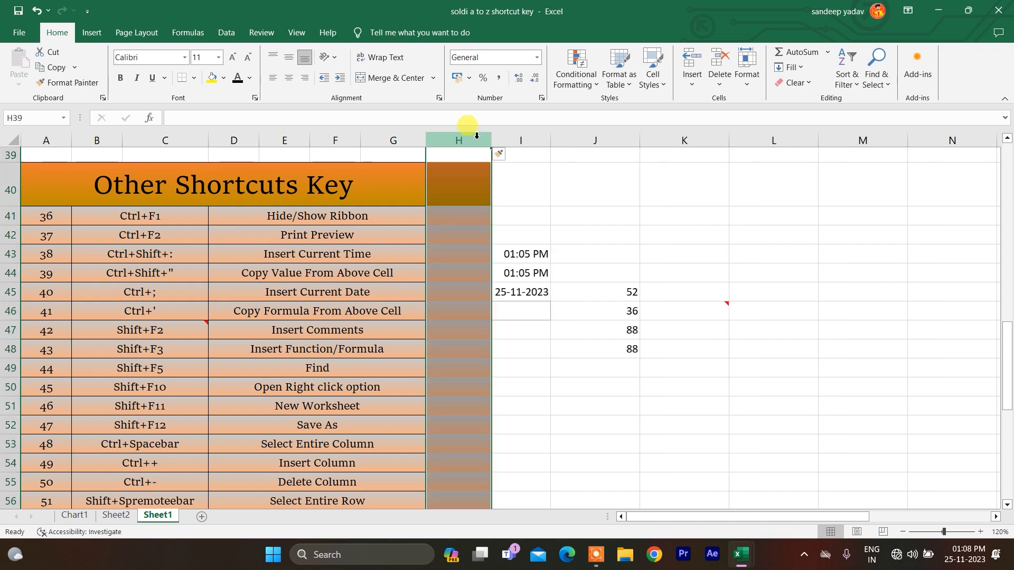
key(ctrl+minus)
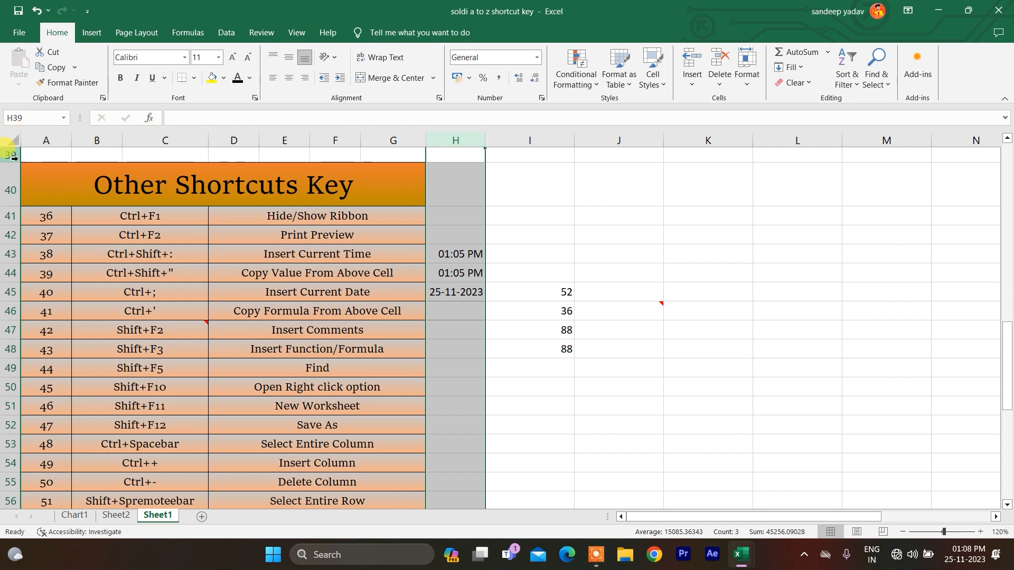
Insert a blank row above the Other Shortcuts Key heading in row 40, and delete it again
click(7, 189)
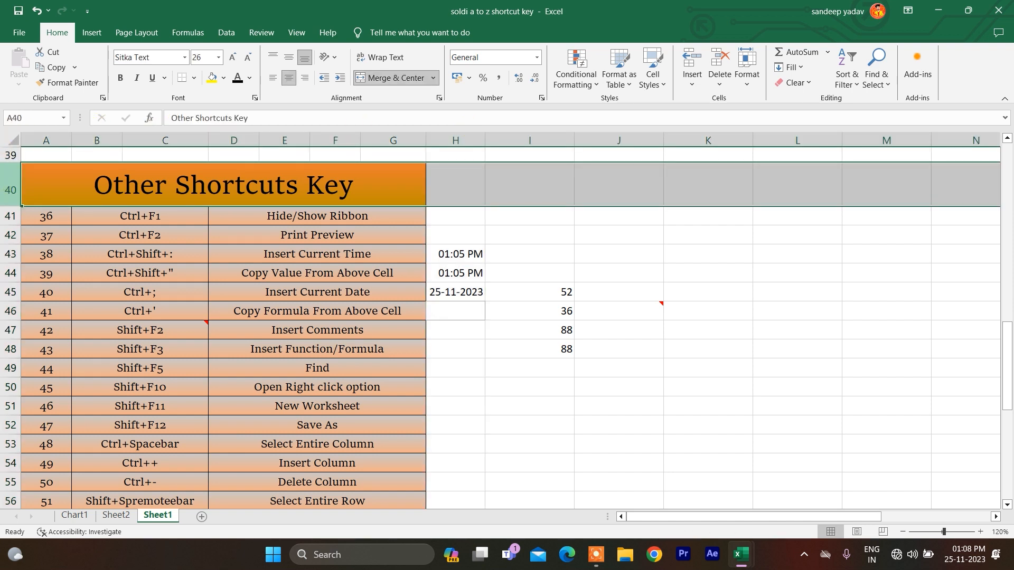
key(ctrl+plus)
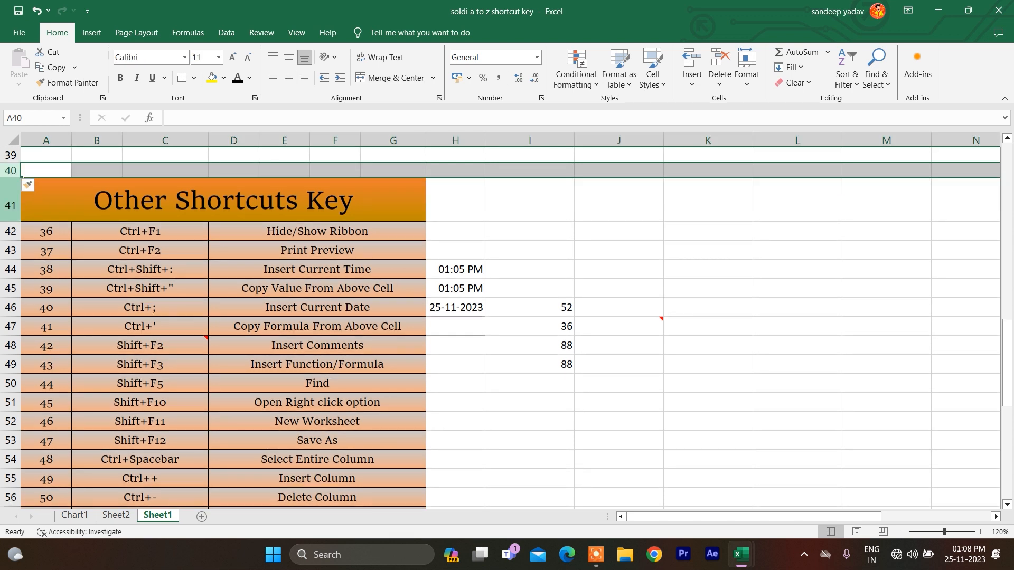
key(ctrl+minus)
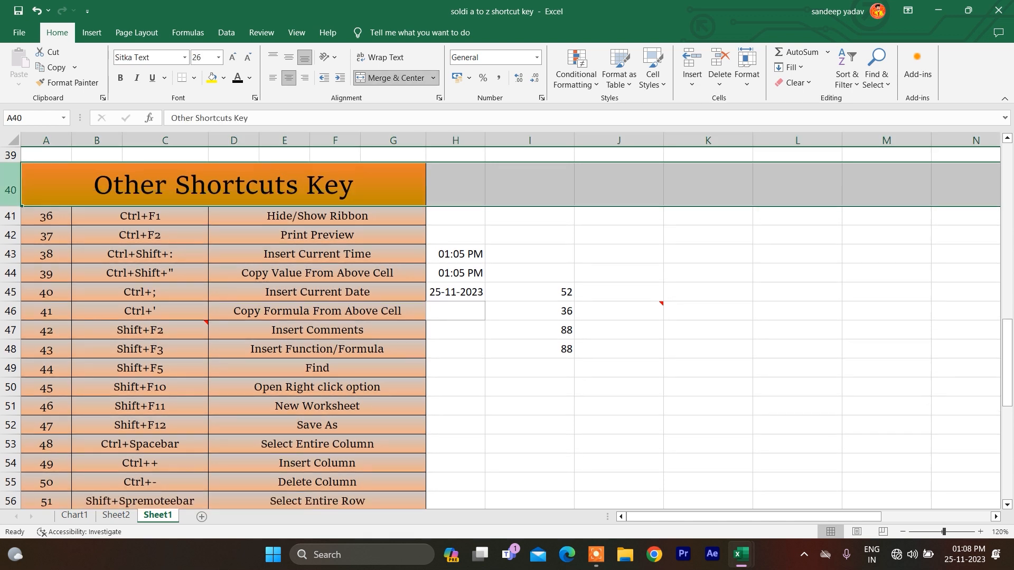
Correct the shortcut text in B56, beside Select Entire Row, to Shift+Spacebar
click(148, 404)
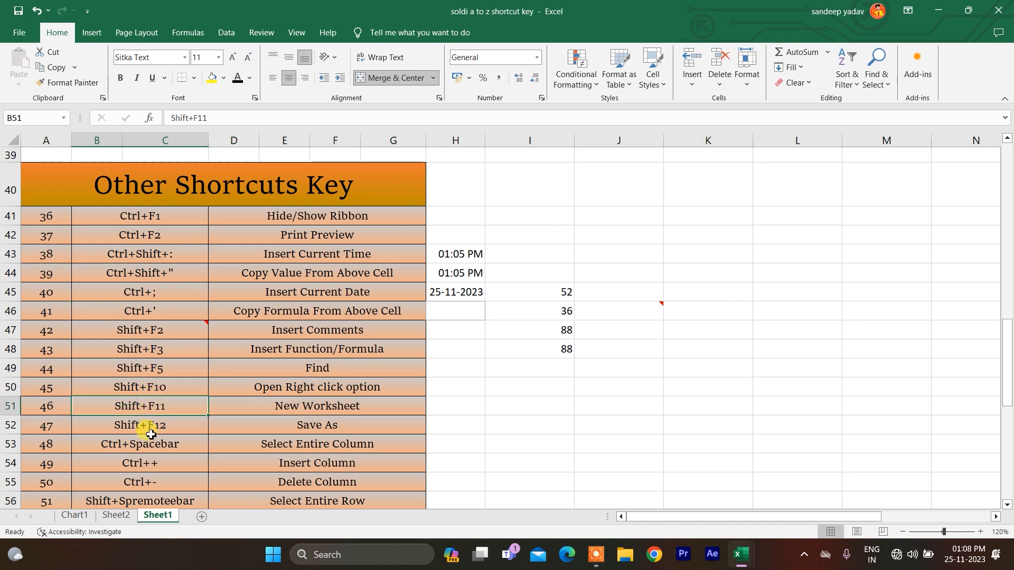
click(124, 501)
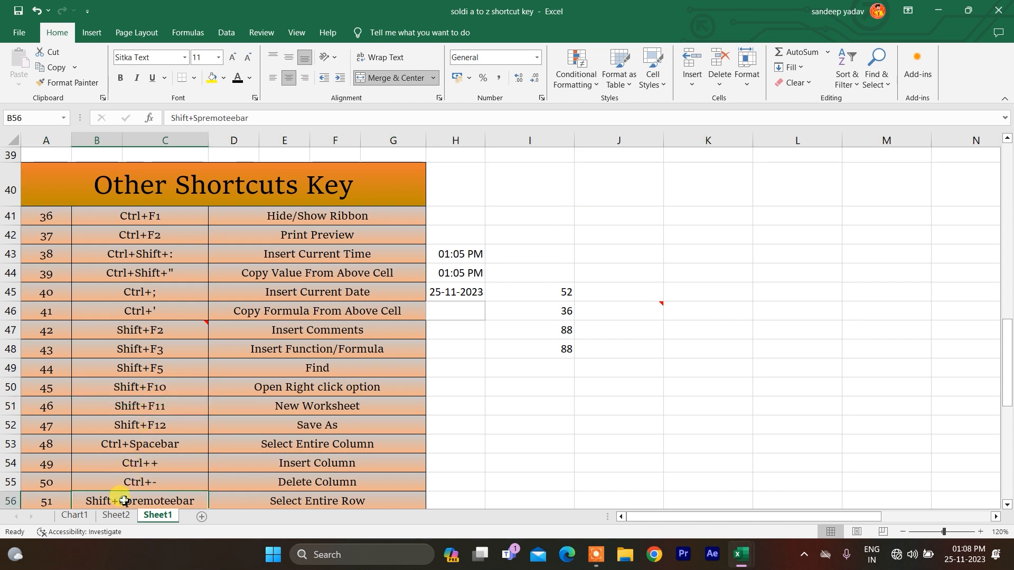
key(F2)
key(BackSpace)
key(BackSpace)
key(BackSpace)
key(BackSpace)
key(BackSpace)
key(BackSpace)
key(BackSpace)
key(BackSpace)
key(BackSpace)
text(a)
key(BackSpace)
key(BackSpace)
text(acebar)
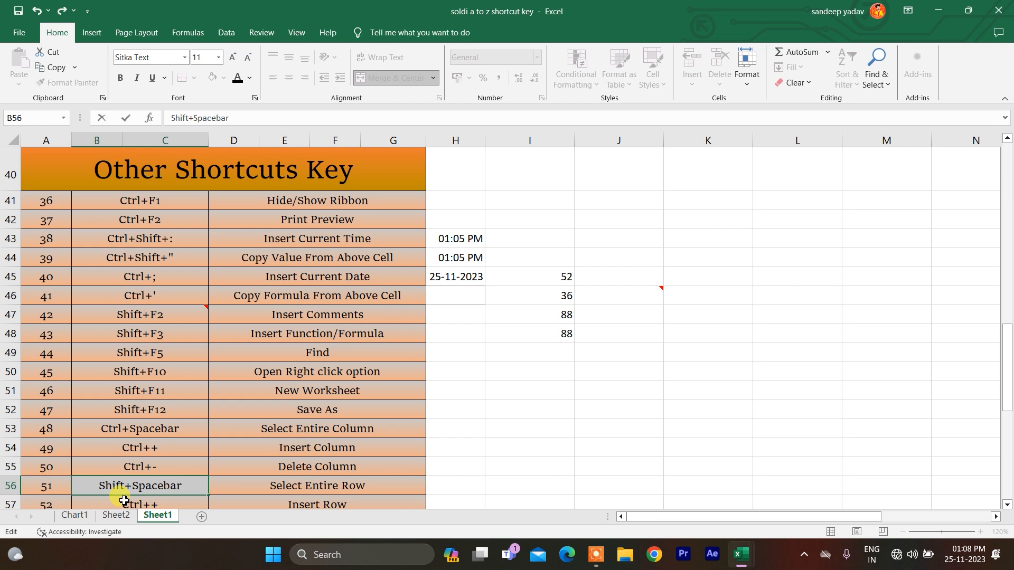
key(ctrl+Return)
Go through the list entries from Select Entire Row to Unhide Rows, and return to the Ctrl+0 Hide Column entry
key(Up)
key(Down)
key(Up)
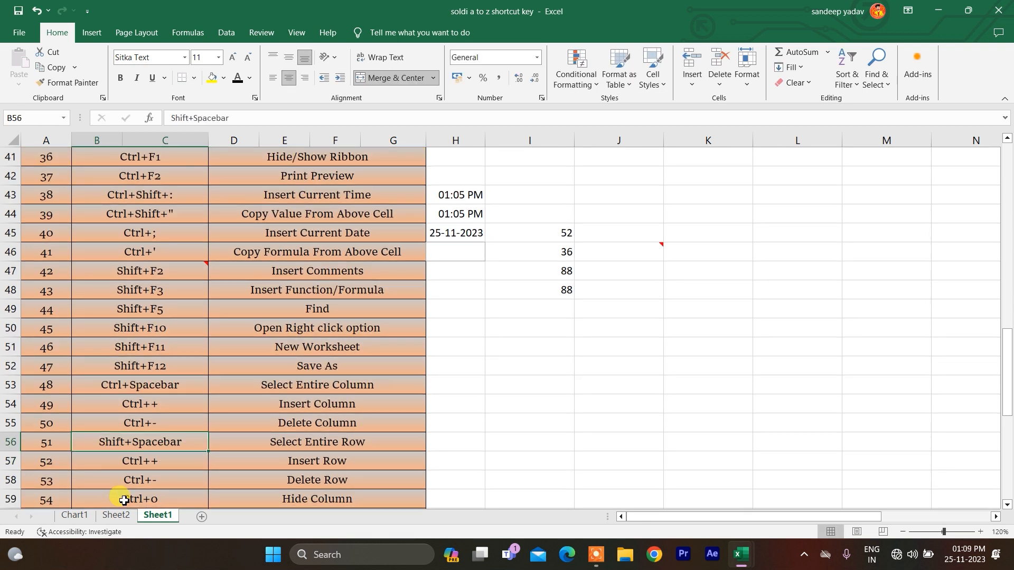
key(Right)
key(Down)
key(Down)
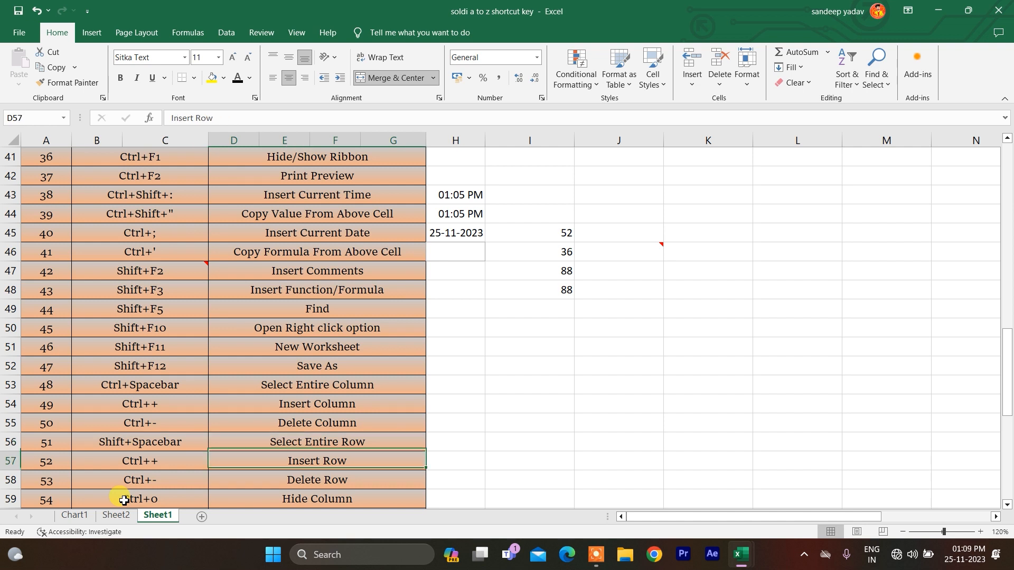
key(Down)
key(Down)
key(Down)
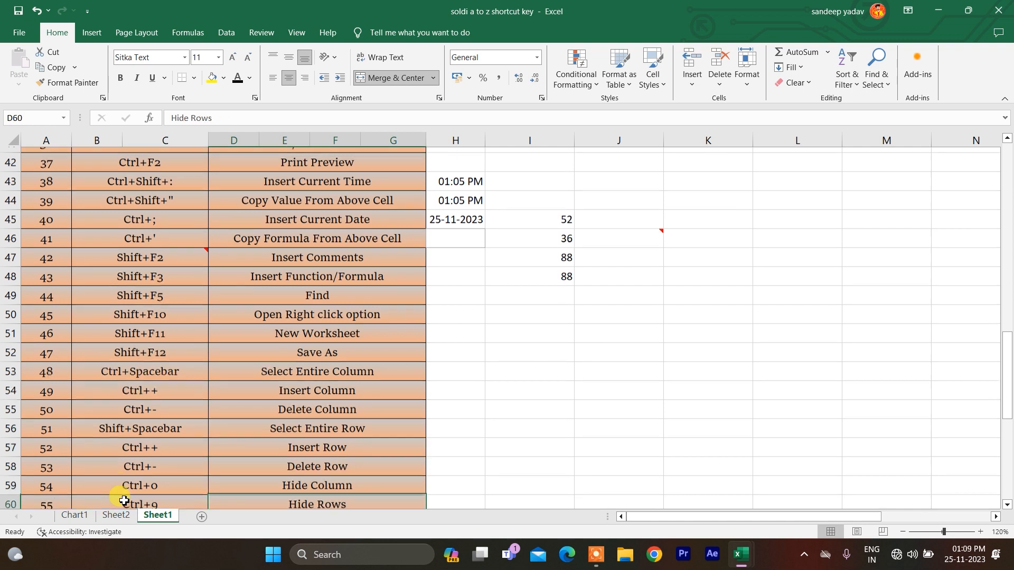
key(Down)
key(Down)
key(Up)
key(Up)
key(Up)
key(Up)
key(Left)
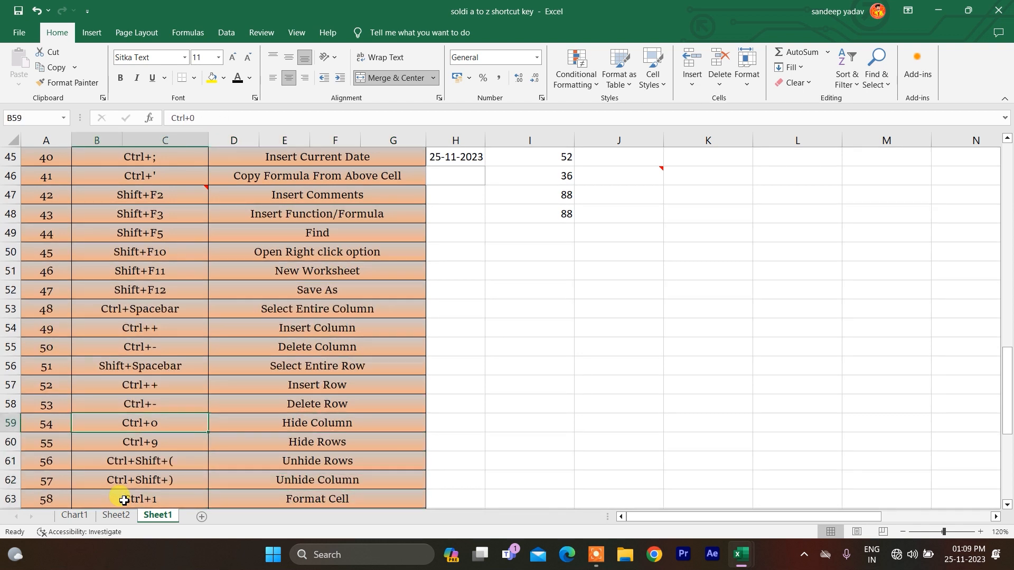
key(Down)
key(Up)
key(Right)
key(Left)
key(ctrl+o)
key(Escape)
key(alt+Tab)
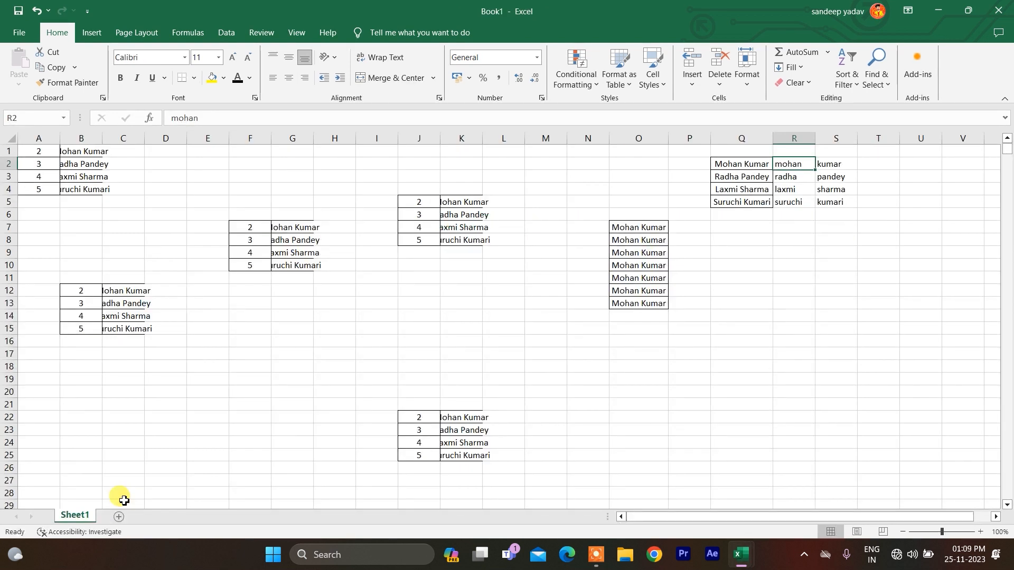
key(alt)
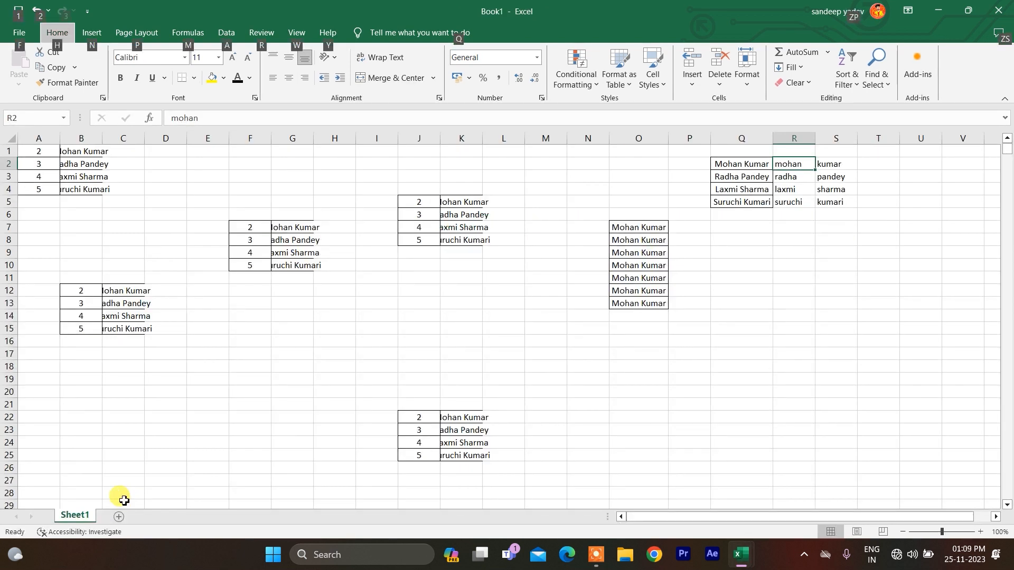
key(alt+Tab)
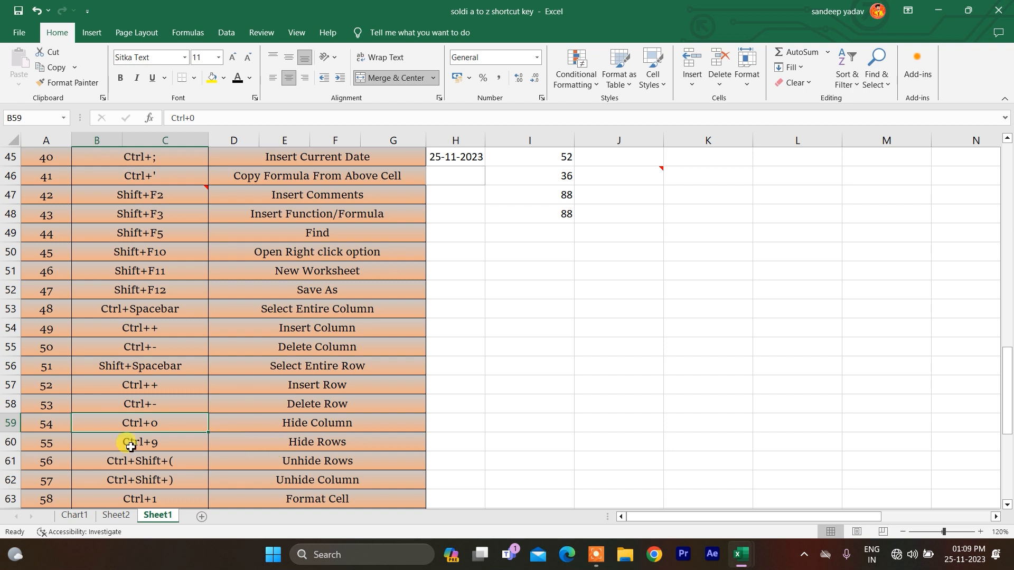
Undo the last text correction in B56, and hide row 56
click(20, 442)
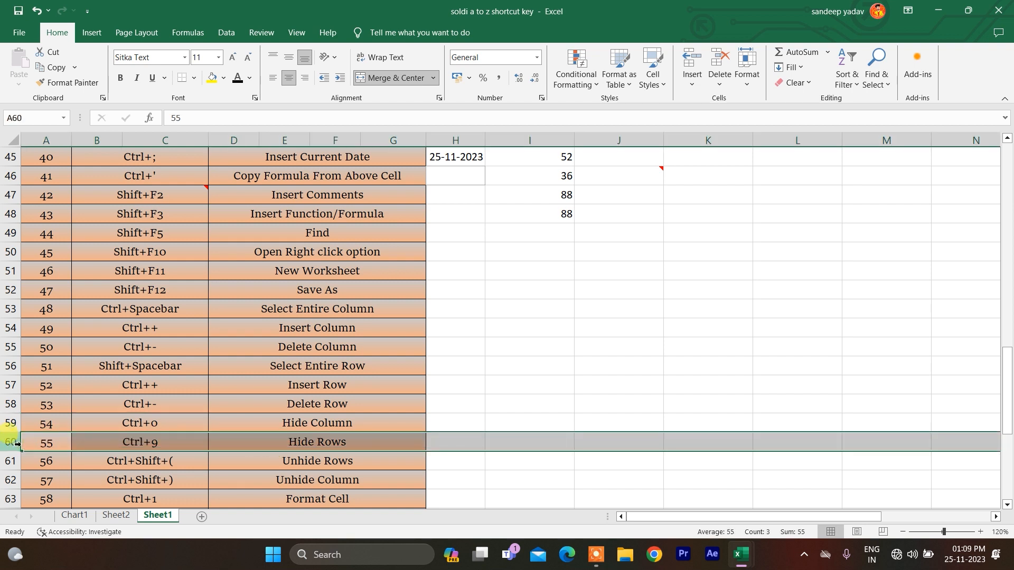
key(ctrl+Tab)
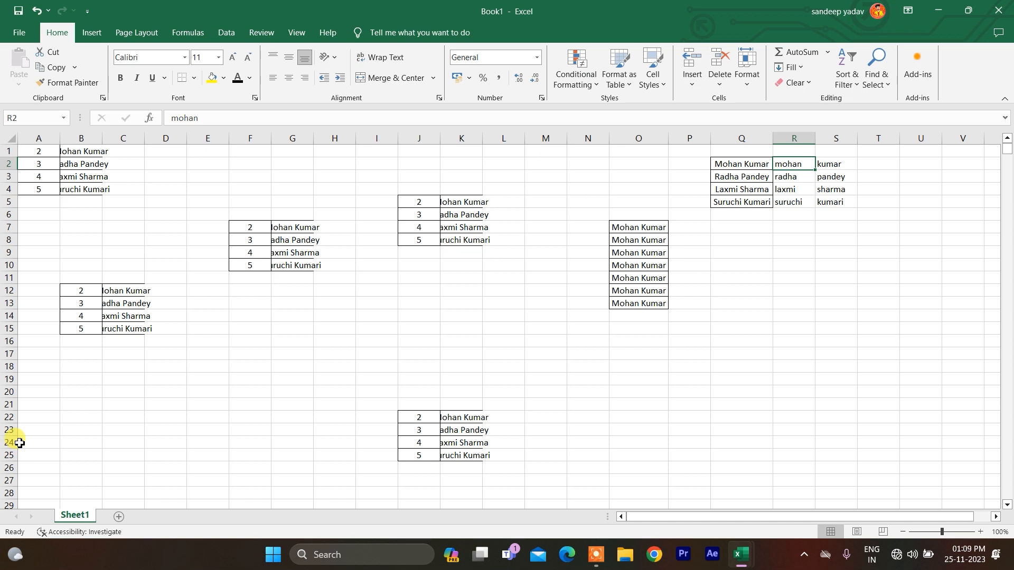
key(ctrl+Tab)
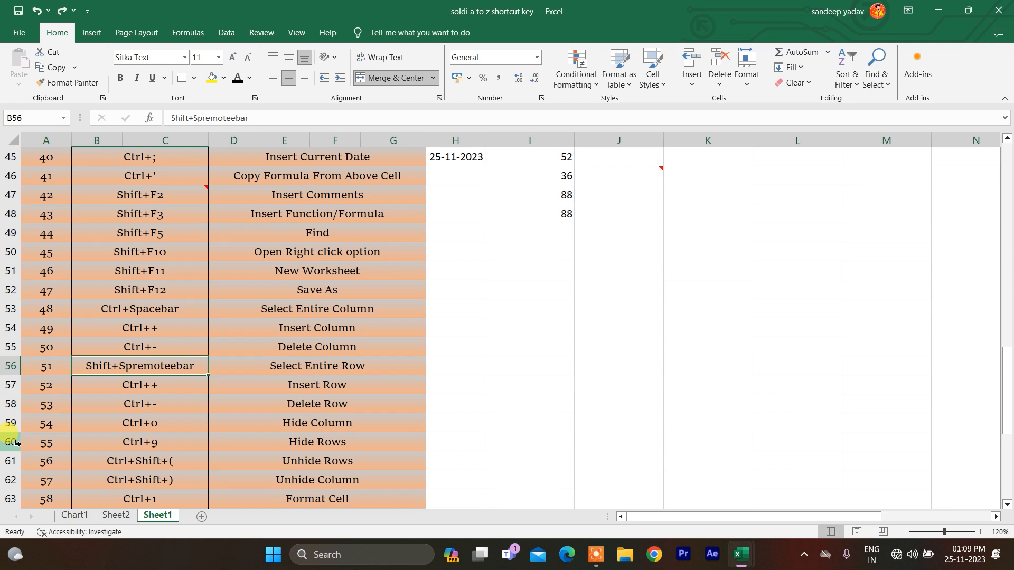
key(ctrl+9)
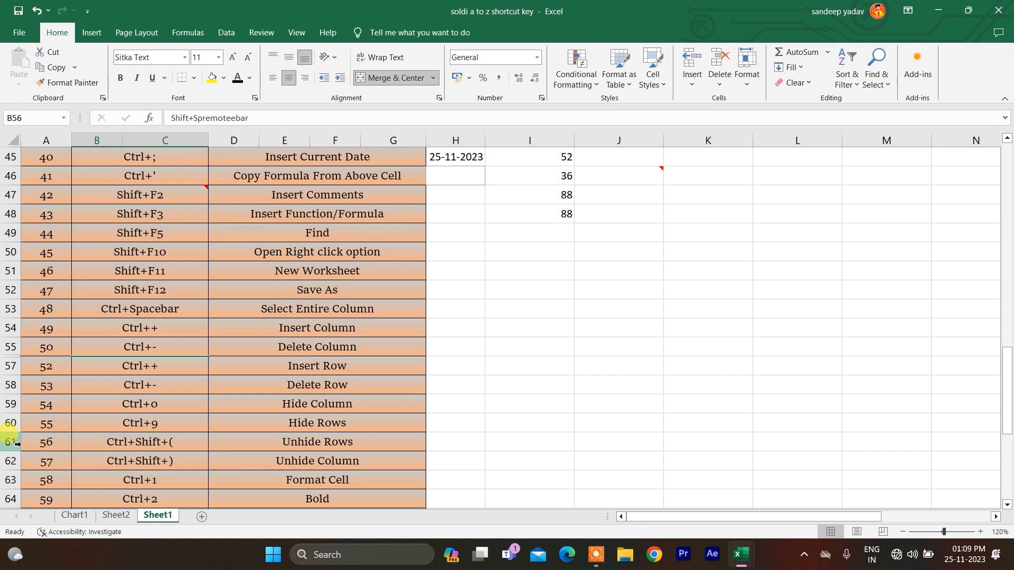
Undo the hiding of row 56 and the deletion of the blank row above the Other Shortcuts Key heading
key(ctrl+z)
key(ctrl+z)
key(ctrl+z)
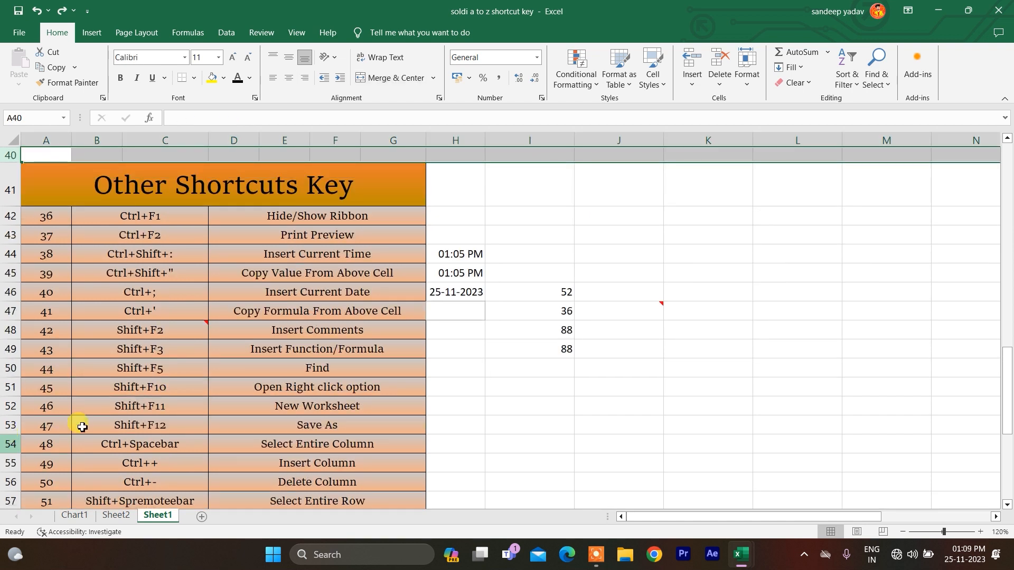
Go down the shortcuts list from Shift+F12 to the Ctrl+Shift+( Unhide Rows entry in row 62
click(139, 421)
key(Down)
key(Down)
key(Down)
key(Down)
key(Down)
key(Down)
key(Down)
key(Down)
key(Down)
key(Down)
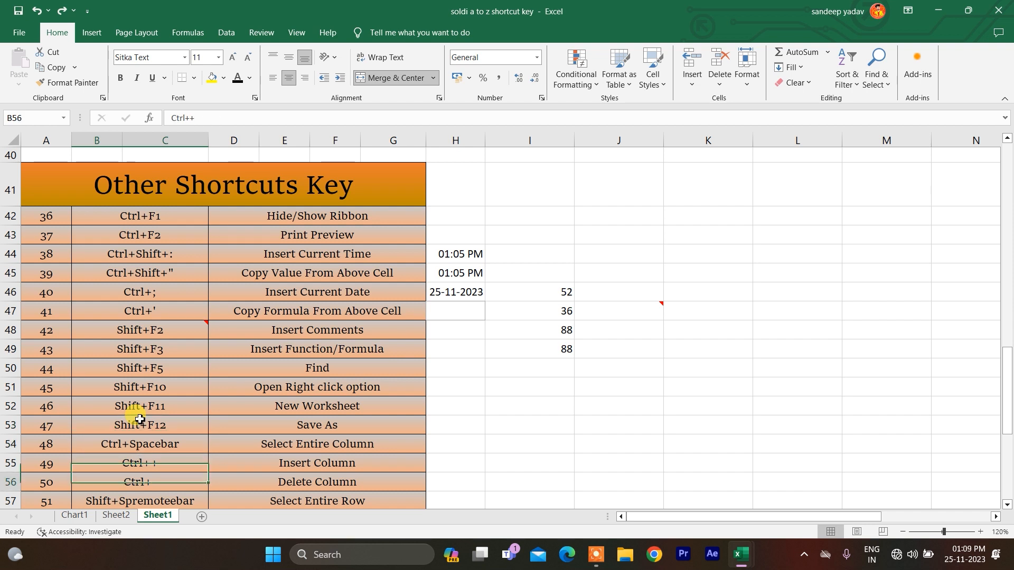
key(Up)
key(Up)
key(Up)
key(Down)
key(Down)
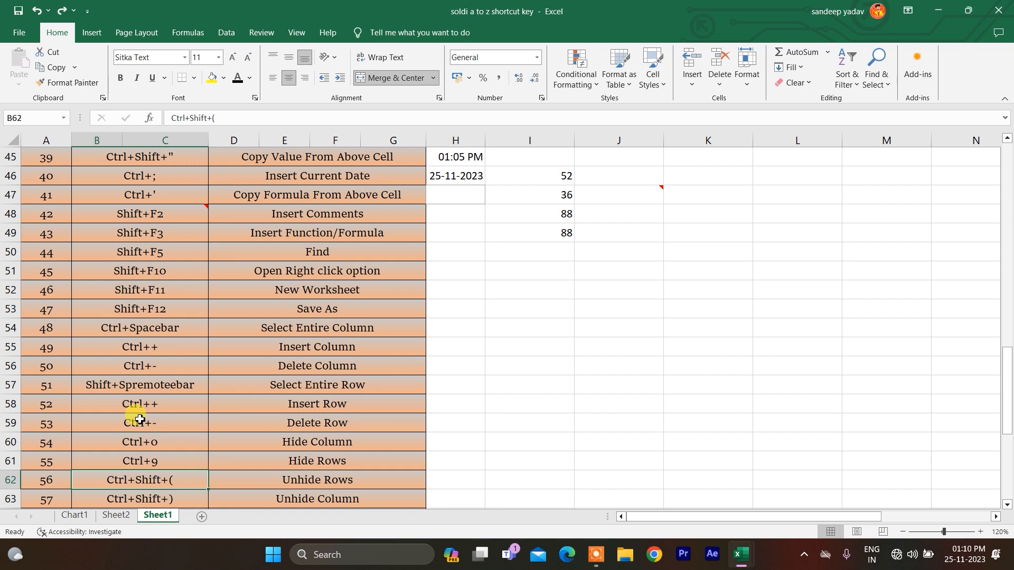
Try to unhide rows from the Unhide Rows entry in row 62
key(ctrl+shift+9)
click(289, 480)
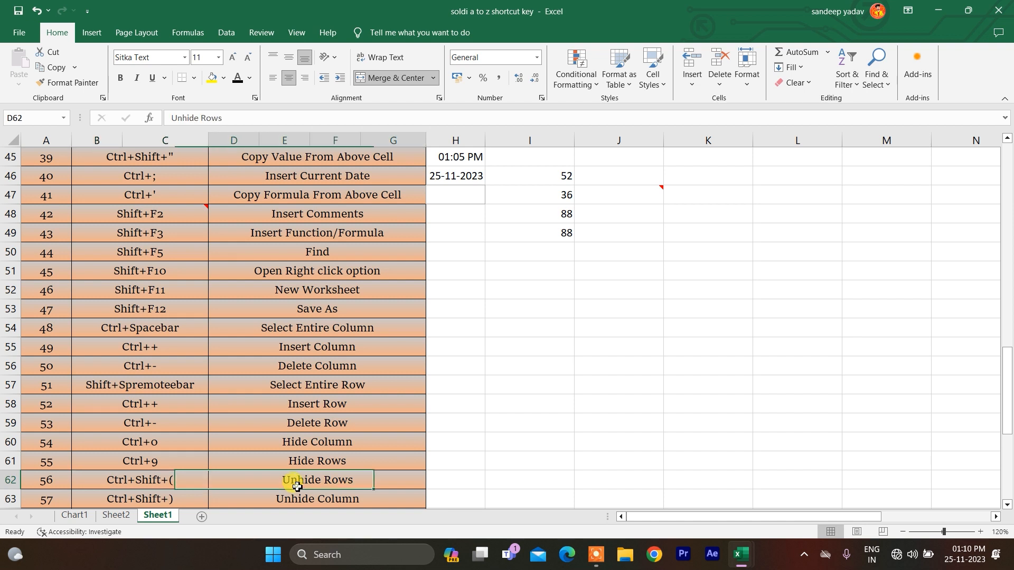
click(107, 486)
Point out the Ctrl+Shift+) Unhide Column entry, and go to the Ctrl+1 Format Cell entry in B64
key(Down)
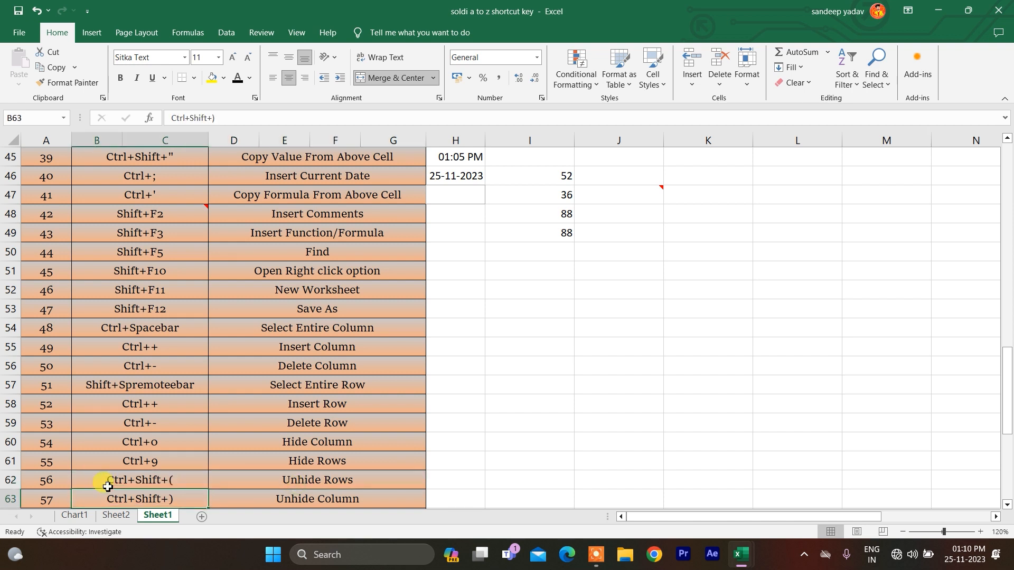
key(Right)
key(Down)
key(Down)
key(Up)
key(Up)
key(Down)
key(Left)
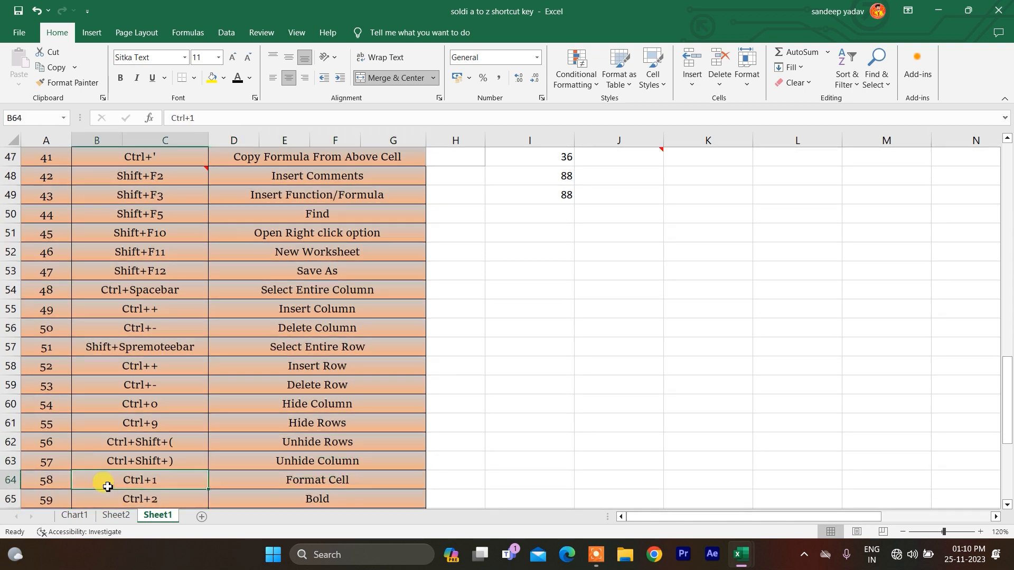
Look at the Currency and Accounting number formats in the Format Cells dialog for B64, and close it without changes
key(ctrl+1)
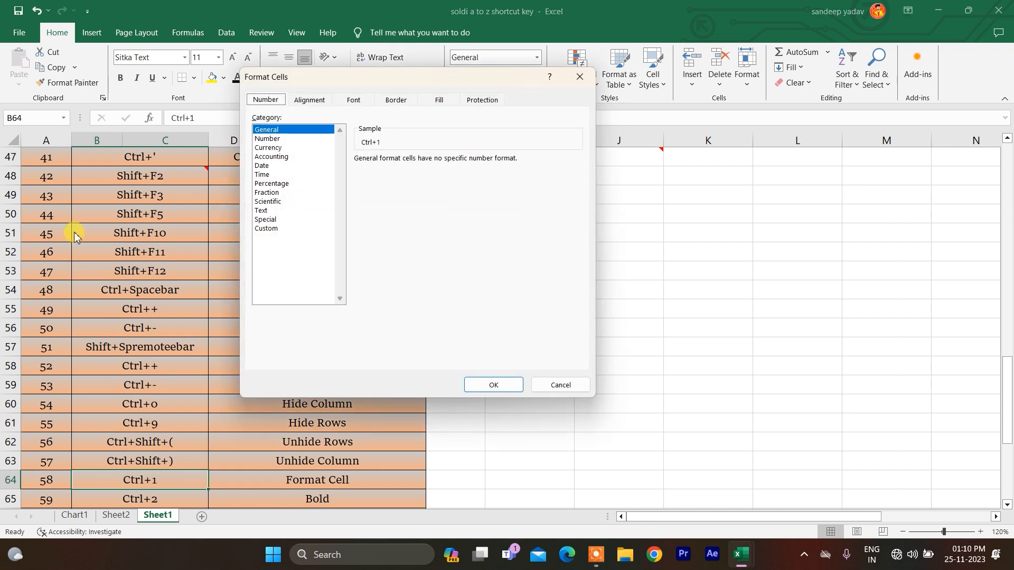
click(287, 148)
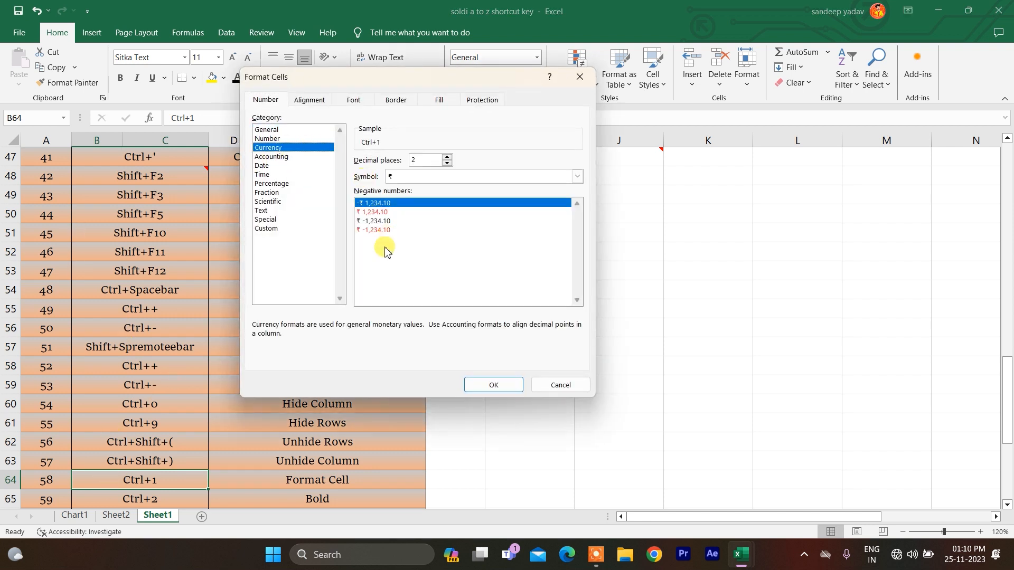
click(277, 157)
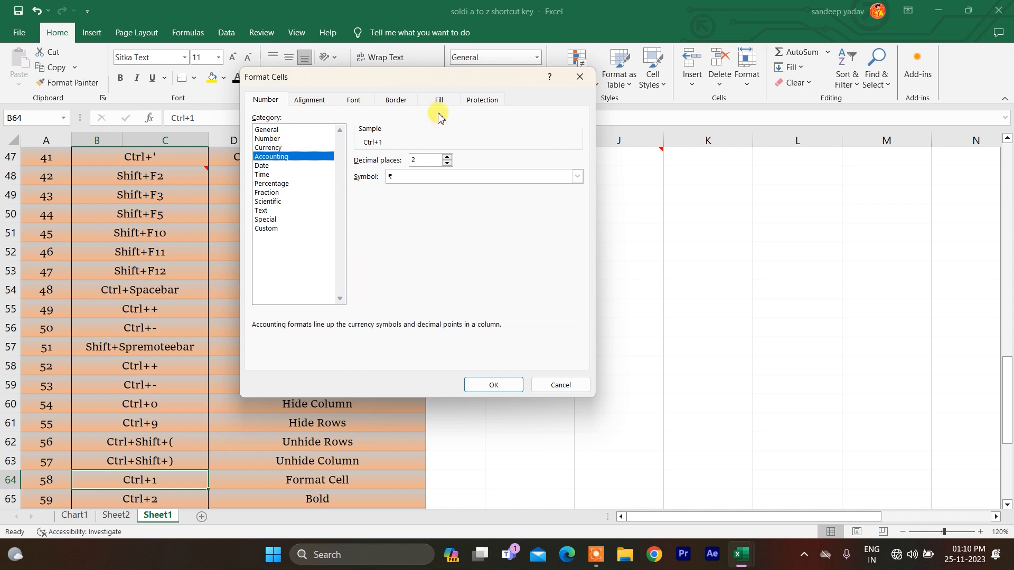
click(580, 79)
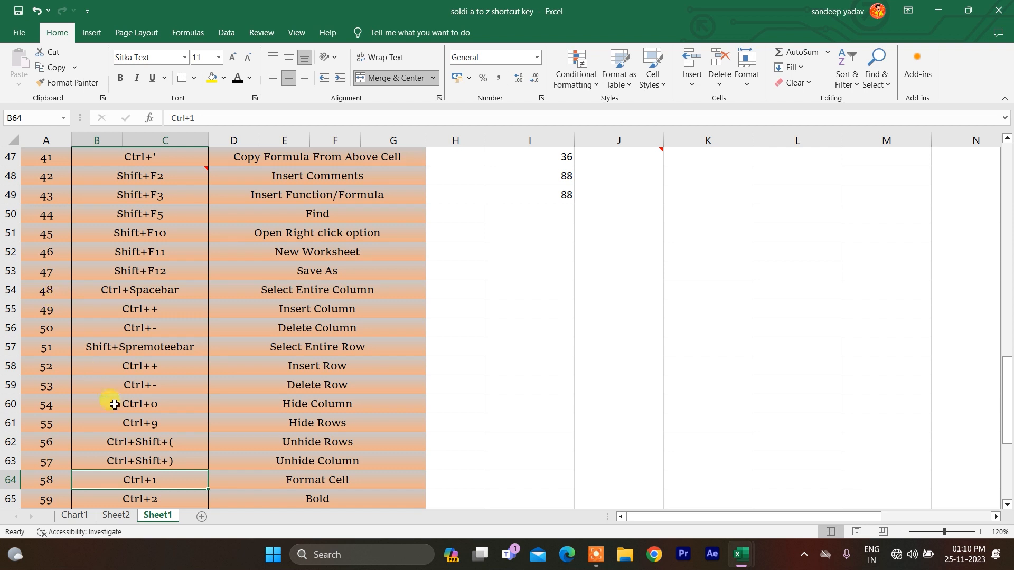
Point out the Ctrl+2 Bold entry in row 65 of the shortcuts list
key(Down)
key(Down)
key(Up)
key(Right)
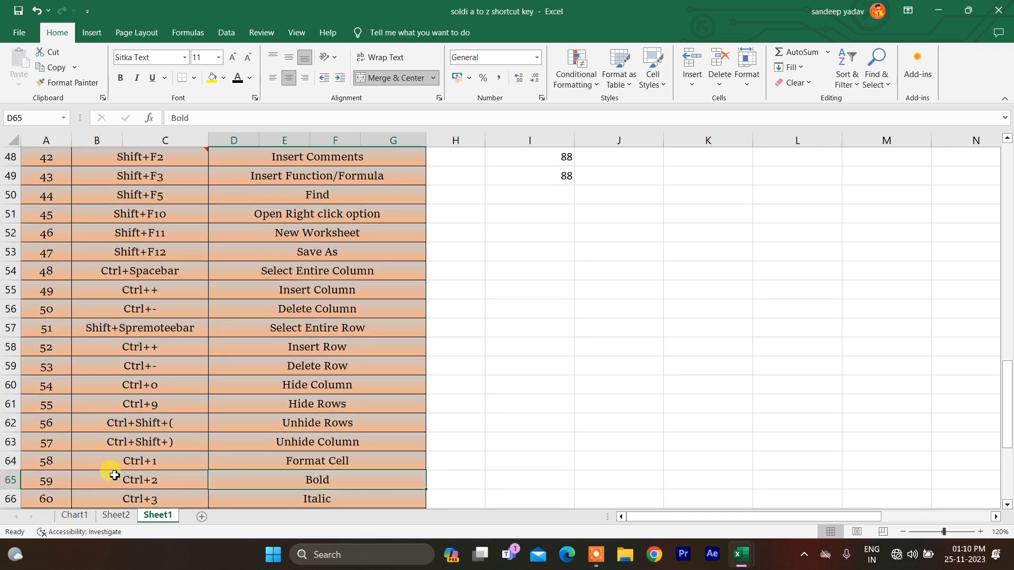
Toggle bold and italic formatting on and off for the Bold entry in D65
key(ctrl+2)
key(ctrl+2)
key(ctrl+3)
key(ctrl+3)
Toggle underline formatting on and off for the Underline entry in D67
key(Down)
key(Down)
key(Down)
key(Up)
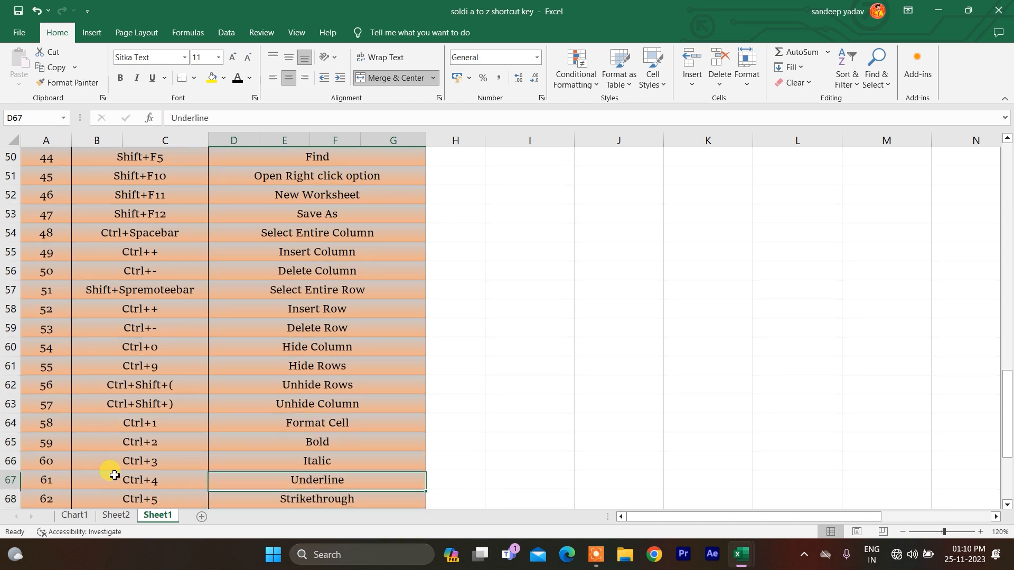
key(ctrl+4)
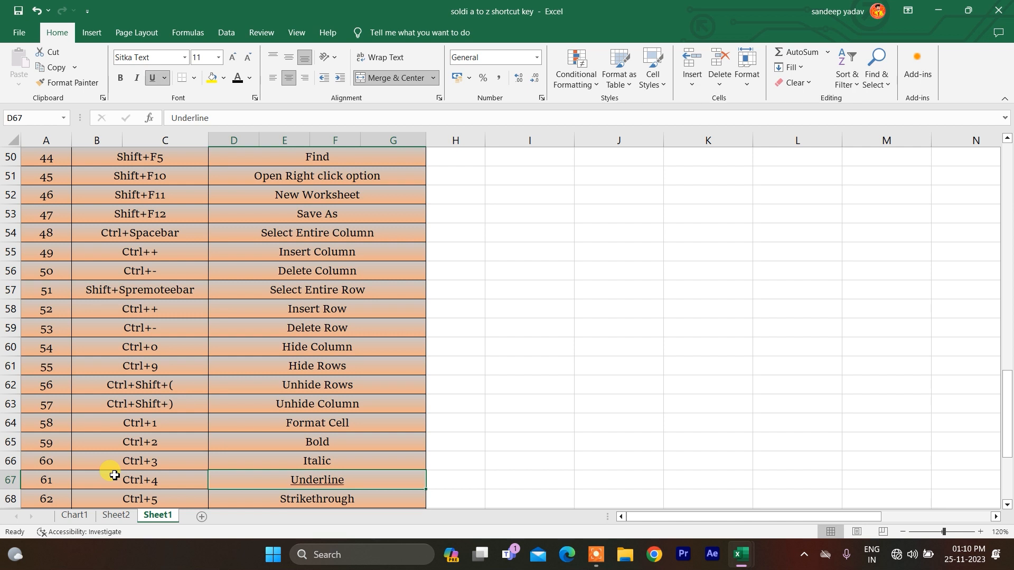
key(ctrl+4)
Toggle strikethrough formatting on and off for the Strikethrough entry in D68
key(Down)
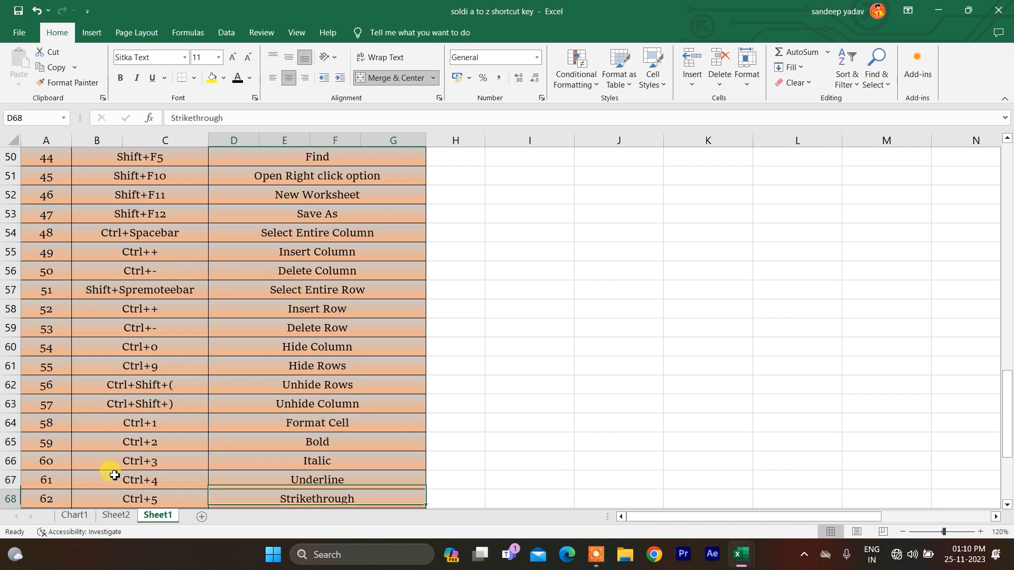
key(ctrl+5)
key(ctrl+5)
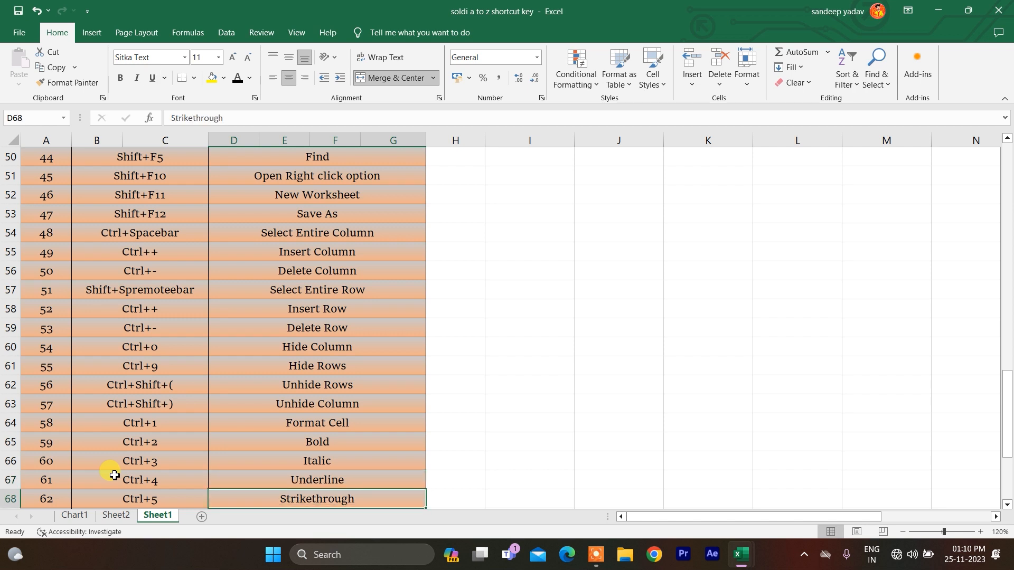
Point out the Ctrl+6 Show/Hide Object entry in row 69, and go to the Ctrl+Page Up/Down entry in B70
key(Down)
key(Down)
key(Up)
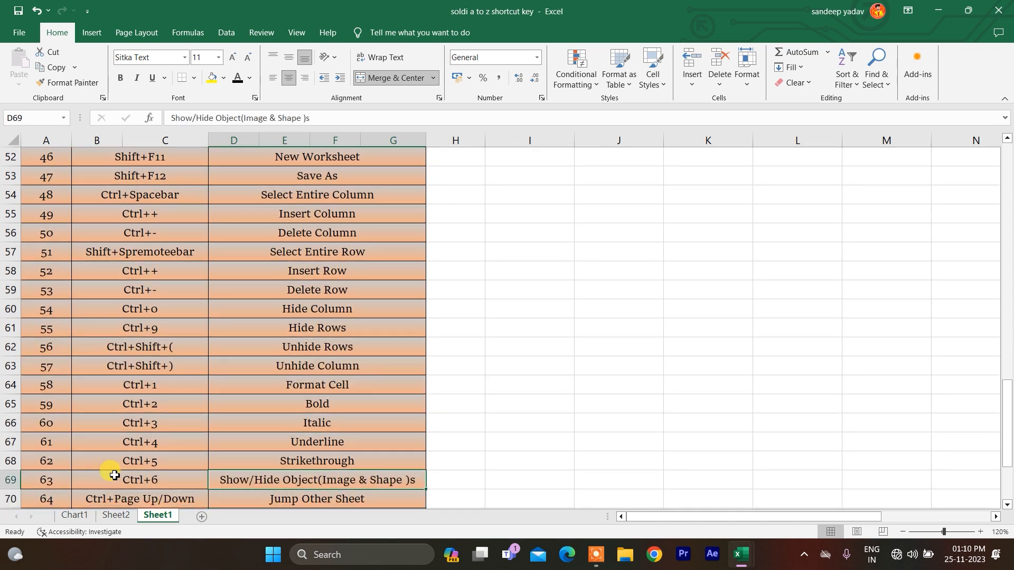
key(Right)
key(Right)
key(Left)
key(Left)
key(Left)
key(Down)
key(Up)
key(Down)
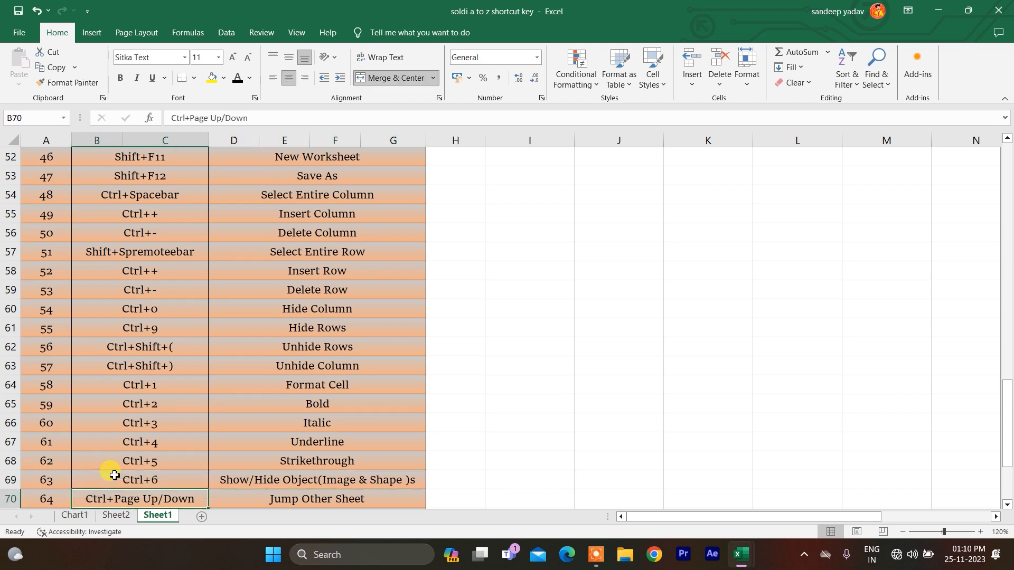
key(Down)
key(Up)
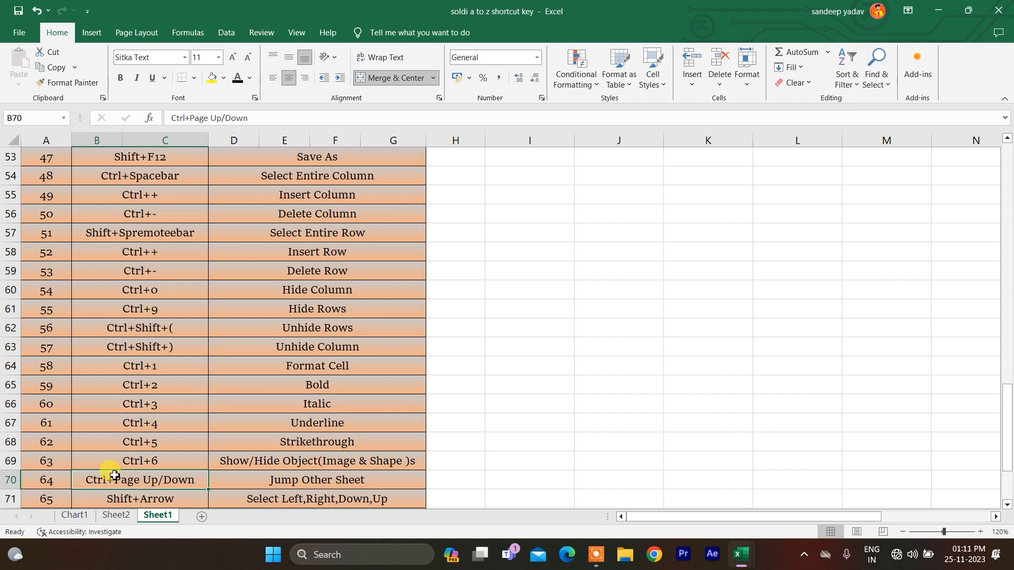
Look over the remaining shortcut entries down to row 77, and return to the Ctrl+Page Up/Down entry in B70
key(Down)
key(Down)
key(Down)
key(Down)
key(Down)
key(Down)
key(Down)
key(Up)
key(Up)
key(Up)
key(Up)
key(Up)
key(Up)
key(Up)
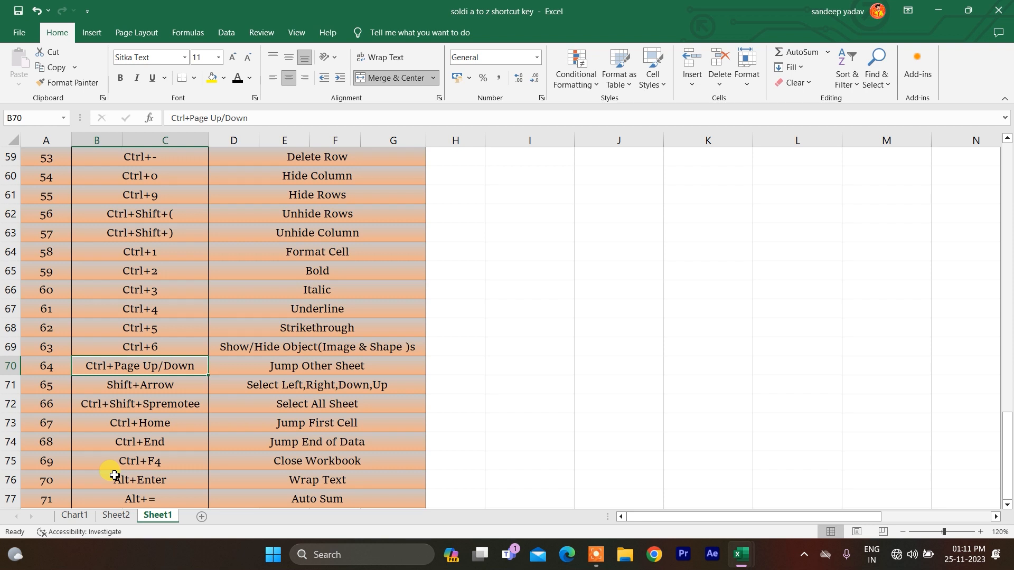
Switch back and forth between Sheet1 and Sheet2, ending on Sheet1
key(ctrl+Page_Up)
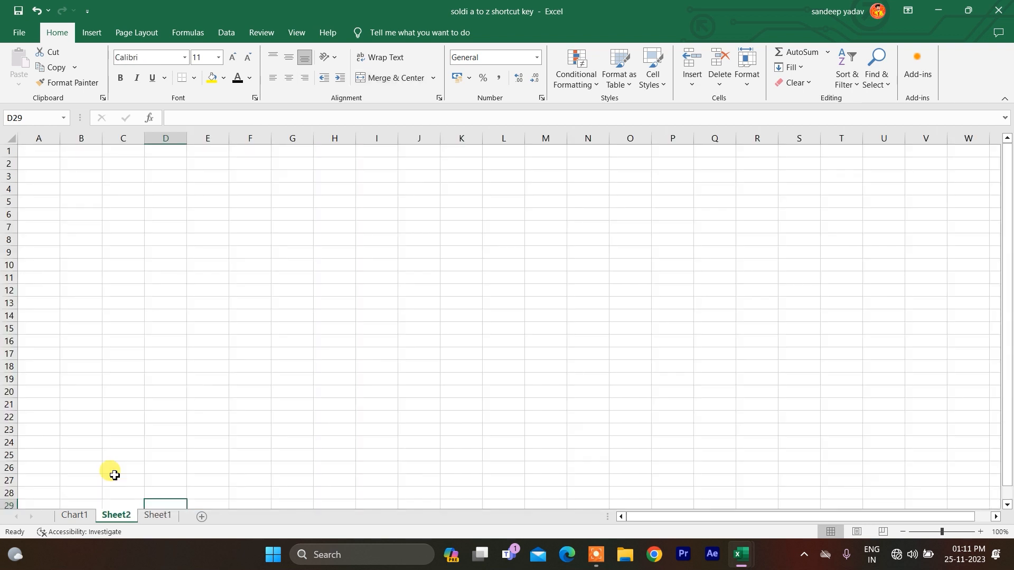
key(ctrl+Page_Down)
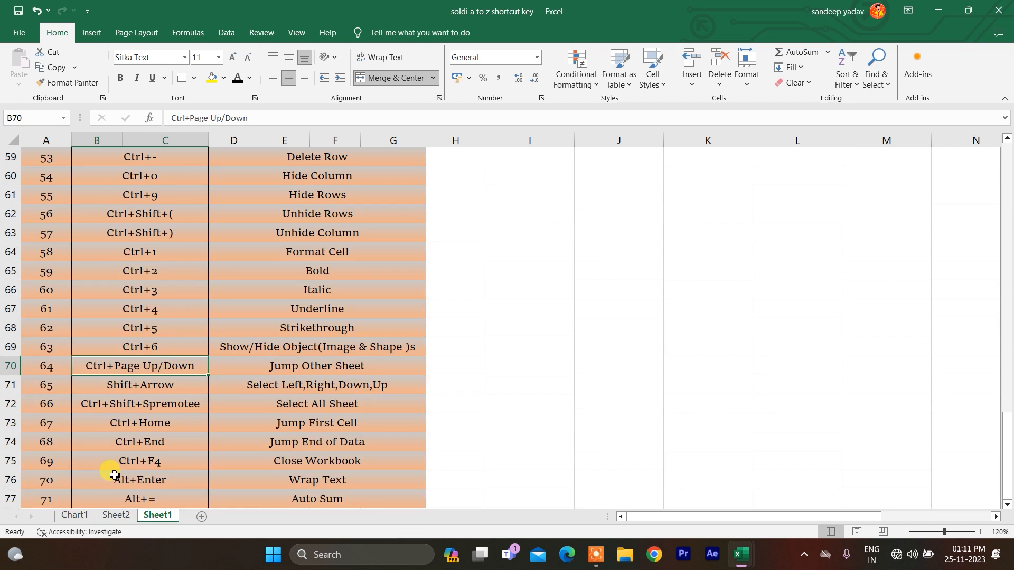
key(ctrl+Page_Up)
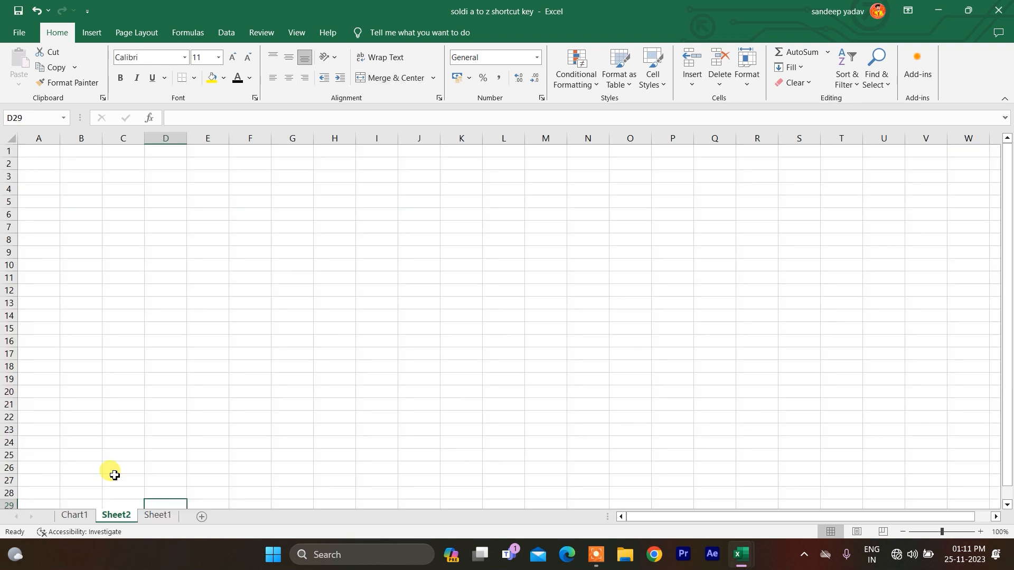
key(ctrl+Page_Down)
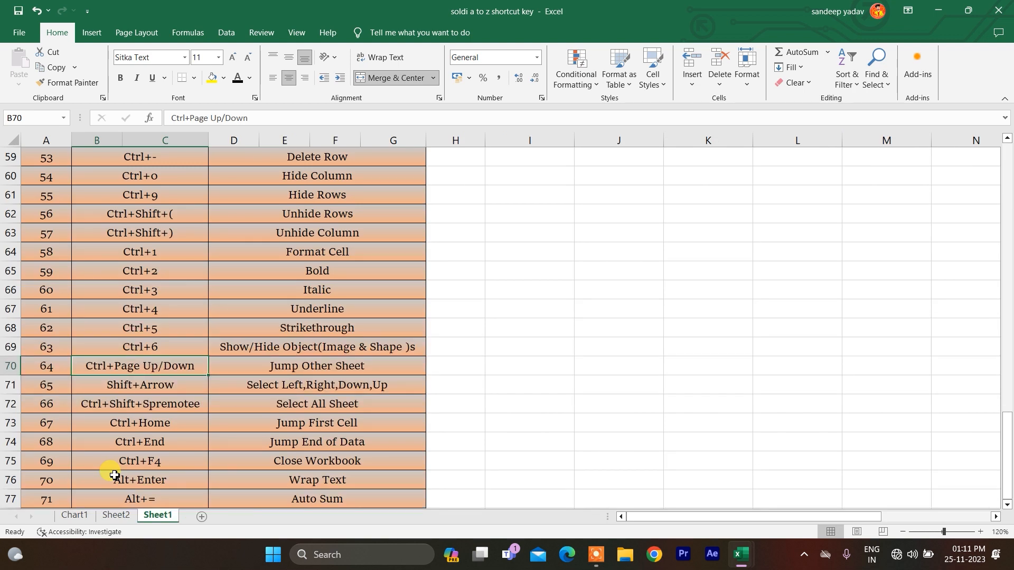
click(115, 516)
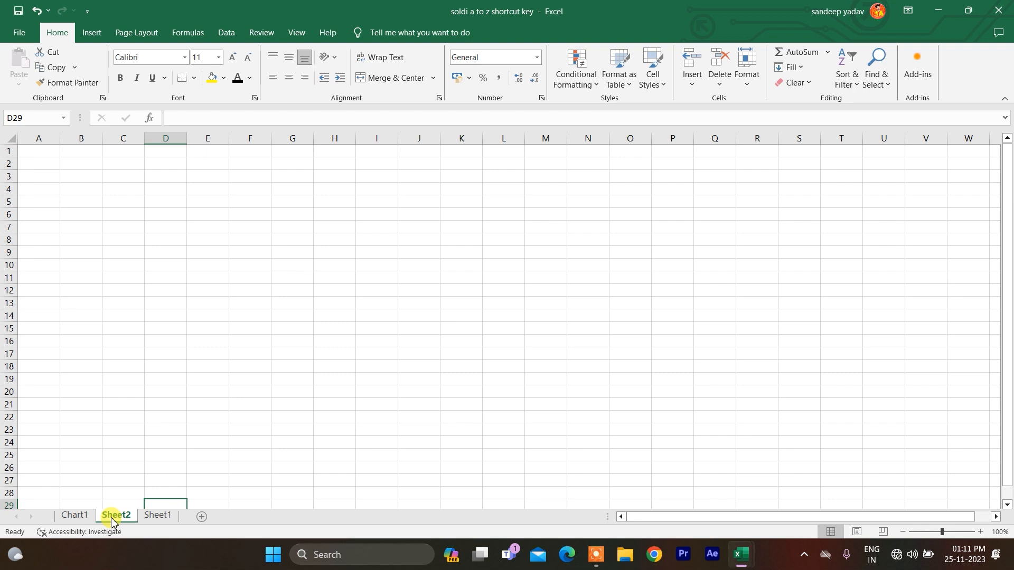
key(ctrl+Page_Down)
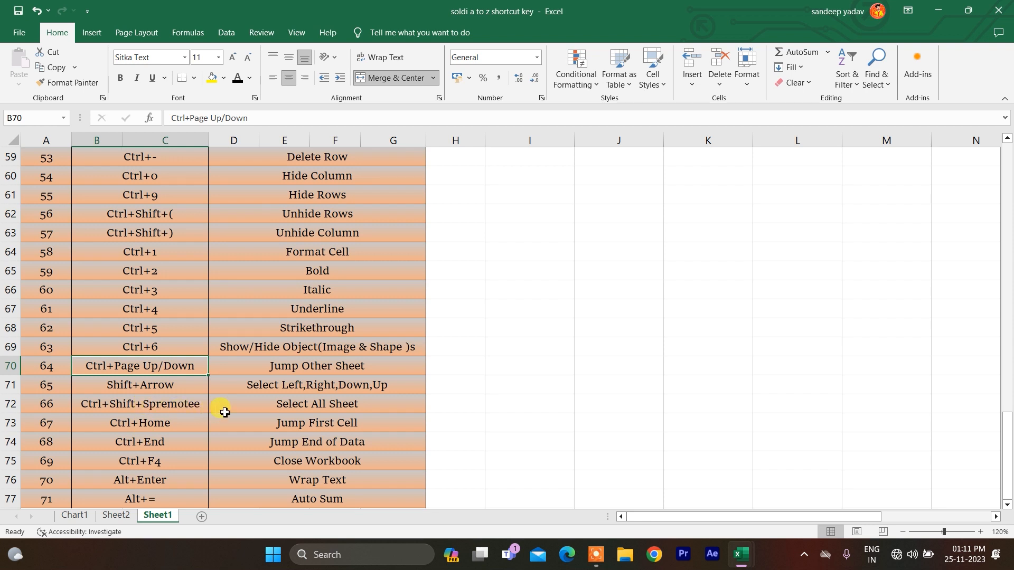
Extend the cell selection from the Shift+Arrow entry in B71 across, down and up the list, and clear it
click(151, 382)
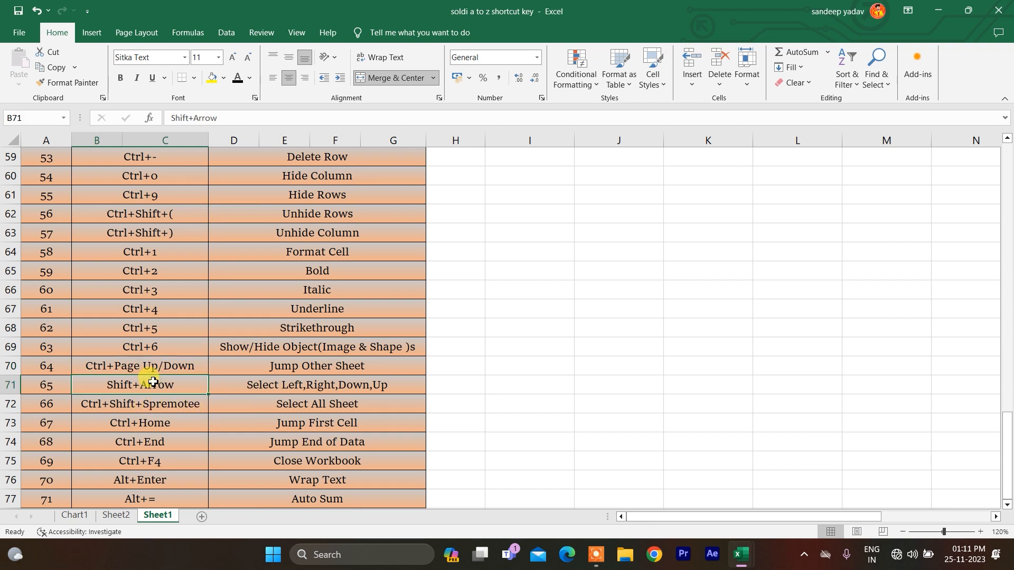
key(shift+Right)
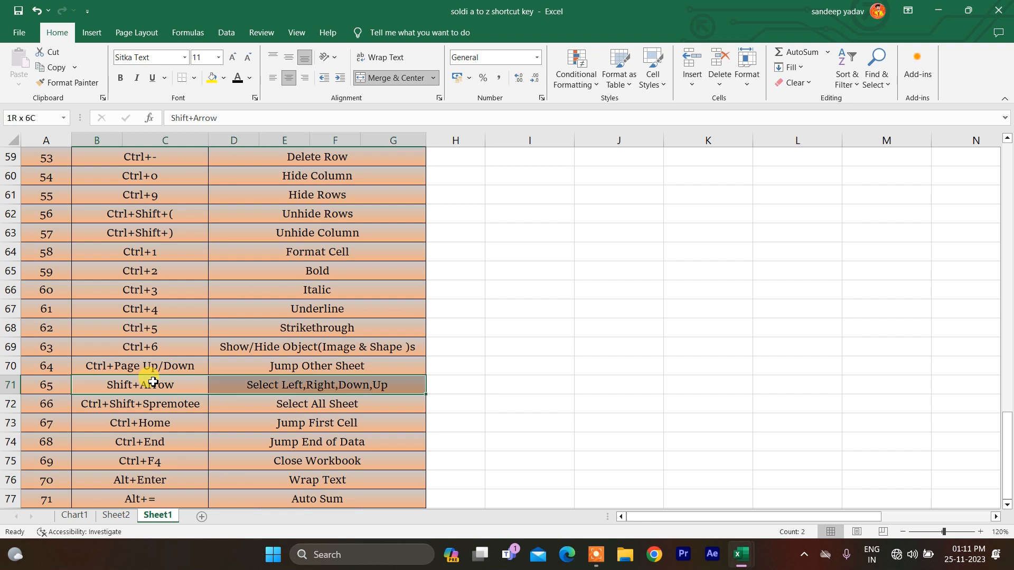
key(shift+Down)
key(shift+Down)
key(shift+Down)
key(shift+Down)
key(shift+Down)
key(shift+Down)
key(ctrl+shift+Up)
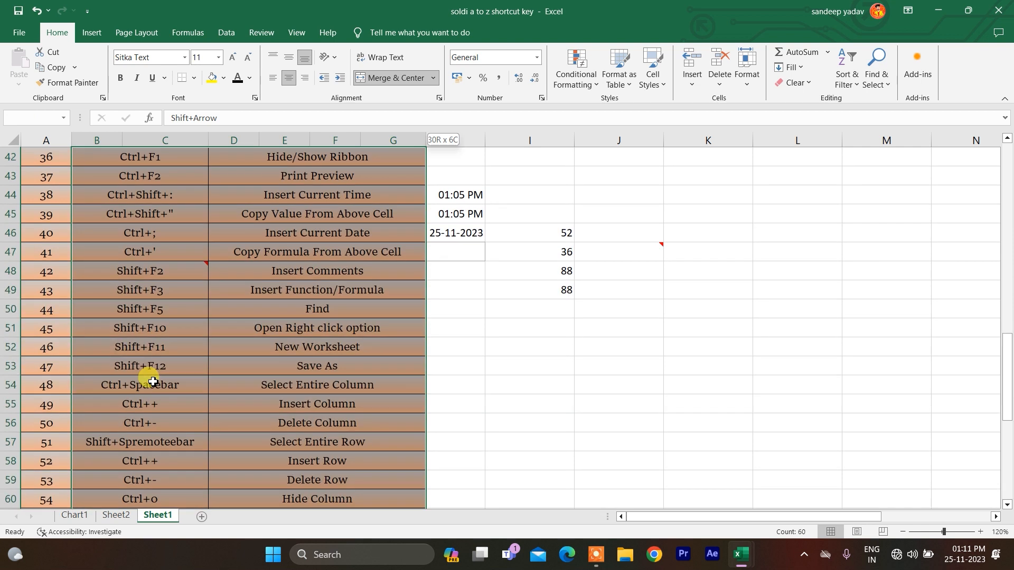
key(ctrl+shift+Down)
key(Left)
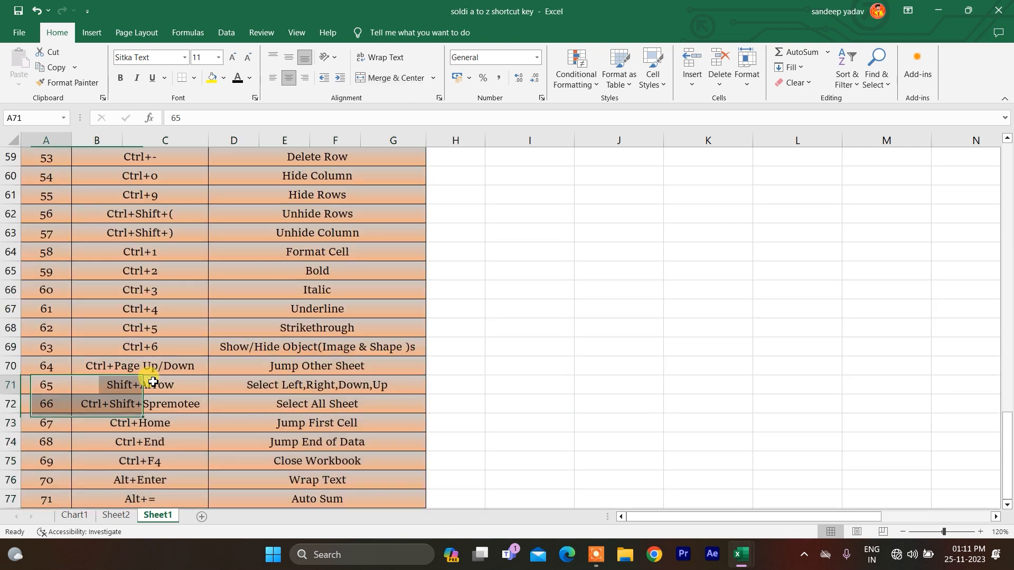
Select the entire data region from the Select All Sheet entry in B72, and jump to cell A1
key(Down)
key(Right)
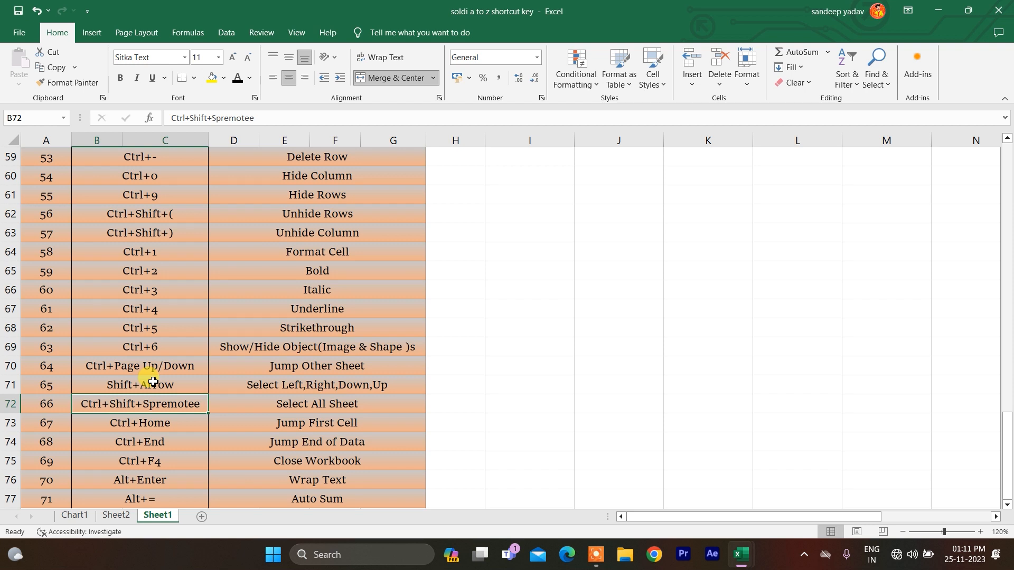
key(ctrl+shift+space)
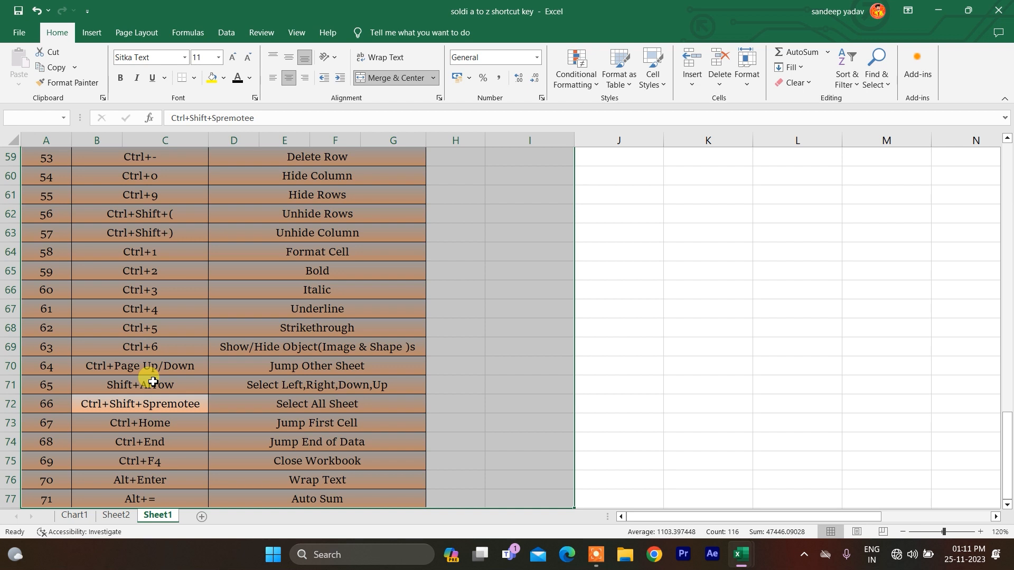
click(172, 407)
key(ctrl+Home)
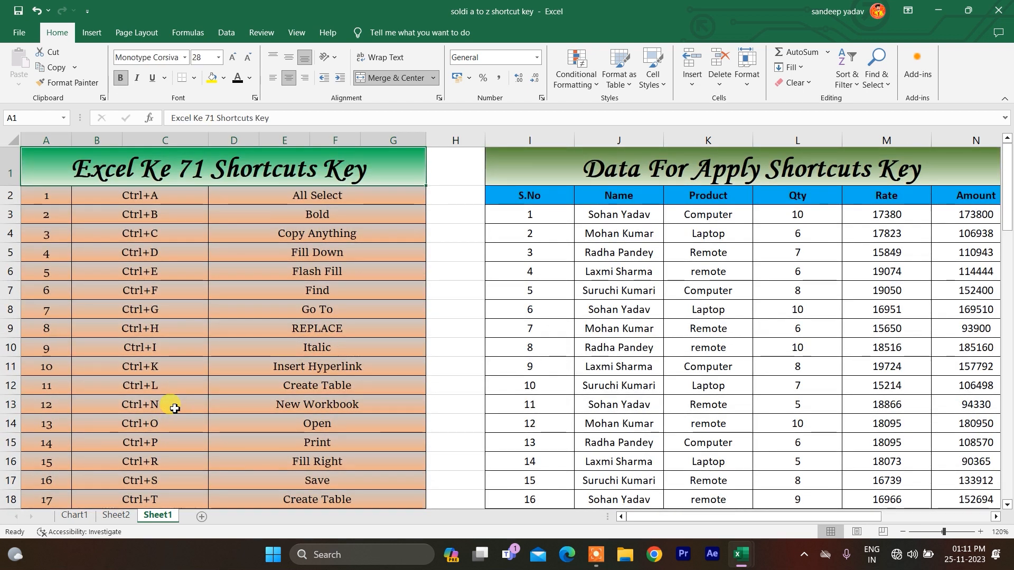
Go down column B through the shortcut entries, past the Other Shortcuts Key heading, checking their wording
key(ctrl+shift+Down)
key(Down)
key(Down)
key(Down)
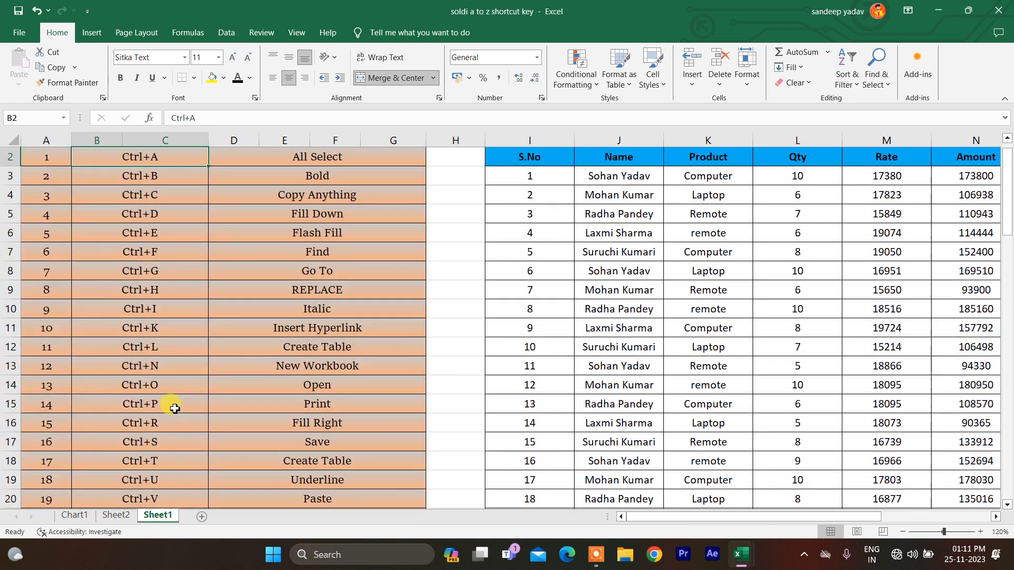
key(Down)
key(Down)
key(Down)
key(Down)
key(Down)
key(Down)
key(Down)
key(Down)
key(Down)
key(Down)
key(Down)
key(Down)
key(Down)
key(Down)
key(Down)
key(Down)
key(Down)
key(Down)
key(Down)
key(Down)
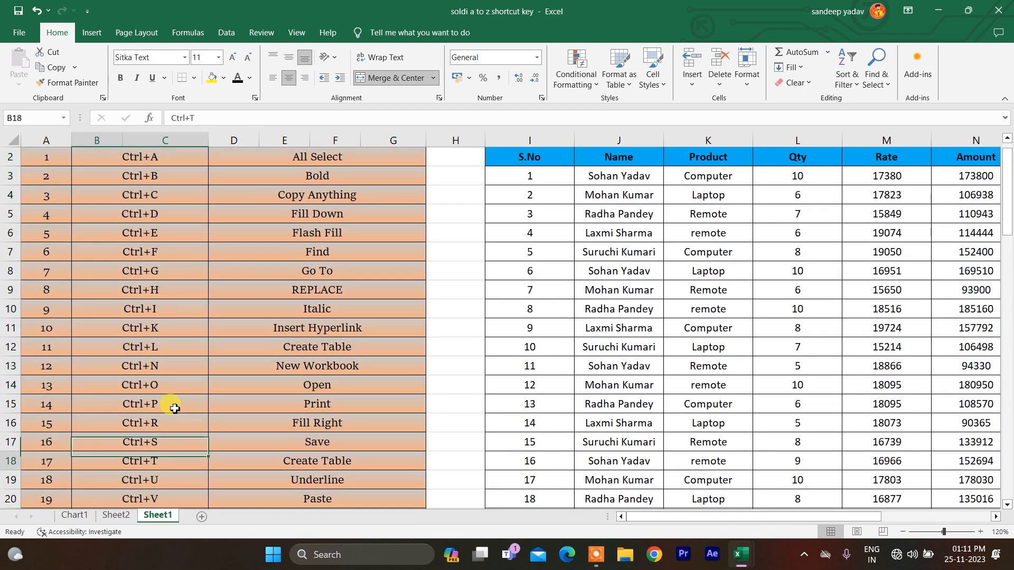
key(Down)
key(Down)
key(Down)
key(Down)
key(Down)
key(Down)
key(Down)
key(Down)
key(Down)
key(Down)
key(Down)
key(Down)
key(Down)
key(Down)
key(Down)
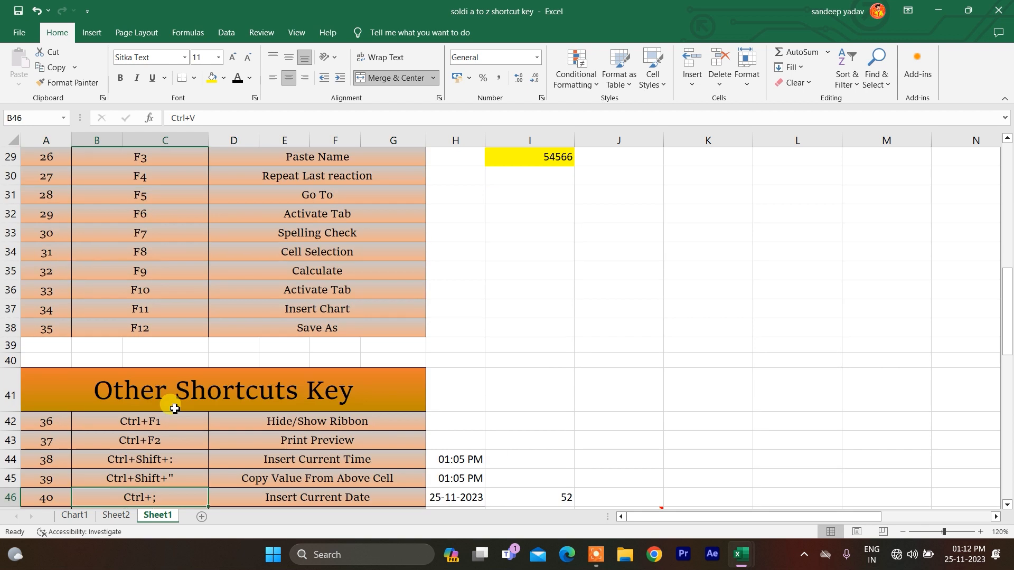
key(Down)
key(Down)
key(Down)
key(Down)
key(Down)
key(Down)
key(Down)
key(Down)
key(Down)
Correct the Select Entire Row shortcut in B57 to read Shift+Space
key(Up)
key(Up)
key(Up)
key(Up)
key(Down)
key(Down)
key(Up)
key(F2)
key(BackSpace)
key(BackSpace)
key(BackSpace)
key(BackSpace)
key(BackSpace)
key(BackSpace)
key(BackSpace)
key(BackSpace)
key(BackSpace)
key(BackSpace)
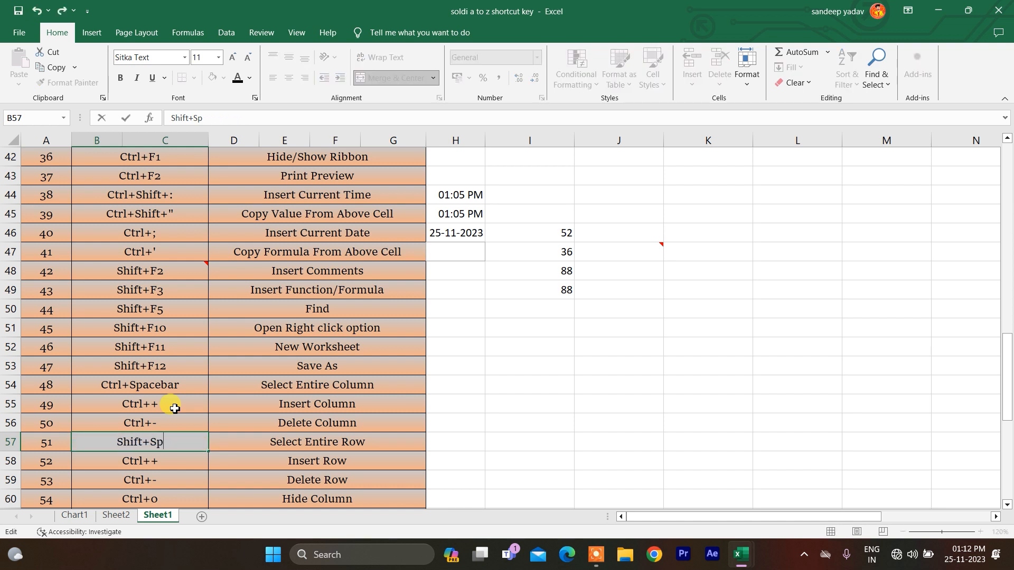
text(ace)
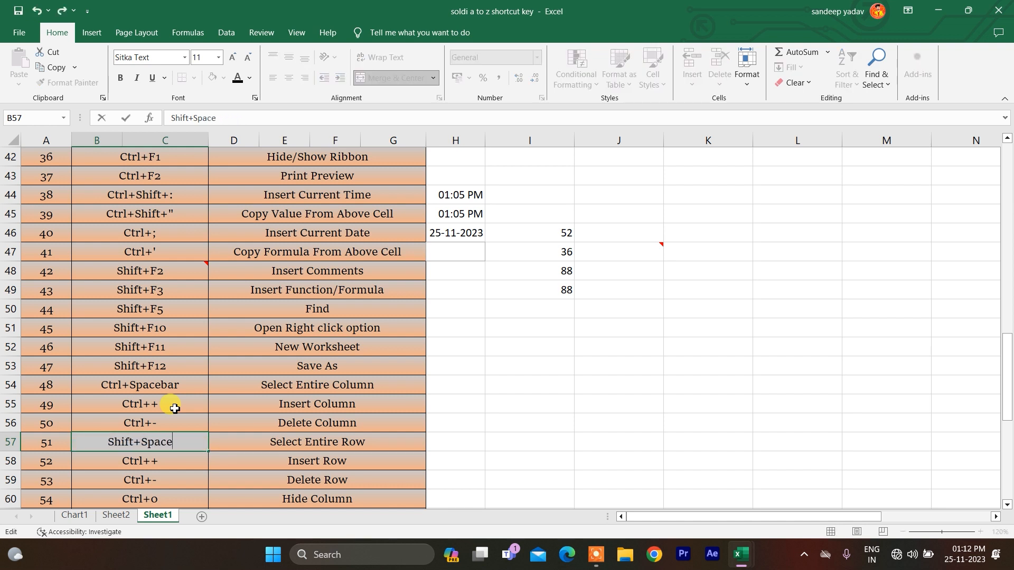
key(Return)
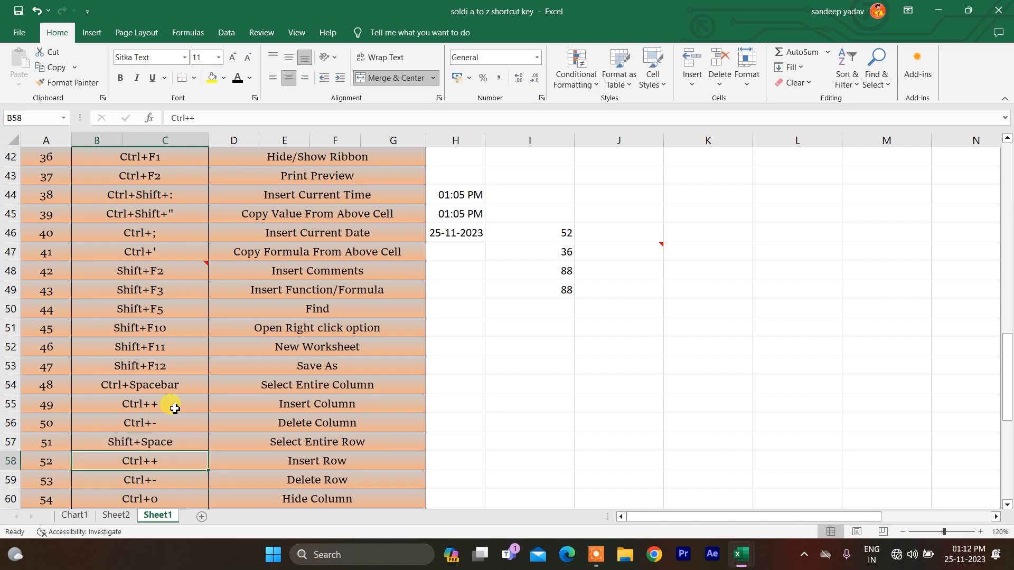
Correct the Select All Sheet shortcut in B72 to read Ctrl+Shift+Space
key(Down)
key(Down)
key(Down)
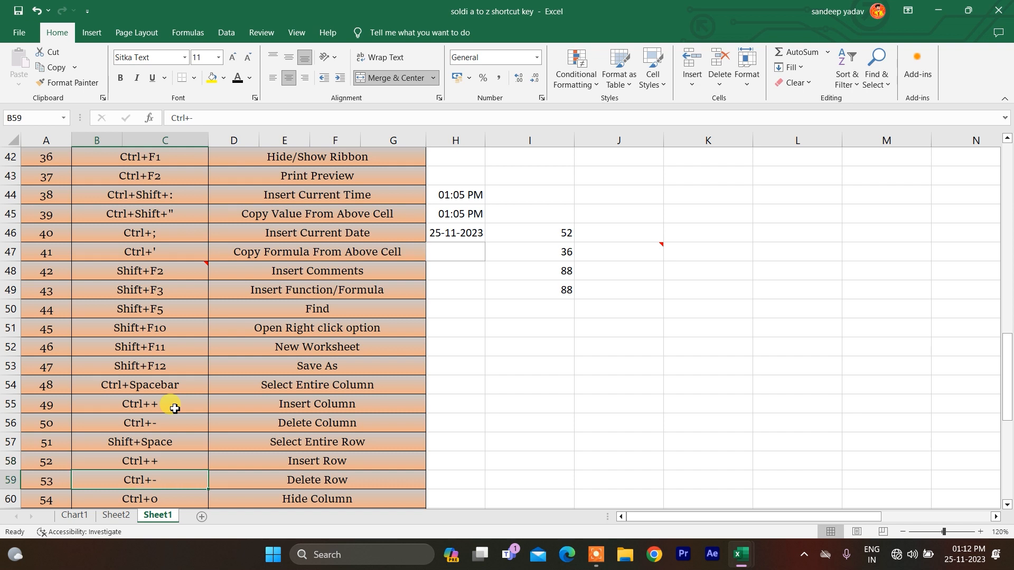
key(Down)
key(Down)
key(Down)
key(Down)
key(Down)
key(Down)
key(Down)
key(Down)
key(Down)
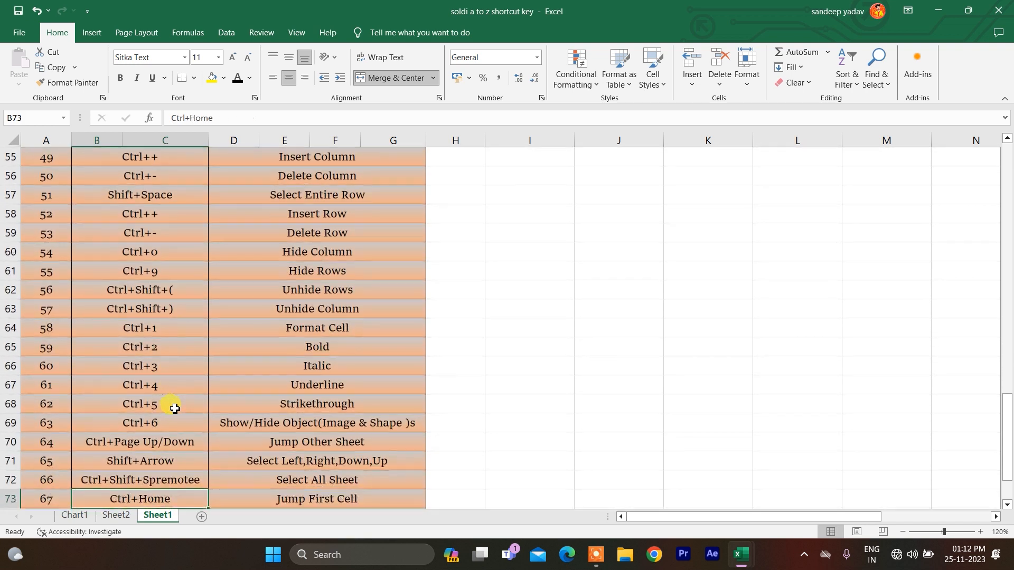
key(F2)
key(BackSpace)
key(BackSpace)
key(BackSpace)
key(BackSpace)
key(BackSpace)
key(BackSpace)
key(BackSpace)
text(ace)
key(Return)
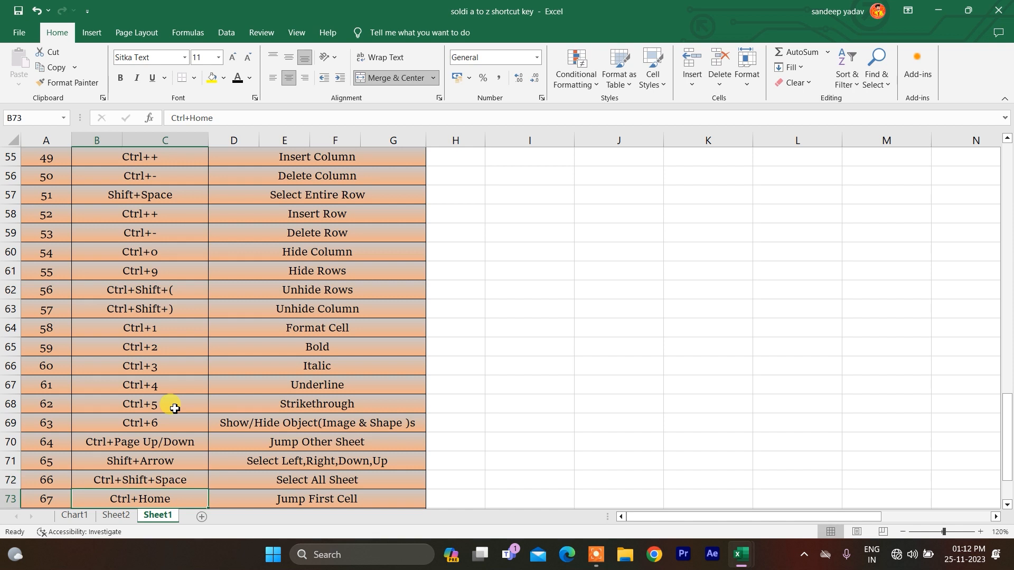
Jump from the Ctrl+Home entry to cell A1 and to the end of the data, and select the Jump End of Data entry in D74
key(Down)
key(Down)
key(Up)
key(Up)
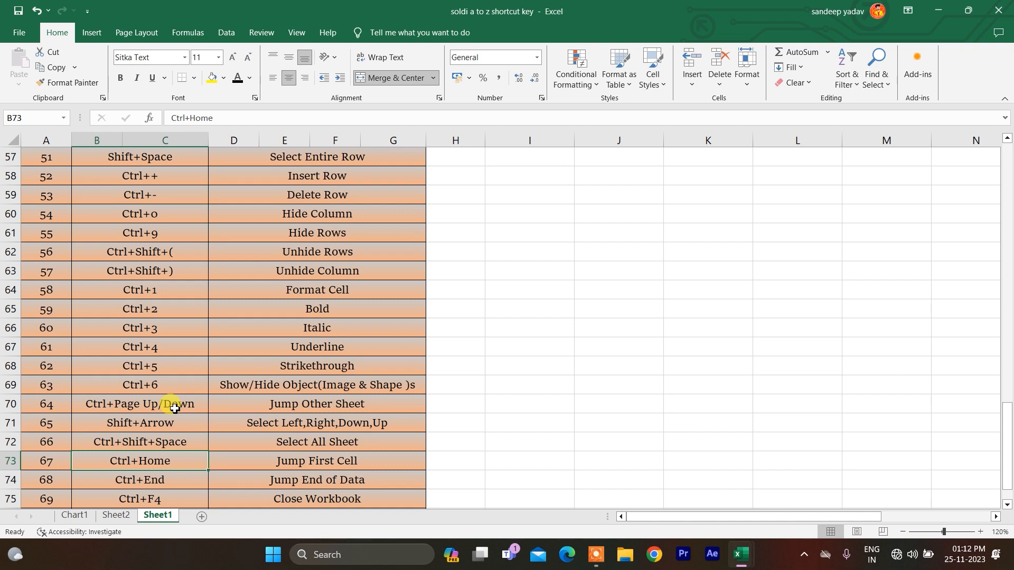
key(ctrl+Home)
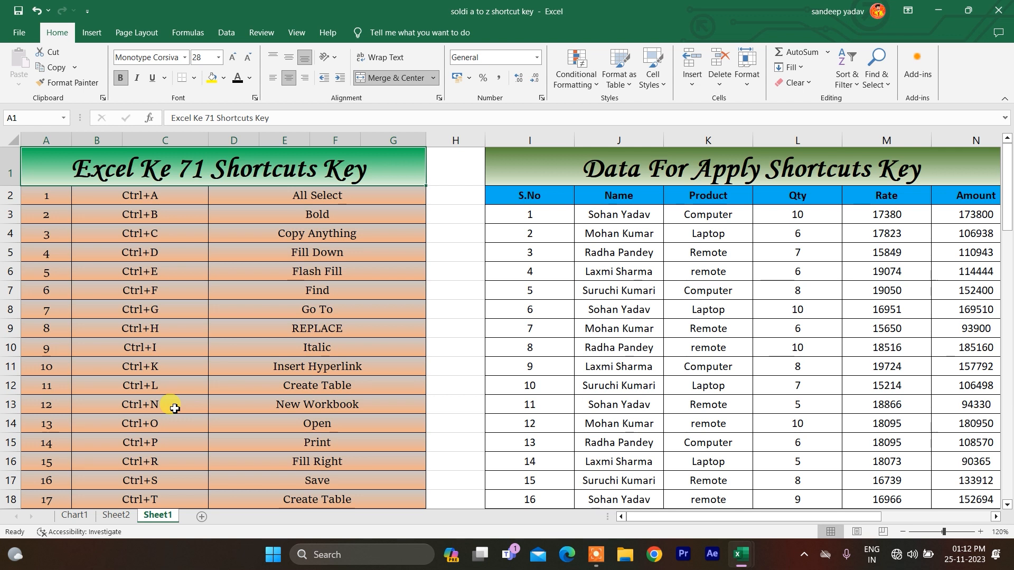
key(ctrl+End)
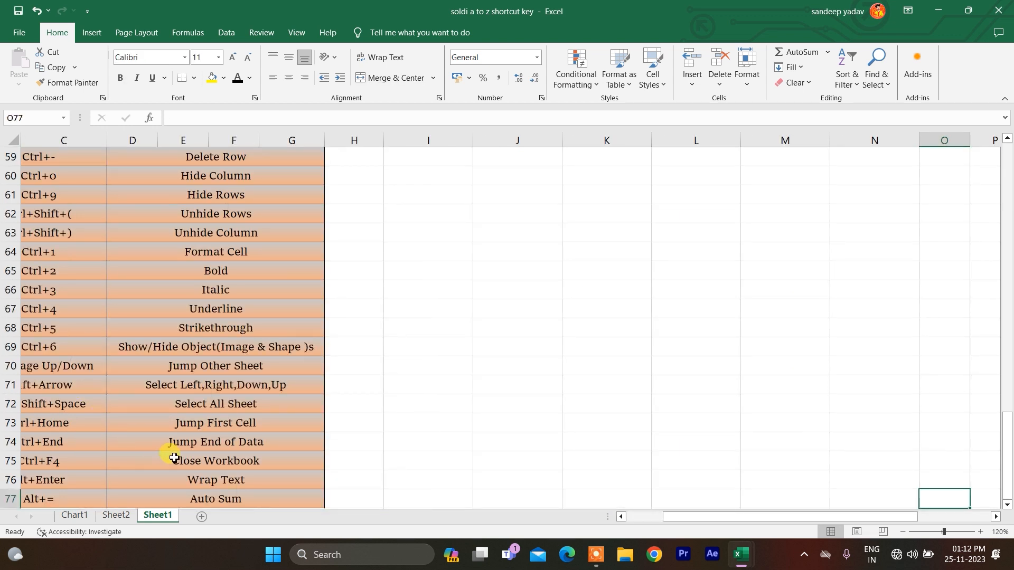
click(146, 440)
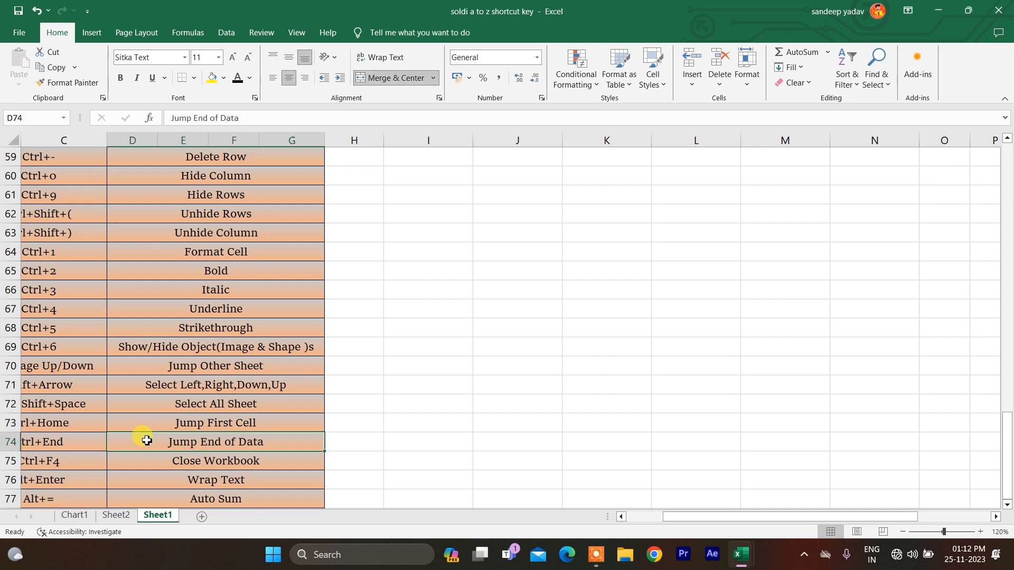
Select the Ctrl+F4 entry in B75, and enter the sample texts hjklkllkj in I73 and klklljmm in I74
key(Left)
key(Down)
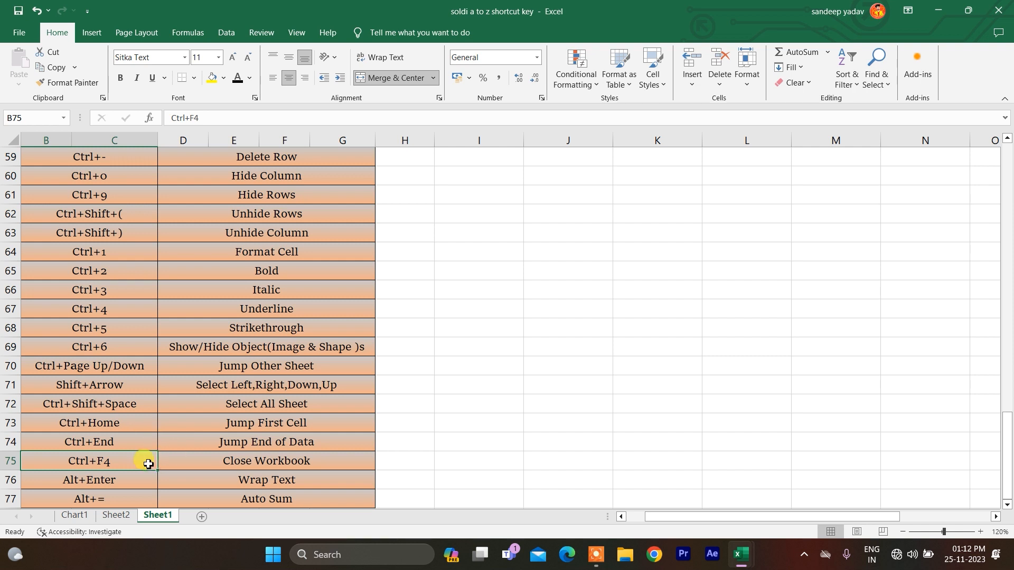
click(175, 477)
click(455, 419)
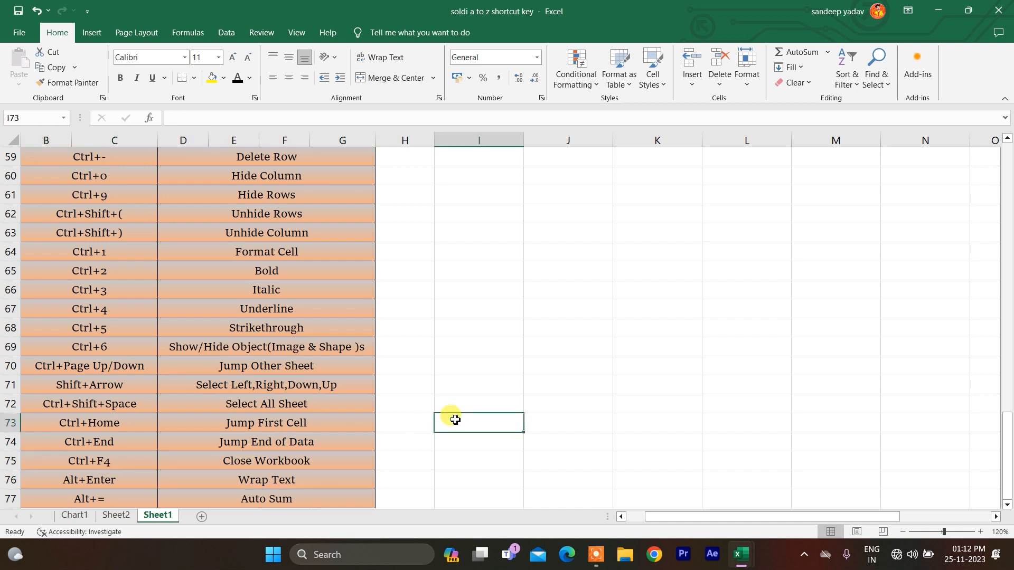
text(hjklkllkj)
key(Return)
text(klklljmm)
key(Return)
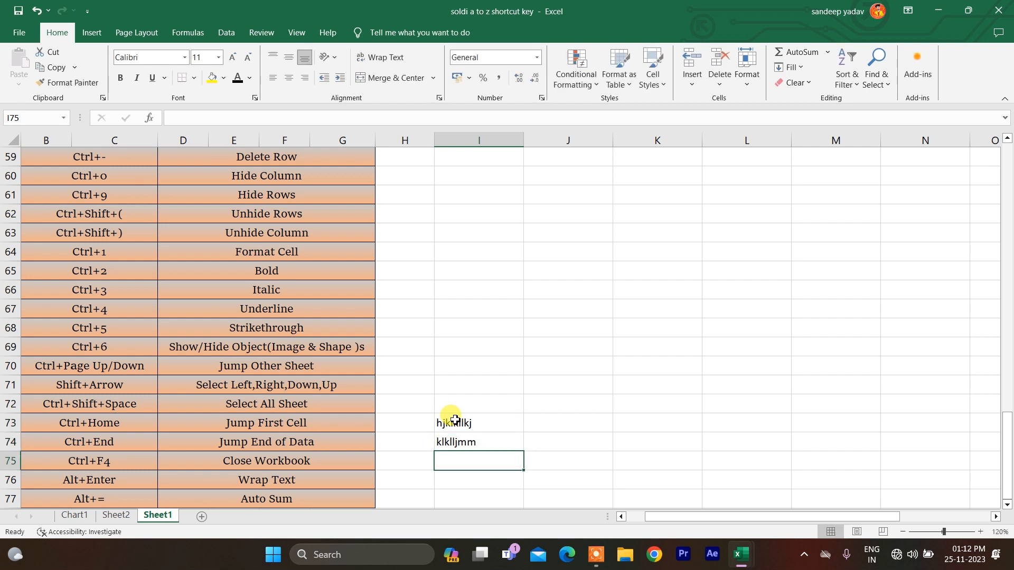
Enter the single-line sample text gjkkklkmj in J73 and keep that cell selected
key(Up)
key(Right)
key(Up)
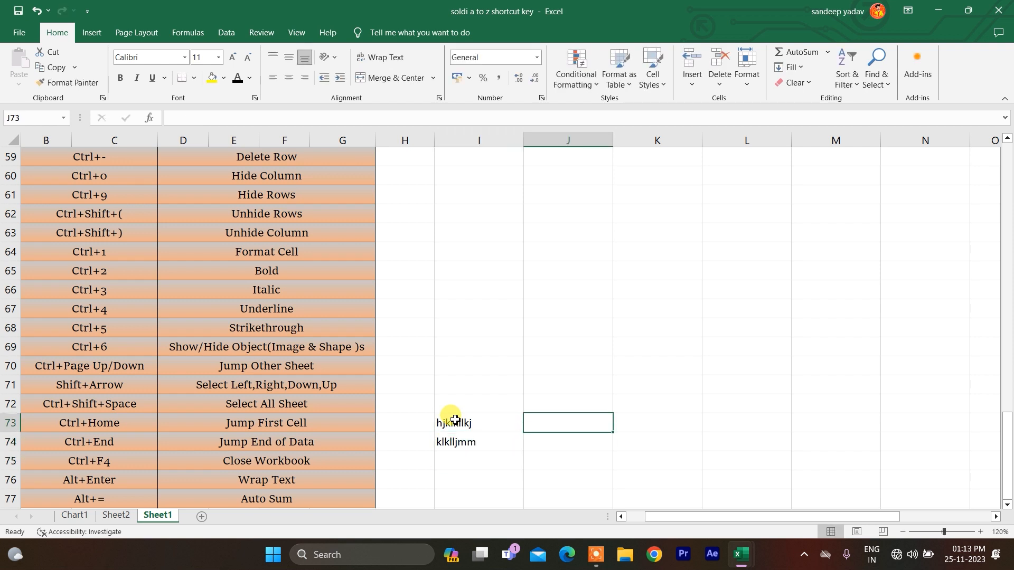
text(gjkkklkmj)
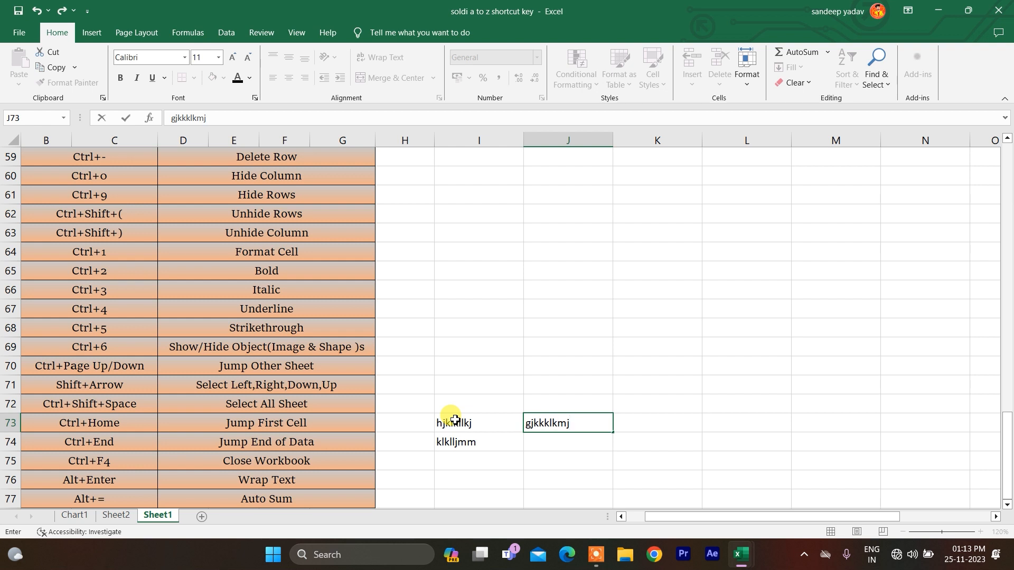
key(ctrl+Return)
text(kk)
key(Escape)
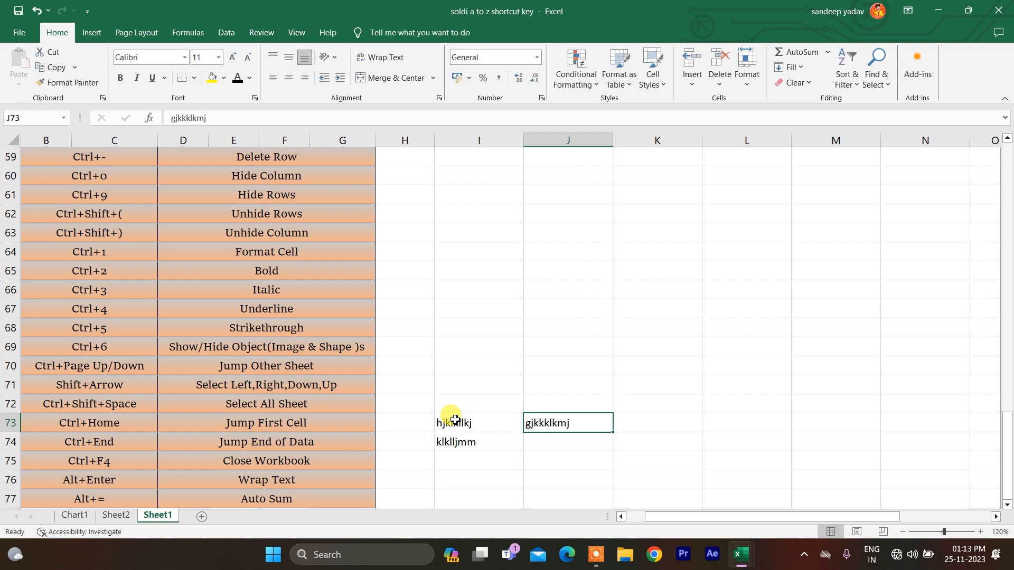
Replace the text in J73 with two lines in one cell, ll;l;;kk above ;;;'[";lkkkopijii
text(ll;)
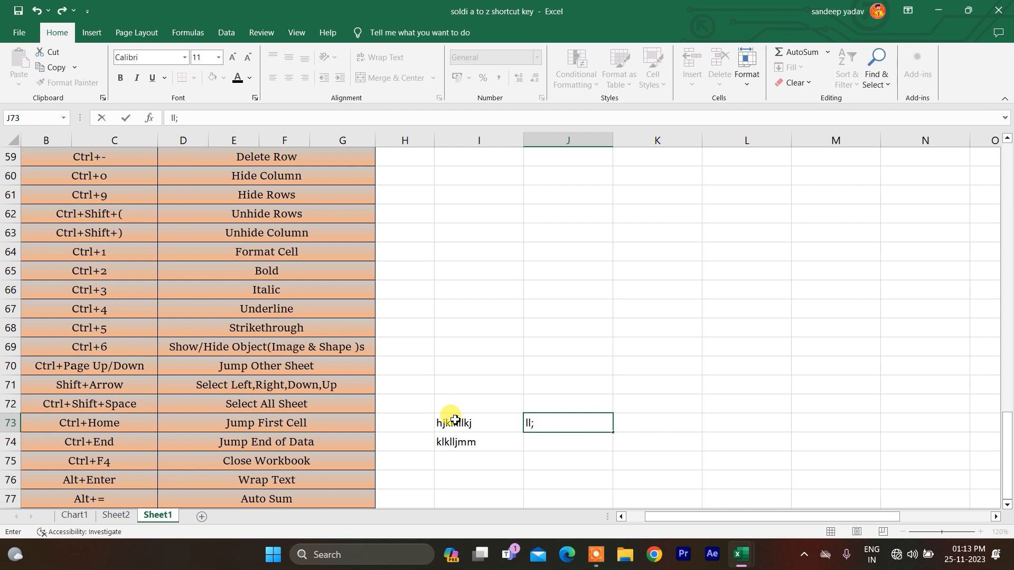
text(l;;kk)
key(alt+Return)
text(;;;'[";lkkkopijii)
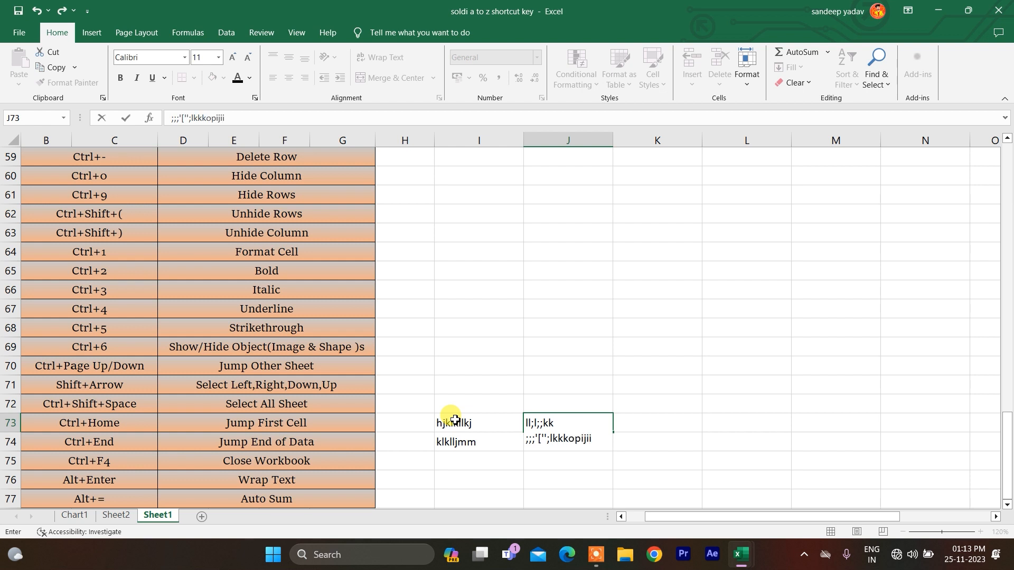
key(Return)
key(Up)
key(Down)
key(Down)
key(Up)
key(Up)
key(Left)
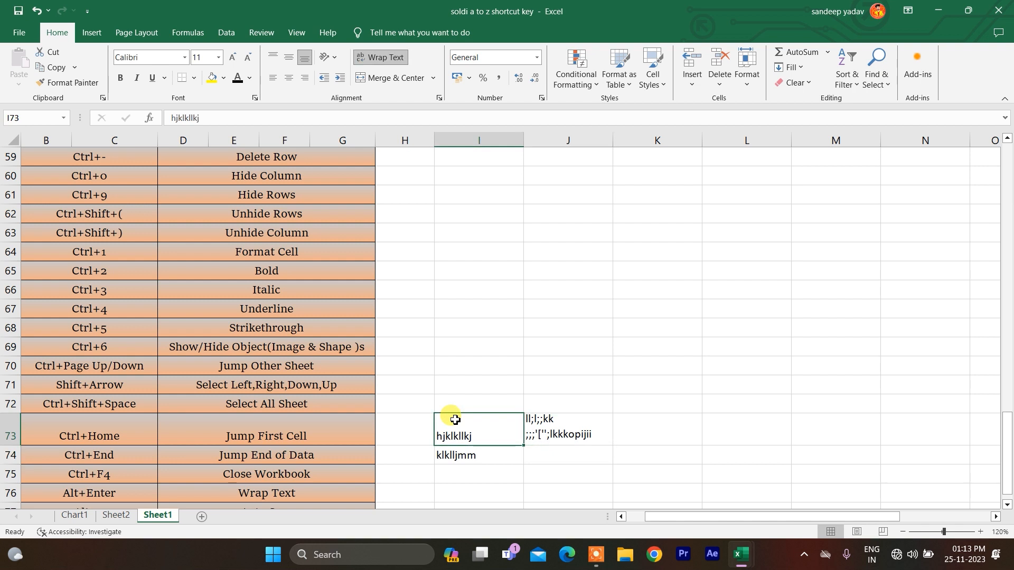
Go to the Alt+= entry in row 77 and select its Auto Sum description in D77
key(Down)
key(Down)
key(Down)
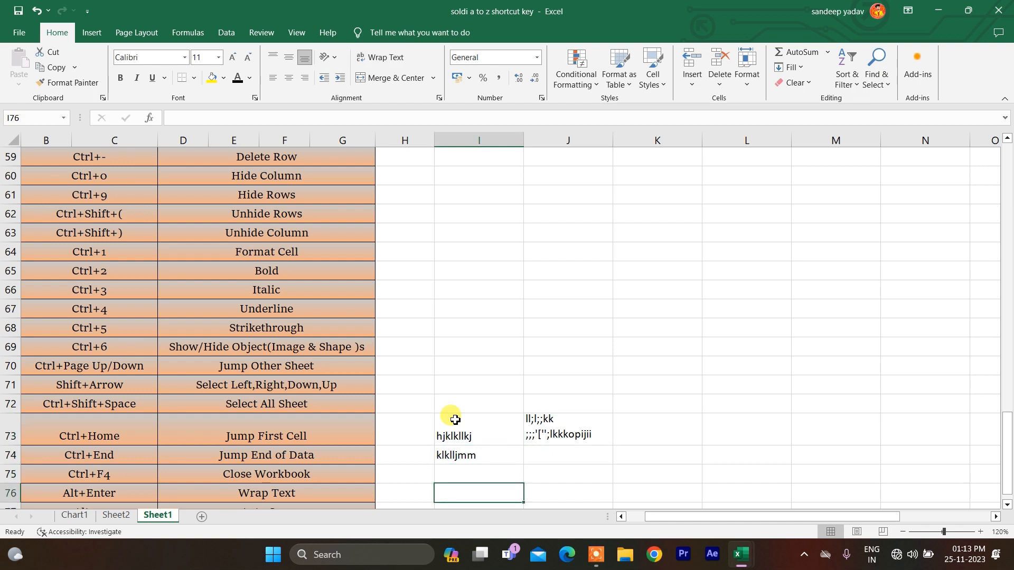
key(Left)
key(Down)
key(Down)
key(Up)
key(Left)
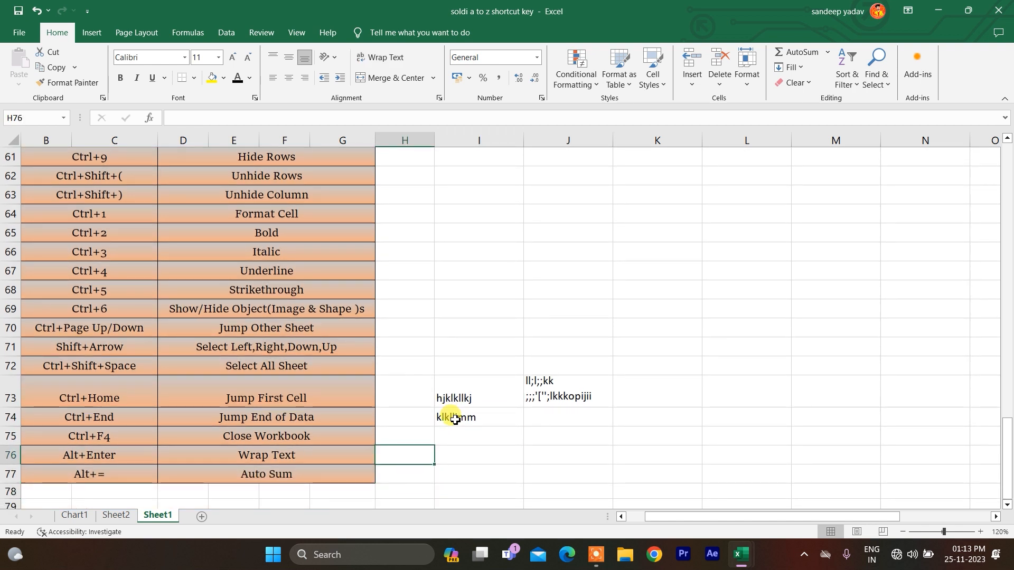
key(Left)
key(Up)
key(Down)
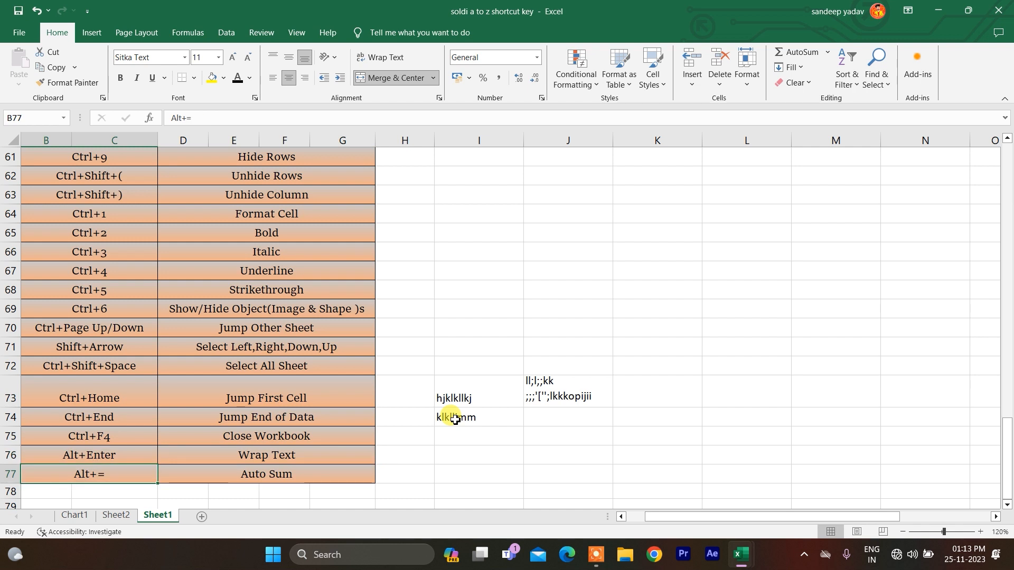
key(Right)
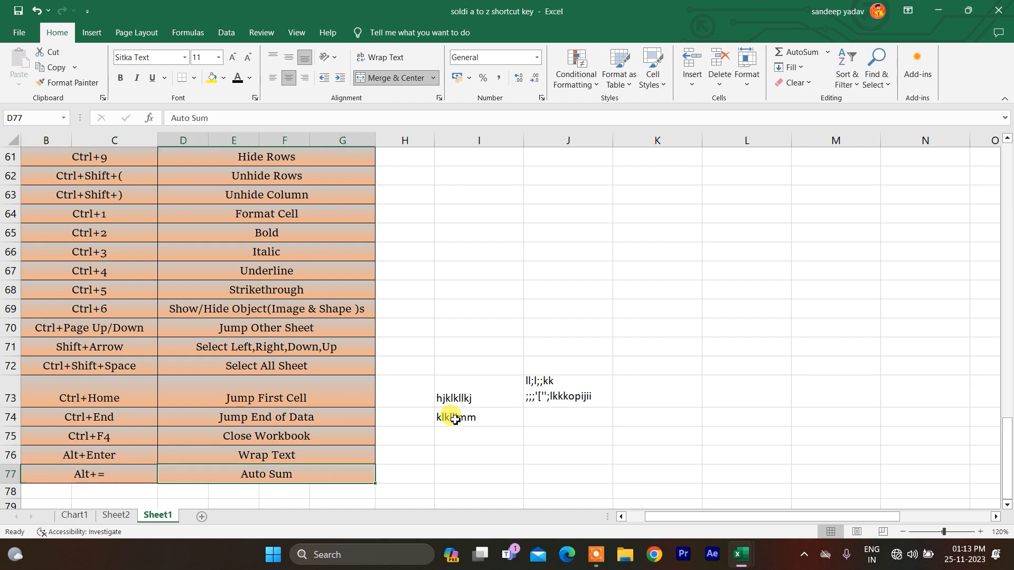
Enter 52 in L76 and 325 in L77, and add them up with AutoSum in L78
key(Right)
key(Up)
key(Right)
key(Right)
key(Right)
key(Right)
text(52)
key(Return)
text(325)
key(Return)
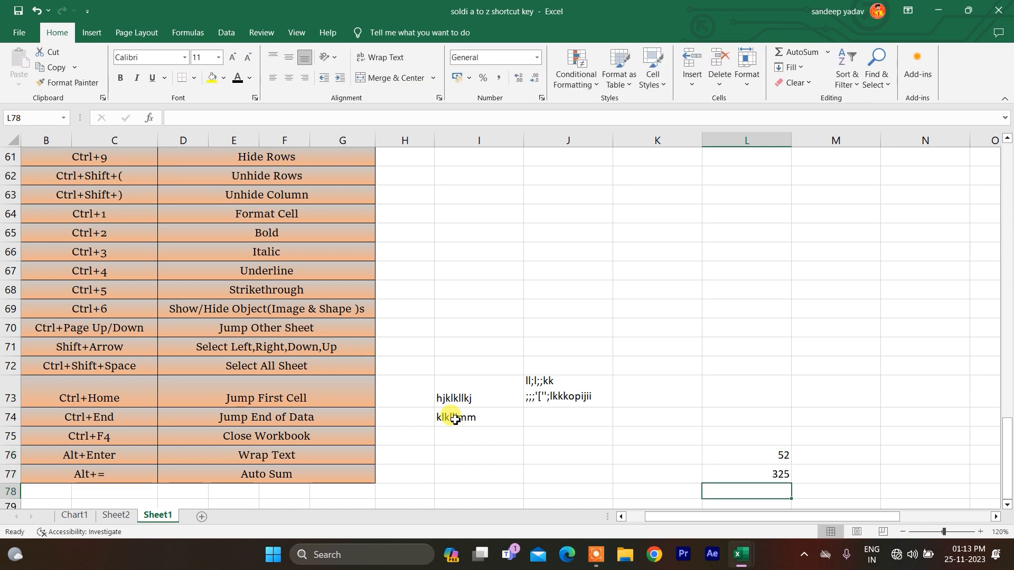
key(alt+equal)
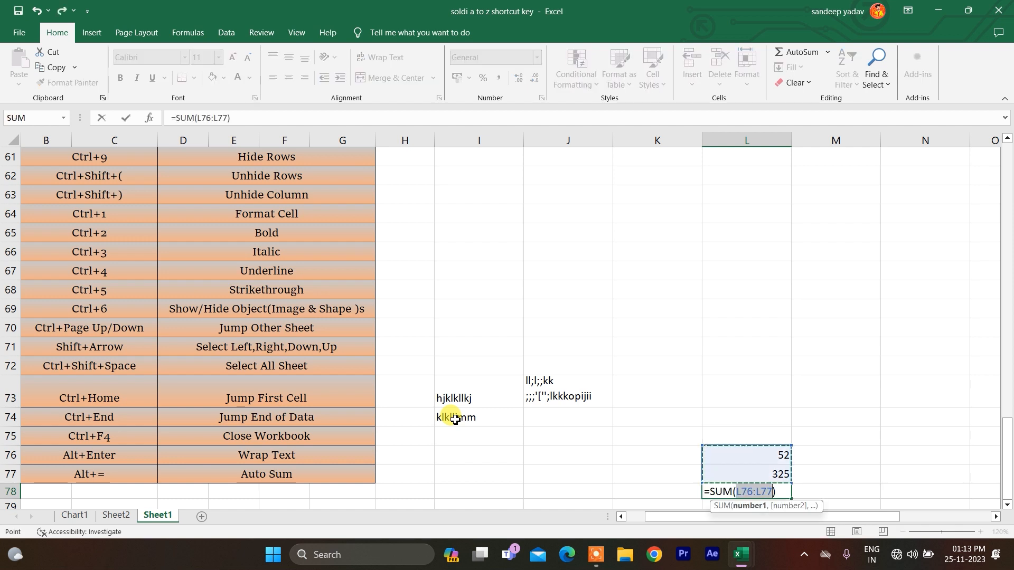
key(Return)
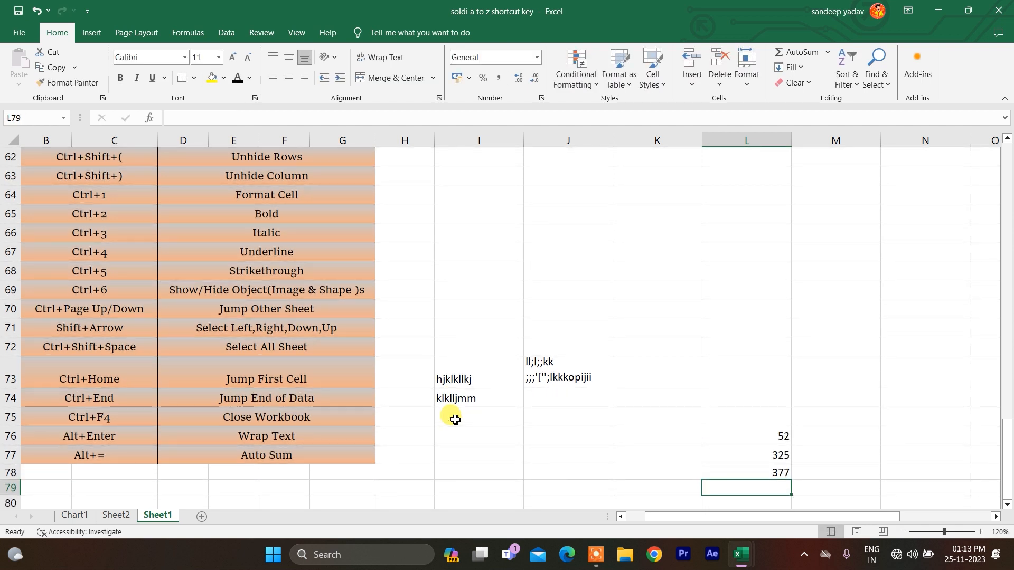
Go back up through the shortcut lists to the top of the sheet, and move down column H to H7
key(Up)
key(Up)
key(Up)
key(Up)
key(Up)
key(Up)
key(Up)
key(Up)
key(Up)
key(Up)
key(Up)
key(Up)
key(Up)
key(Up)
key(Up)
key(Up)
key(Up)
key(Up)
key(Up)
key(Up)
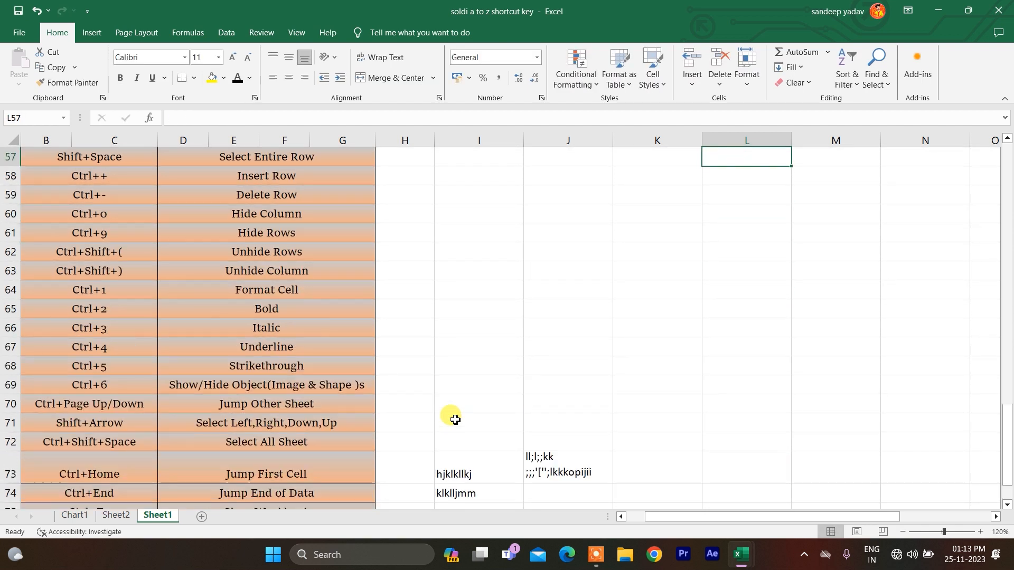
key(Up)
key(Up)
key(Up)
key(Up)
key(Up)
key(Up)
key(Up)
key(Up)
key(Up)
key(Up)
key(Up)
key(Up)
key(Up)
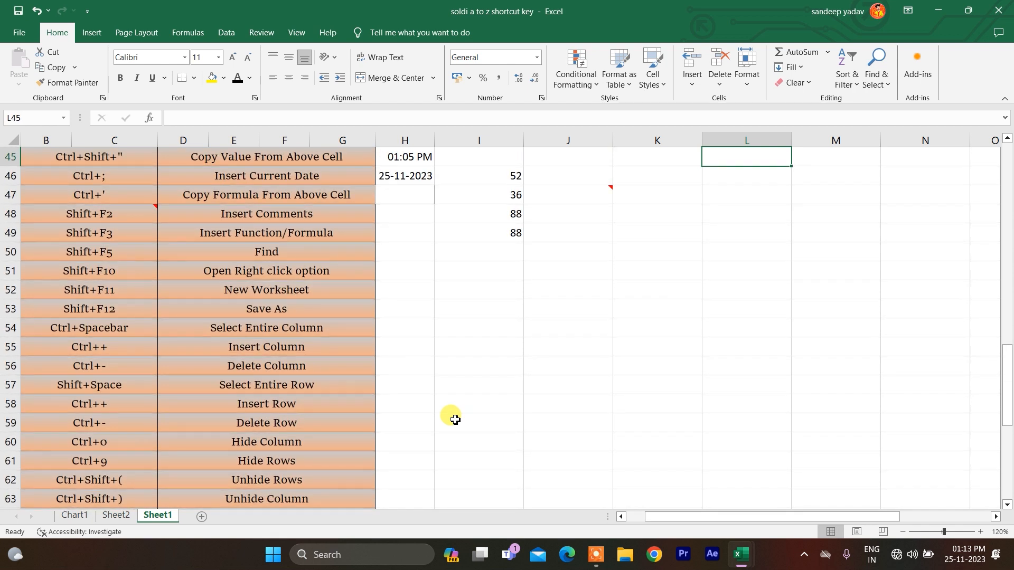
key(Up)
key(Up)
key(Up)
key(Up)
key(Up)
key(Up)
key(Up)
key(Up)
key(Up)
key(Up)
key(Up)
key(Up)
key(Up)
key(Up)
key(Up)
key(Up)
key(Up)
key(Up)
key(Up)
key(Up)
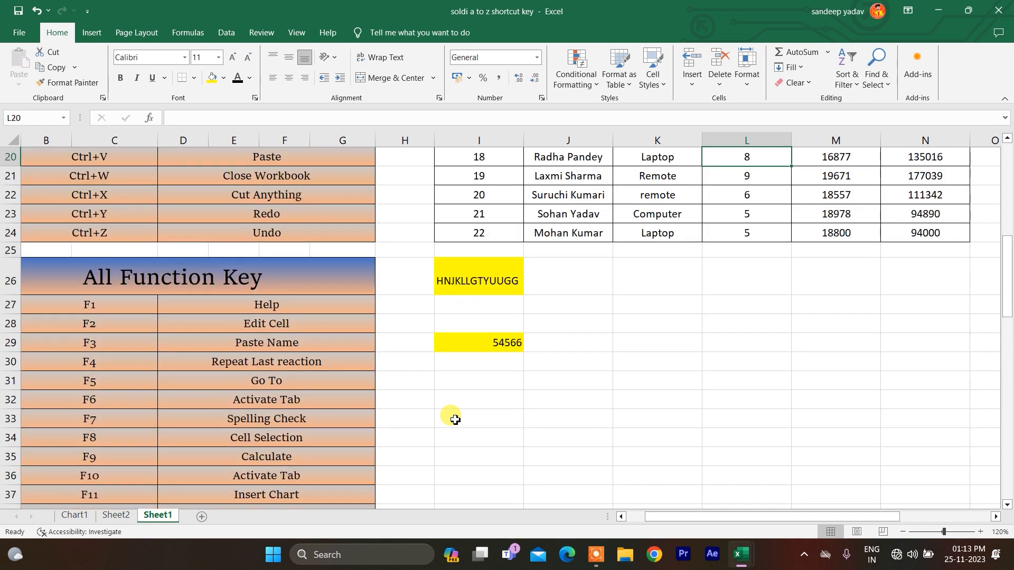
key(ctrl+Home)
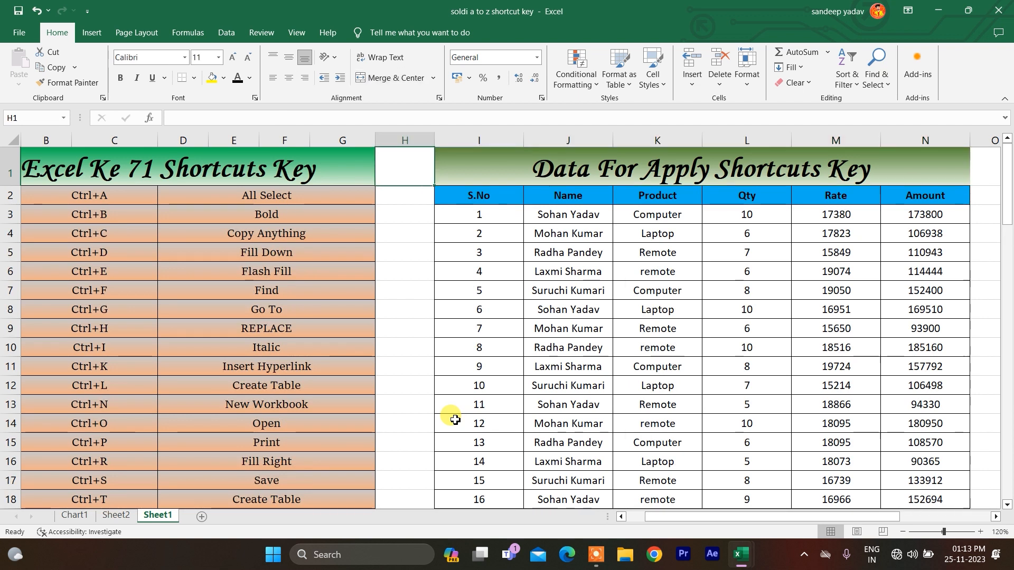
key(Right)
key(Down)
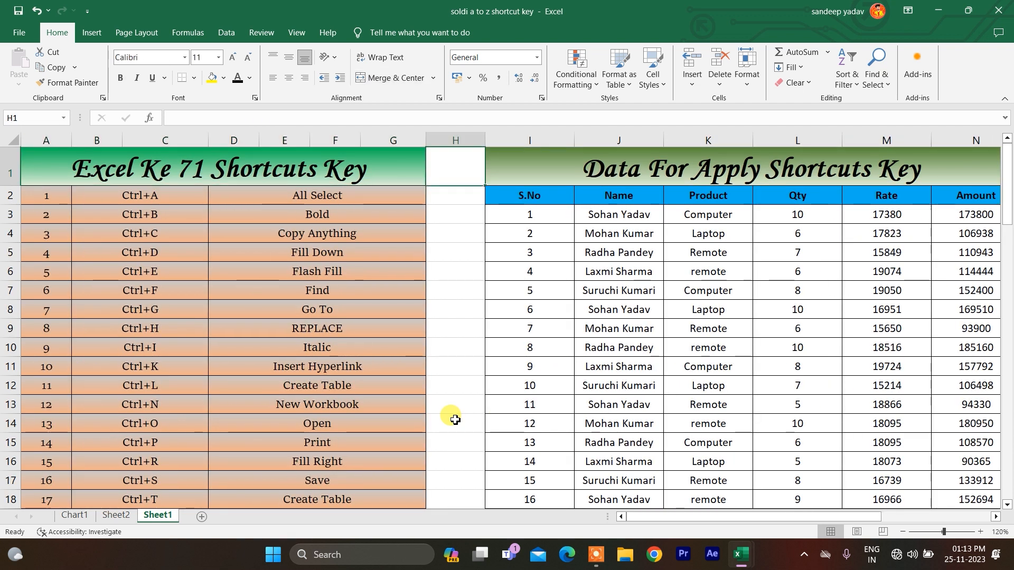
key(Down)
key(Down)
key(Down)
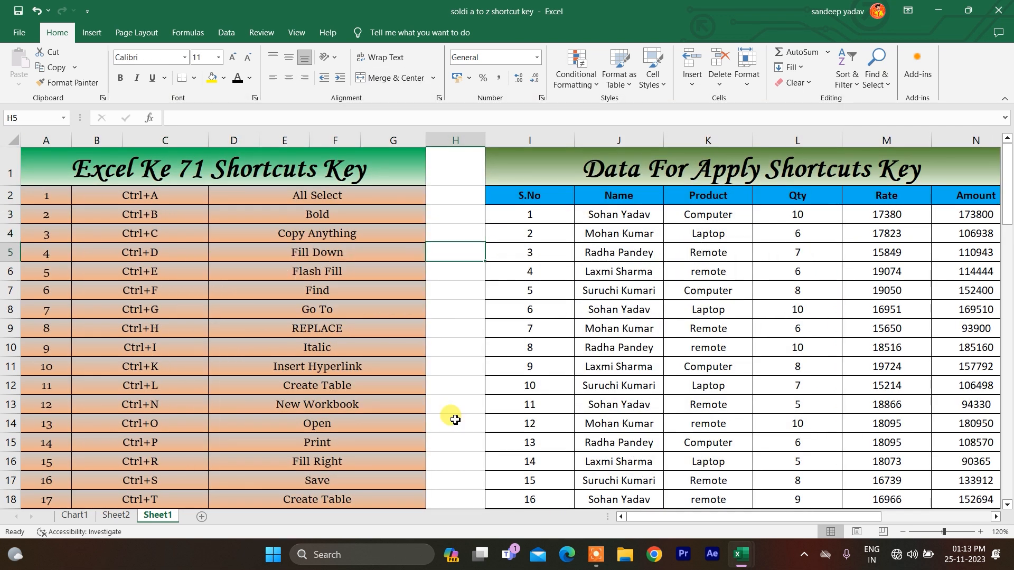
key(Down)
key(Down)
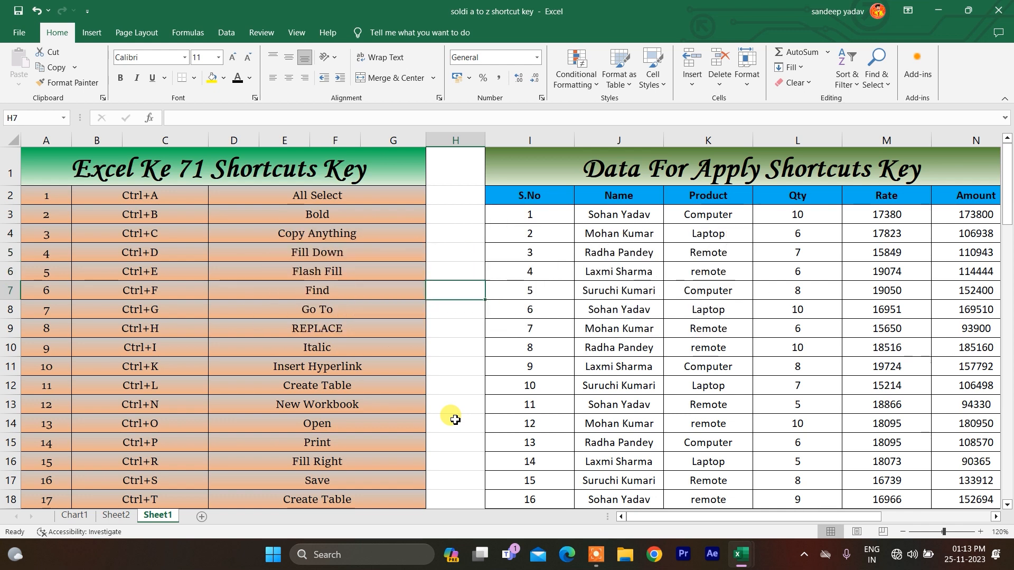